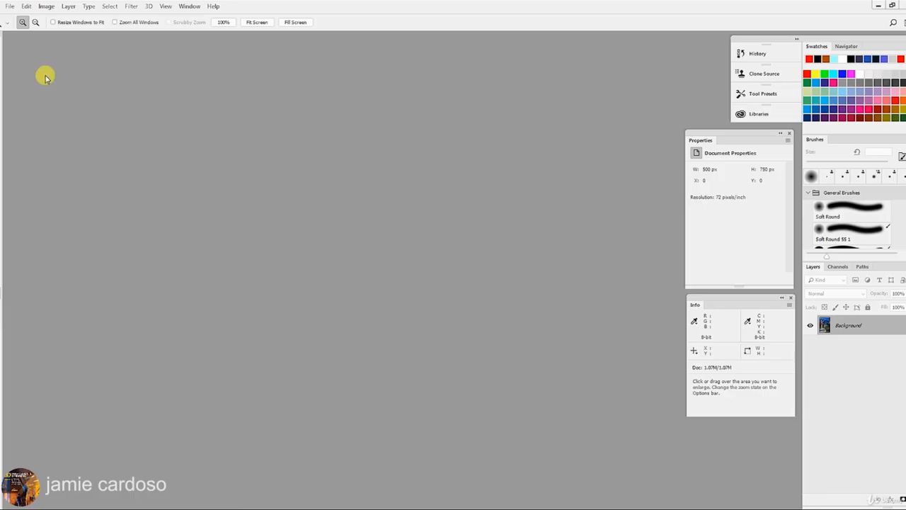
- Start loading files into a stack and browse to the Renders 2 folder under House outside, Night
click(10, 7)
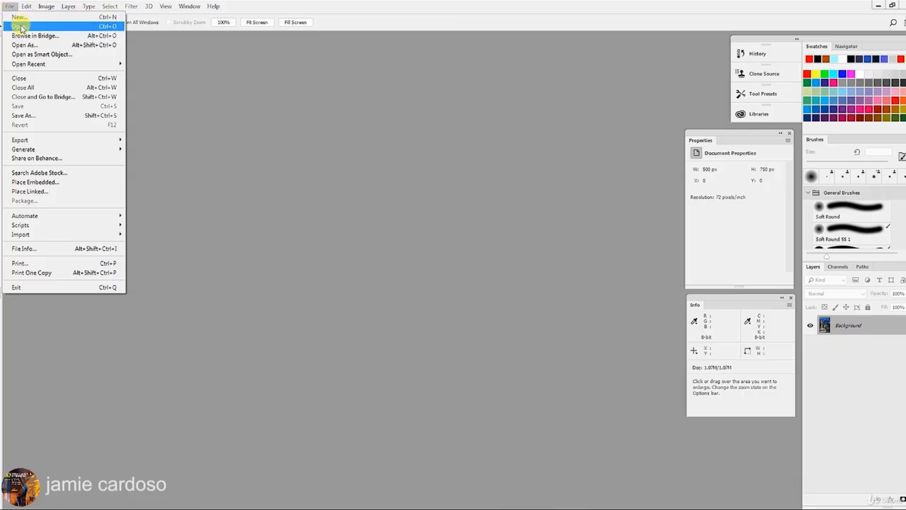
mouse_move(41, 226)
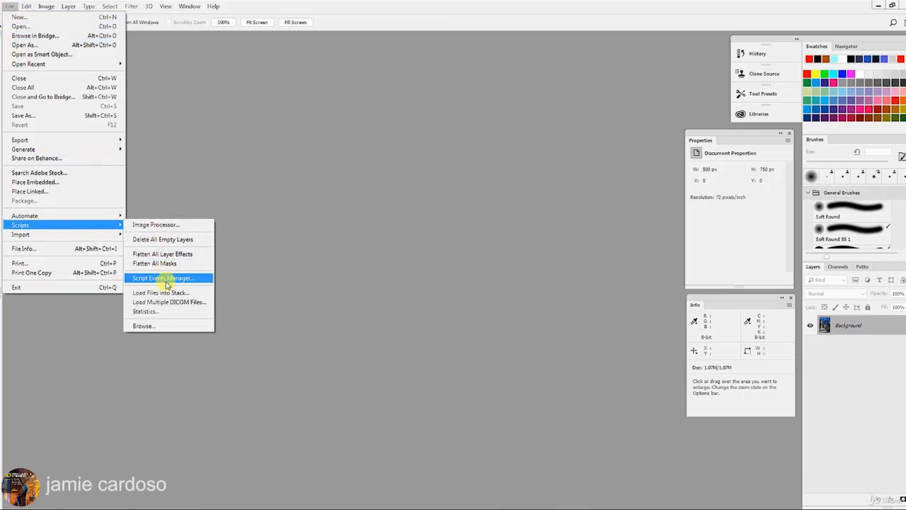
click(169, 296)
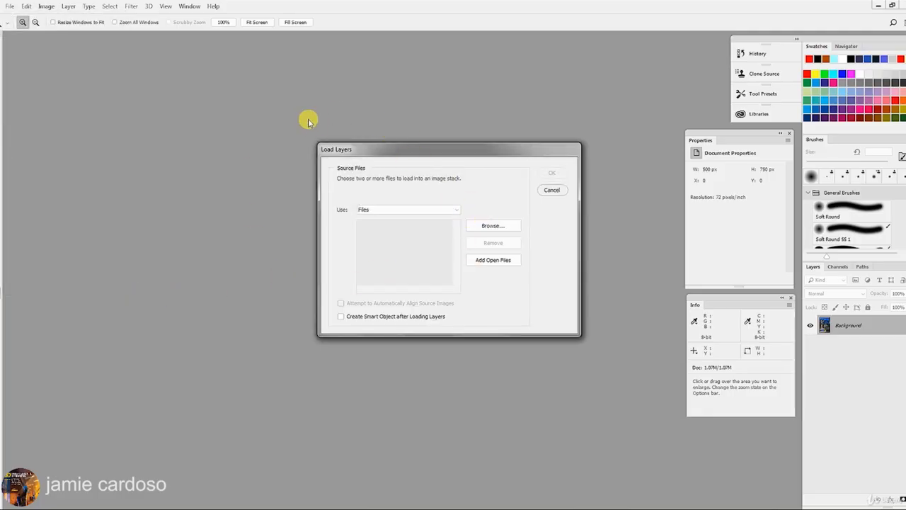
click(507, 226)
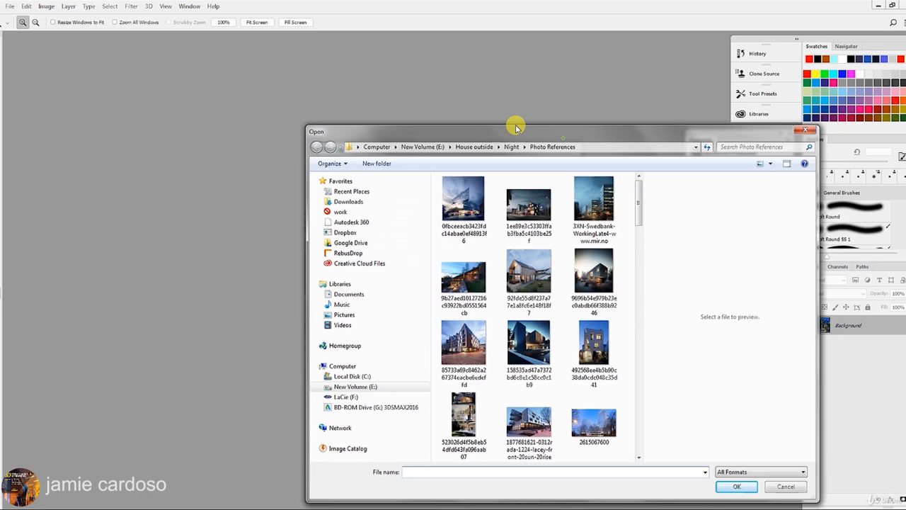
drag(516, 127, 407, 96)
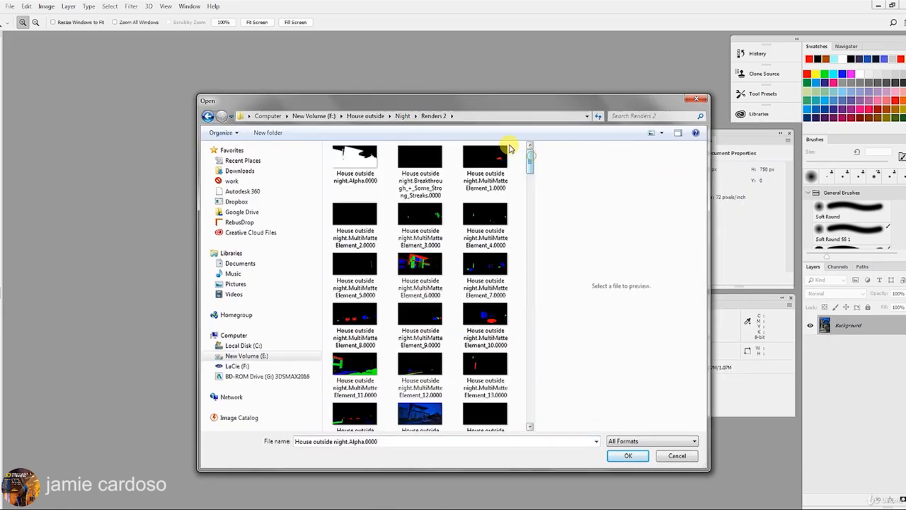
- Load all render element files from House outside night.Alpha.0000 through House outside night.VRayZDepth.0000 as layers of one document
click(357, 162)
drag(531, 168, 540, 427)
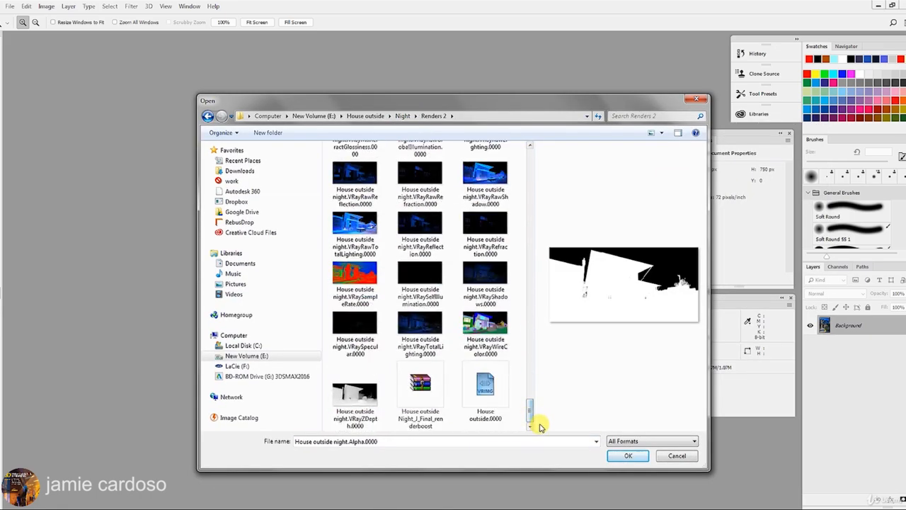
shift+click(349, 405)
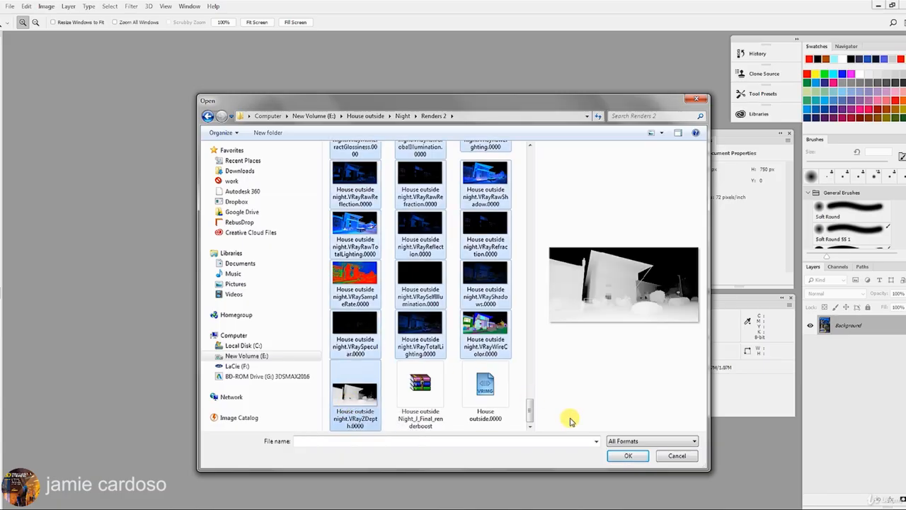
click(618, 457)
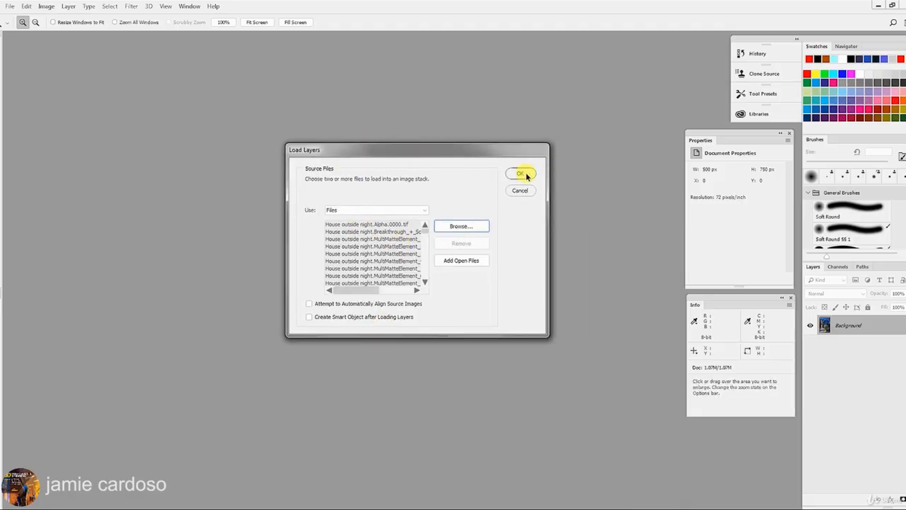
click(523, 174)
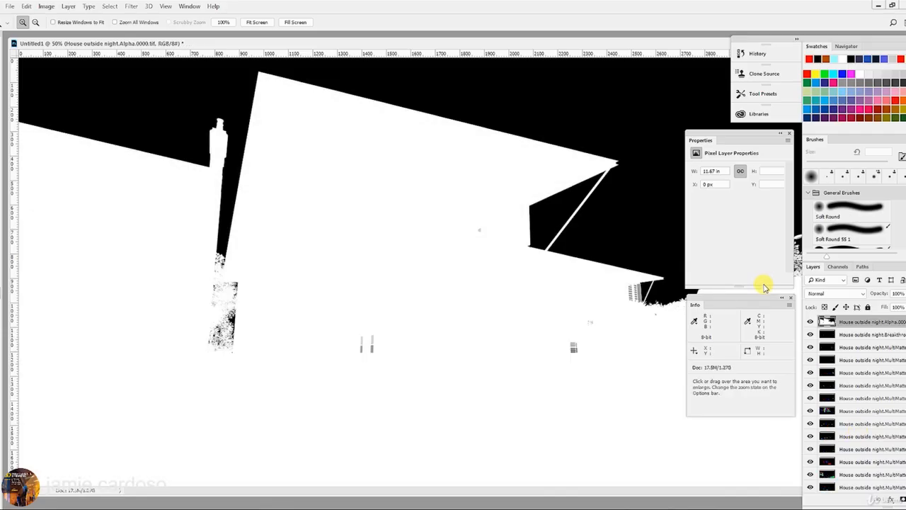
- Look through the loaded layers and widen the layer list so that more of each layer name is readable
scroll(842, 361, down, 3)
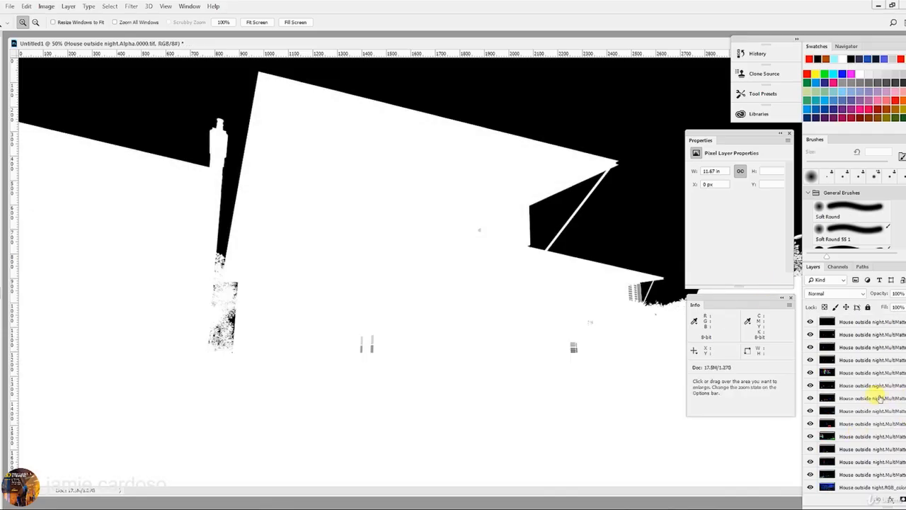
scroll(885, 436, down, 4)
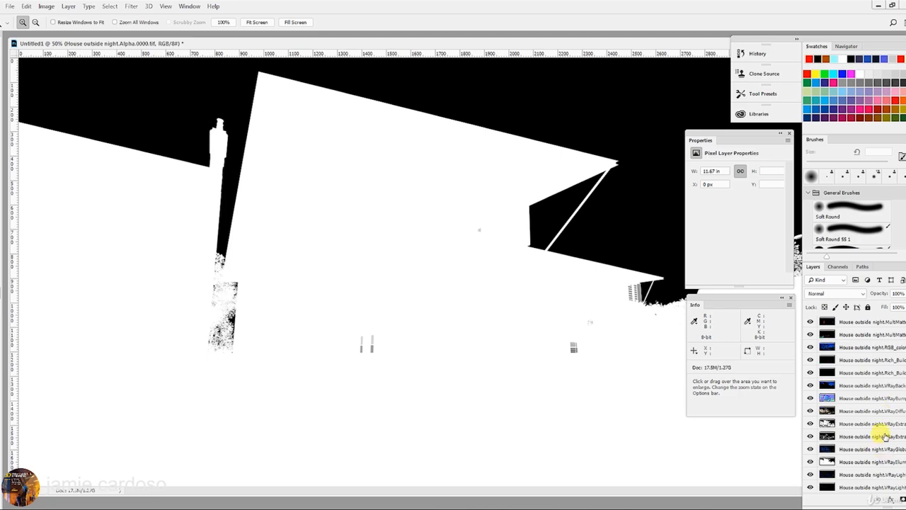
scroll(882, 423, down, 2)
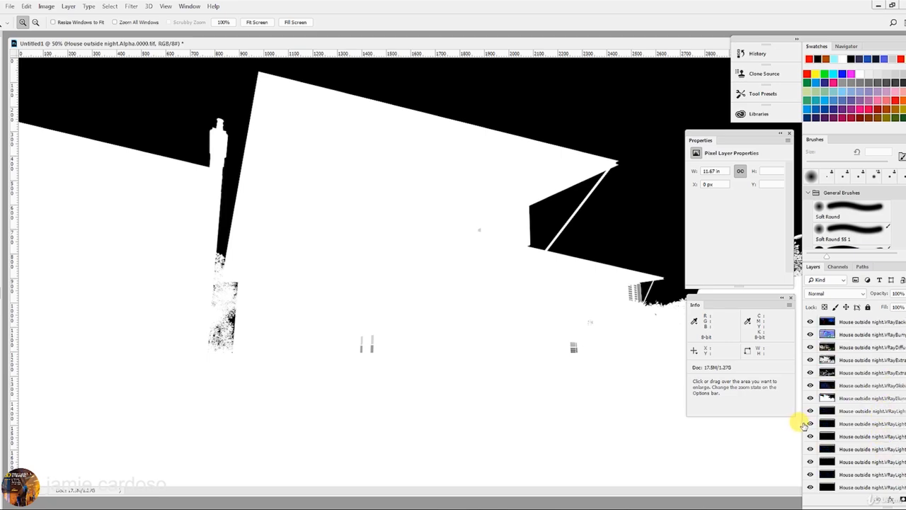
drag(802, 425, 762, 418)
scroll(779, 362, up, 8)
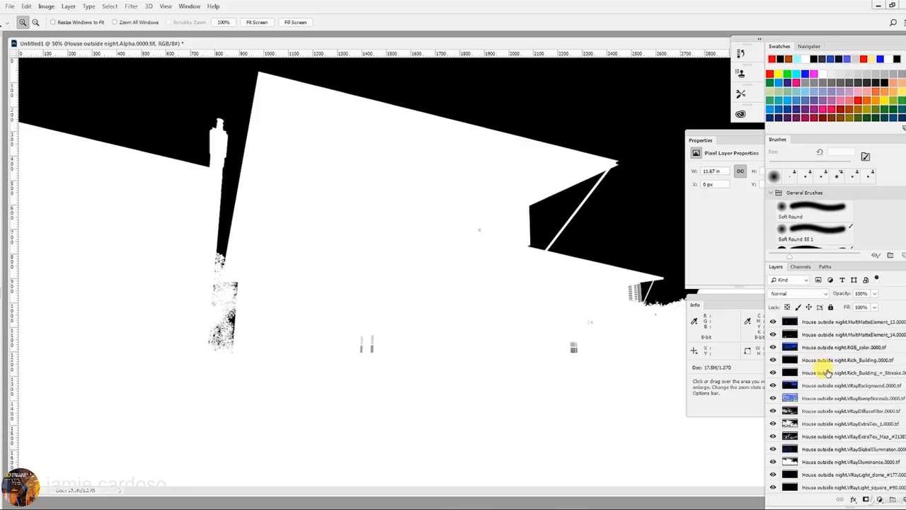
- Show only the House outside night.RGB_color layer and hide all other layers
scroll(878, 379, down, 5)
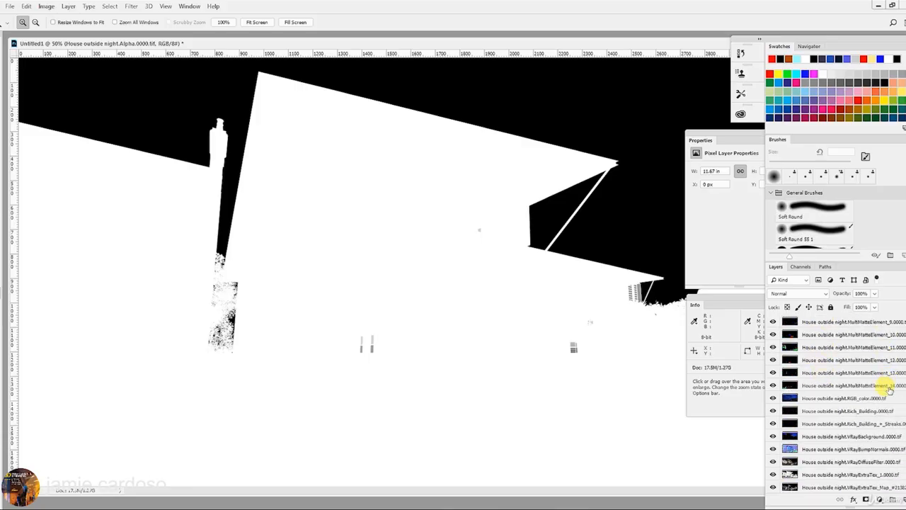
click(882, 385)
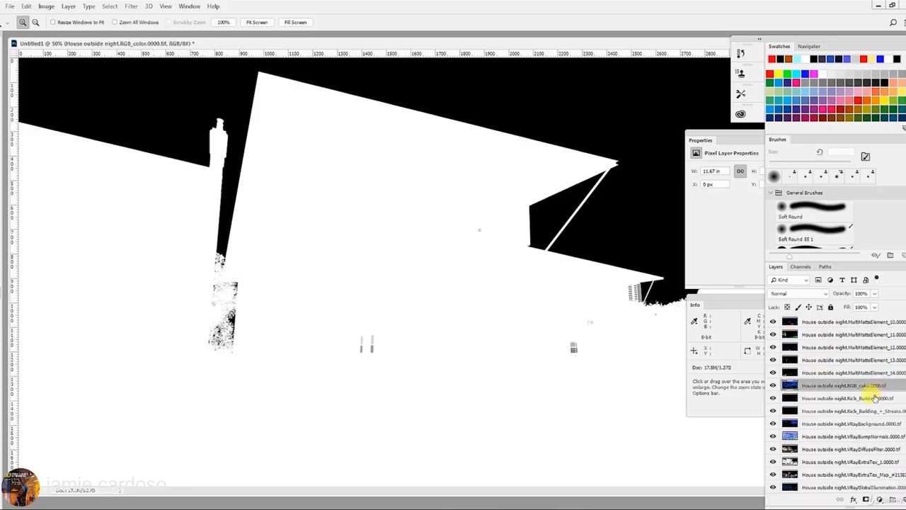
key(alt)
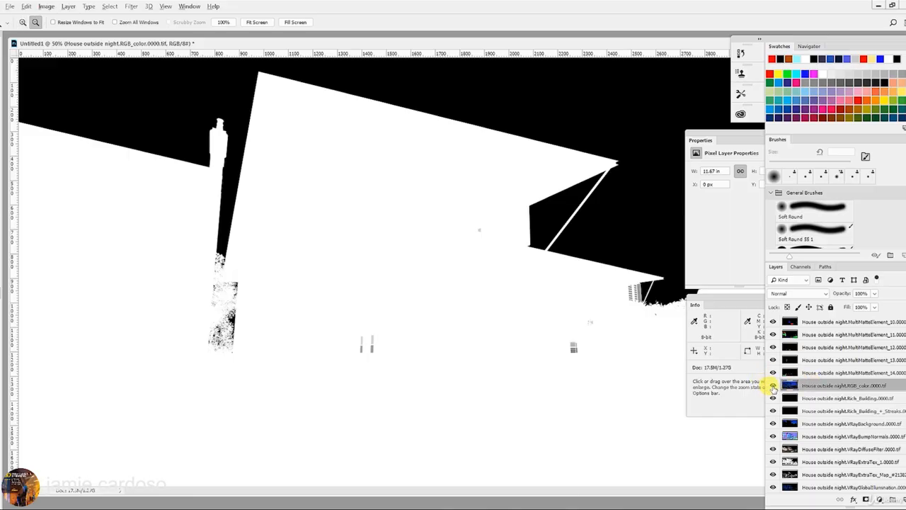
alt+click(773, 385)
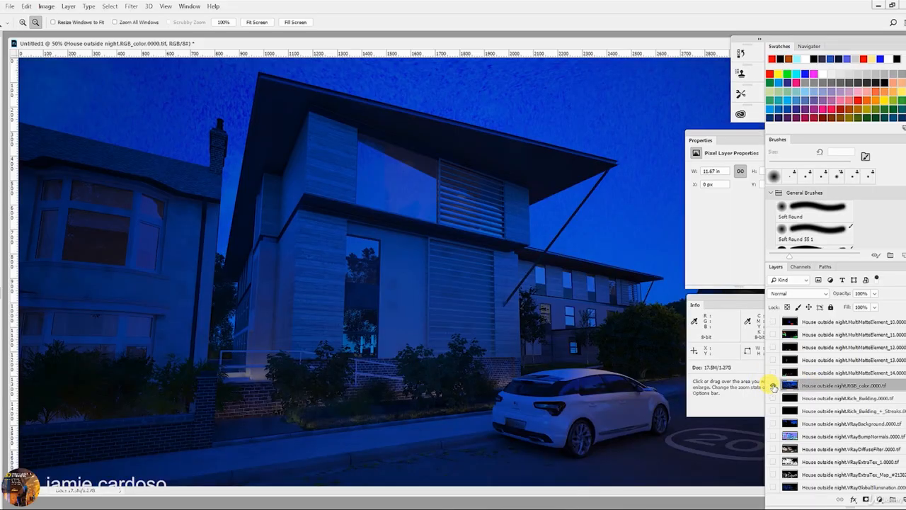
key(alt)
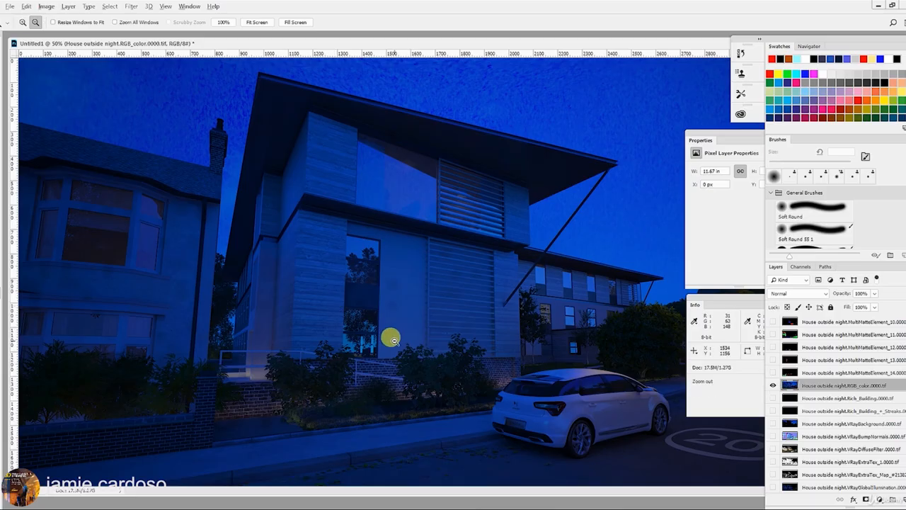
- Move the RGB_color layer to the bottom of the layer stack, below VRayZDepth, and give it a red colour label
alt+click(394, 339)
click(538, 308)
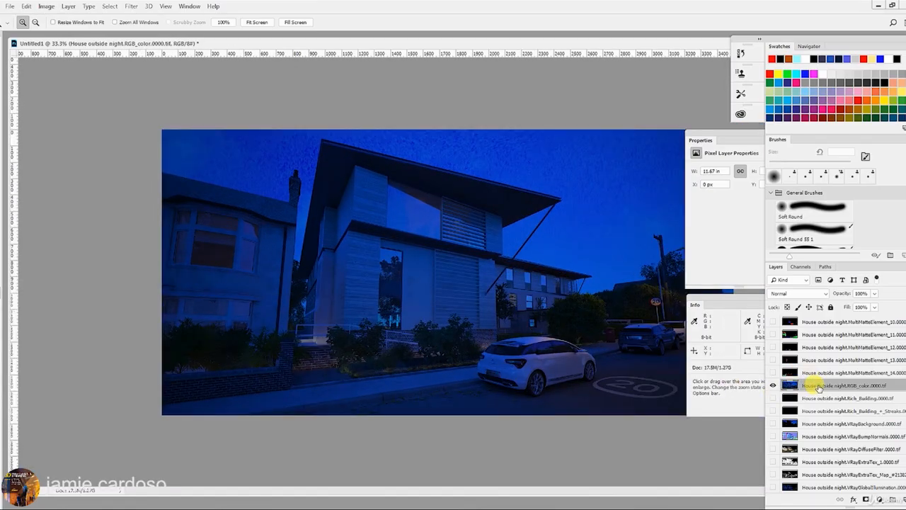
drag(820, 388, 832, 506)
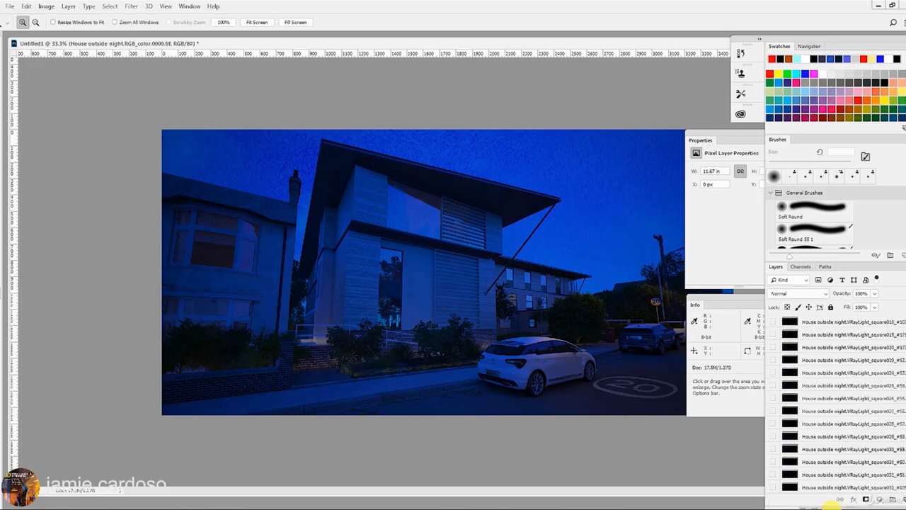
drag(832, 504, 839, 494)
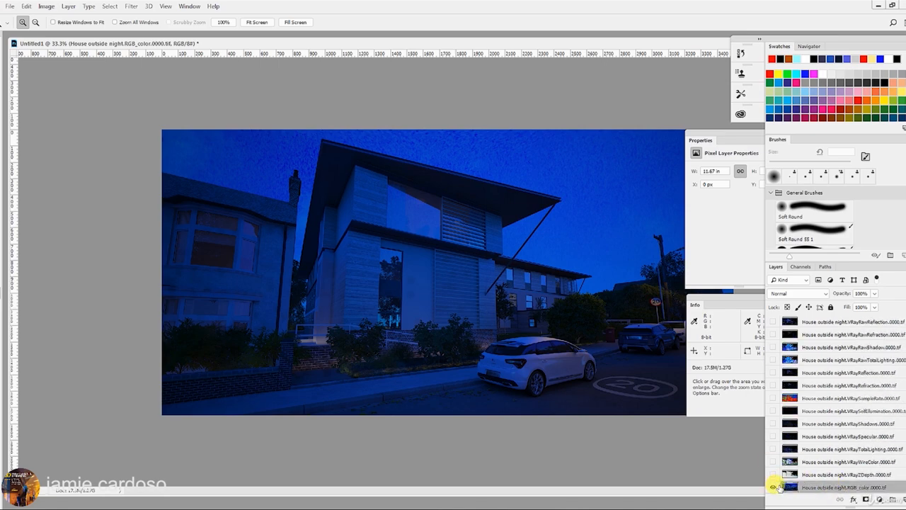
right_click(821, 488)
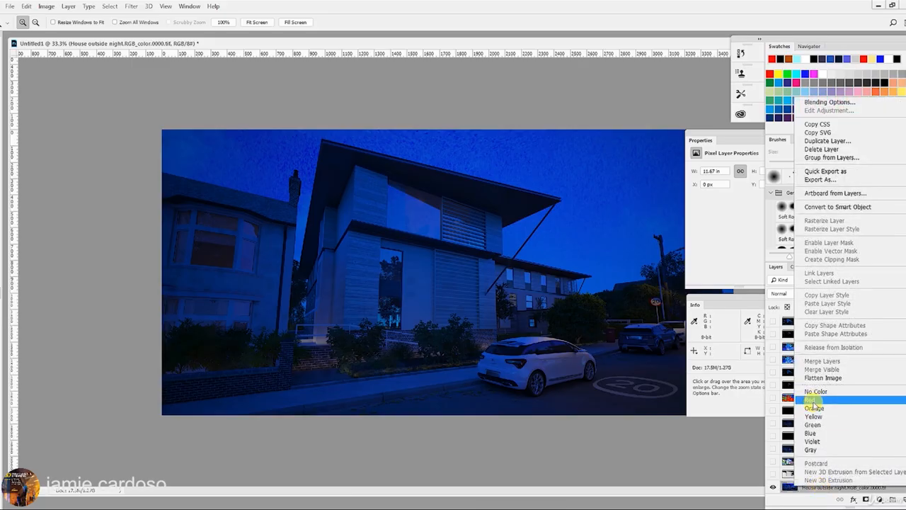
click(812, 401)
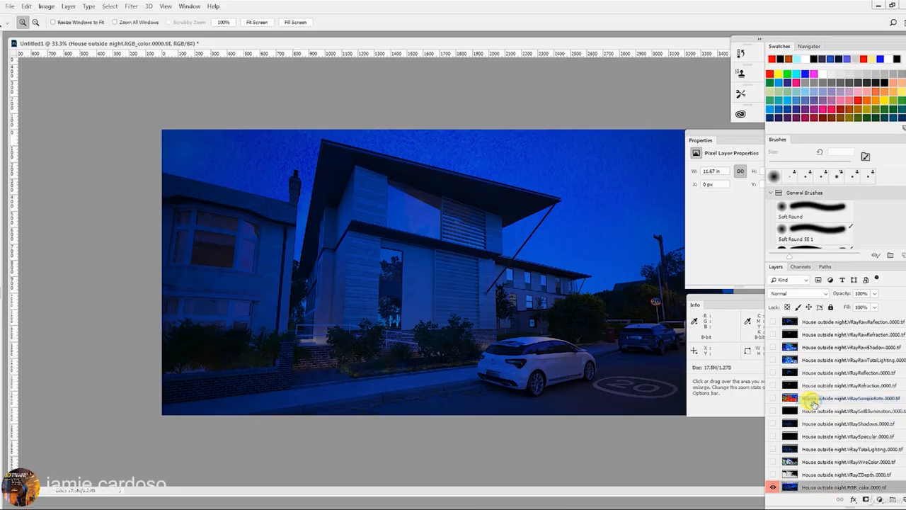
- Create a new layer group above the Alpha layer and name it =Multimatte=
click(812, 476)
scroll(821, 443, up, 5)
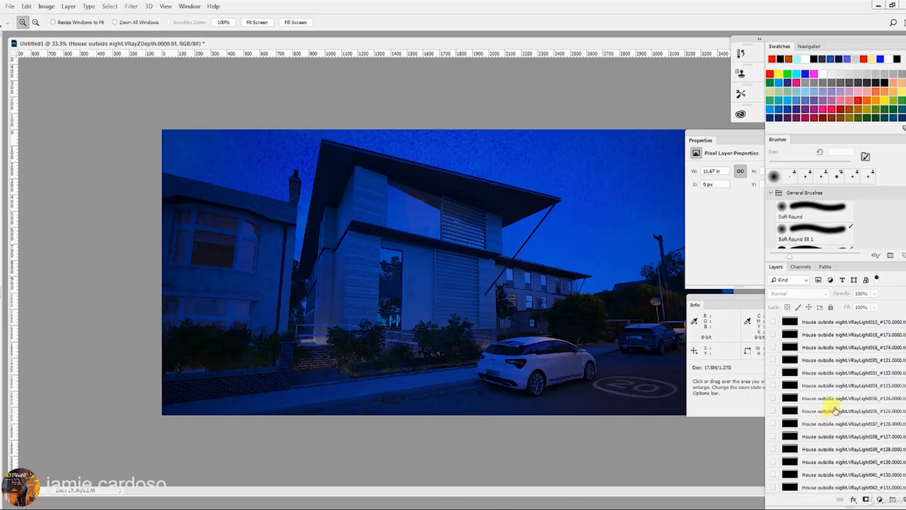
scroll(836, 410, up, 5)
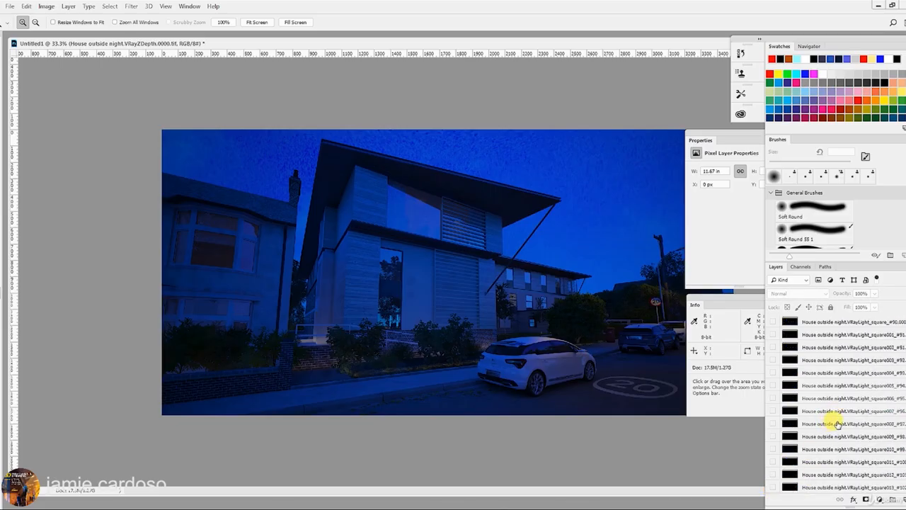
scroll(834, 419, up, 5)
click(830, 322)
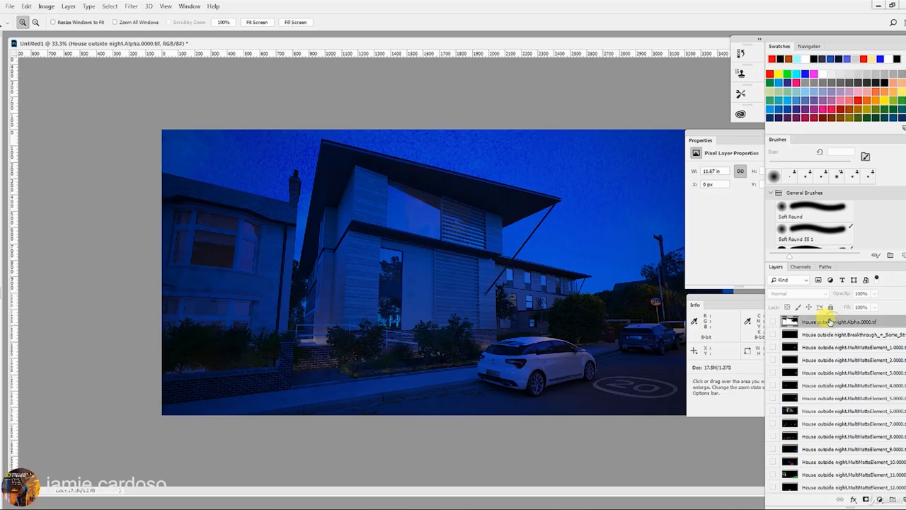
click(891, 500)
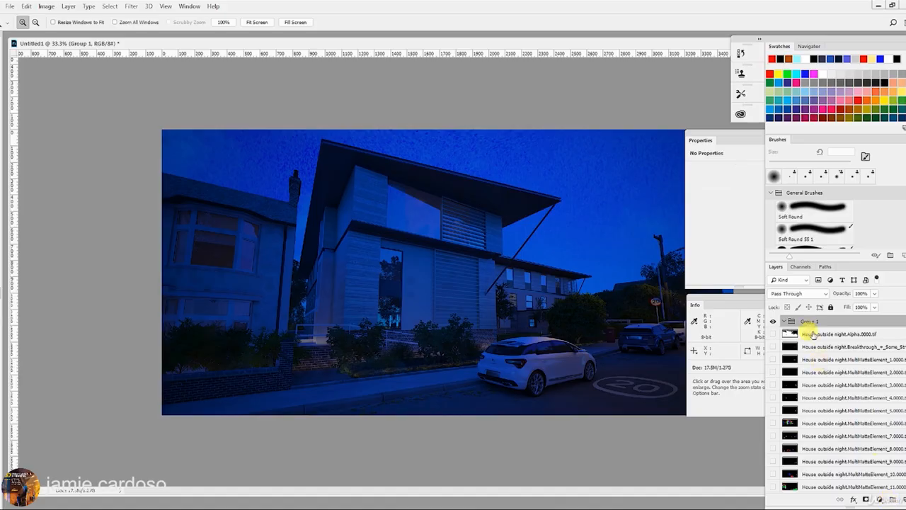
double_click(808, 321)
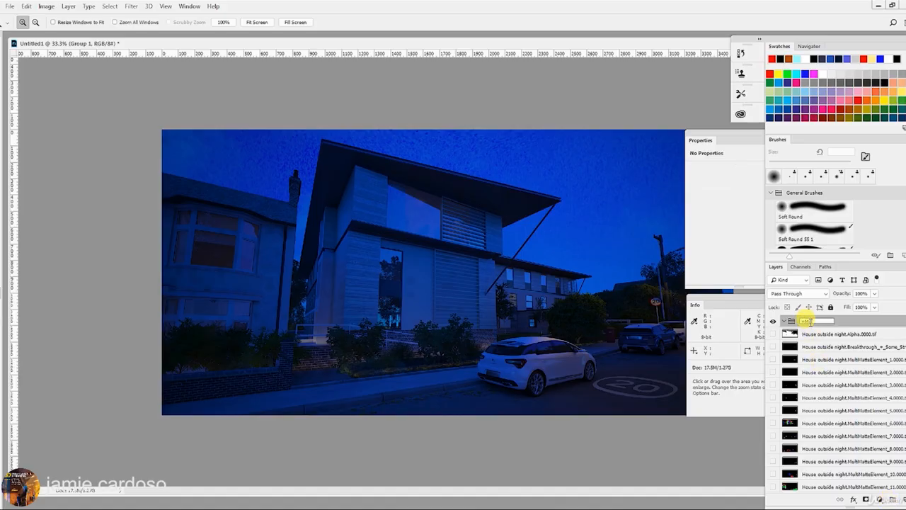
text(multimat)
text(e=)
key(Return)
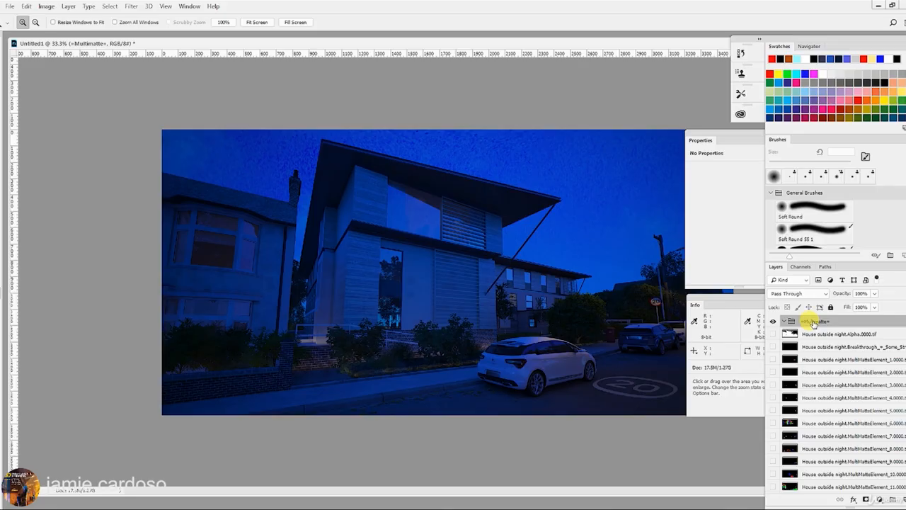
- Move the layers MultiMatteElement_1 through MultiMatteElement_14 into the =Multimatte= group
click(827, 360)
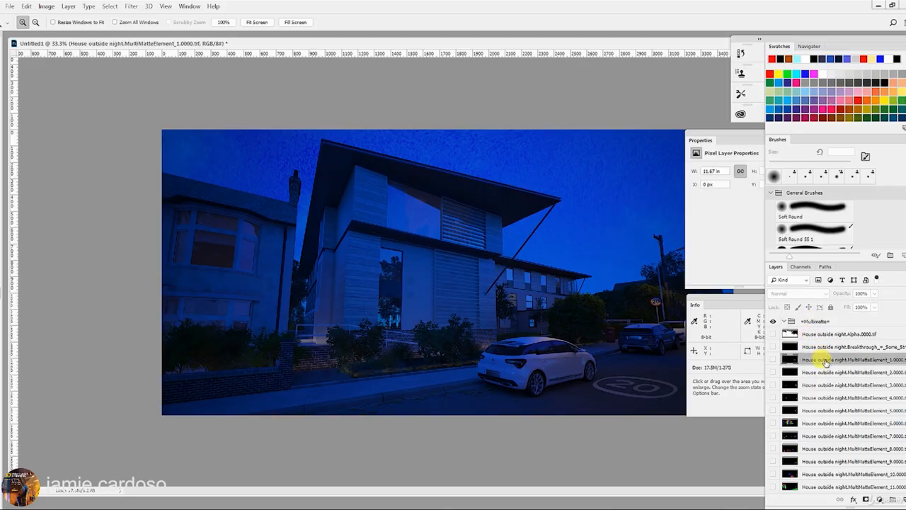
scroll(827, 359, down, 5)
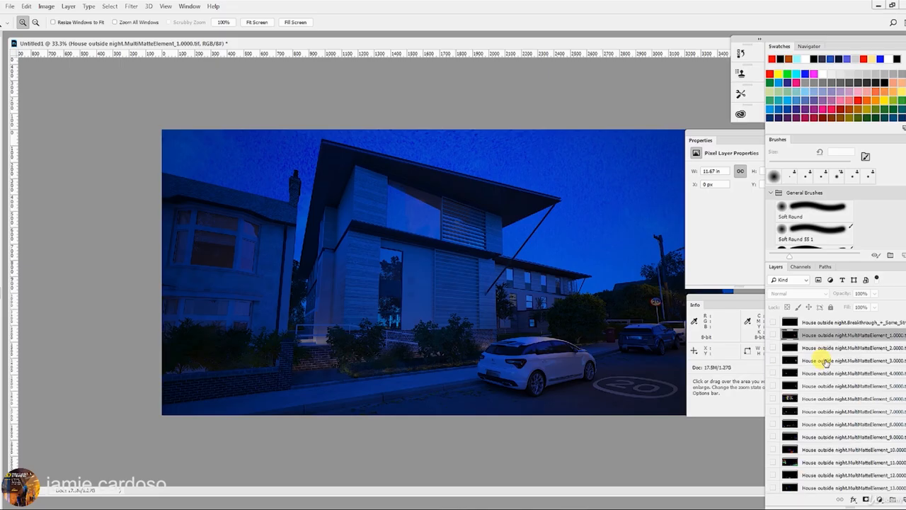
scroll(825, 375, down, 1)
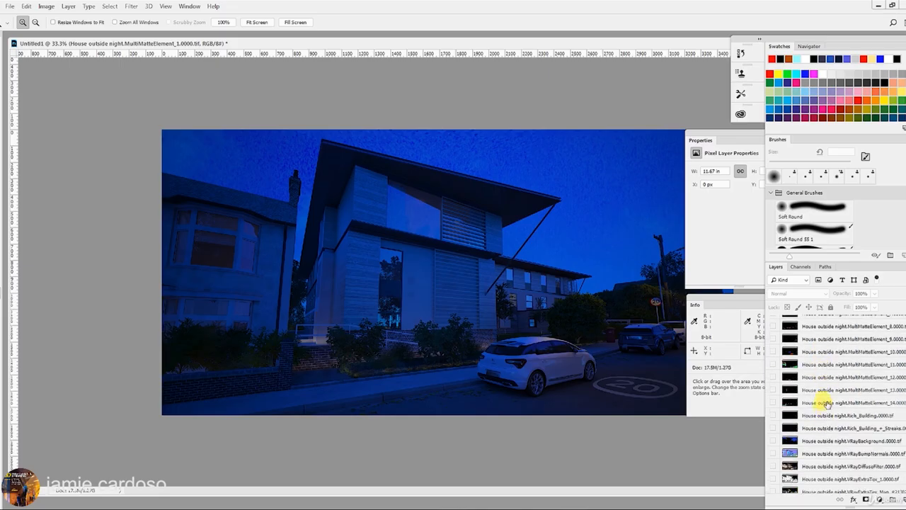
shift+click(823, 401)
scroll(823, 400, up, 5)
drag(826, 400, 814, 321)
- Check the layers in and below the =Multimatte= group and collapse the group
click(788, 322)
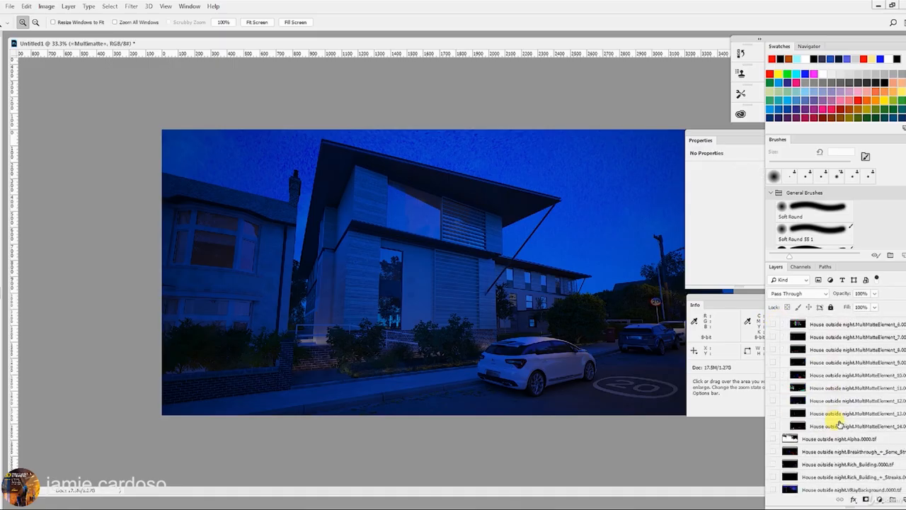
scroll(829, 415, down, 10)
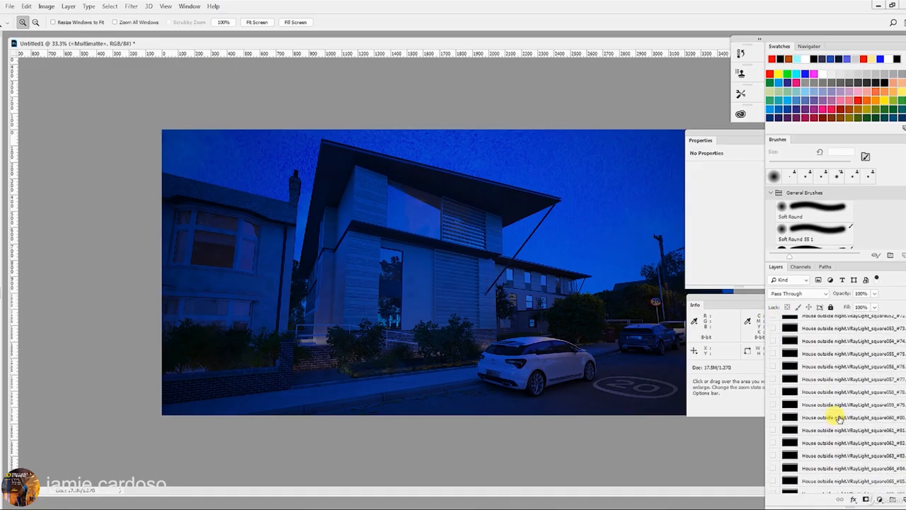
drag(848, 464, 811, 323)
click(785, 322)
click(783, 321)
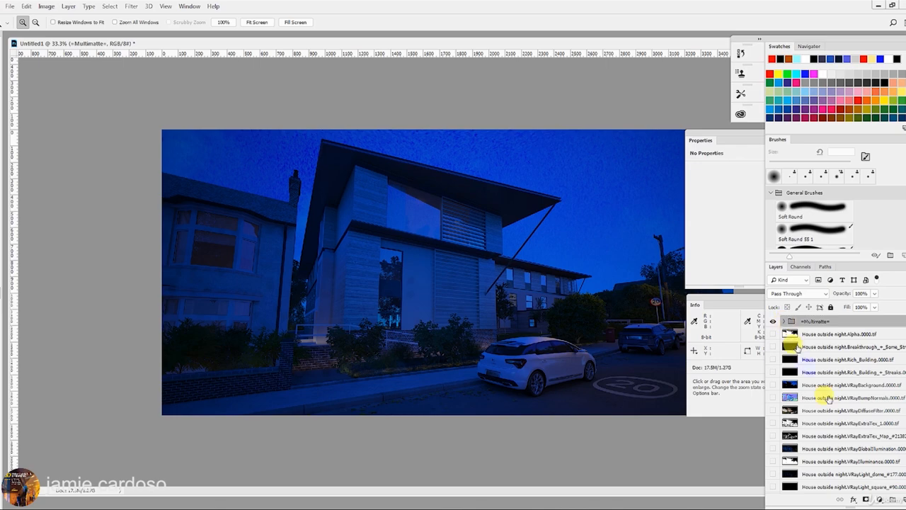
- Create a layer group named =Lightselect= above the Alpha layer and move the VRayLight layers, starting with VRayLight_dome_#177, into it
click(839, 334)
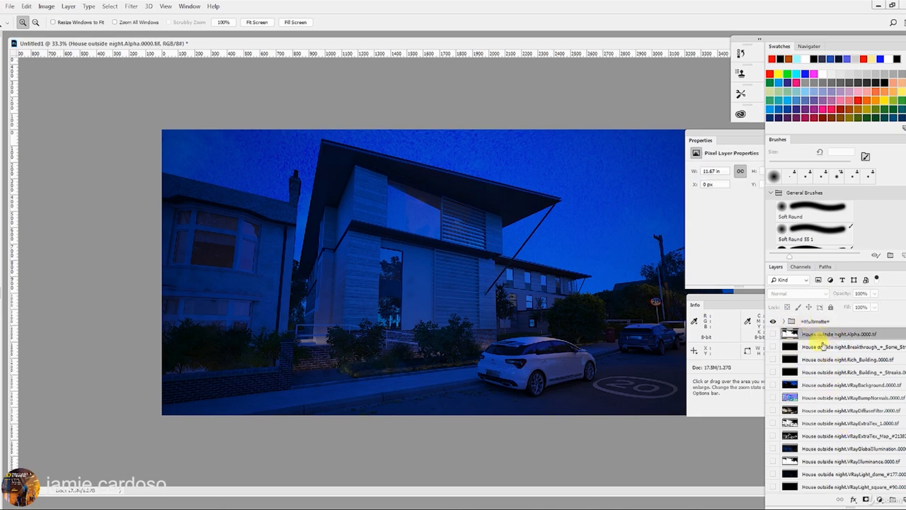
click(891, 500)
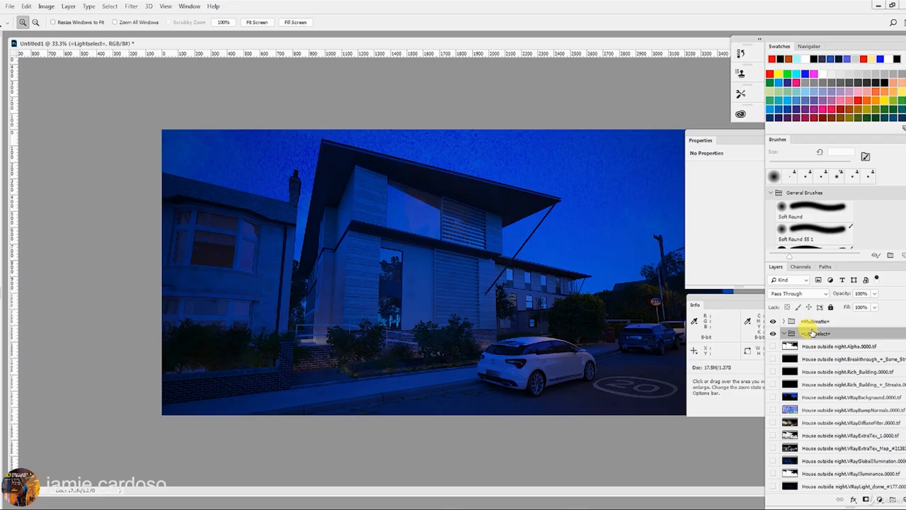
scroll(809, 441, down, 3)
click(813, 365)
scroll(824, 434, down, 5)
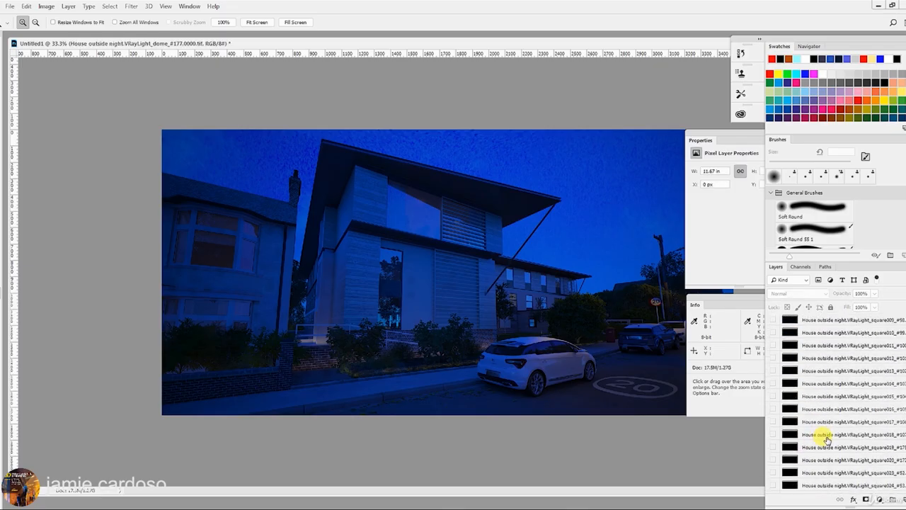
scroll(825, 425, up, 5)
scroll(864, 440, down, 15)
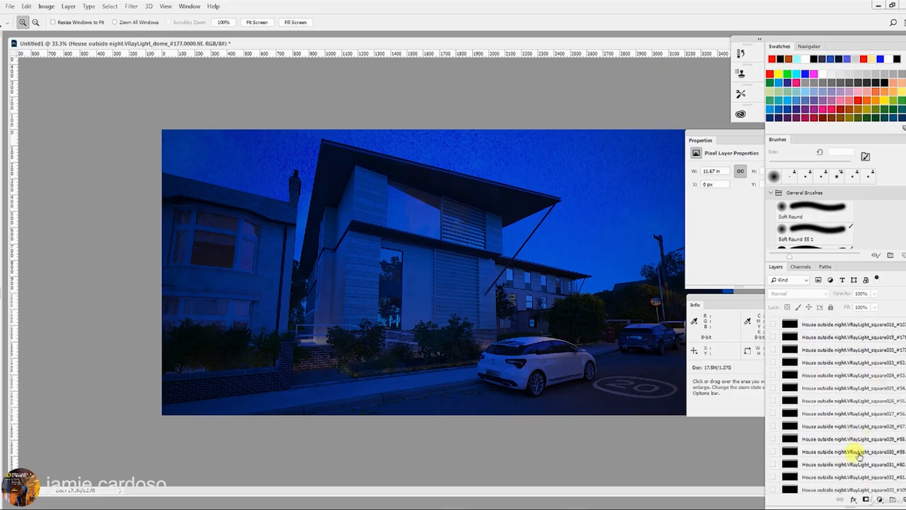
scroll(859, 449, up, 2)
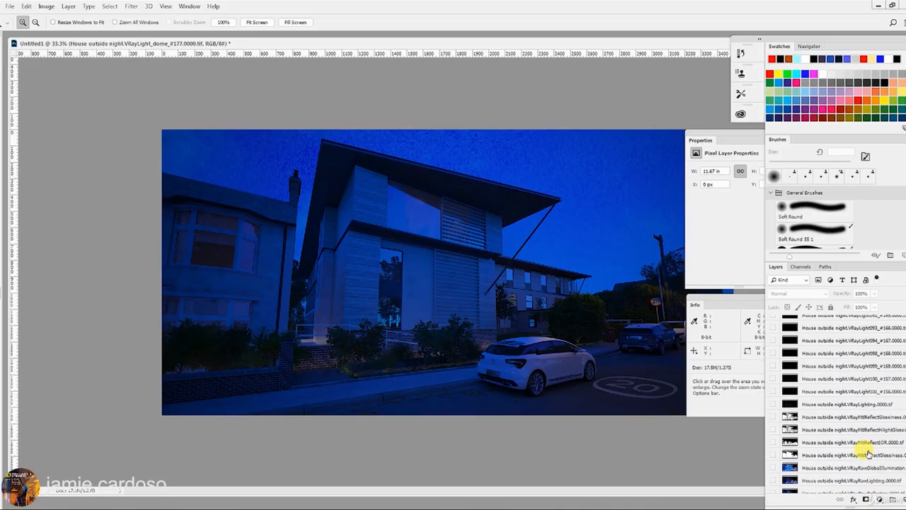
shift+click(858, 380)
scroll(835, 396, up, 10)
scroll(796, 414, up, 15)
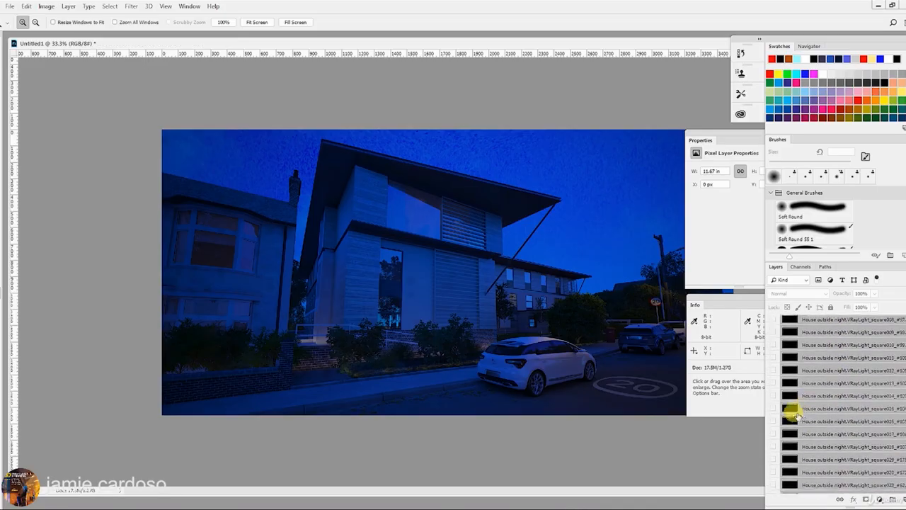
drag(833, 451, 832, 352)
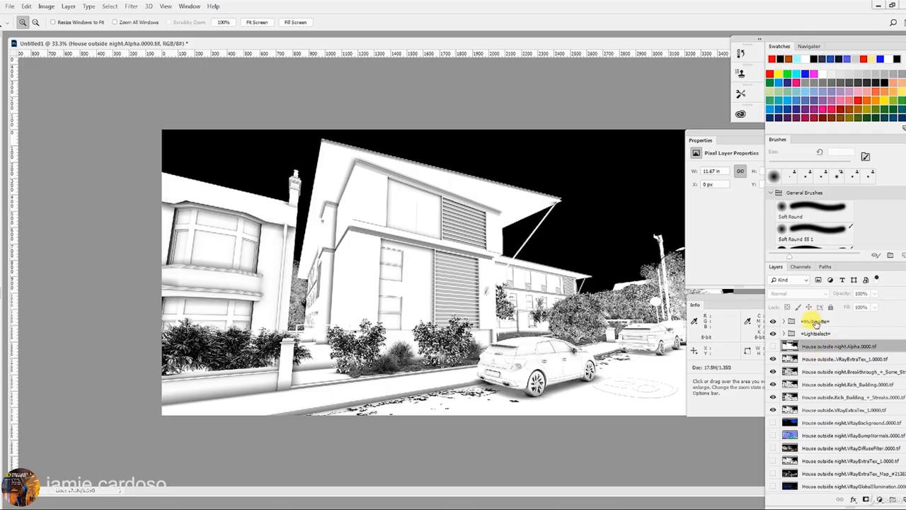
- Create a new layer group above the Alpha layer and name it =Render Elements=
click(891, 499)
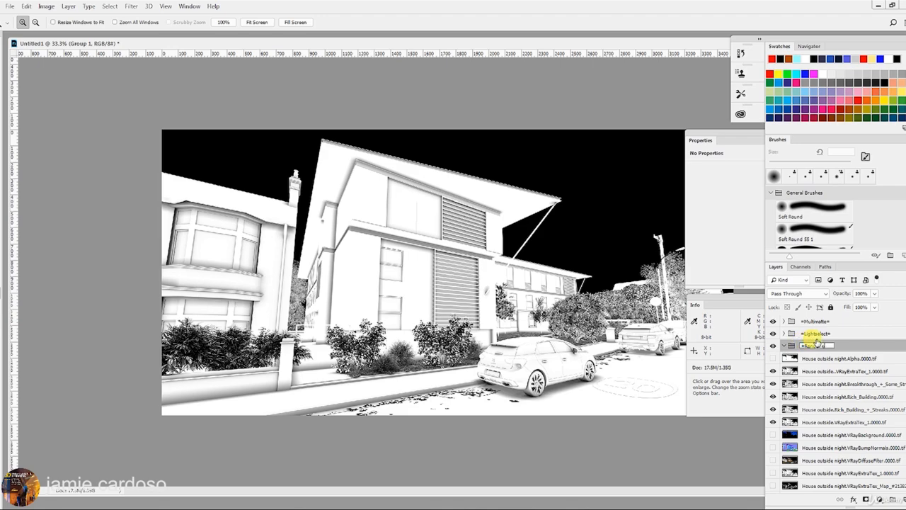
text(=)
key(Return)
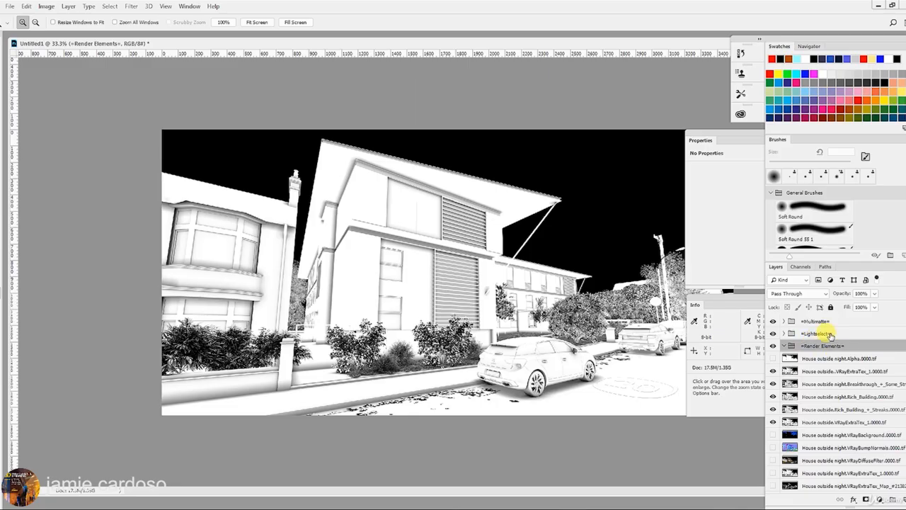
- Move all layers from Alpha through VRayZDepth into the =Render Elements= group and collapse the group
click(835, 358)
scroll(839, 375, down, 6)
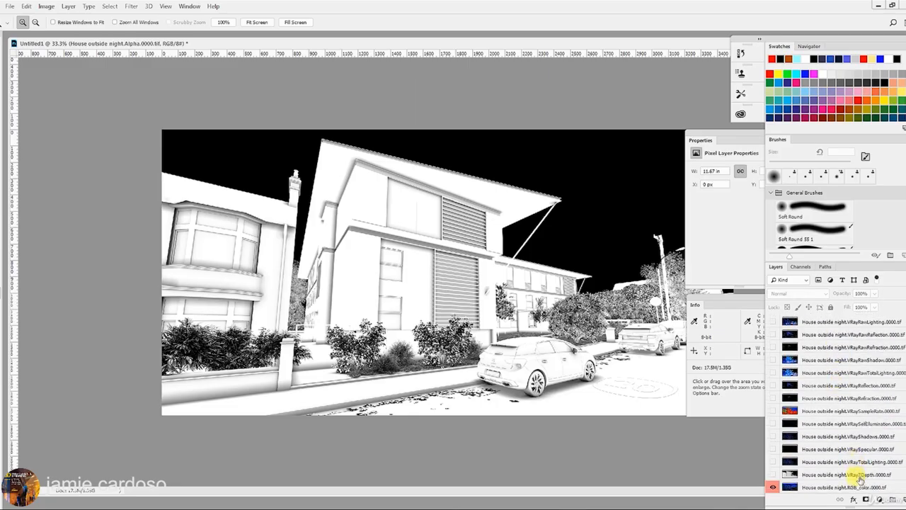
shift+click(859, 480)
scroll(846, 390, up, 6)
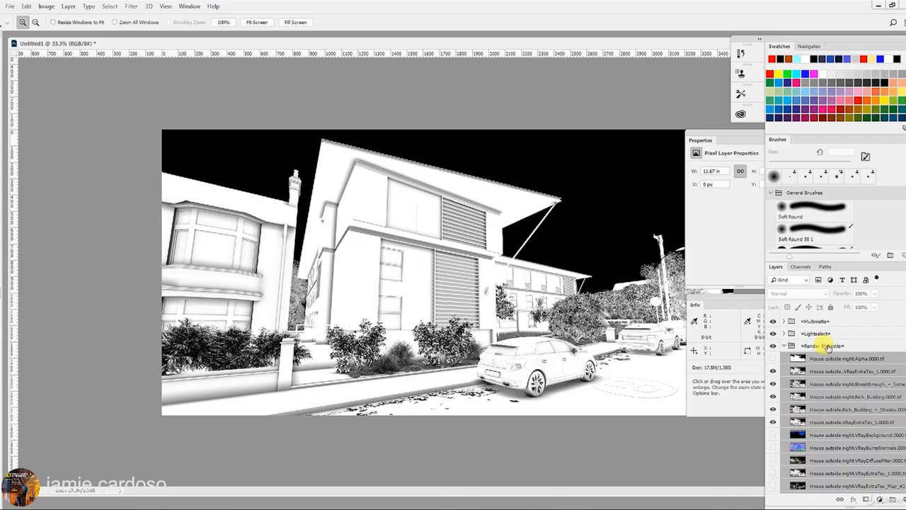
key(Delete)
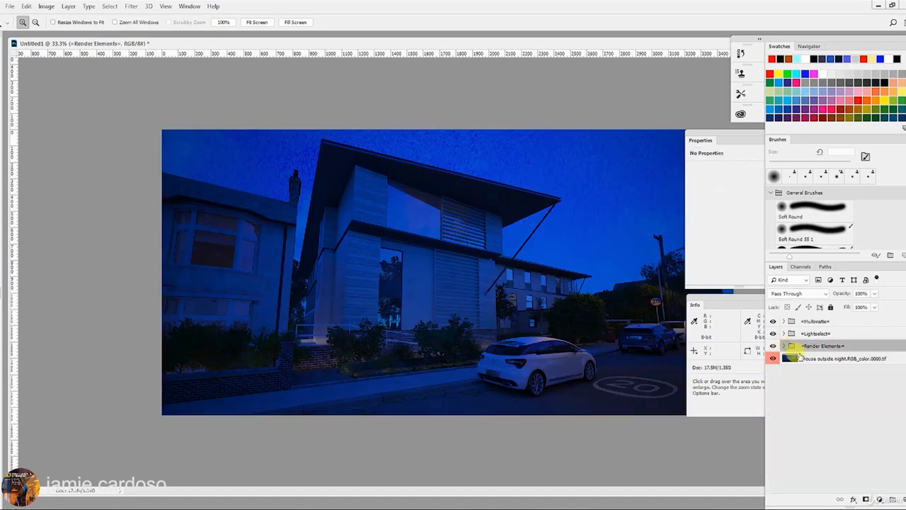
- Create a new layer group above the RGB_color layer and name it =Adjustments=
click(818, 358)
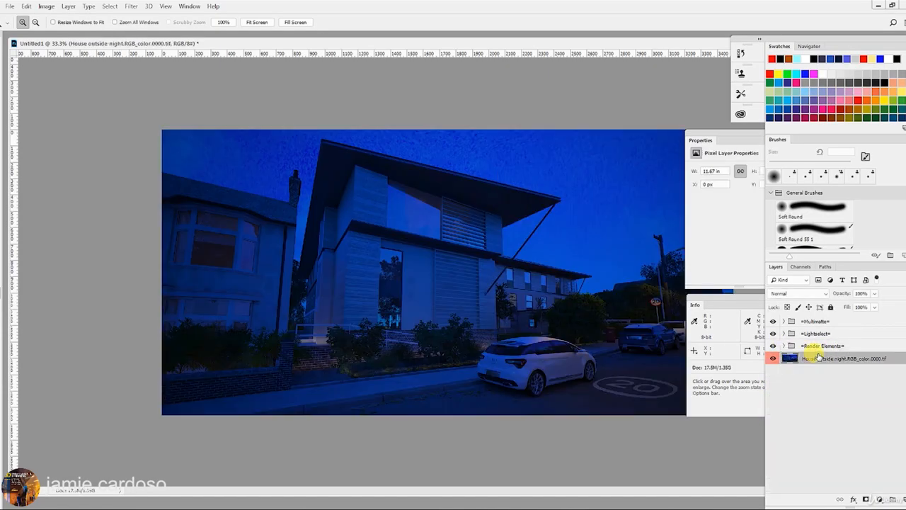
click(891, 500)
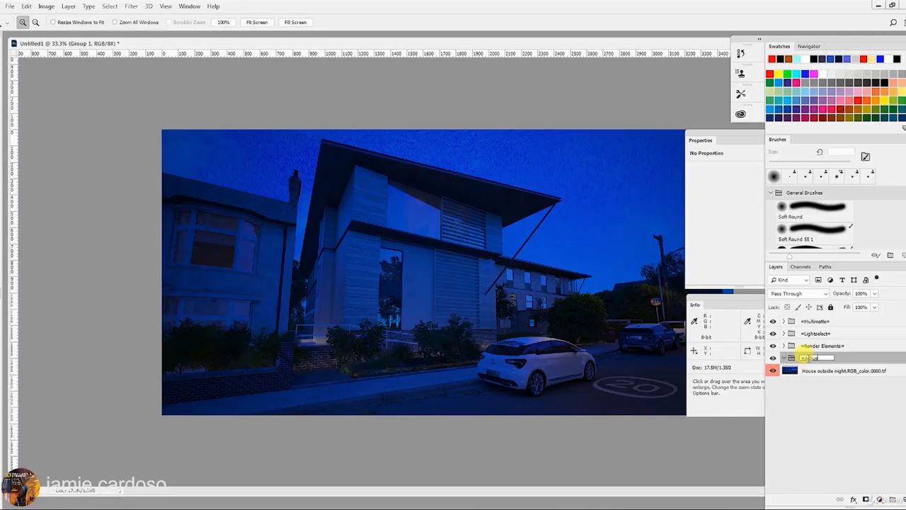
text(=Adjustments=)
key(Return)
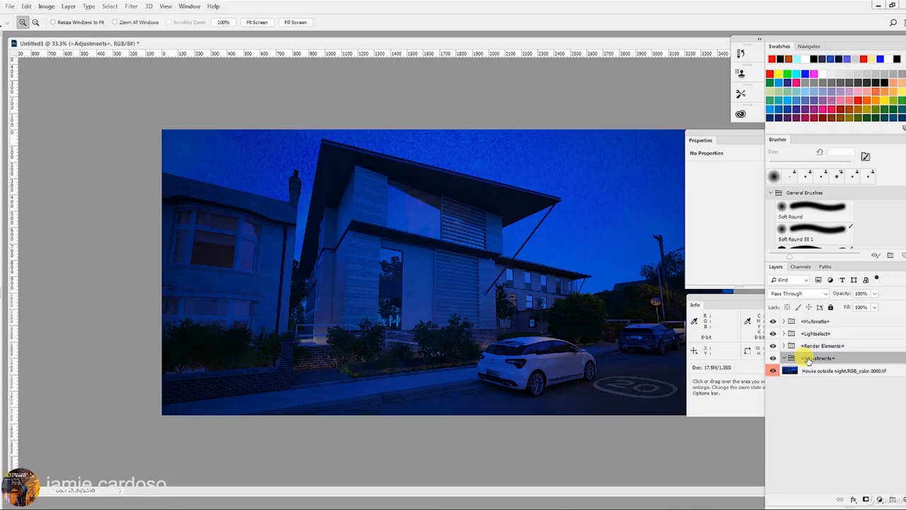
- Try to move the =Lightselect= group between the =Adjustments= group and the RGB_color layer
click(822, 334)
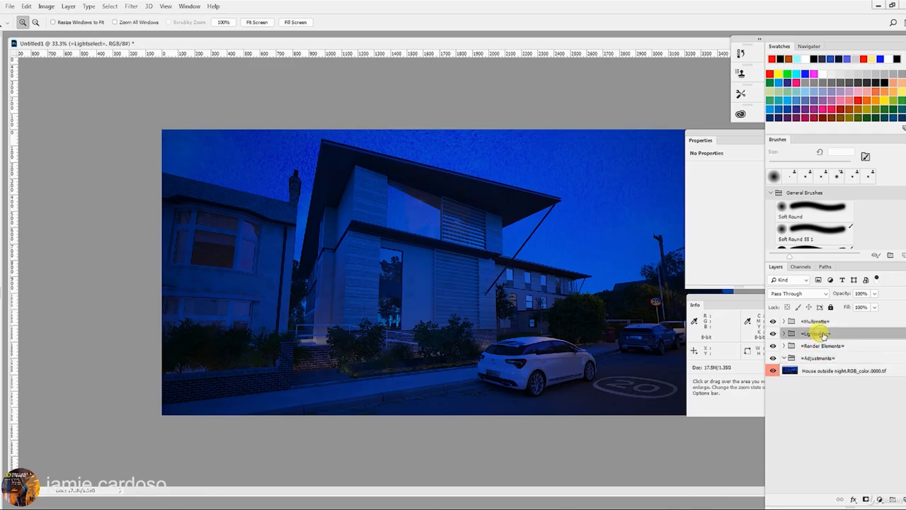
drag(821, 334, 832, 359)
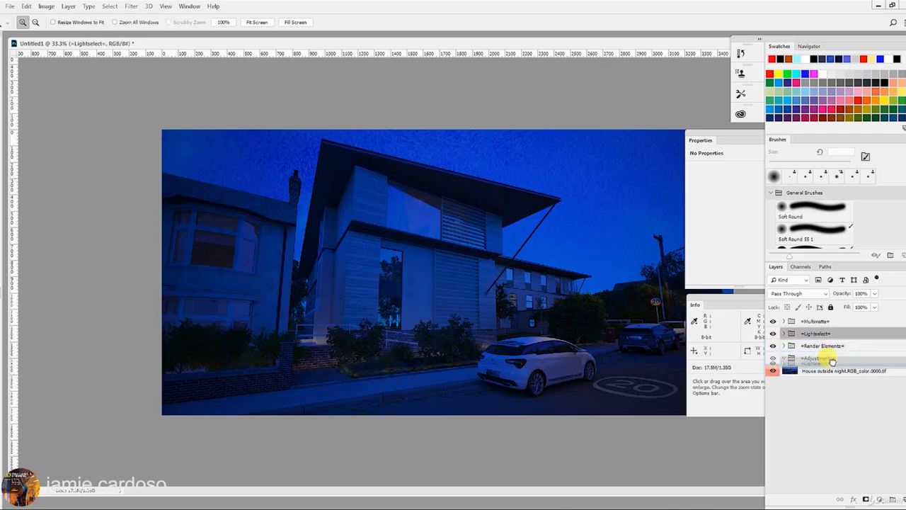
- Check the layers in the =Multimatte= group, showing and hiding MultiMatteElement_1, and collapse the group
click(810, 323)
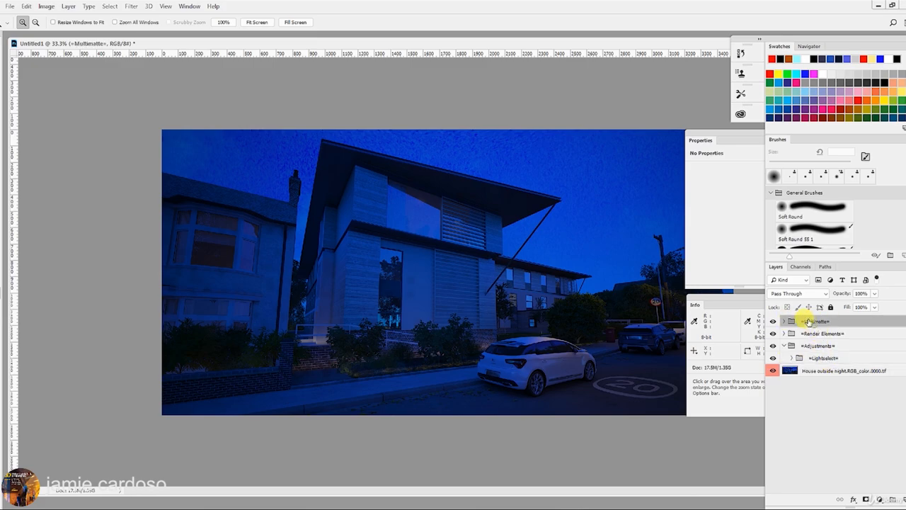
click(784, 322)
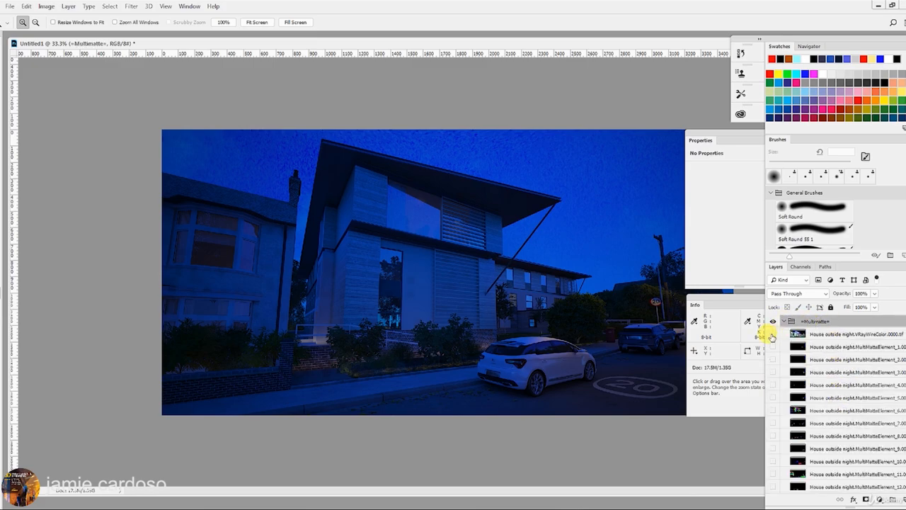
click(774, 347)
click(773, 347)
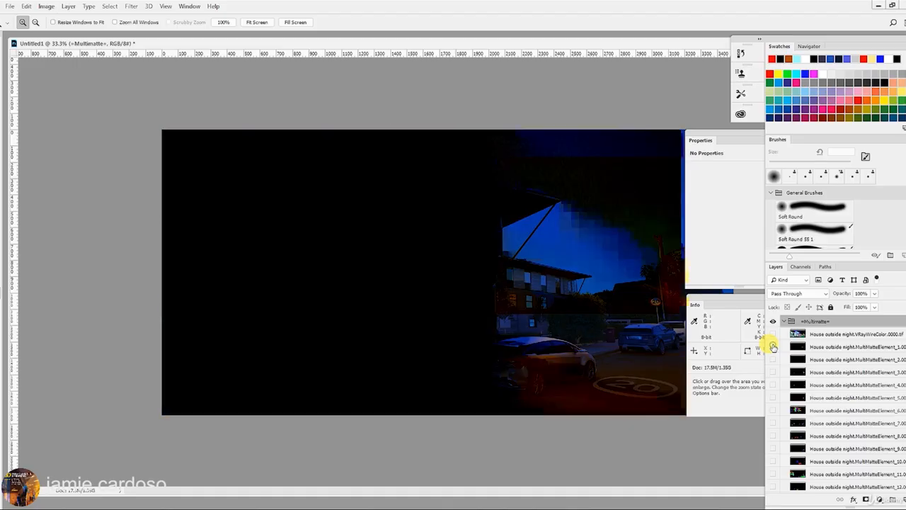
click(784, 322)
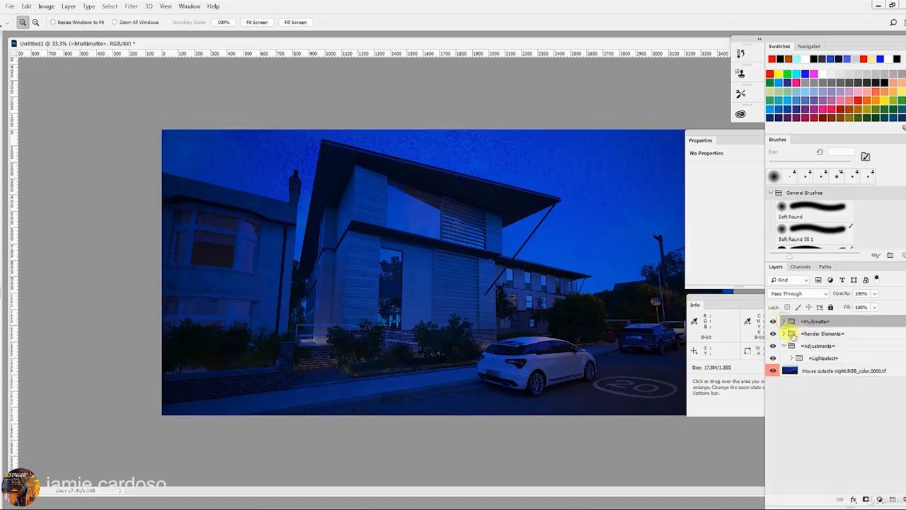
click(803, 367)
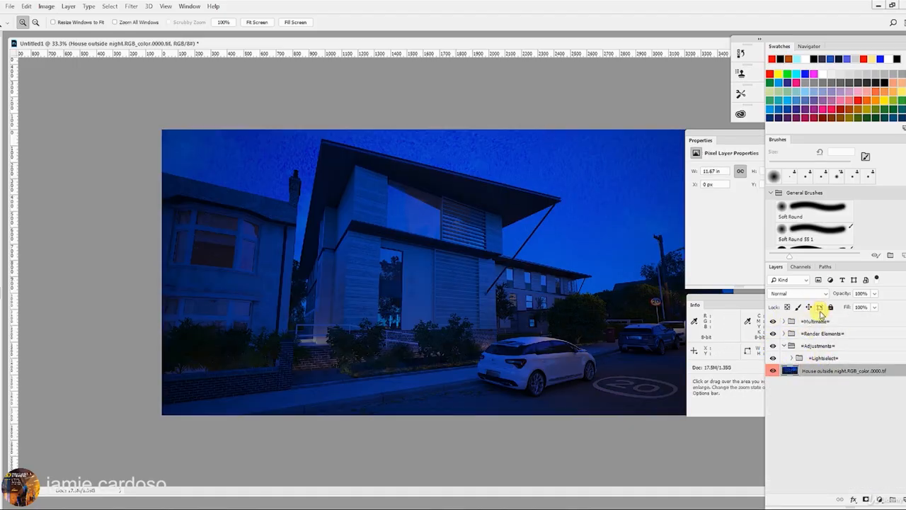
click(818, 323)
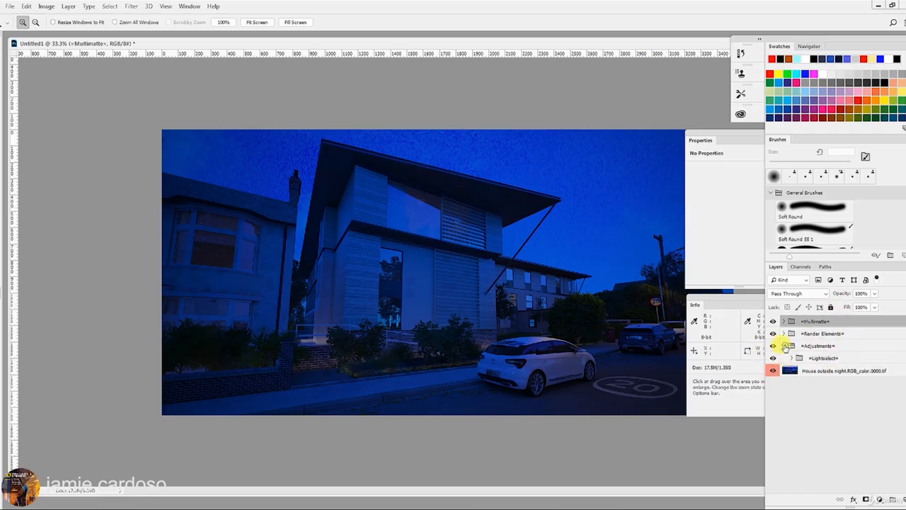
- Place the =Lightselect= group between =Adjustments= and the RGB_color layer, collapse =Adjustments=, and check the light layers inside =Lightselect=
drag(822, 359, 821, 366)
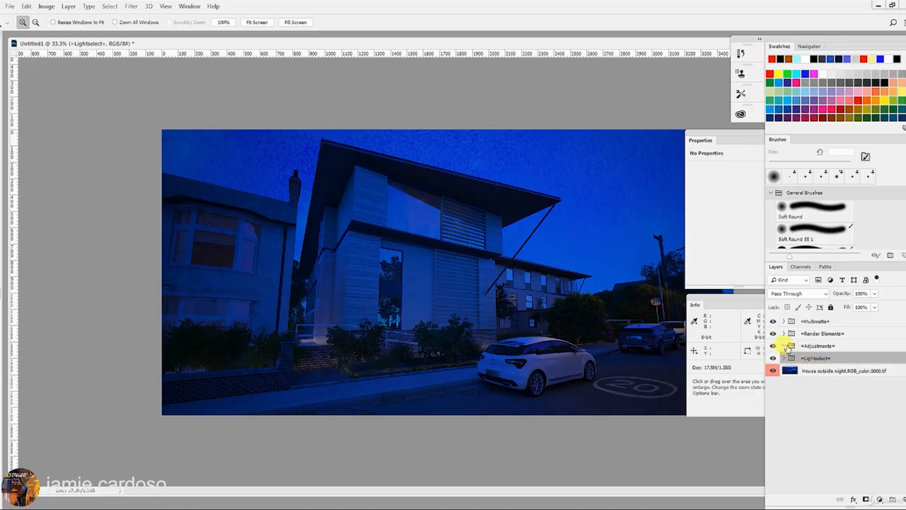
click(787, 346)
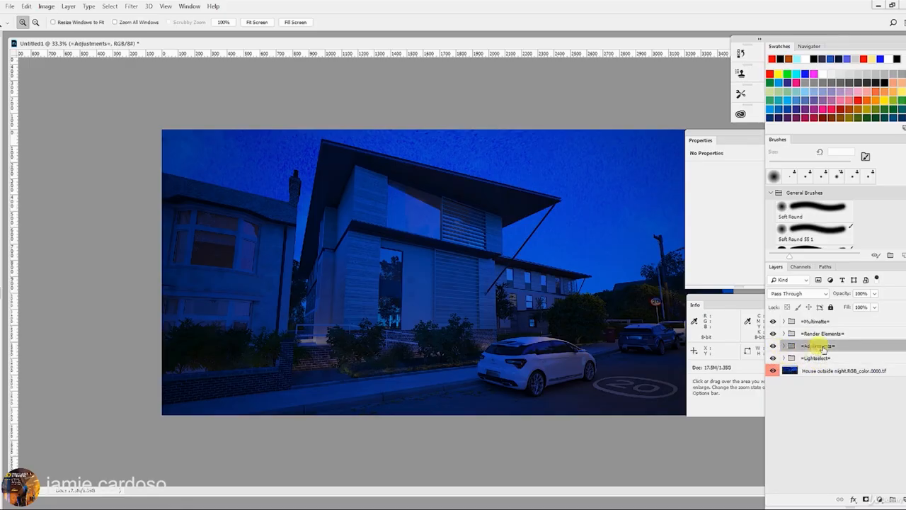
click(809, 359)
click(783, 357)
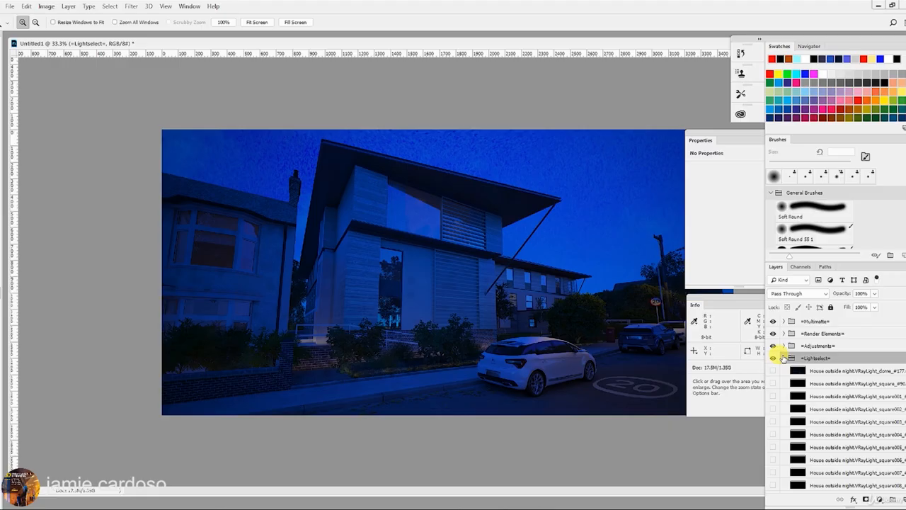
click(783, 358)
- Add a Curves adjustment layer inside the =Adjustments= group
click(789, 346)
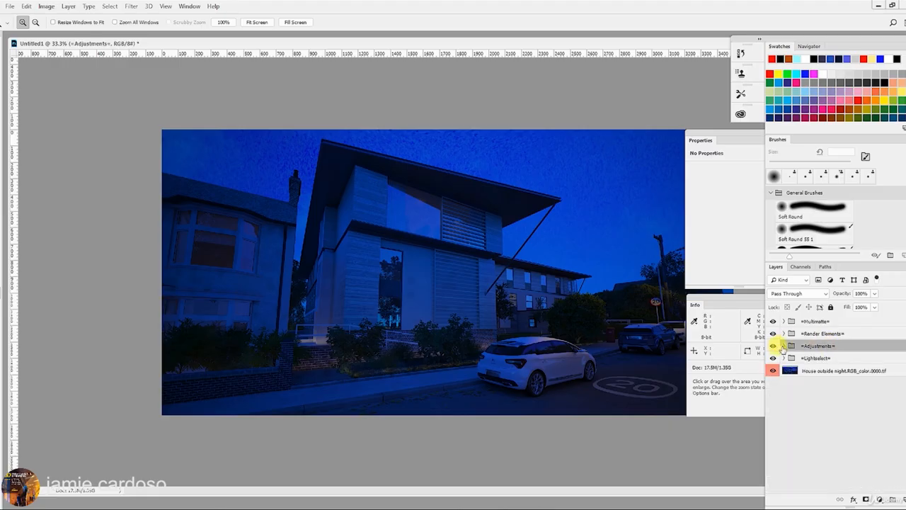
click(880, 500)
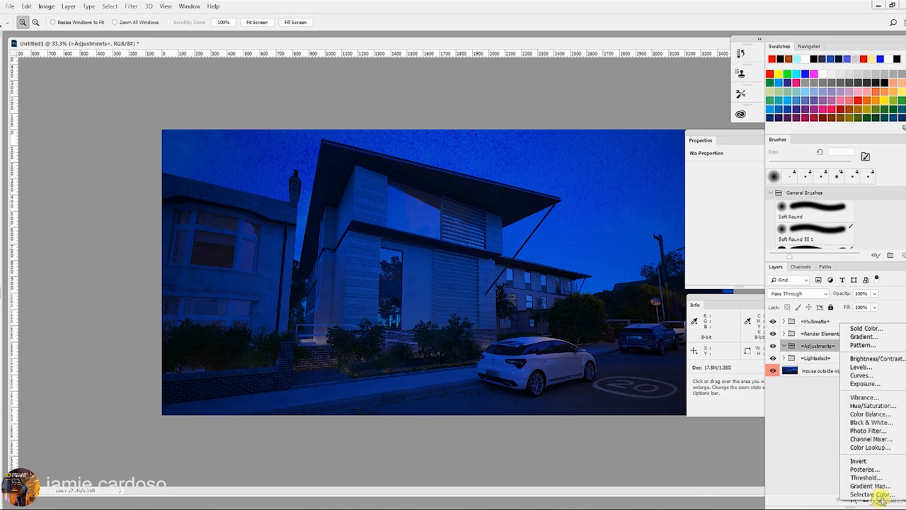
click(867, 379)
- Rearrange the Curves properties and the document window so the whole image is visible beside the curve
drag(735, 138, 704, 134)
drag(12, 41, 109, 103)
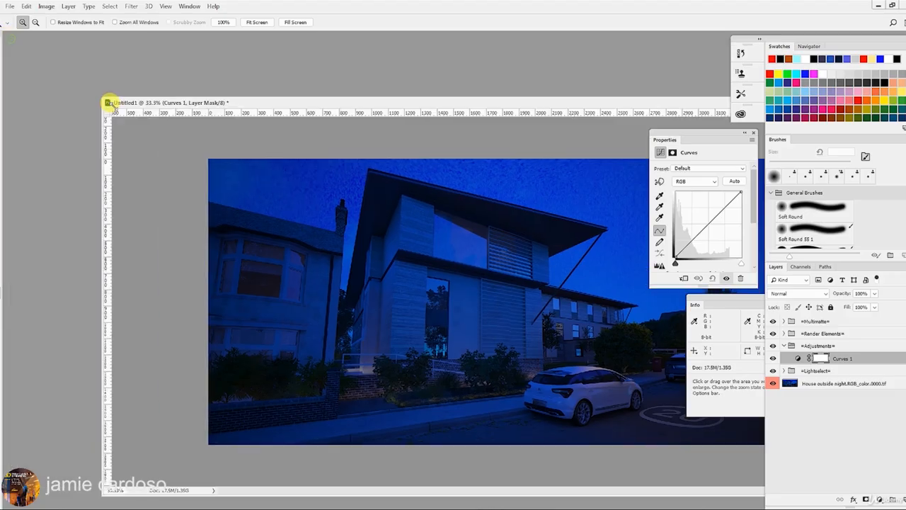
drag(557, 168, 324, 65)
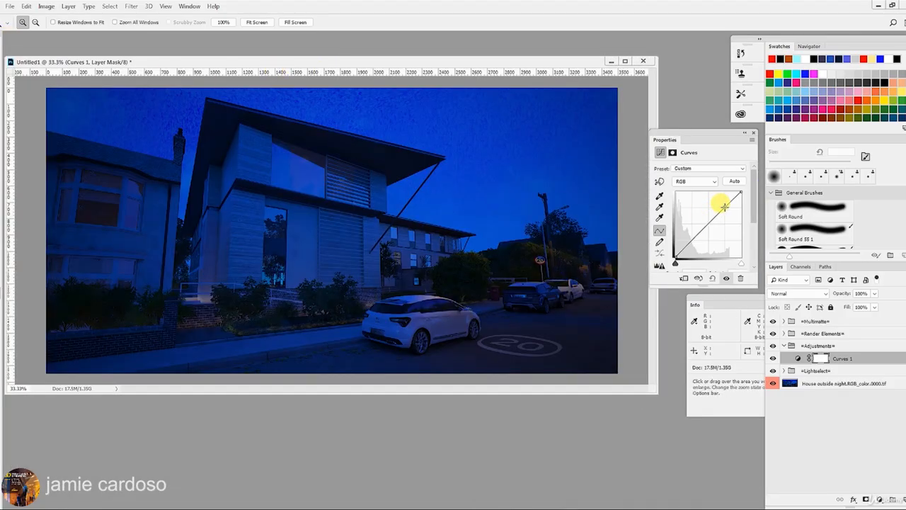
- Add a highlight and a shadow point to the RGB curve, adjust them for darker, stronger contrast, and narrow the document window
click(725, 207)
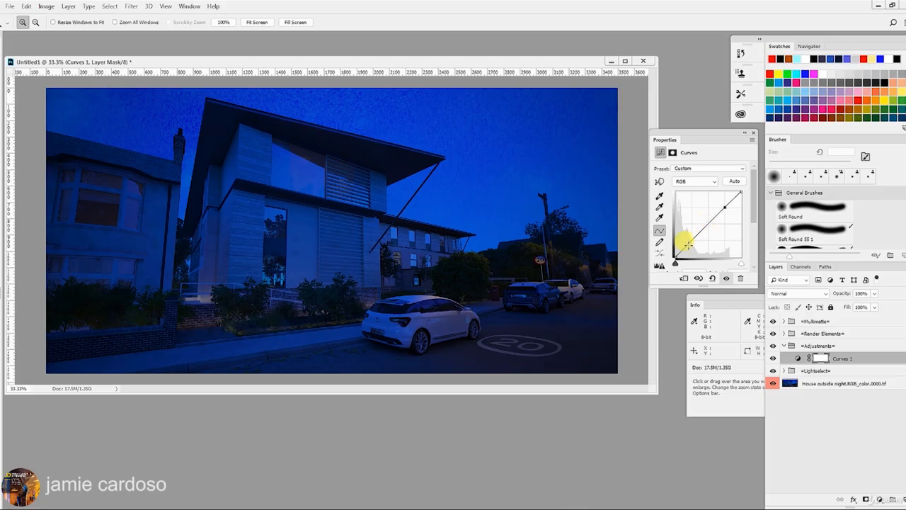
drag(687, 246, 687, 247)
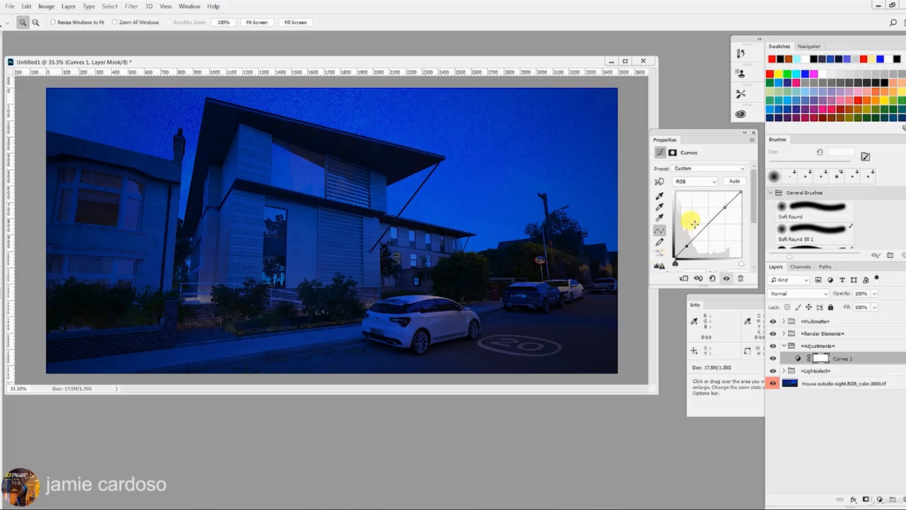
drag(721, 207, 721, 206)
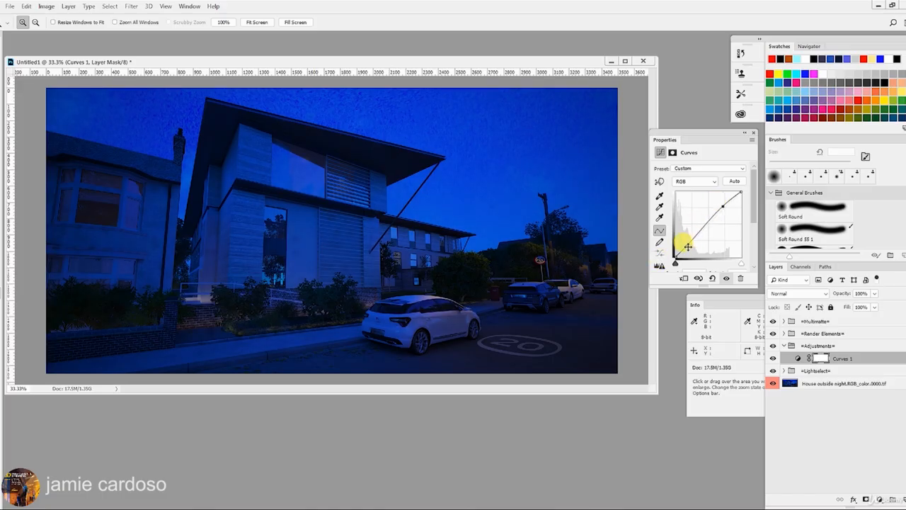
drag(689, 245, 688, 248)
drag(724, 206, 721, 206)
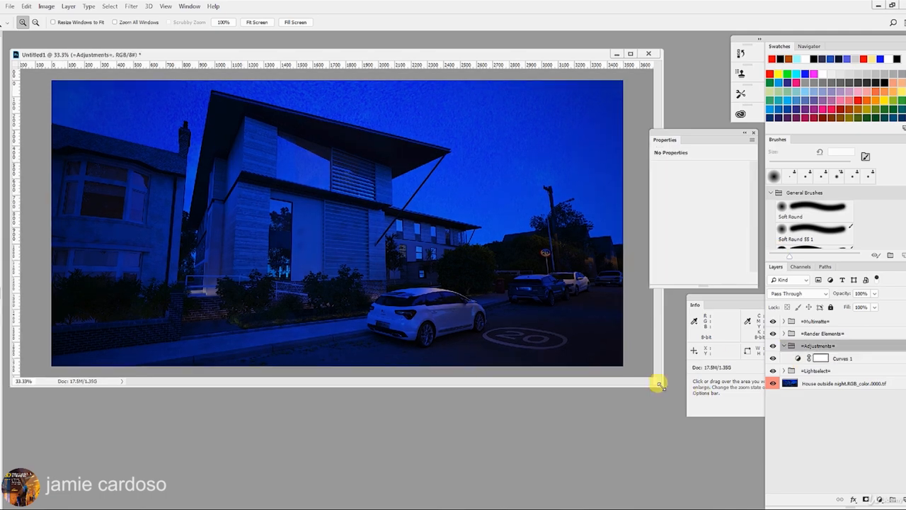
drag(656, 380, 634, 383)
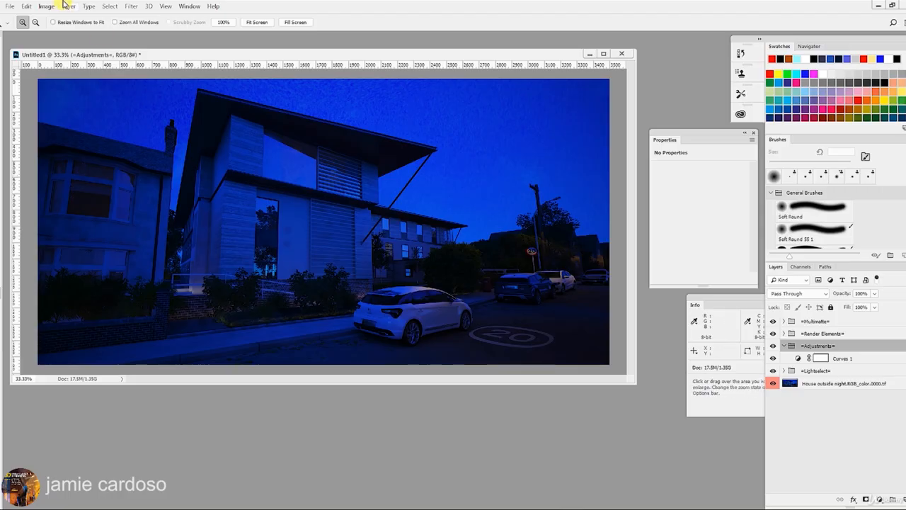
- Open photo reference.jpg from the Photo References folder, zoom it out to 66.7%, and shrink its window around the image
click(10, 6)
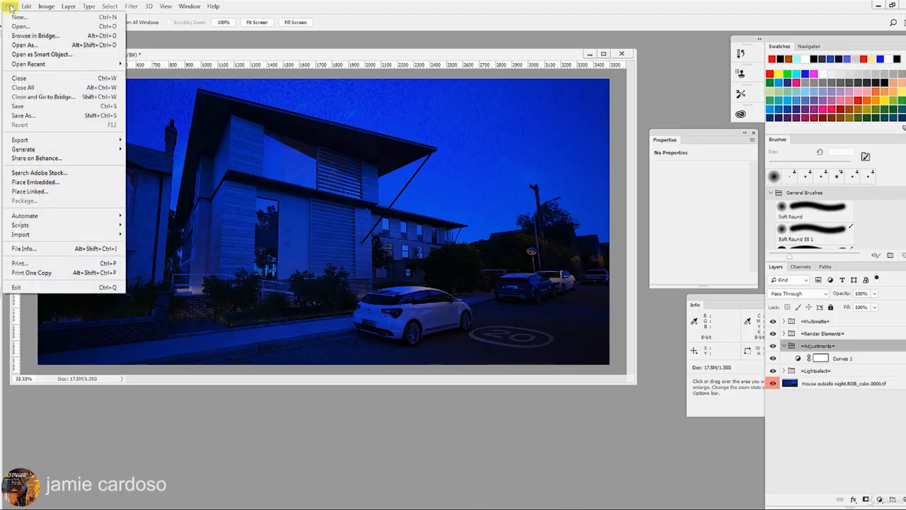
click(5, 26)
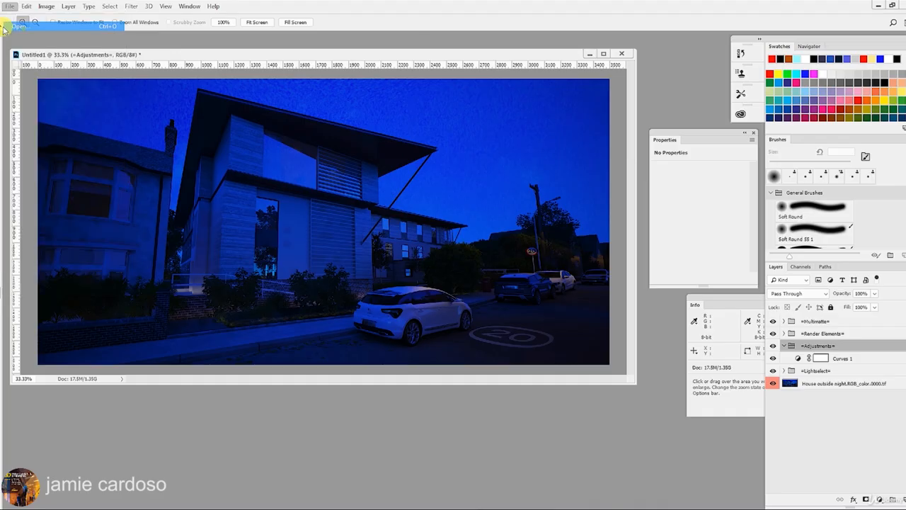
drag(315, 76, 314, 201)
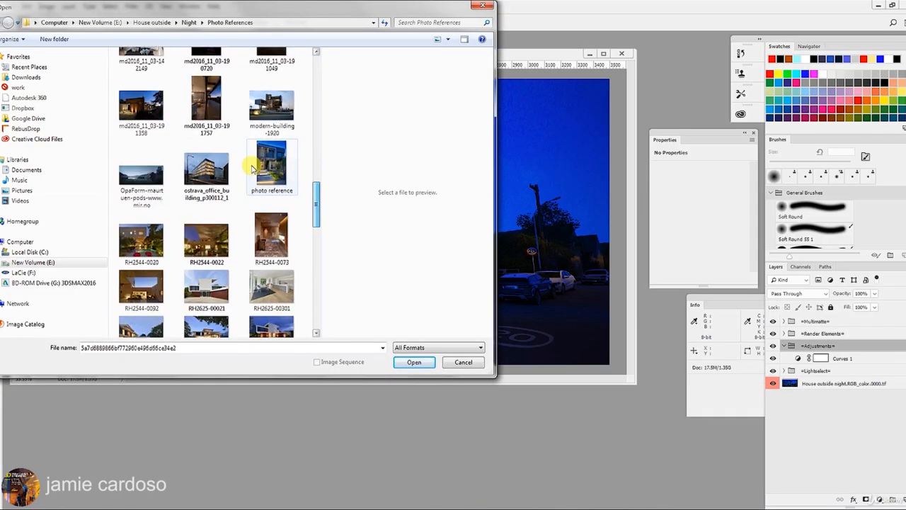
double_click(251, 167)
drag(143, 39, 159, 91)
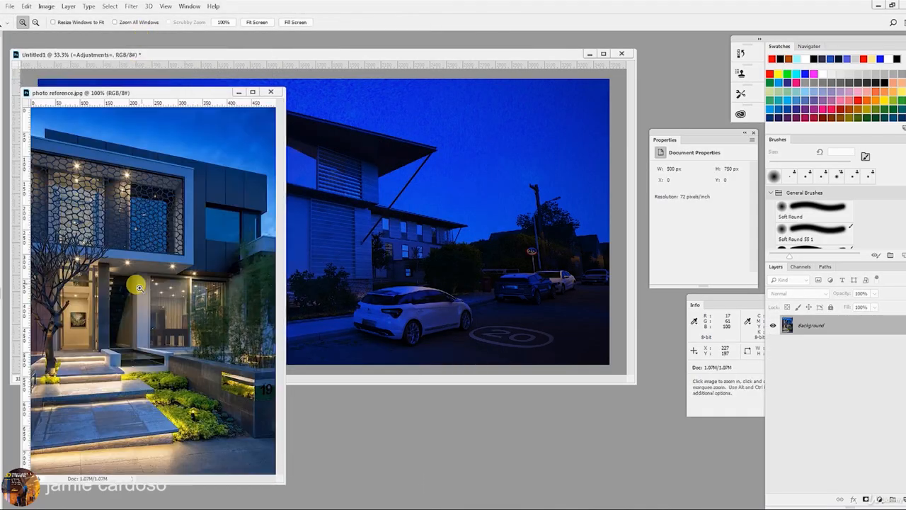
key(ctrl+minus)
drag(283, 480, 208, 391)
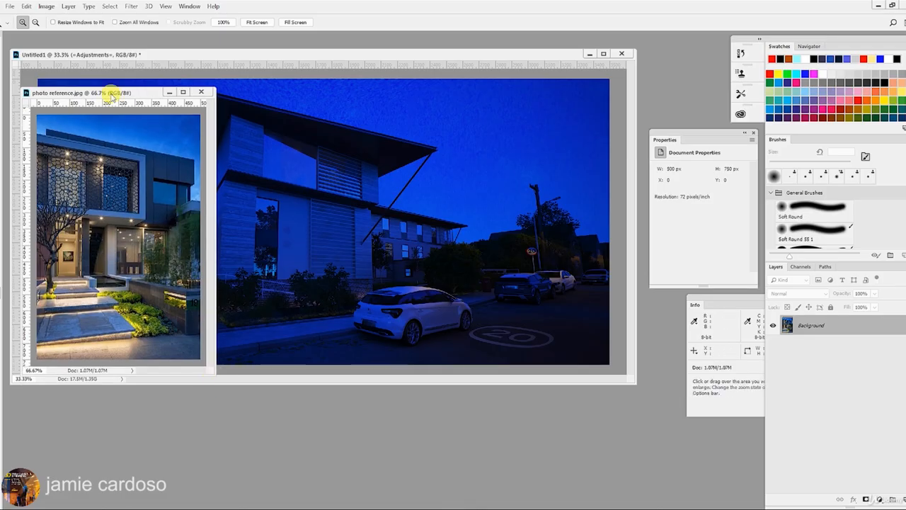
- Arrange the reference photo and the render windows so both images are visible, with the render zoomed out to 25%
drag(116, 93, 118, 197)
drag(49, 57, 197, 49)
scroll(273, 213, down, 1)
drag(141, 205, 119, 213)
drag(326, 55, 284, 57)
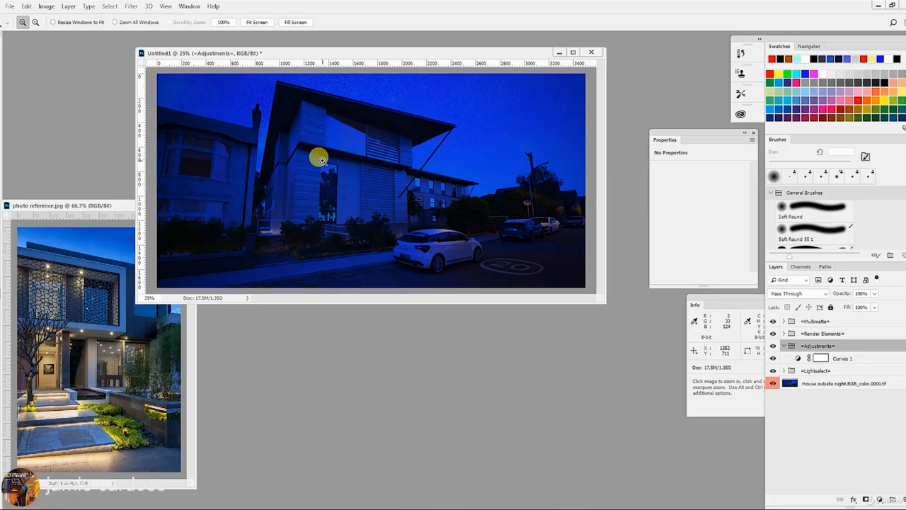
- Create a group named Background above Curves 1 inside the =Adjustments= group
click(840, 358)
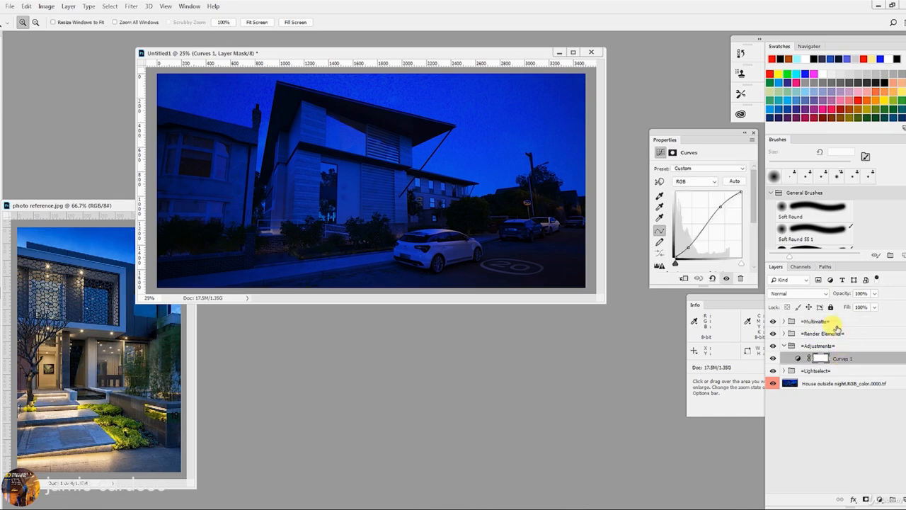
click(894, 500)
double_click(816, 357)
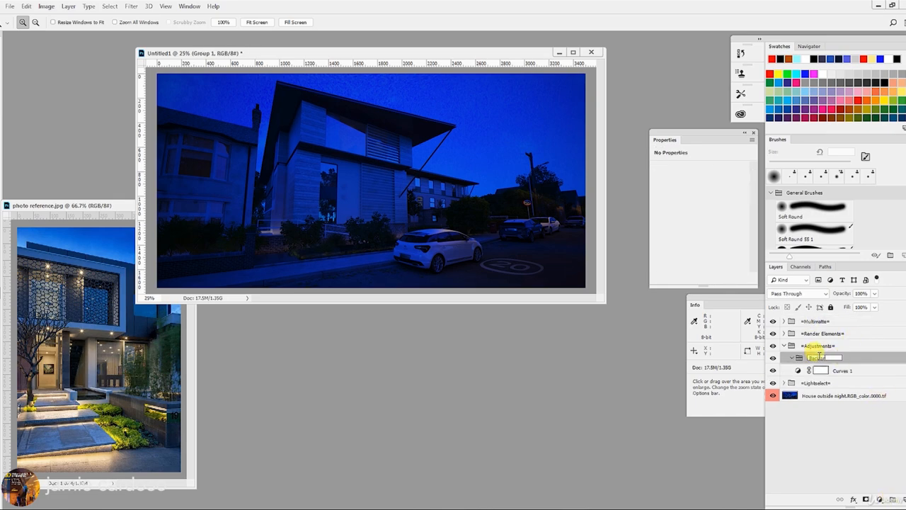
key(Return)
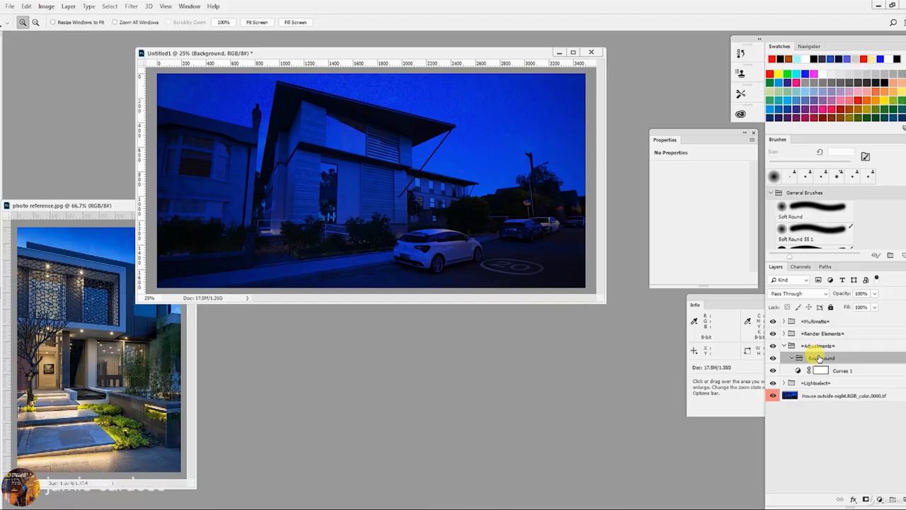
- Show the Alpha layer in =Render Elements=, load its RGB channel as a selection, and collapse the group
click(793, 333)
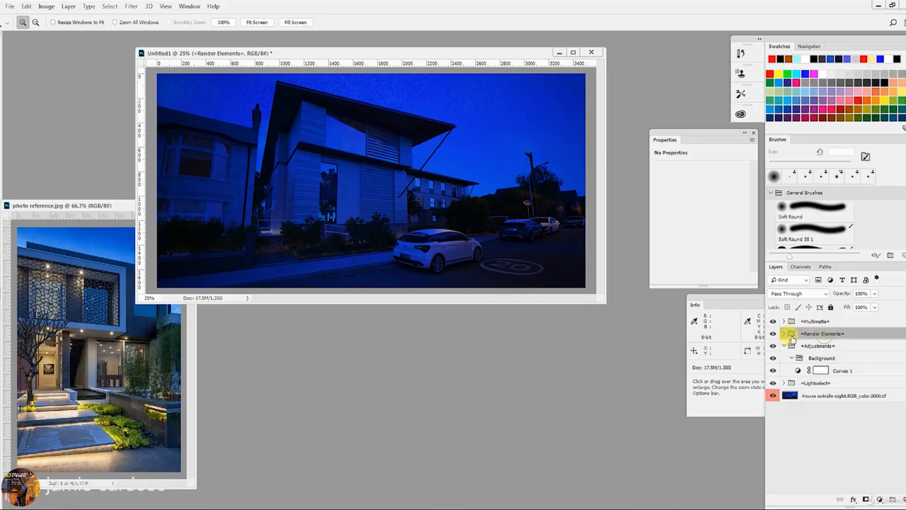
click(784, 334)
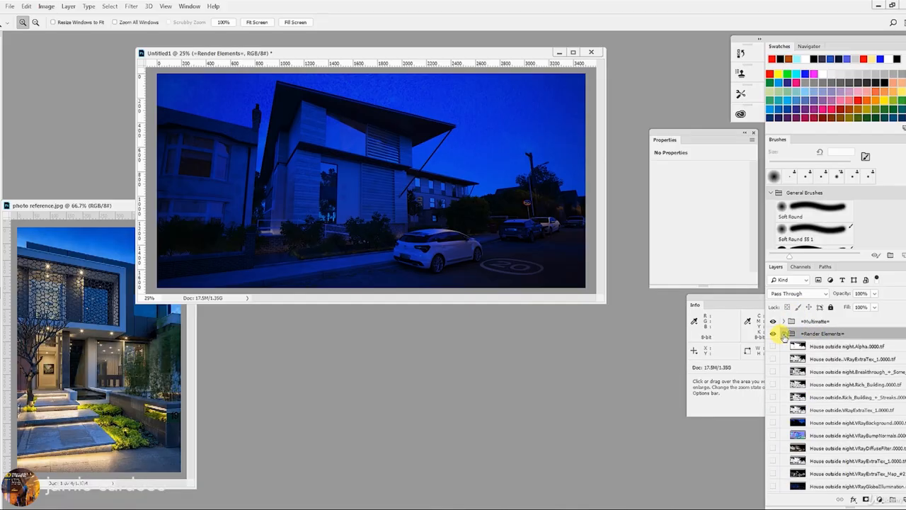
click(821, 346)
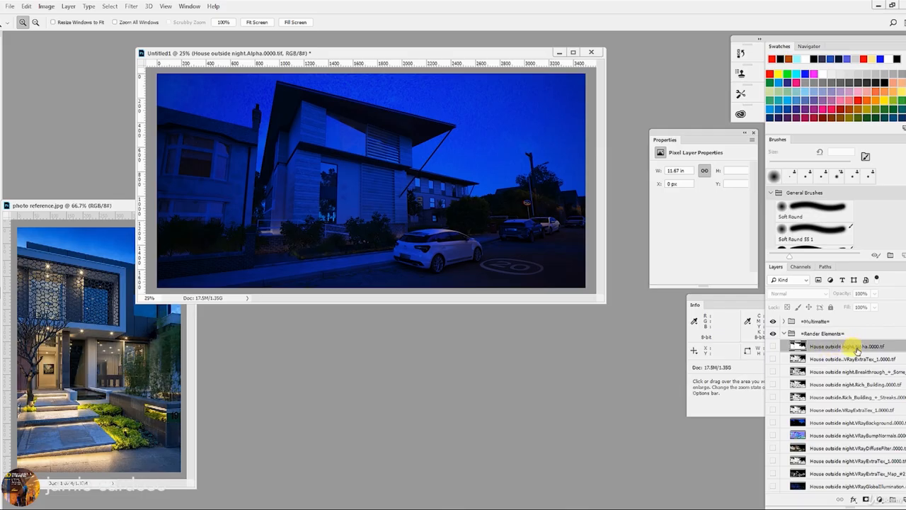
click(773, 346)
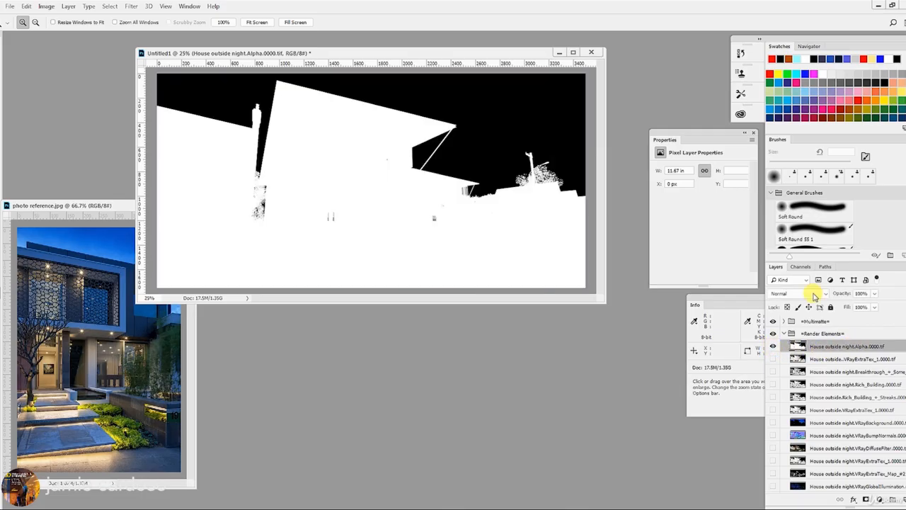
click(804, 267)
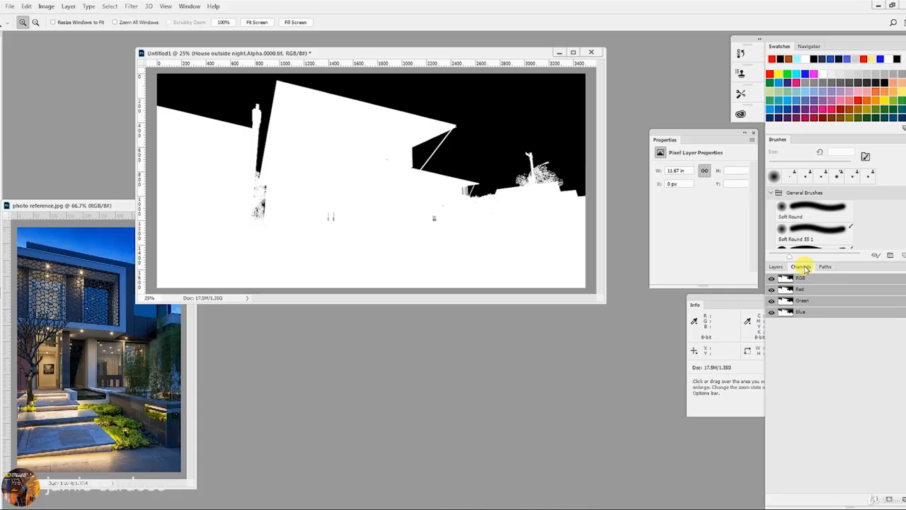
ctrl+click(784, 278)
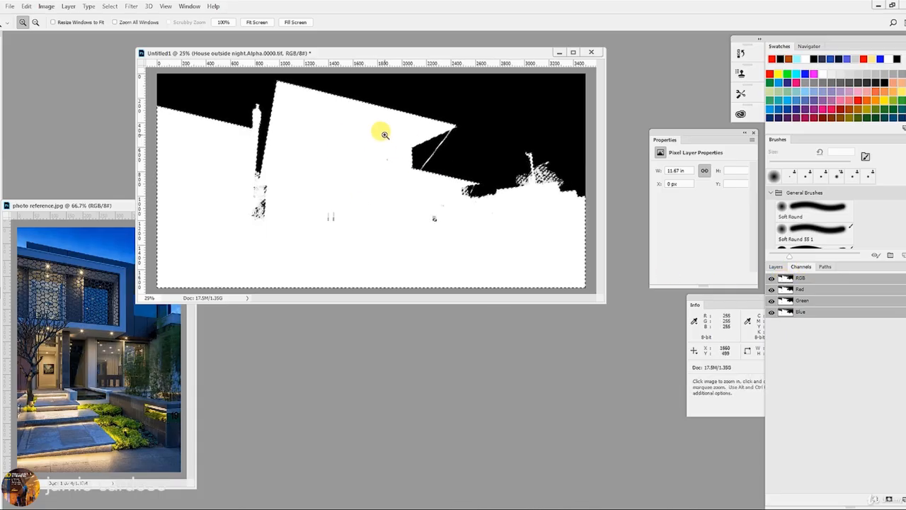
click(776, 267)
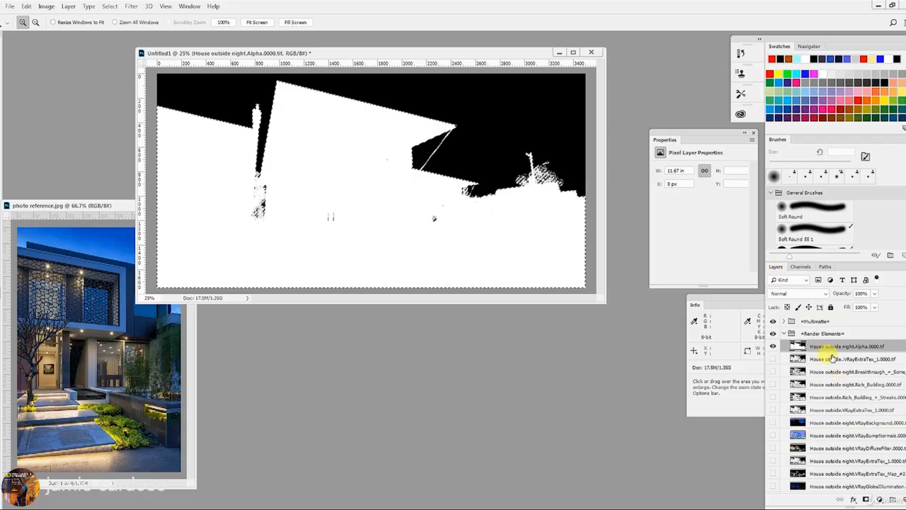
click(785, 335)
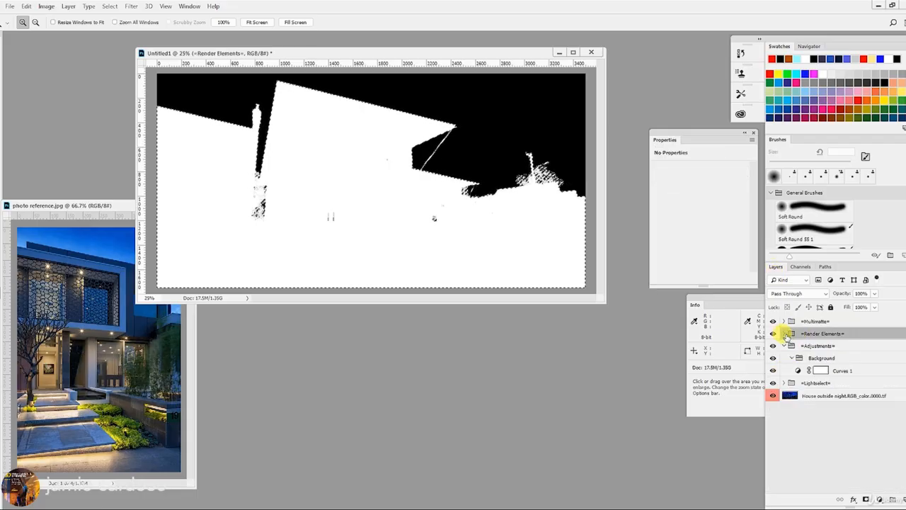
- Invert the alpha selection and apply it as a layer mask on the Background group so that only the sky is affected
click(820, 359)
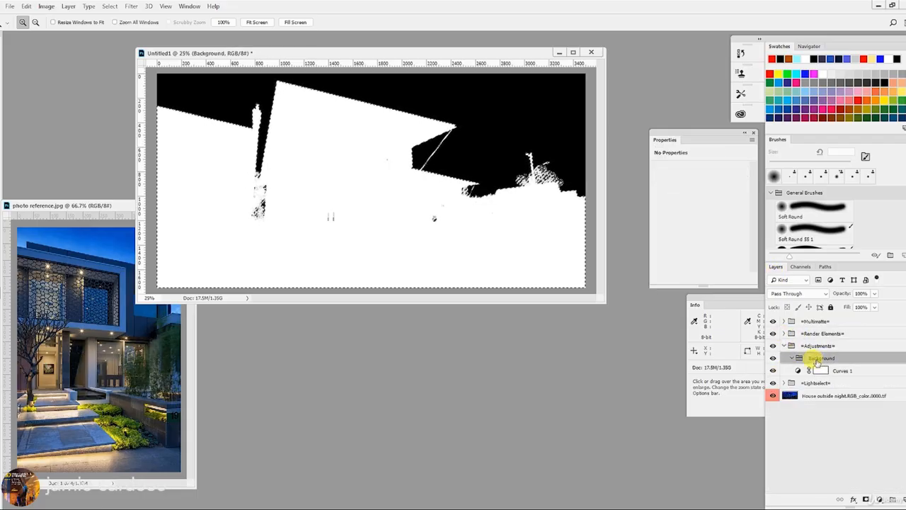
click(865, 499)
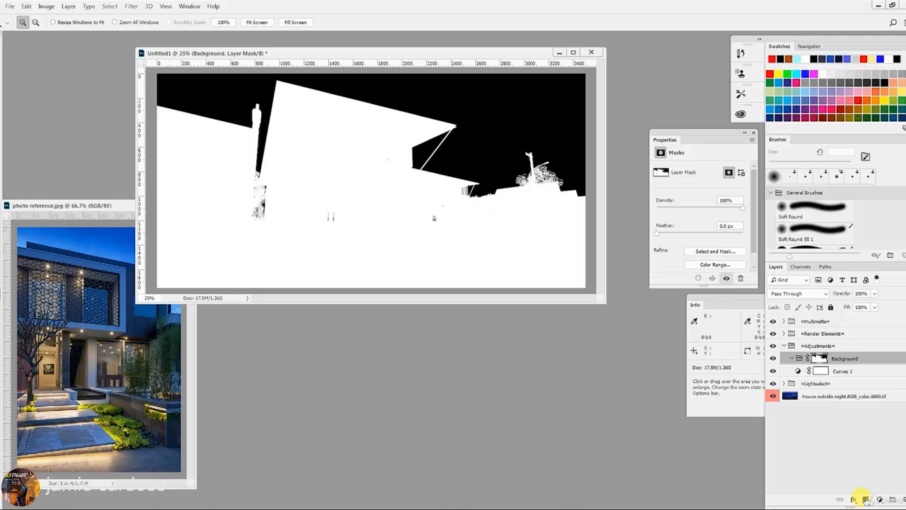
key(ctrl+z)
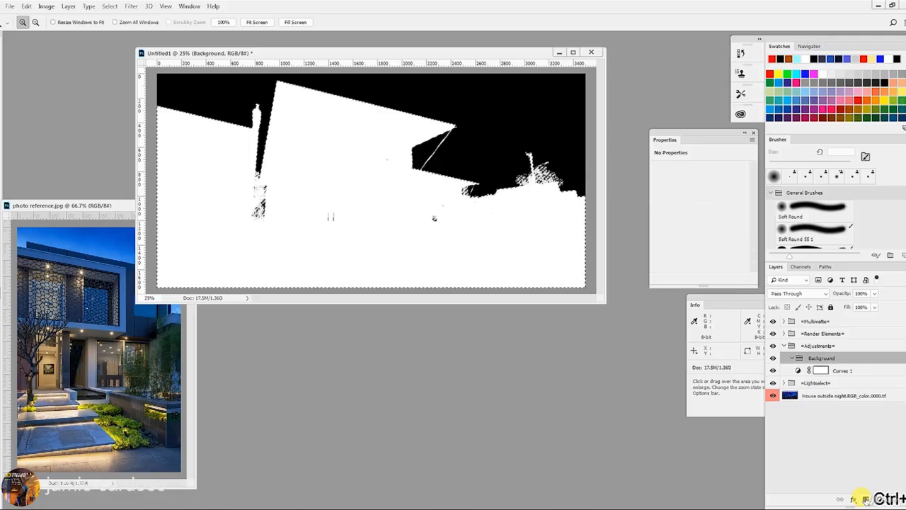
click(110, 6)
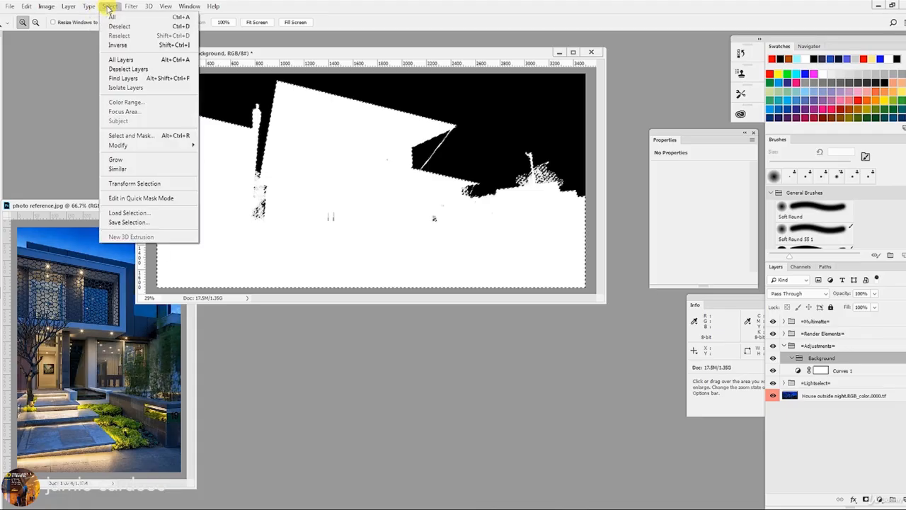
click(127, 48)
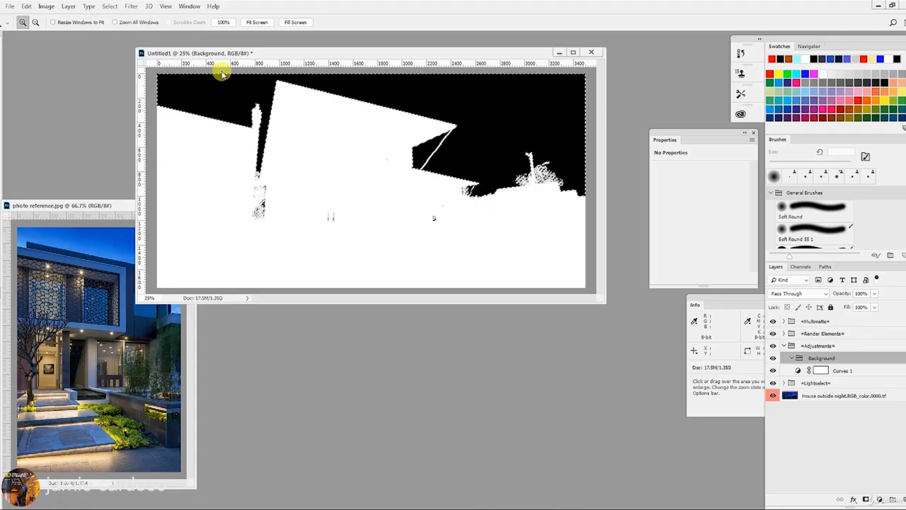
click(866, 500)
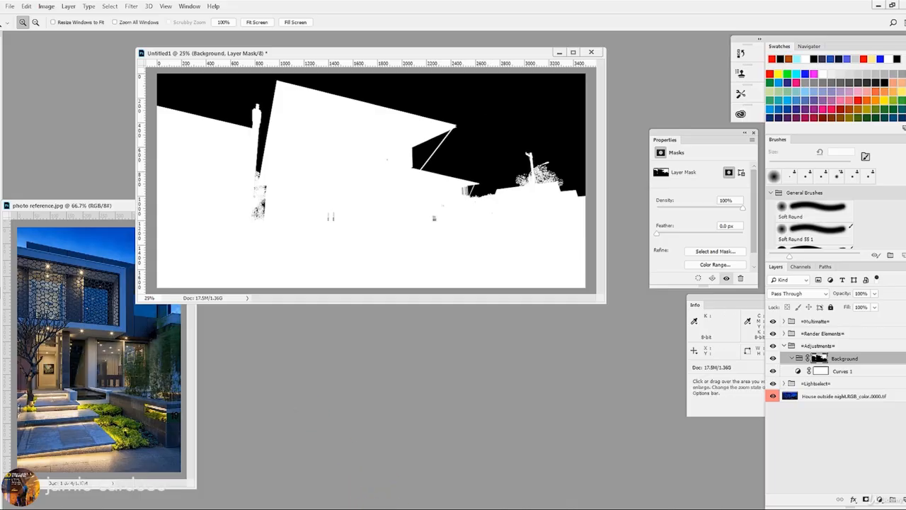
- Switch to the web browser, search Google for "cg textures", and open the textures.com website
click(362, 509)
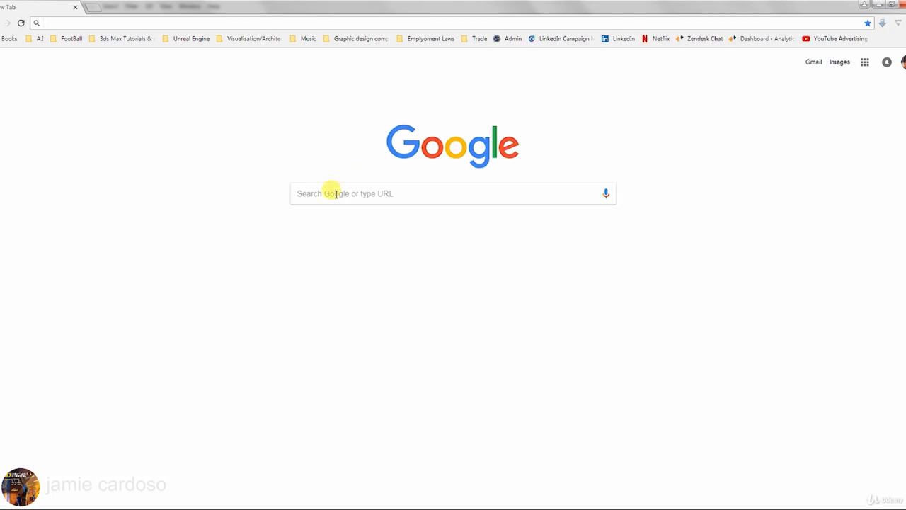
click(334, 196)
text(cg textures)
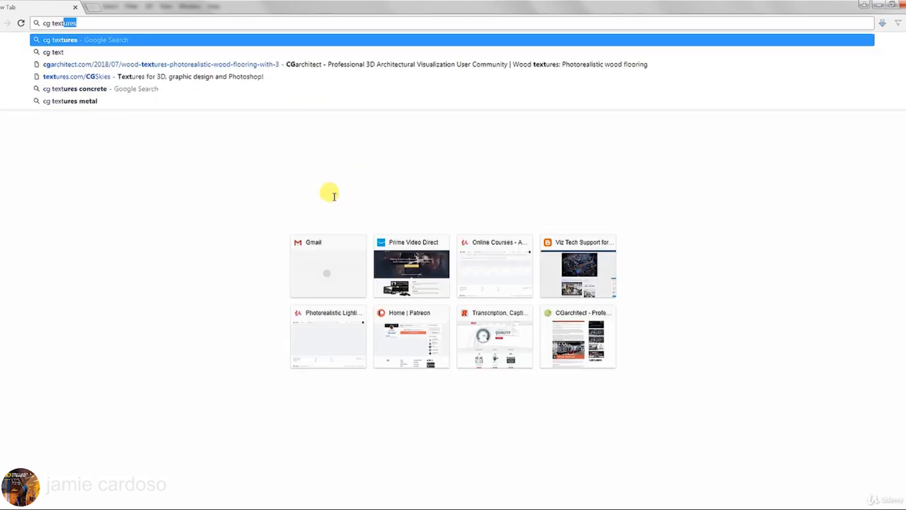
key(Return)
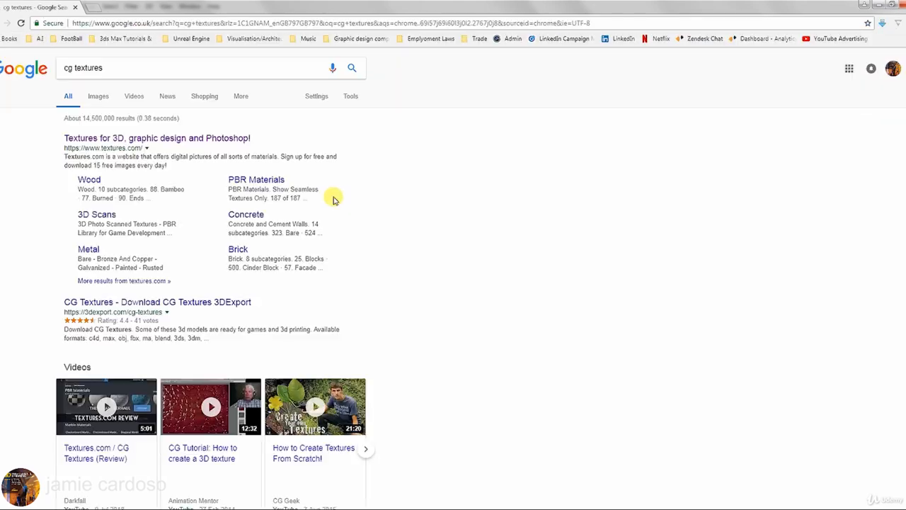
click(164, 138)
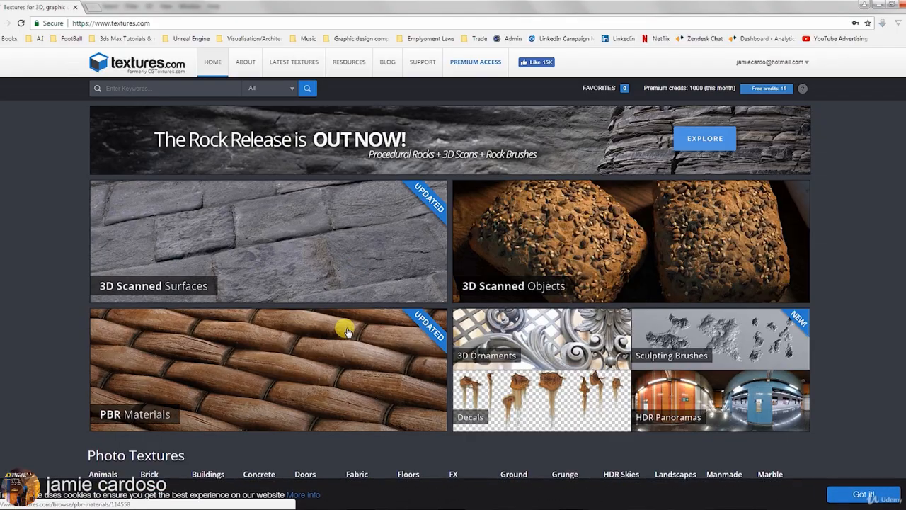
- Look over the textures.com home page and search the site for "nightsky"
scroll(347, 331, down, 5)
scroll(347, 331, up, 5)
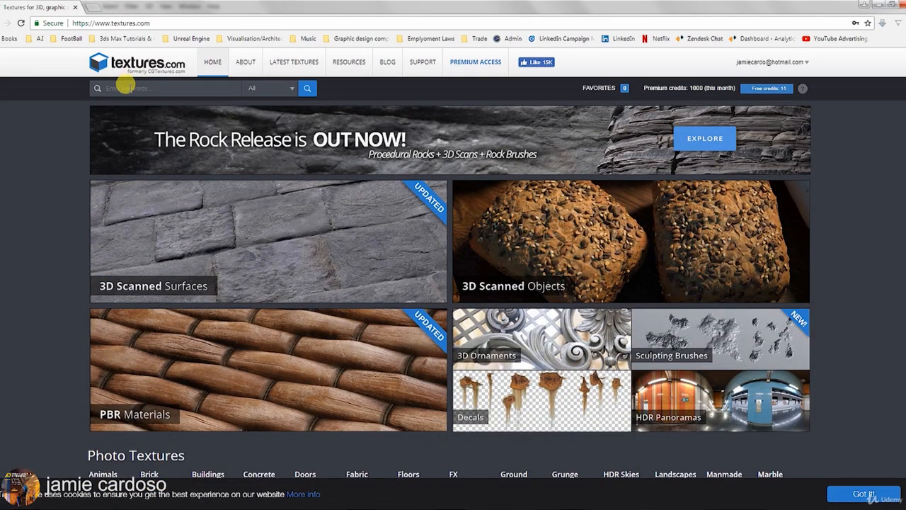
click(125, 85)
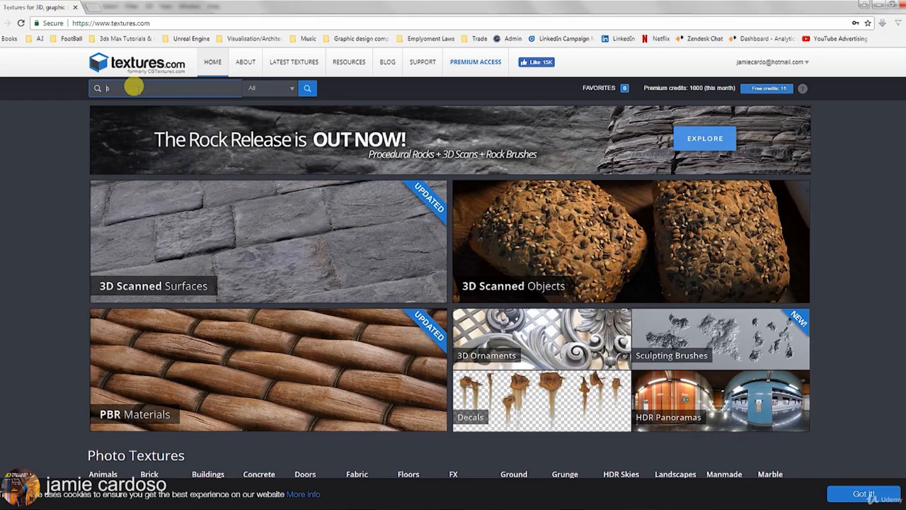
text(sky)
key(Return)
- Search textures.com for "sky night" and look through the resulting textures
double_click(135, 88)
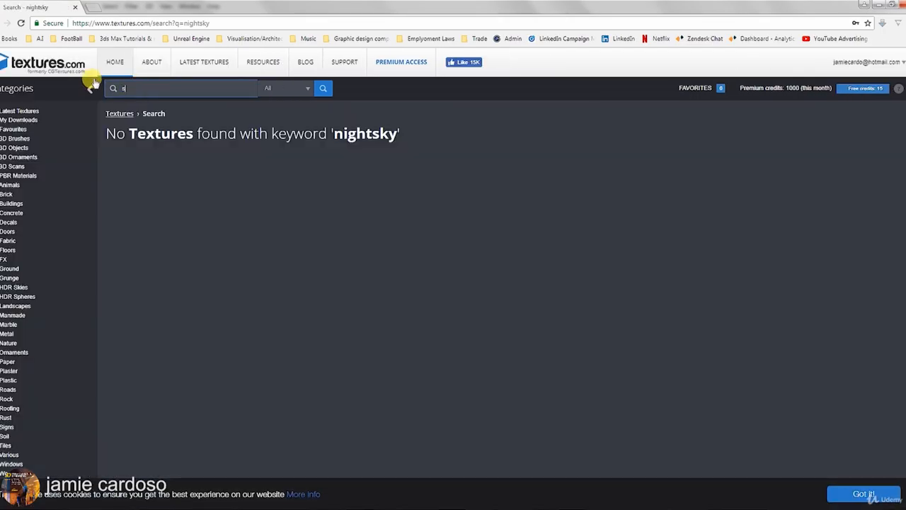
text(sky nigh)
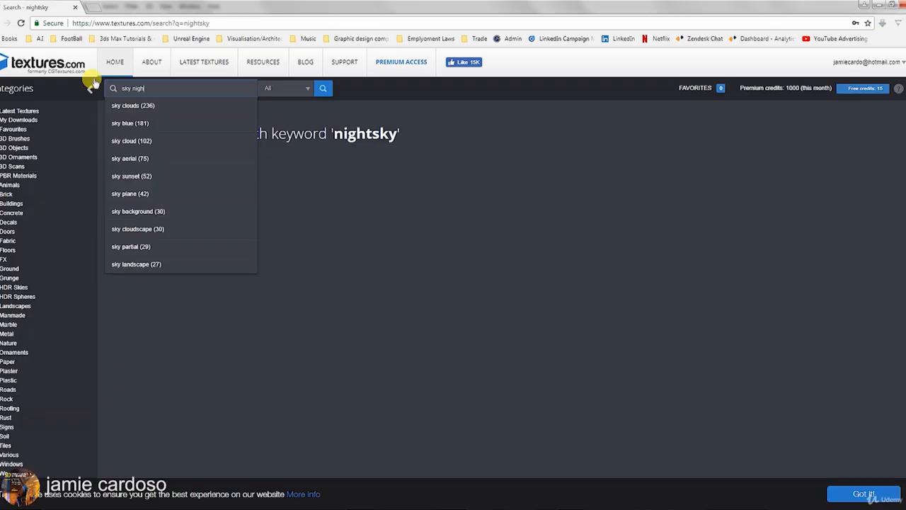
text(t)
key(Return)
scroll(303, 262, down, 8)
scroll(304, 263, up, 8)
- Search textures.com for "sky", look through the results for a dark cloudy sky, and open the Skies0313 texture page
click(140, 88)
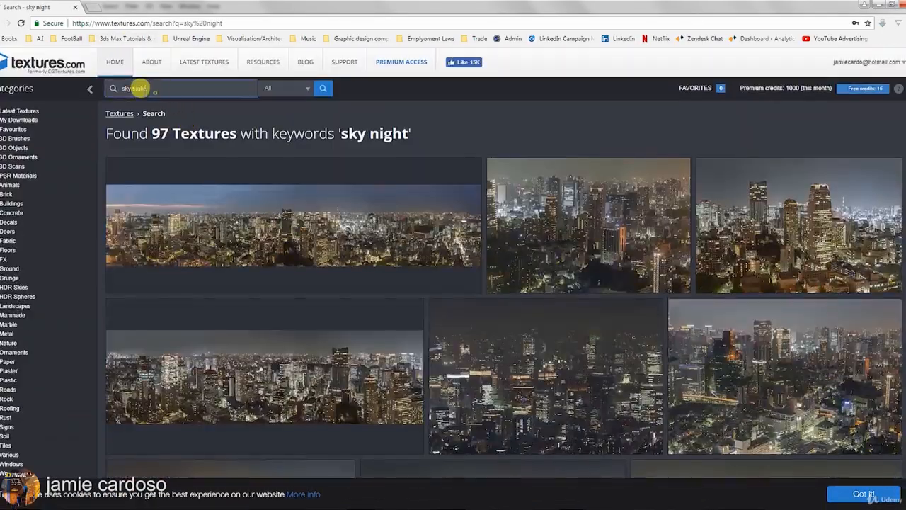
key(Return)
scroll(364, 318, down, 10)
scroll(403, 316, up, 8)
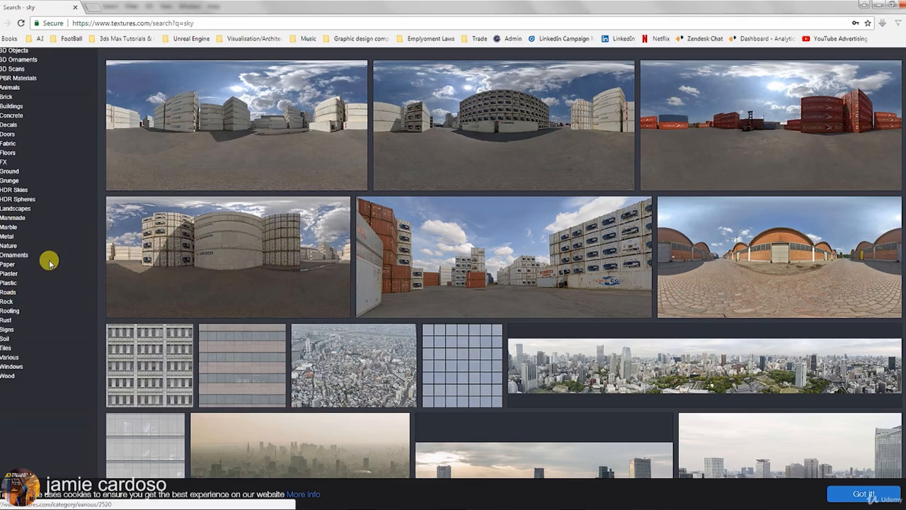
scroll(47, 258, up, 2)
scroll(340, 319, down, 20)
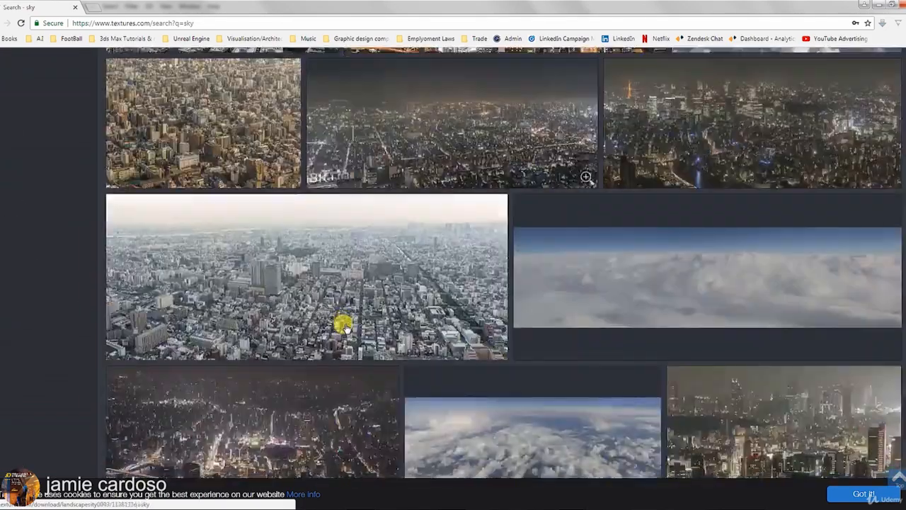
scroll(599, 315, down, 5)
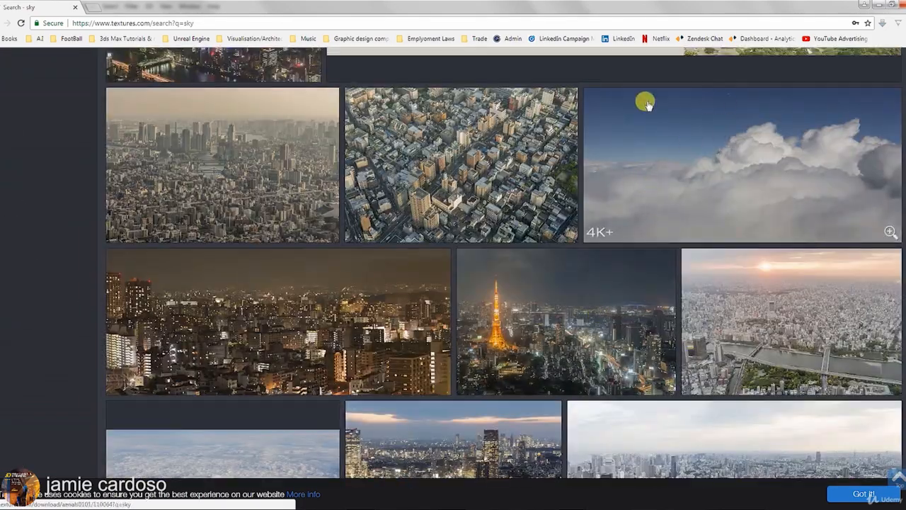
scroll(472, 333, down, 20)
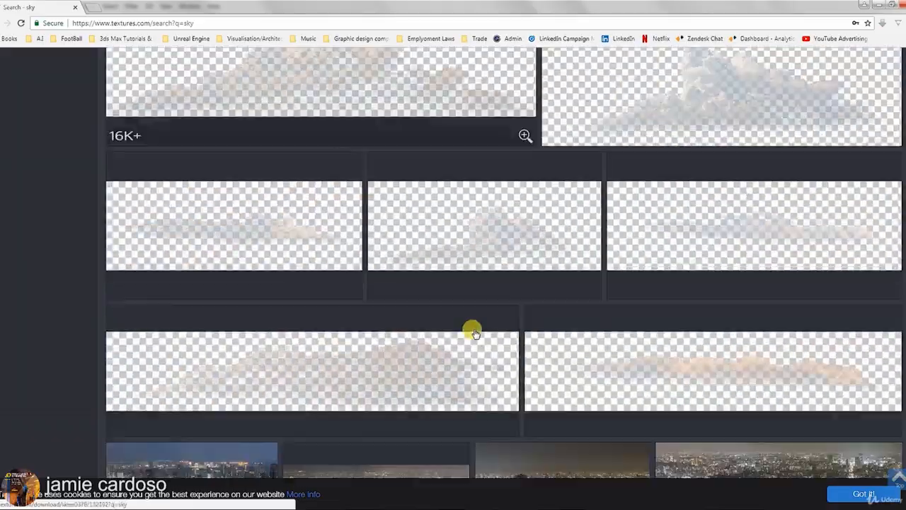
scroll(472, 333, down, 20)
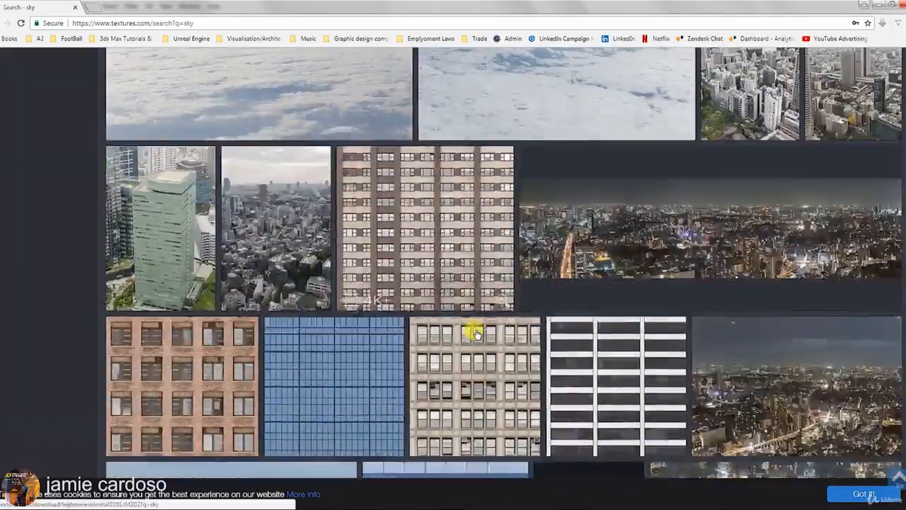
scroll(472, 333, down, 20)
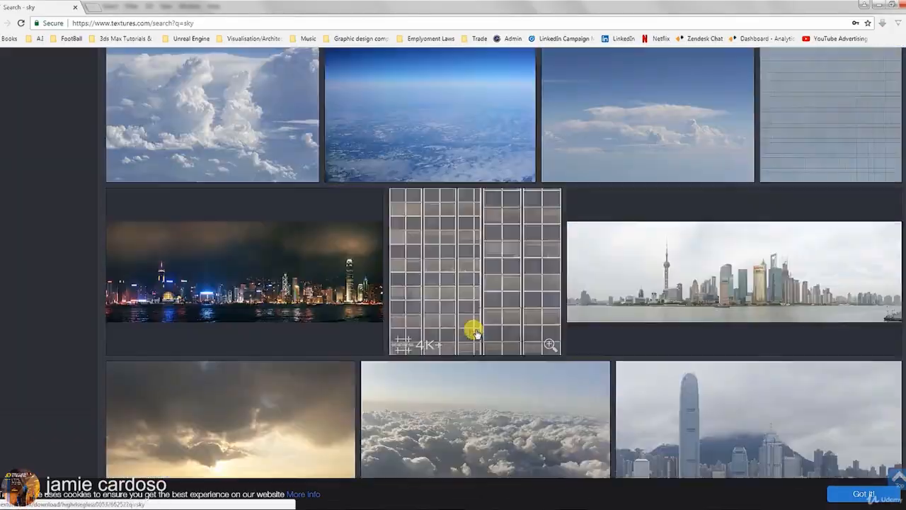
scroll(473, 333, down, 20)
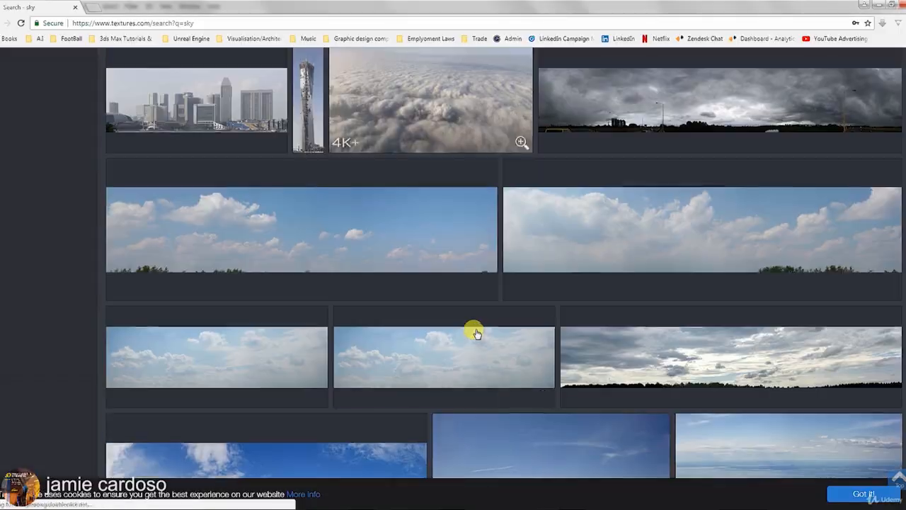
scroll(474, 333, down, 18)
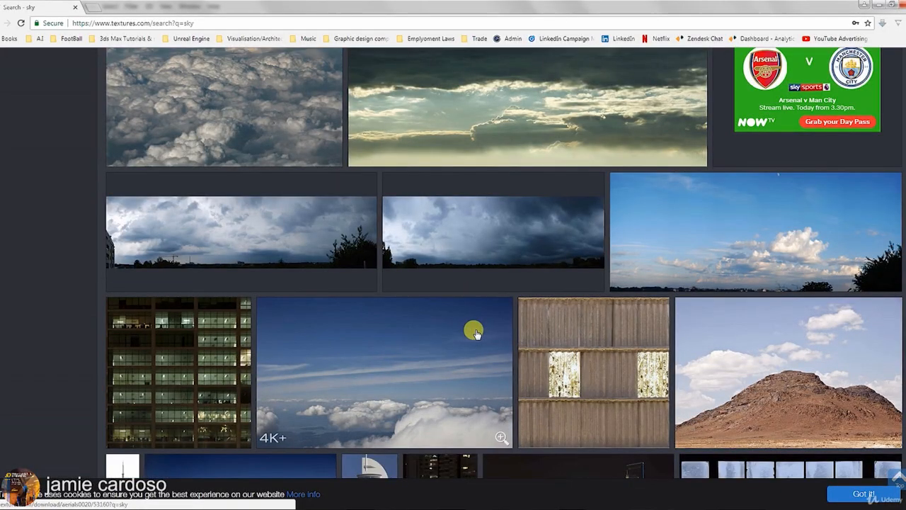
click(500, 228)
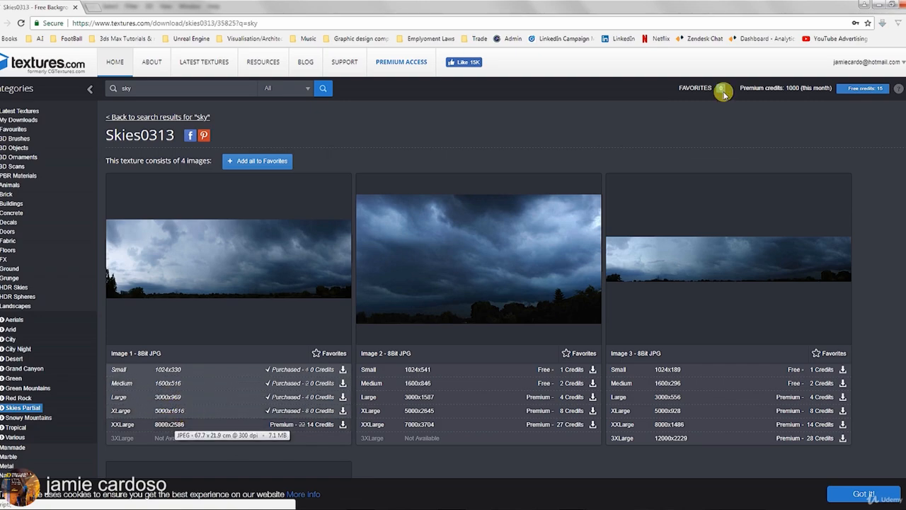
- Switch back to Photoshop, open the sky image Skies0313_1_XL, and move its window below the render
click(882, 7)
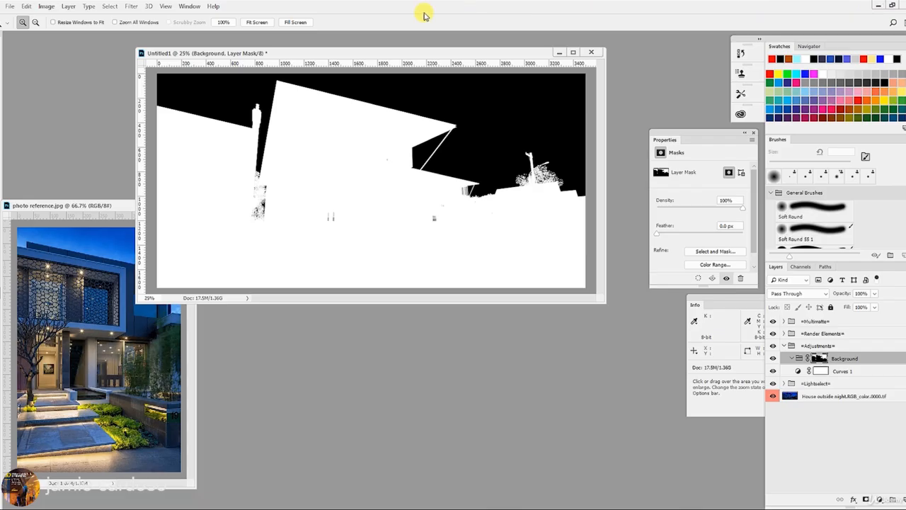
click(9, 6)
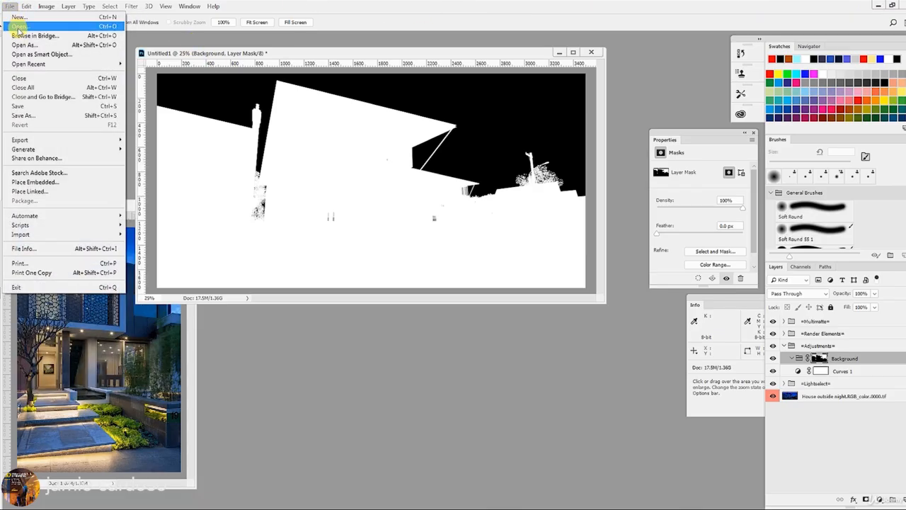
click(20, 27)
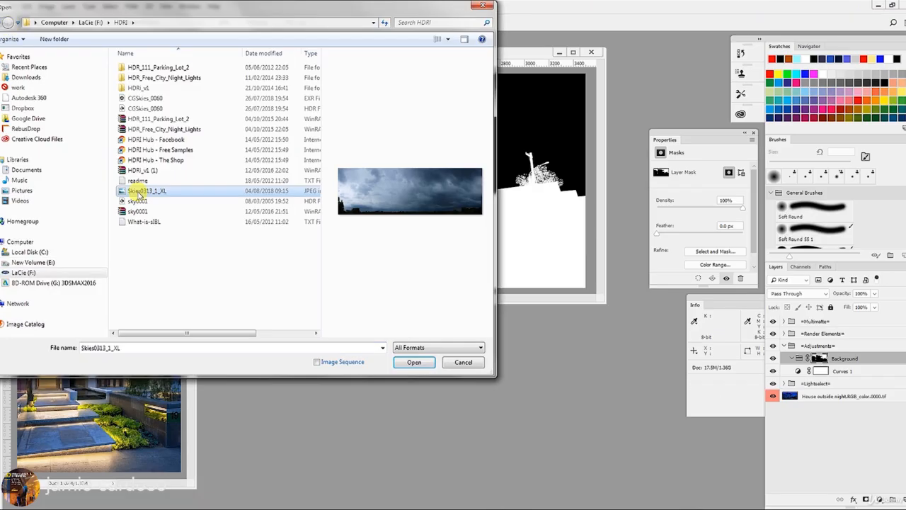
click(408, 366)
drag(381, 46, 340, 332)
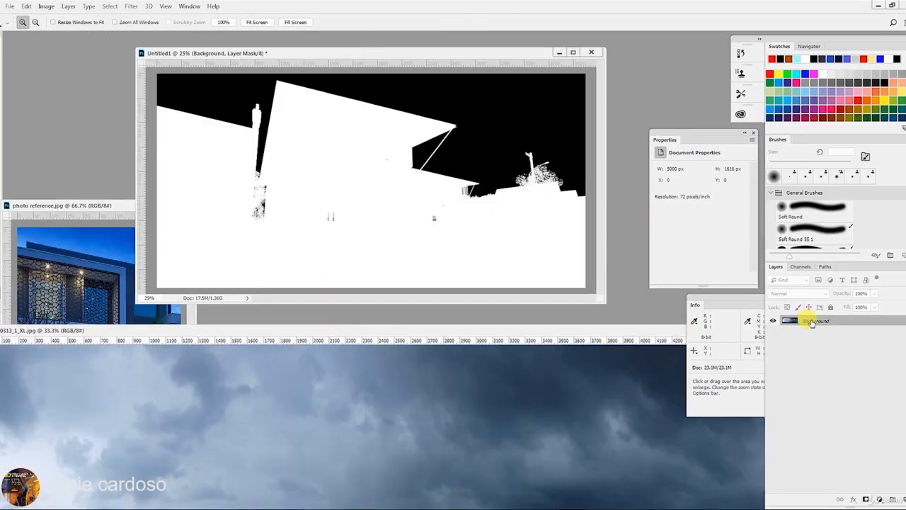
- Duplicate the sky image's Background layer into the Untitled1 document and make that document active
right_click(813, 323)
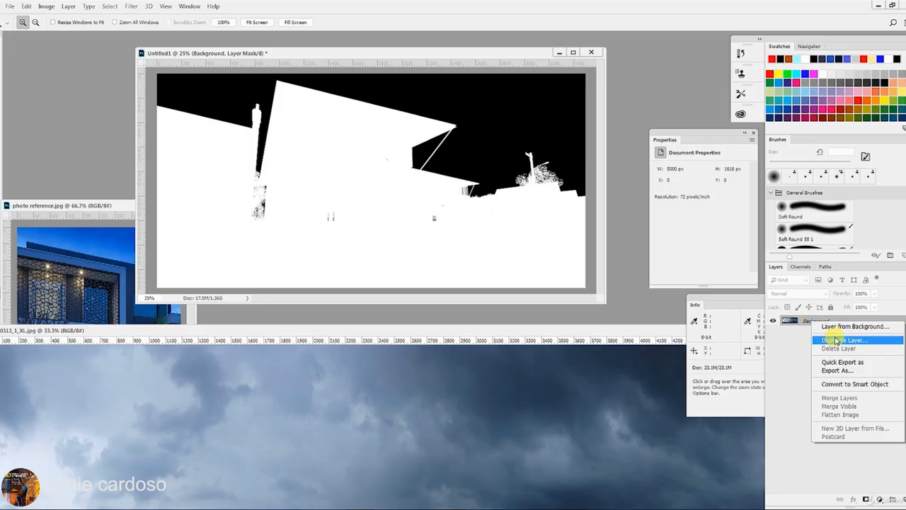
click(837, 342)
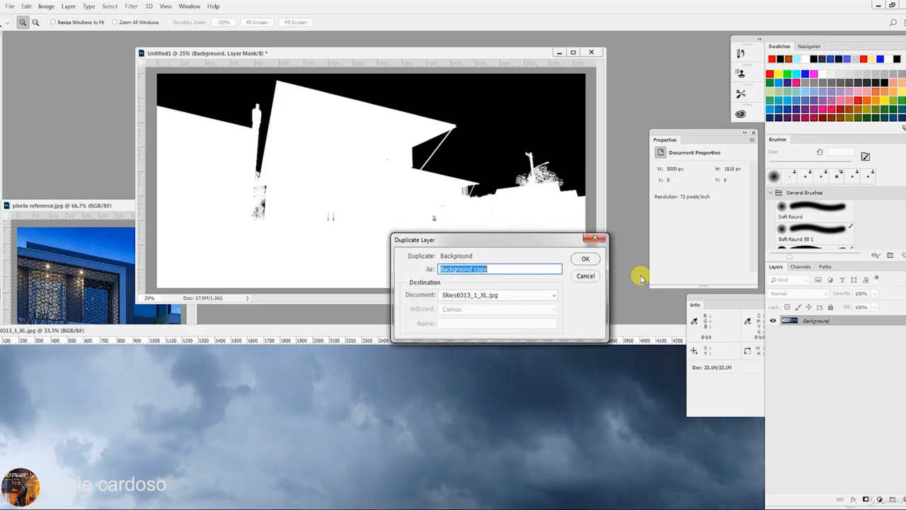
click(482, 297)
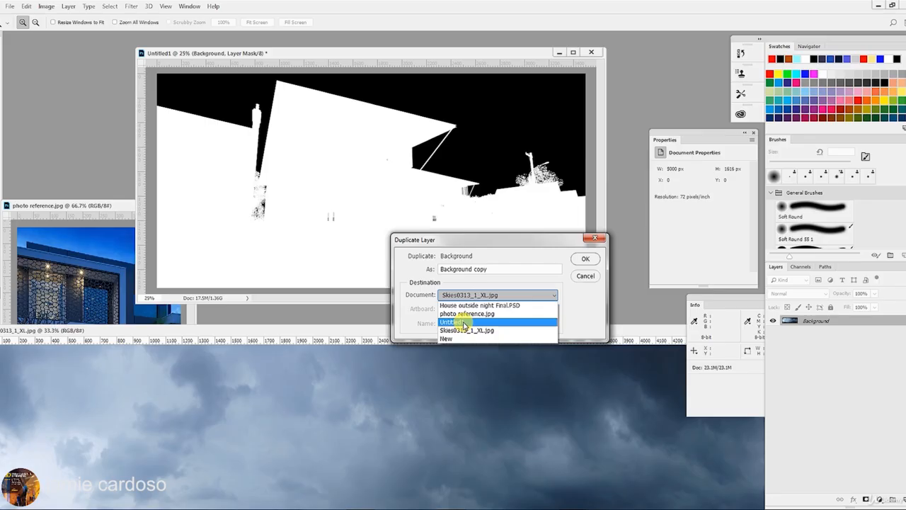
click(463, 324)
click(583, 260)
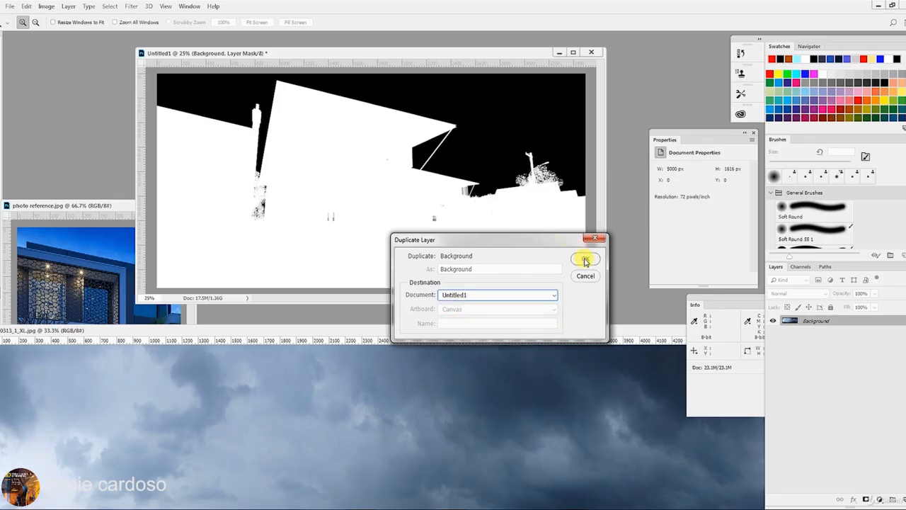
click(366, 56)
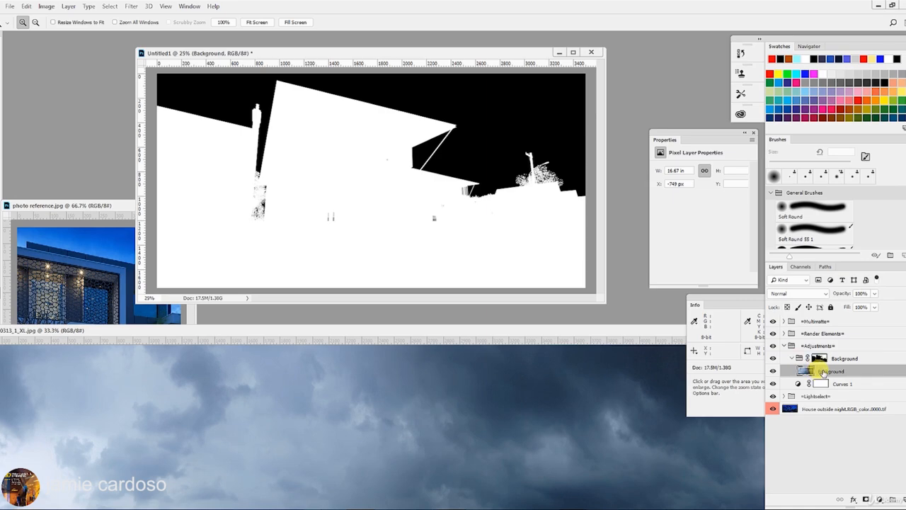
- Hide the Alpha render element layer and move the sky layer so its clouds cover the whole sky area behind the house
click(785, 333)
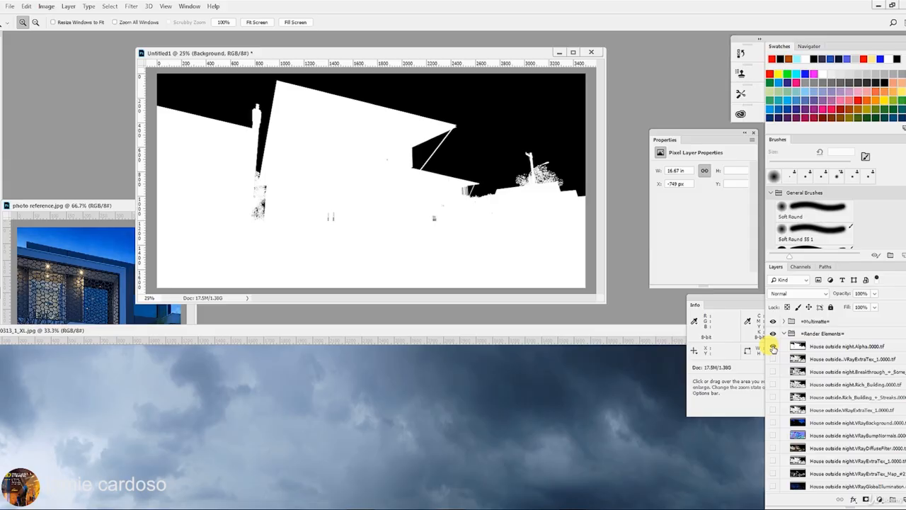
click(773, 346)
click(785, 333)
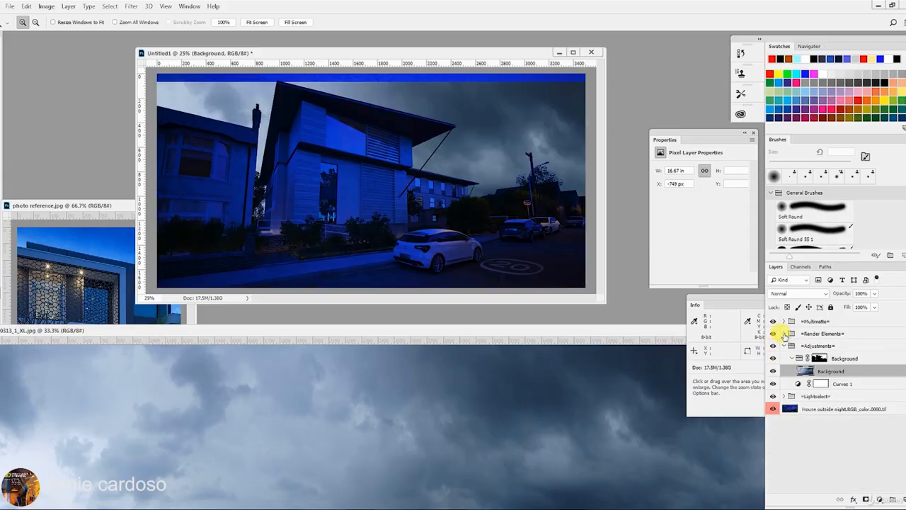
key(v)
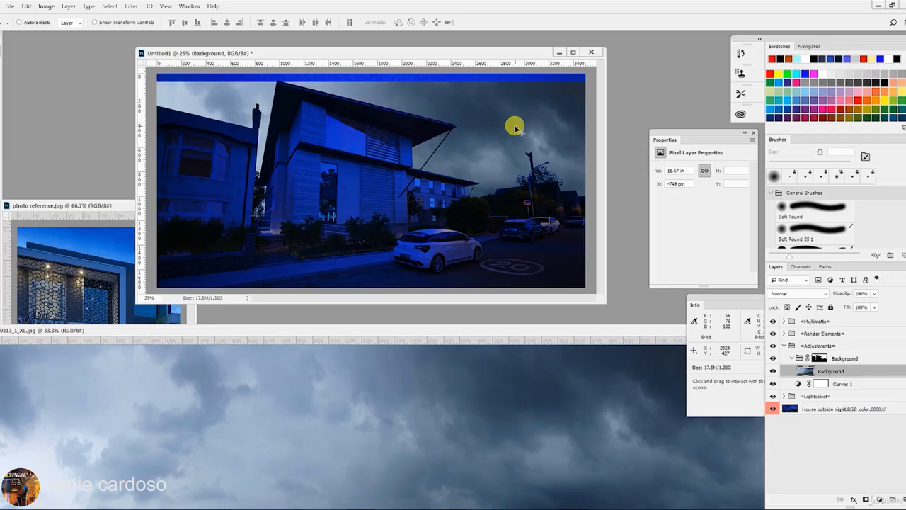
drag(517, 129, 488, 135)
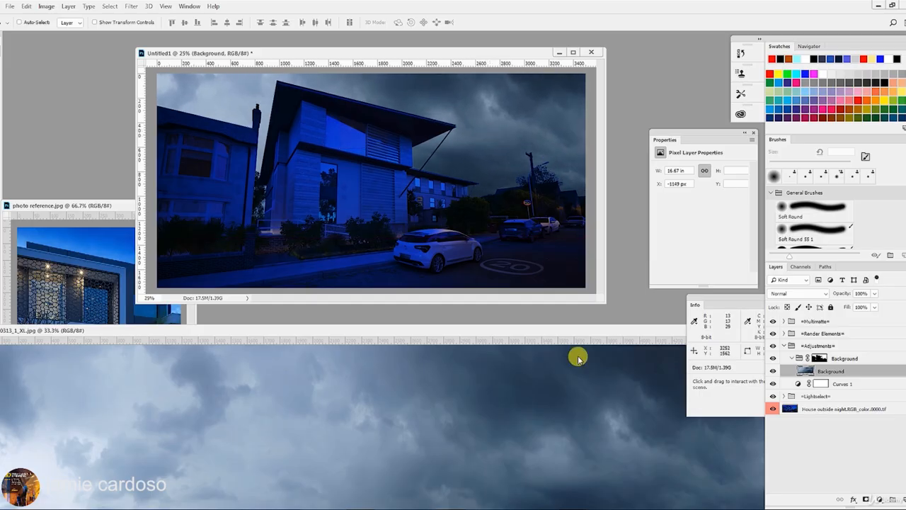
- Close the Skies0313_1_XL.jpg document and return to the render document
drag(588, 338, 344, 330)
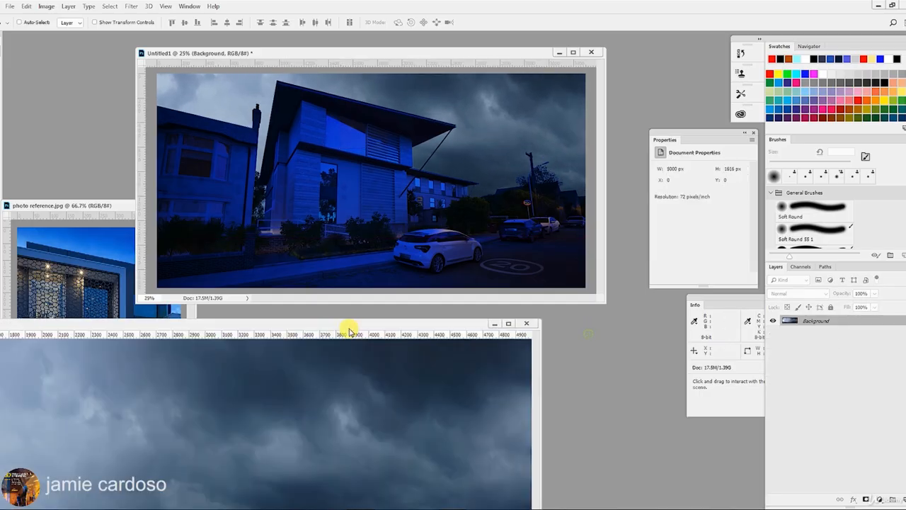
click(531, 326)
drag(245, 53, 243, 52)
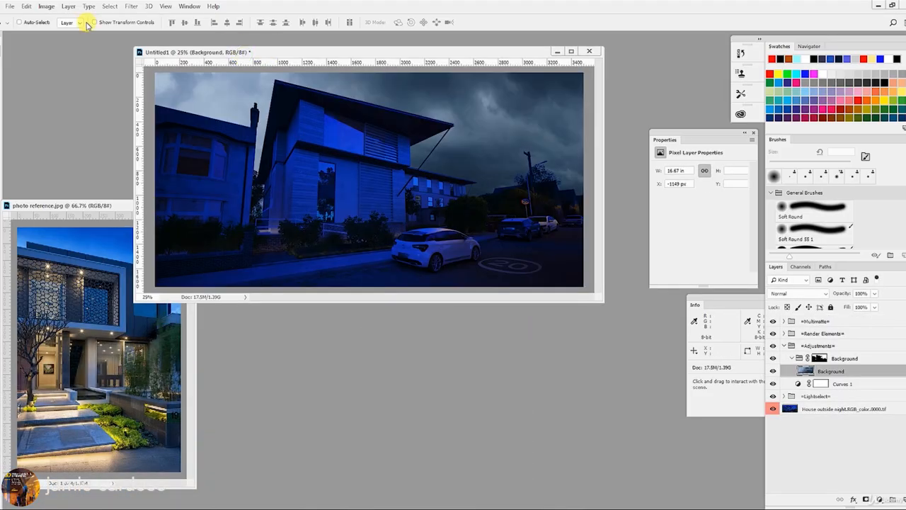
- Save the render document in the Night folder as a Photoshop PSD file named House outside Night
click(11, 6)
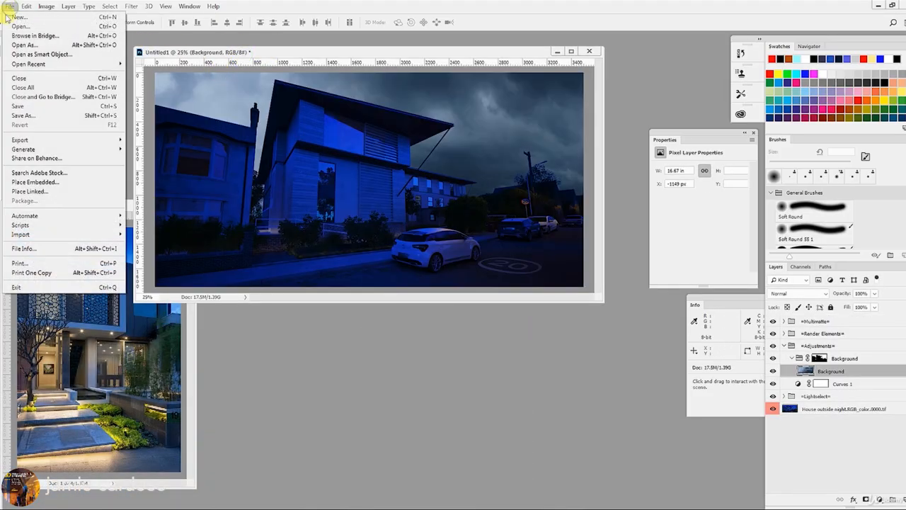
click(23, 115)
click(89, 323)
click(90, 330)
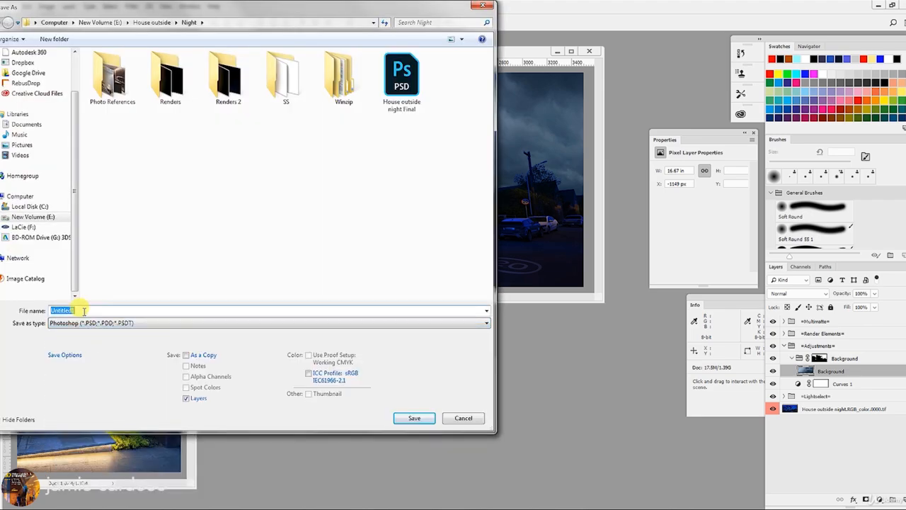
text(hou)
key(Delete)
text(House)
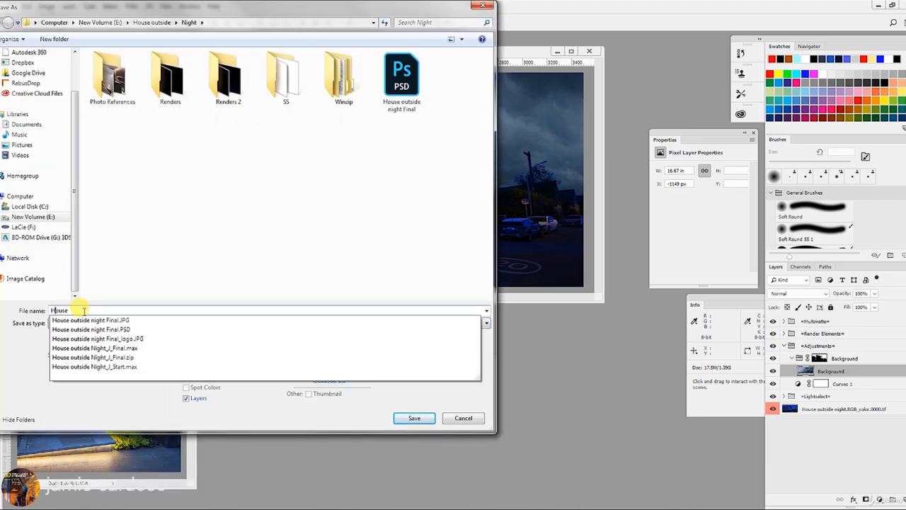
text( outside Night)
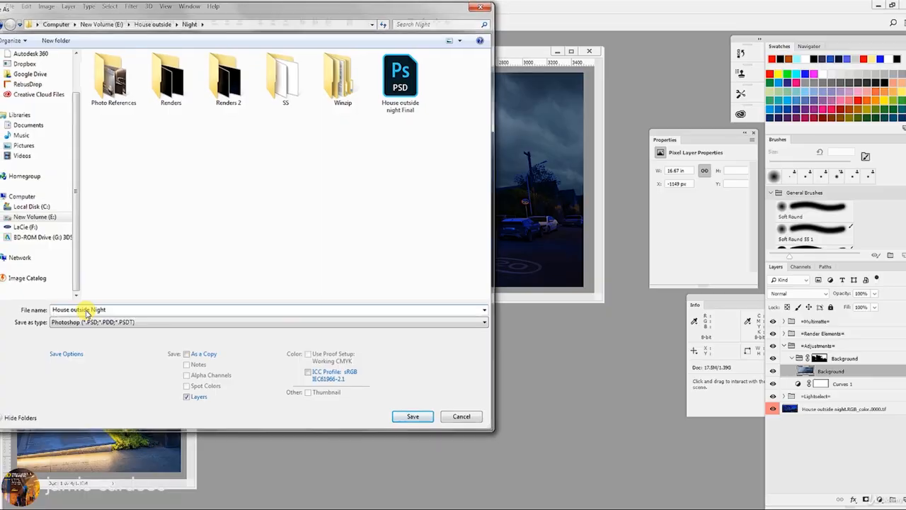
key(Return)
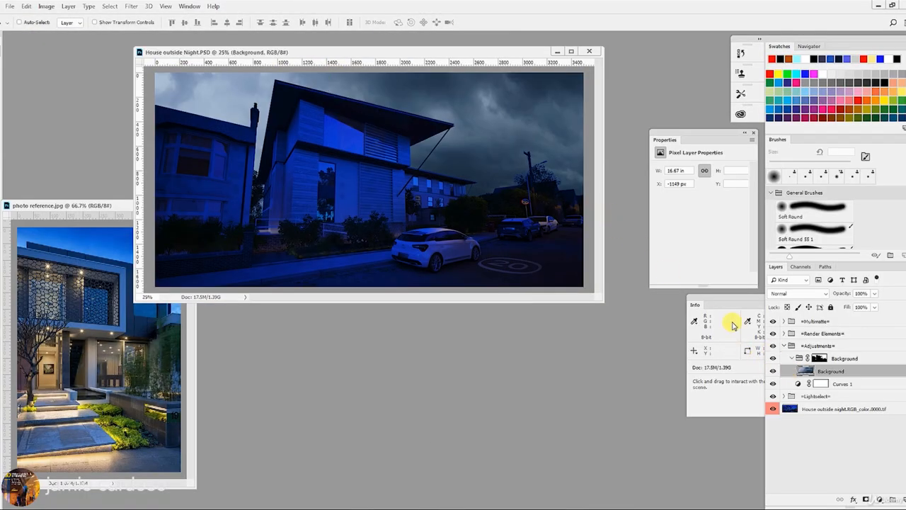
- Select the sky image layer inside the Background group and reposition its clouds within the masked sky
click(820, 358)
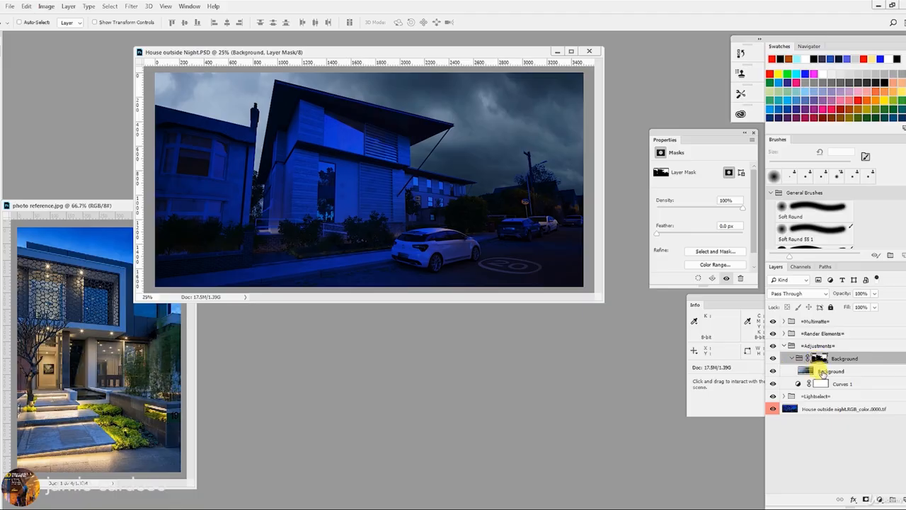
click(810, 372)
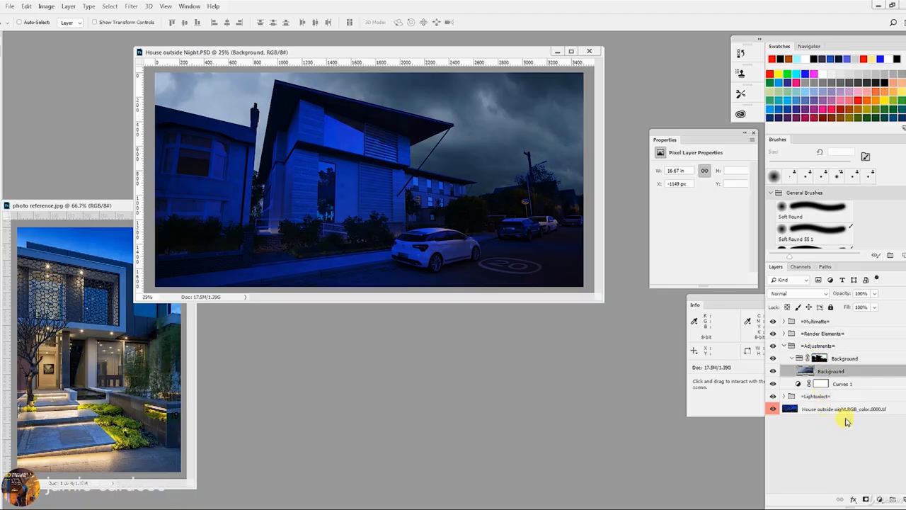
drag(521, 128, 508, 146)
- Try moving the Background group with its layer mask selected, and undo the move
click(819, 358)
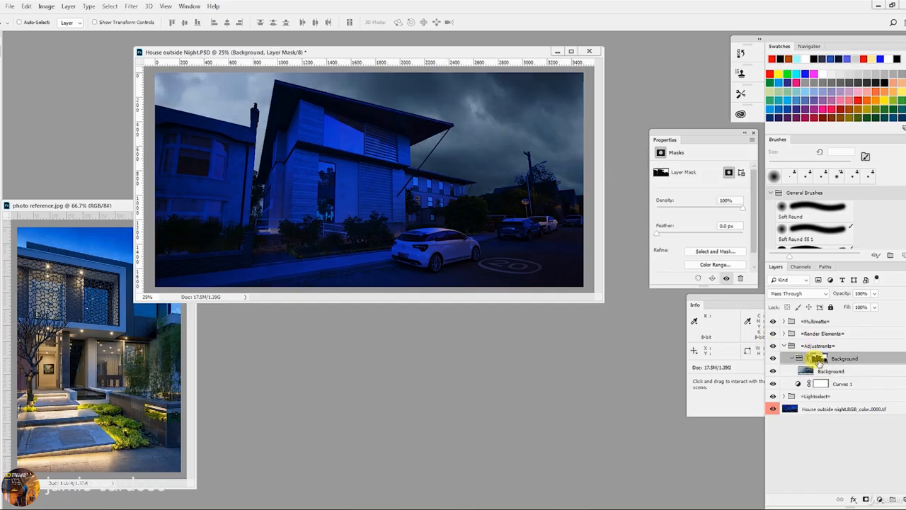
mouse_move(512, 137)
mouse_down()
mouse_move(510, 128)
mouse_move(512, 138)
mouse_up()
key(ctrl+z)
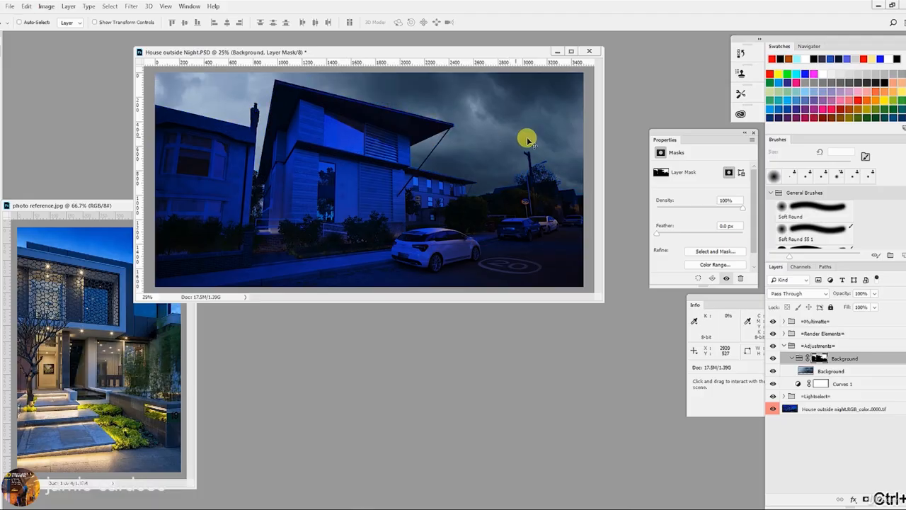
double_click(822, 362)
key(Escape)
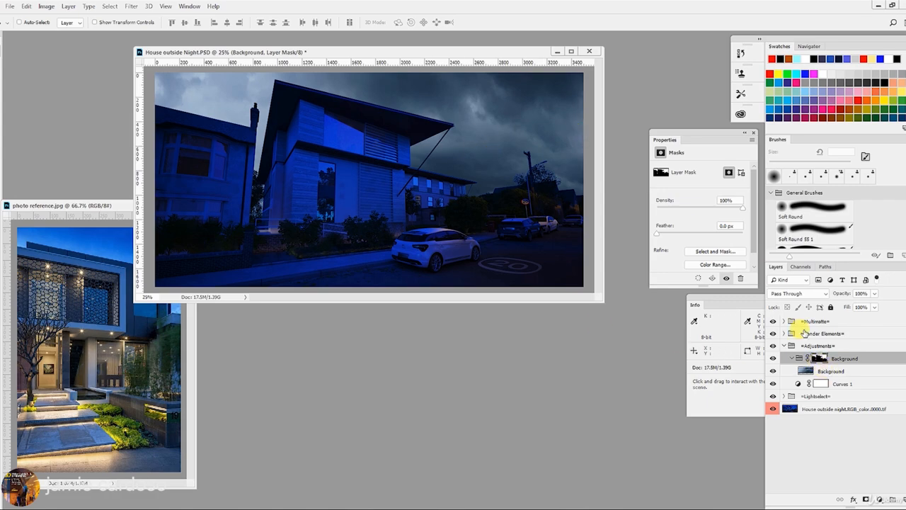
- Rename the cloud image layer inside the Background group as sky, and rename the group as -Background-
click(830, 374)
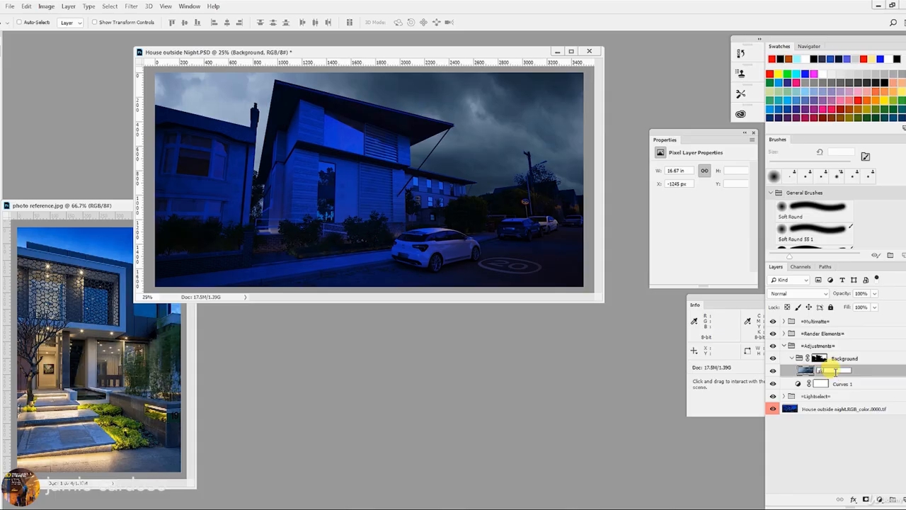
text(sky)
key(Return)
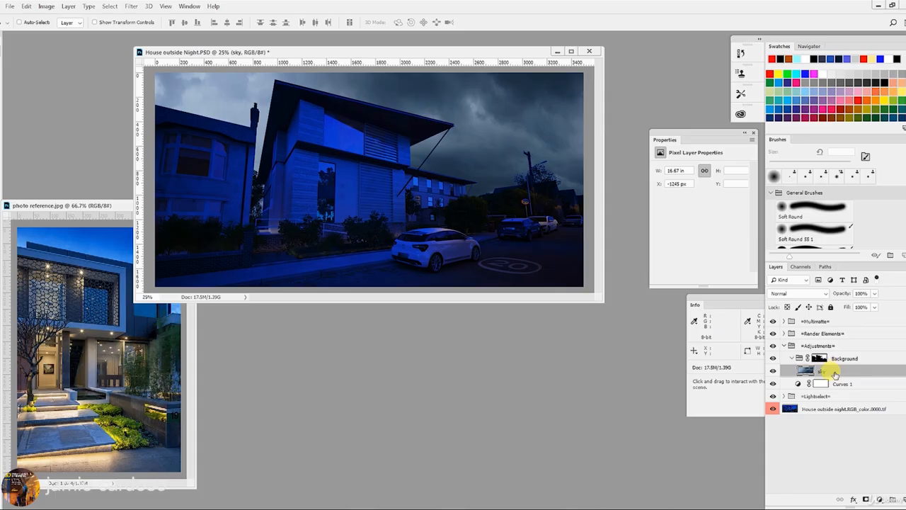
click(843, 359)
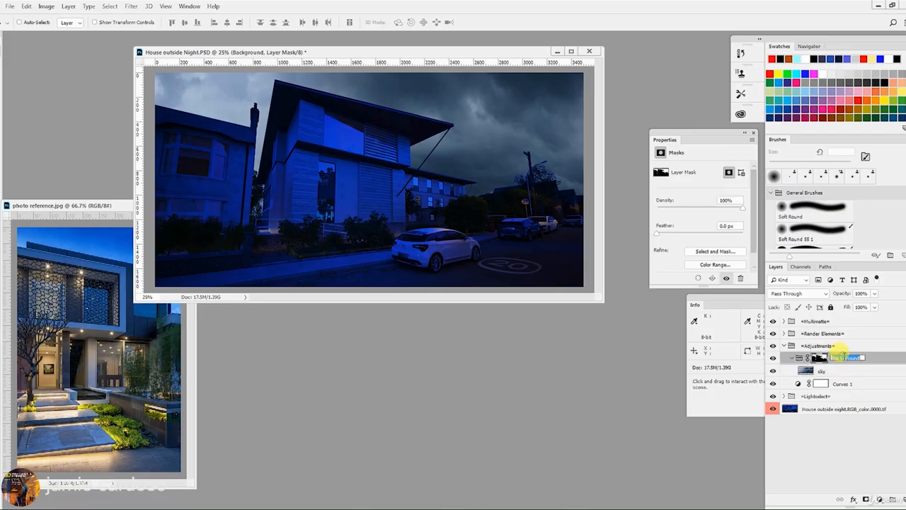
click(844, 374)
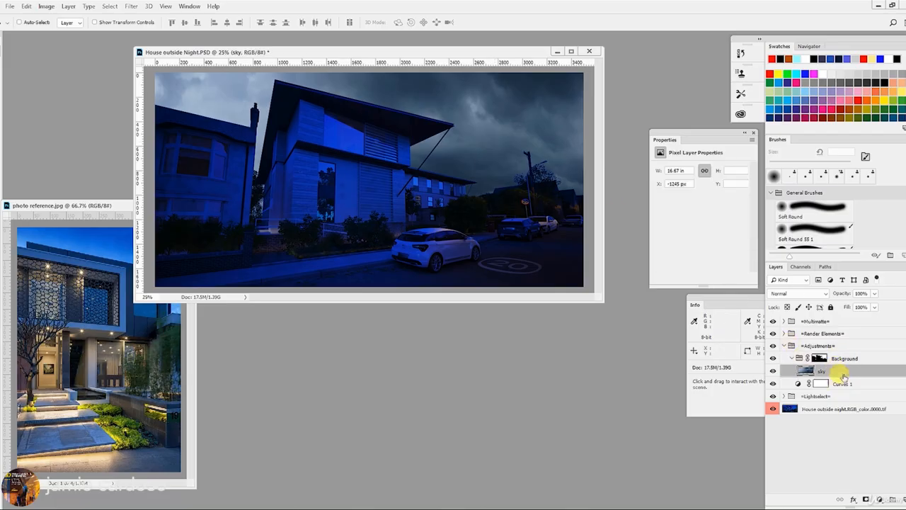
double_click(844, 359)
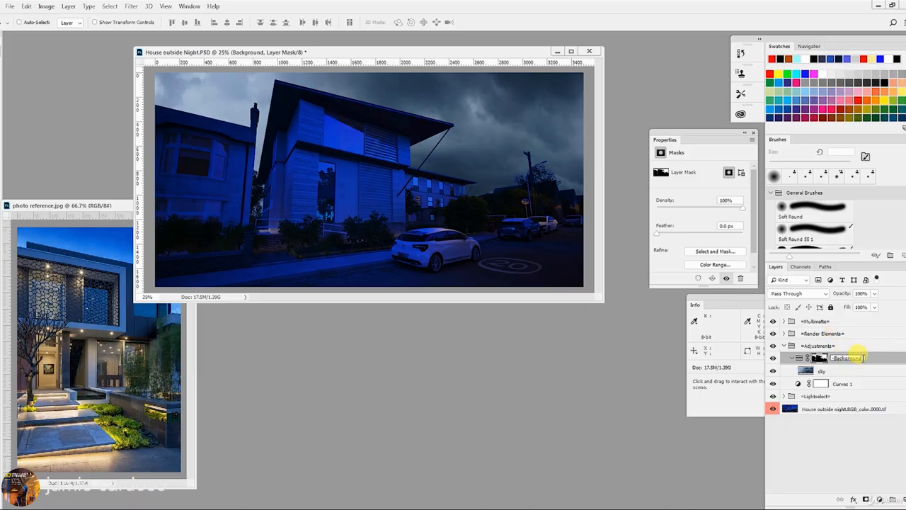
key(Return)
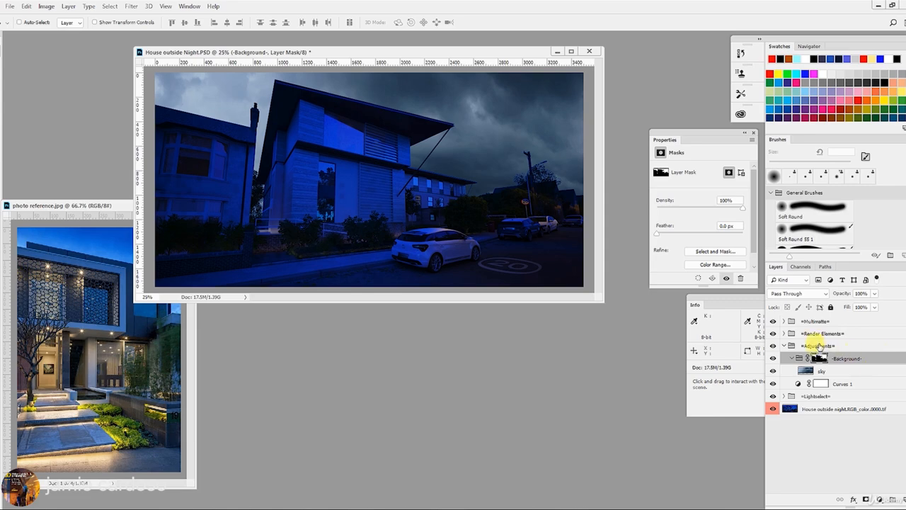
- Pick the sky layer from the list of layers lying under the clouds in the image
click(819, 344)
right_click(464, 114)
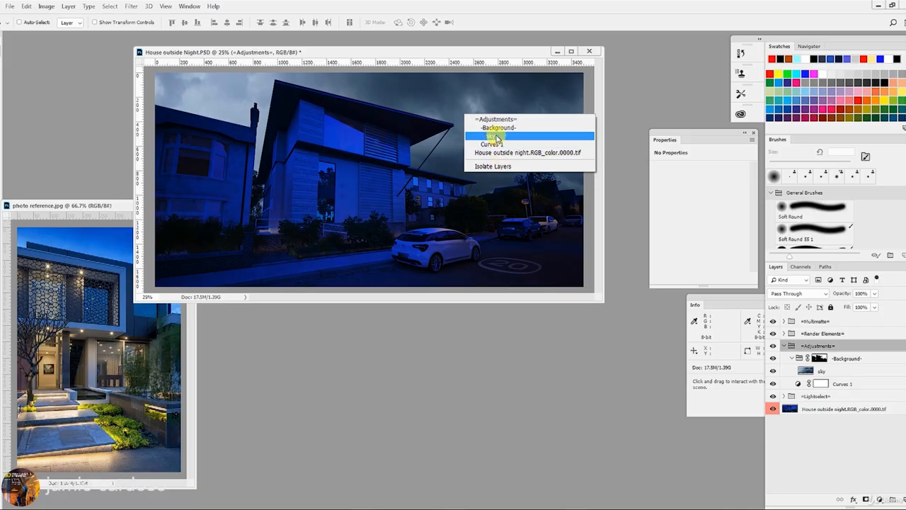
click(497, 137)
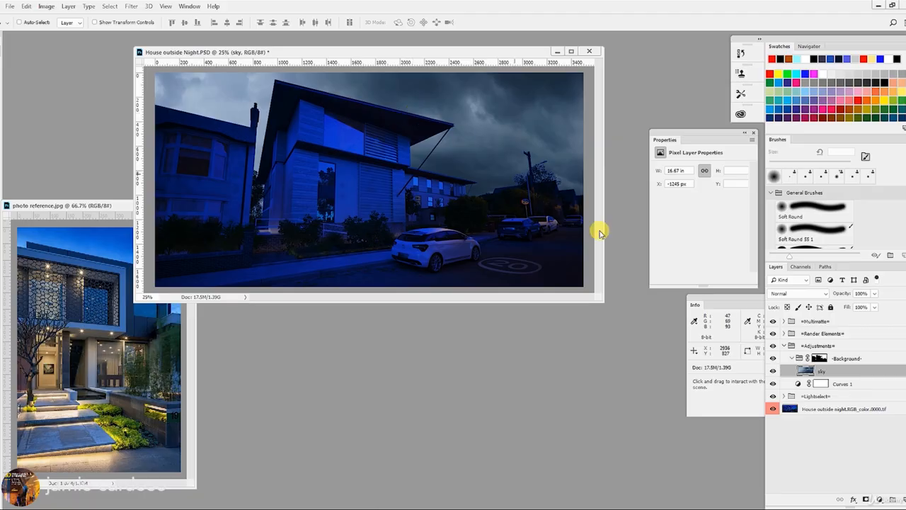
- Collapse the -Background- group and expand the =Lightselect= group
click(843, 383)
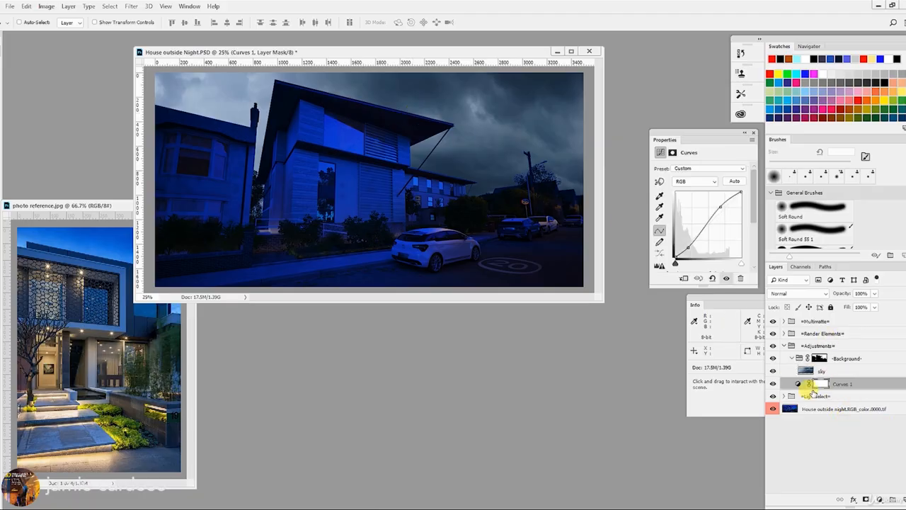
click(792, 358)
click(793, 386)
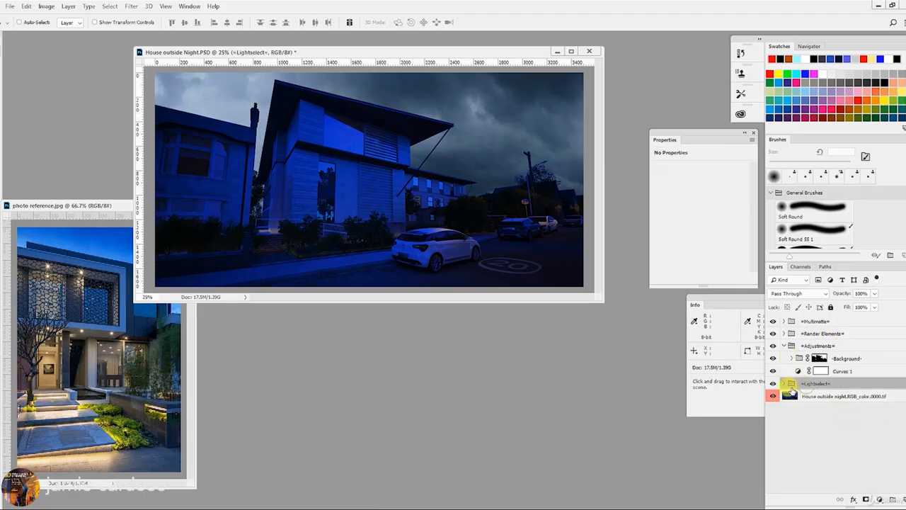
click(784, 384)
- Move the VRayLight_dome_#177 layer to the bottom of the =Lightselect= group and show it in Screen blend mode
scroll(775, 422, down, 10)
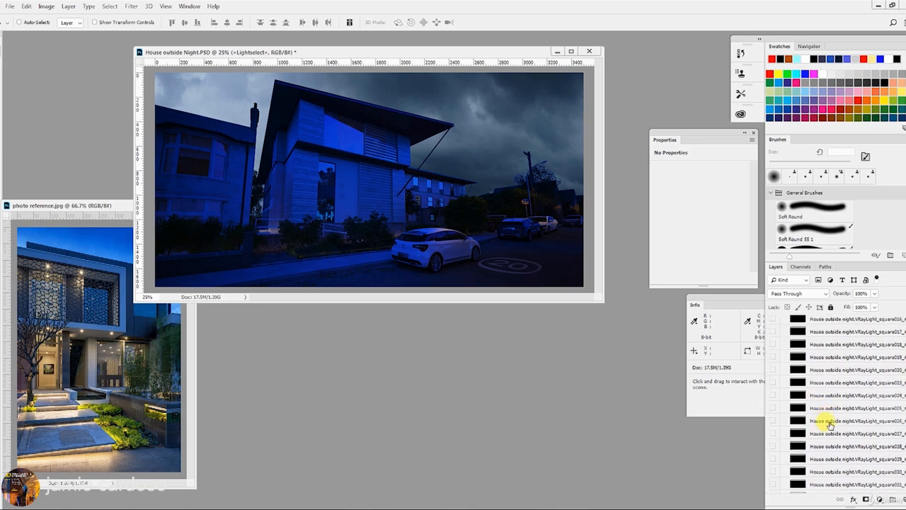
scroll(830, 425, down, 15)
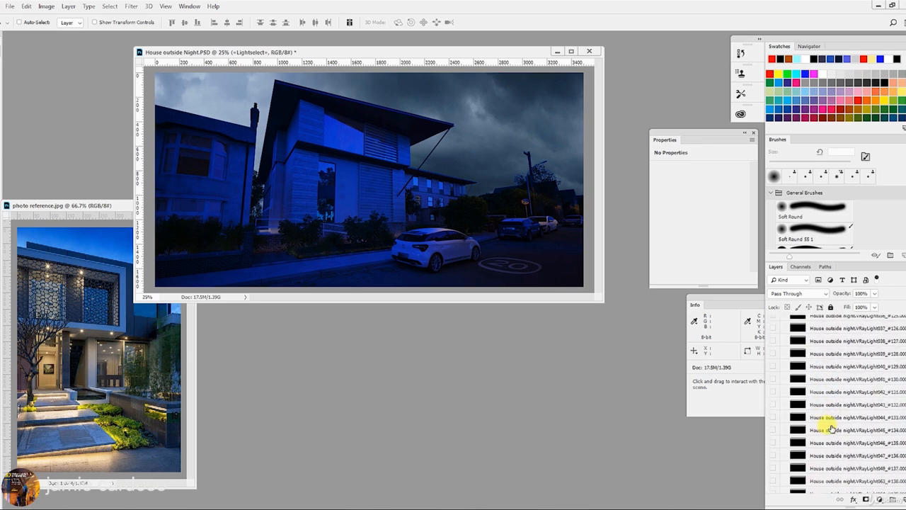
scroll(832, 427, down, 8)
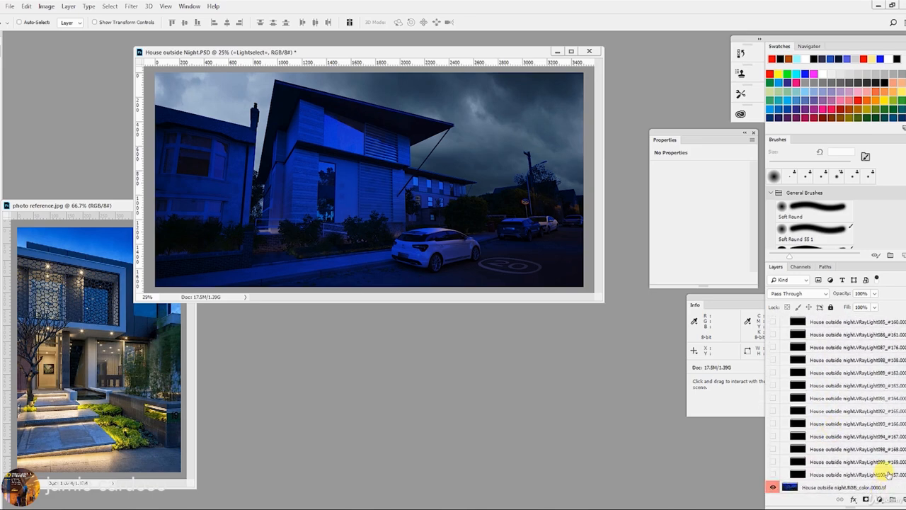
scroll(878, 418, up, 15)
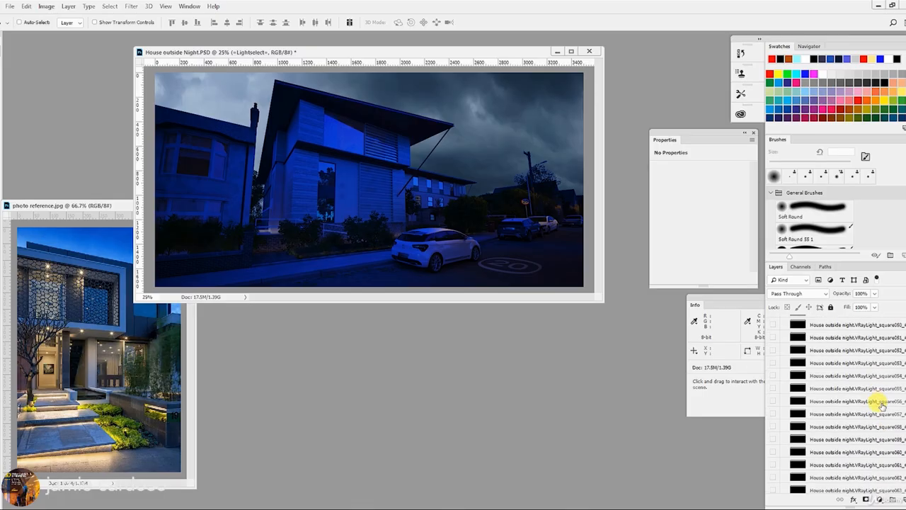
scroll(882, 404, up, 20)
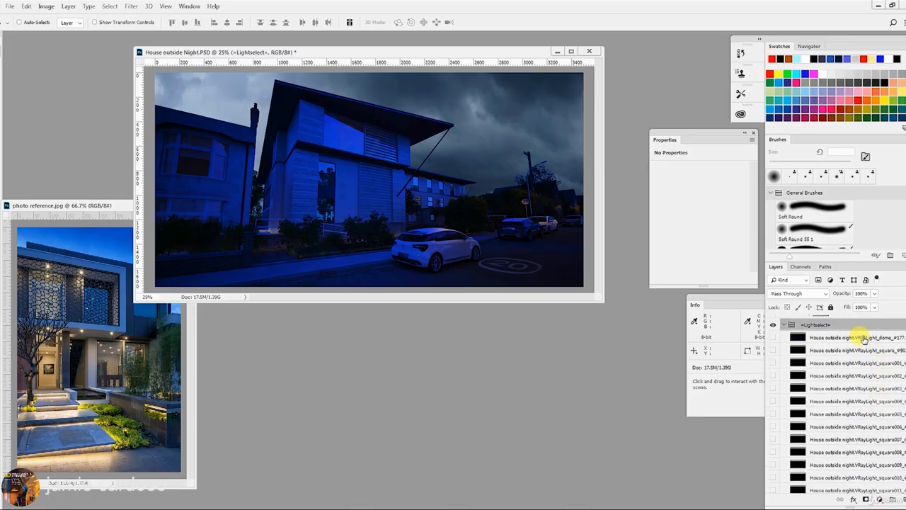
drag(866, 337, 855, 474)
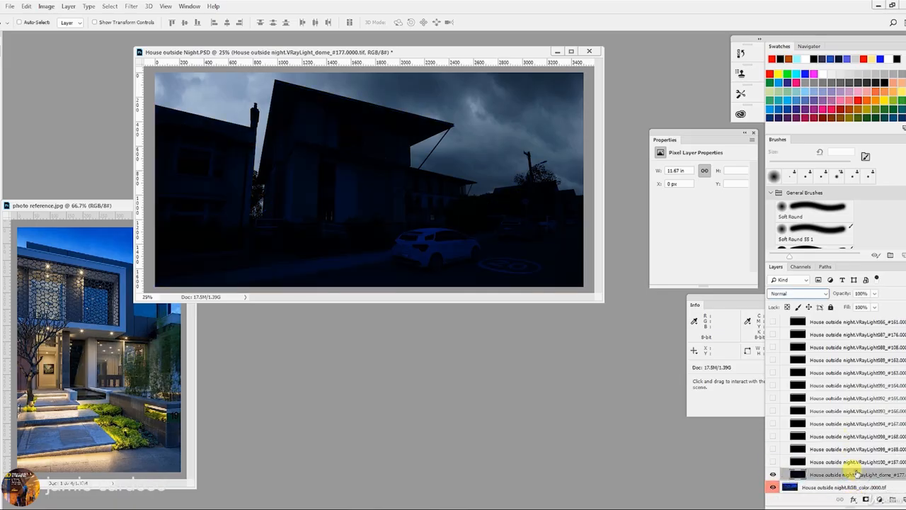
click(792, 295)
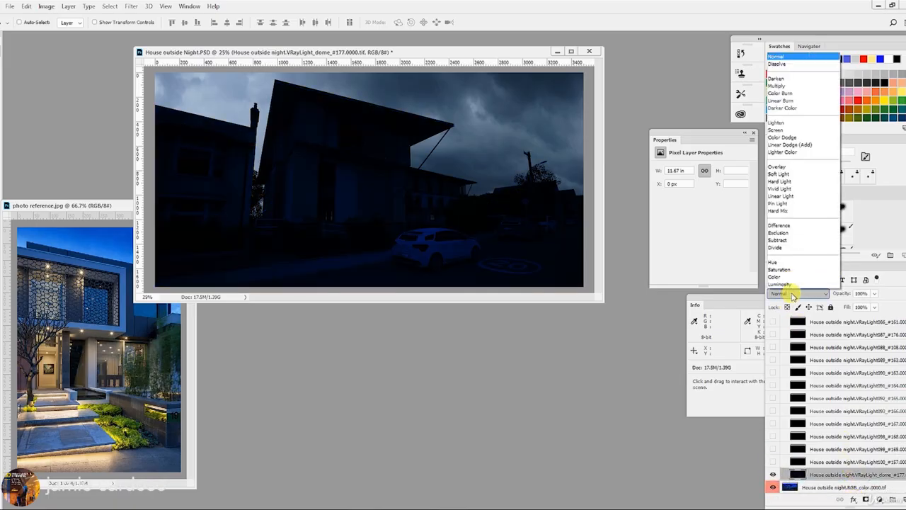
click(778, 131)
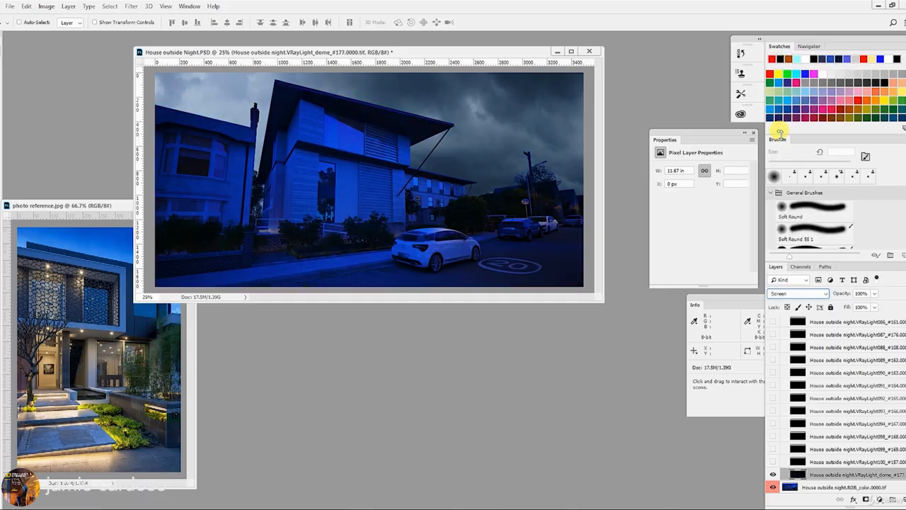
- Compare the render with and without the VRayLight_dome layer by switching its visibility off and on
click(772, 475)
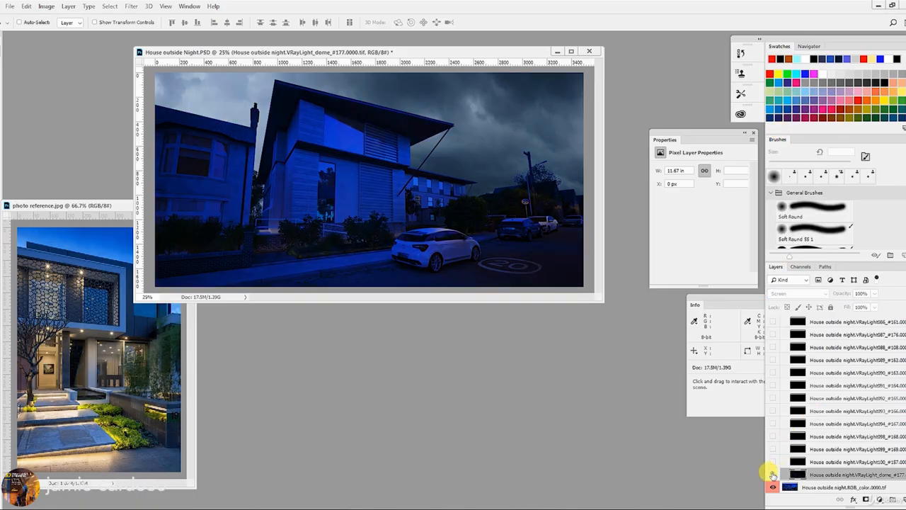
click(772, 475)
click(773, 475)
click(773, 475)
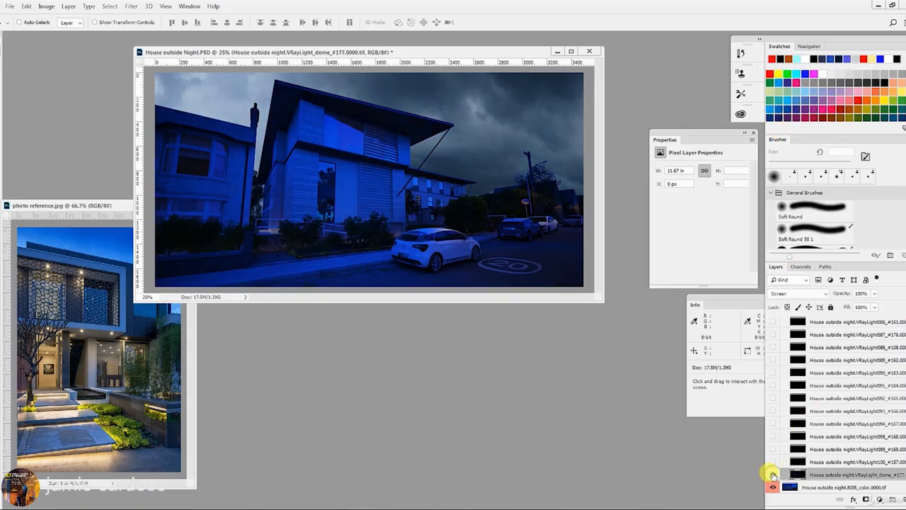
click(772, 474)
click(773, 475)
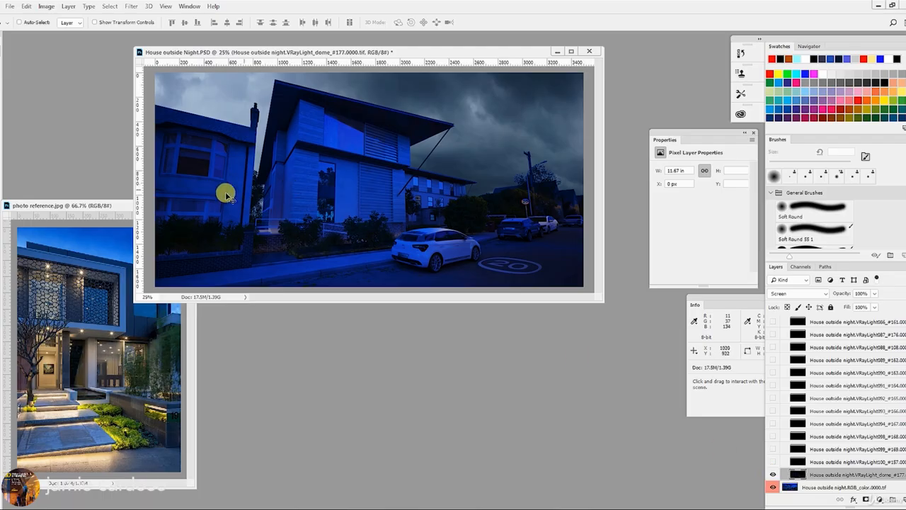
click(772, 475)
click(773, 474)
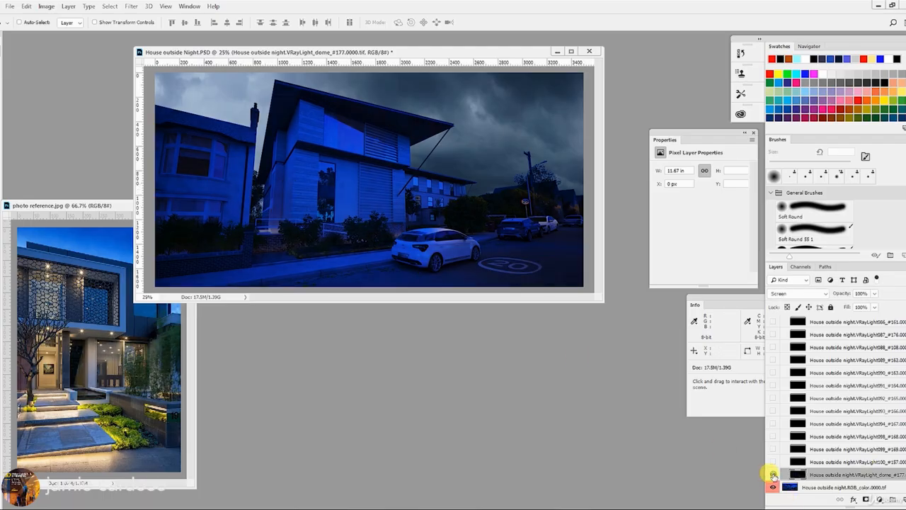
click(772, 475)
click(772, 475)
- Arrange the reference photo beside the render and enlarge both, at 200% and 50%, to compare their facade colours
drag(229, 51, 252, 49)
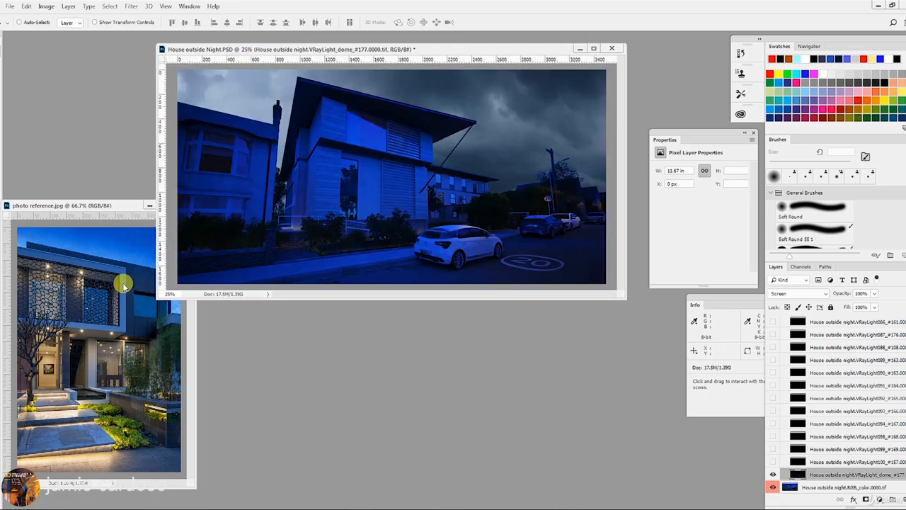
drag(107, 208, 115, 142)
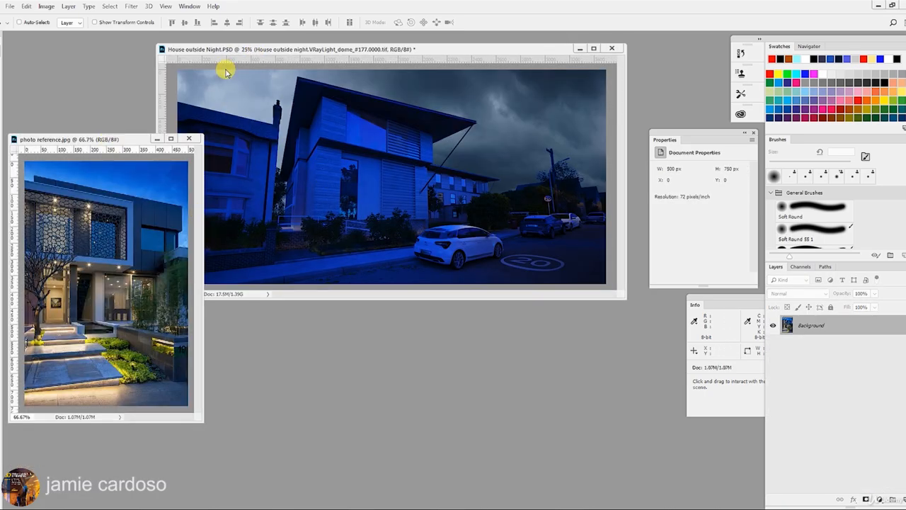
drag(225, 53, 239, 66)
key(z)
click(245, 211)
click(238, 215)
drag(212, 205, 271, 227)
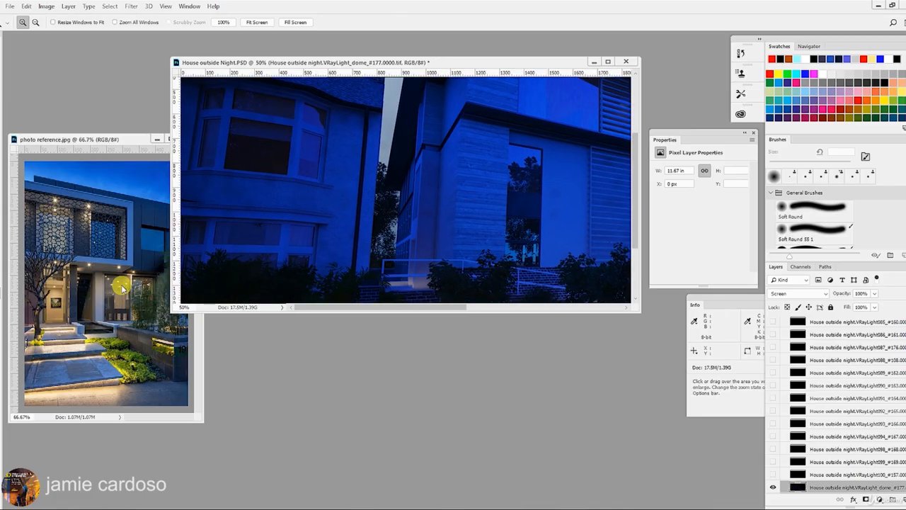
click(116, 276)
click(110, 266)
click(111, 264)
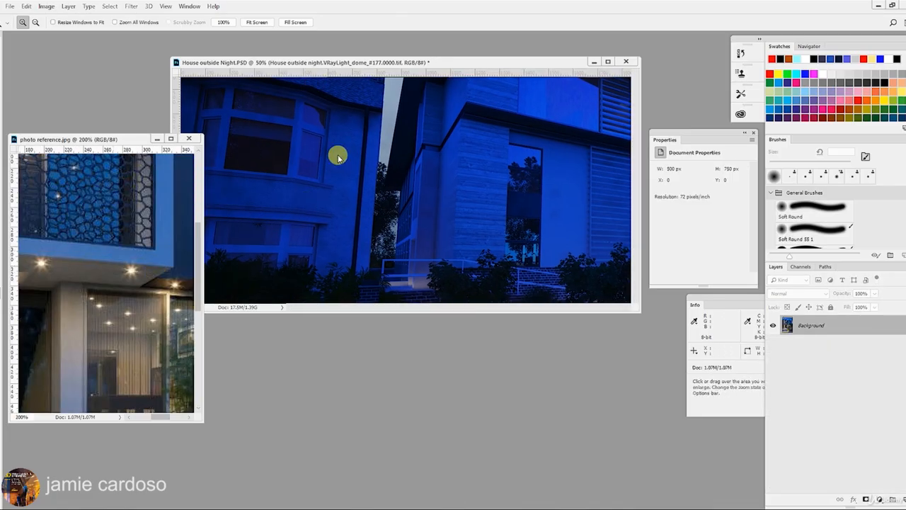
drag(282, 63, 360, 56)
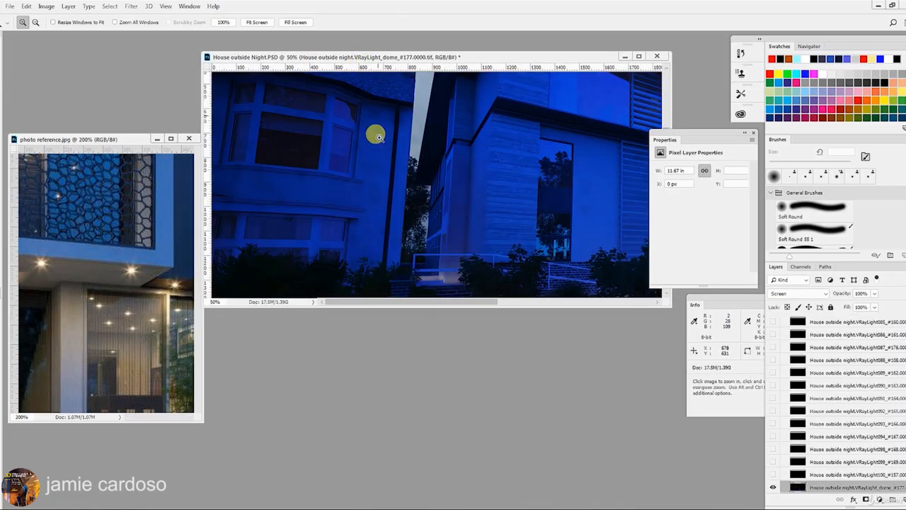
- Collapse the =Lightselect= group and add a Hue/Saturation adjustment layer above Curves 1 with saturation set to -23
alt+click(373, 212)
scroll(852, 388, up, 15)
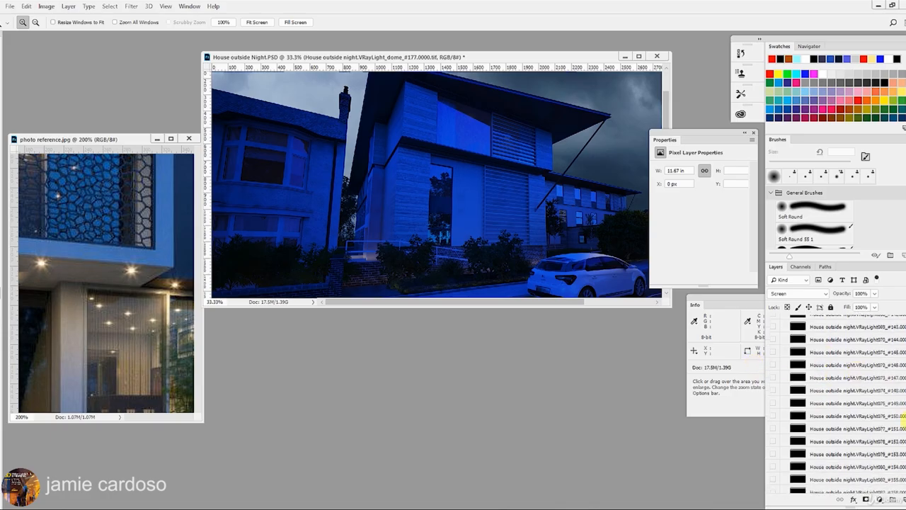
scroll(852, 391, up, 10)
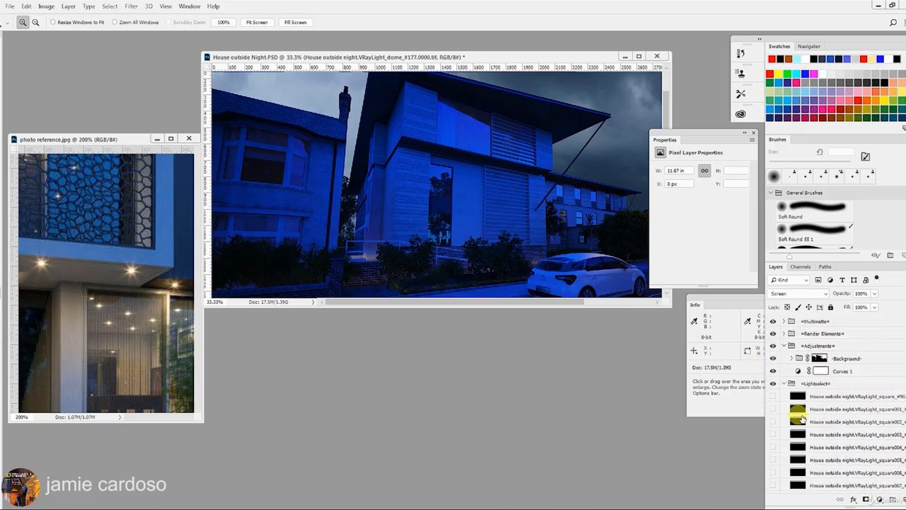
click(785, 384)
click(847, 359)
click(847, 372)
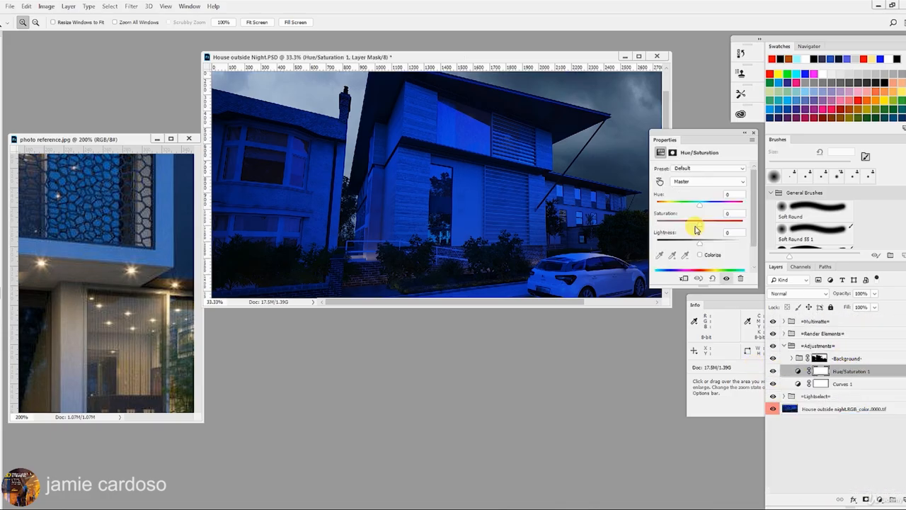
drag(698, 226, 695, 227)
alt+click(356, 213)
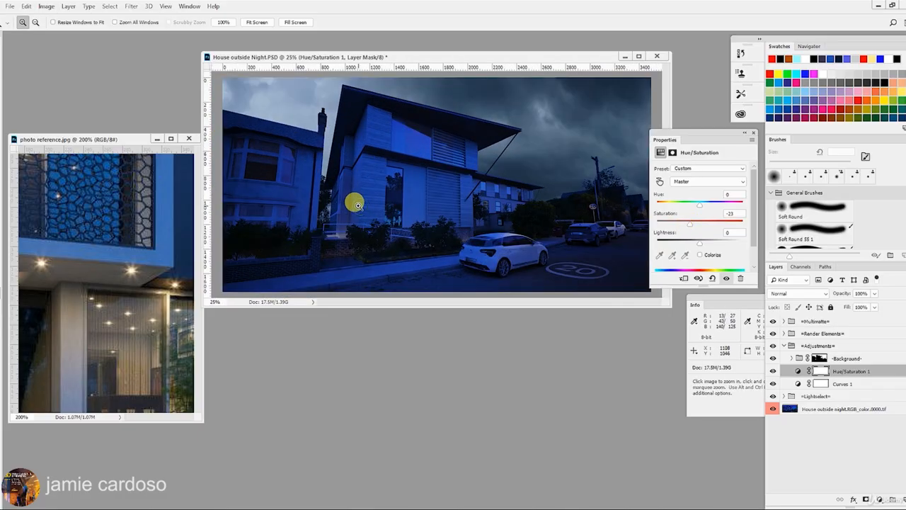
- Select the Curves 1 layer and compare the whole render with the whole reference photo at 50%, placed side by side
click(843, 384)
drag(111, 140, 107, 104)
alt+click(91, 146)
alt+click(91, 146)
alt+click(90, 147)
click(91, 147)
alt+click(91, 147)
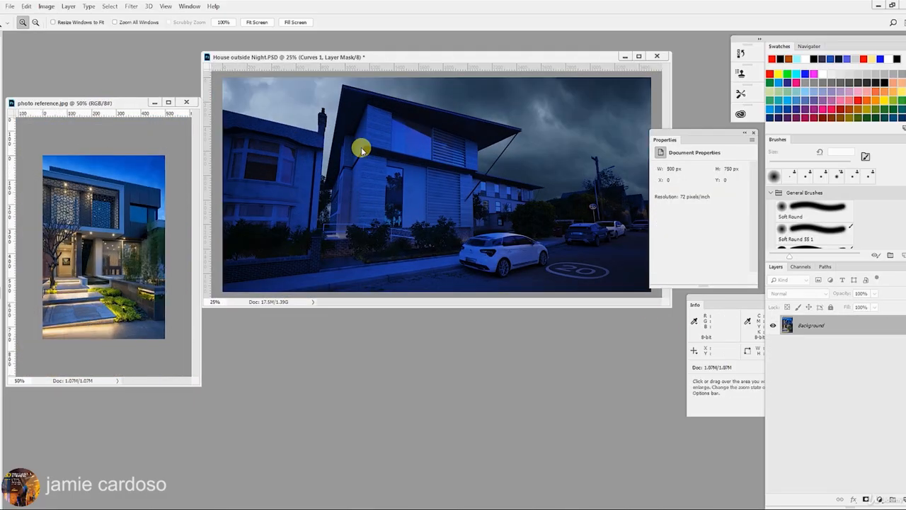
click(541, 59)
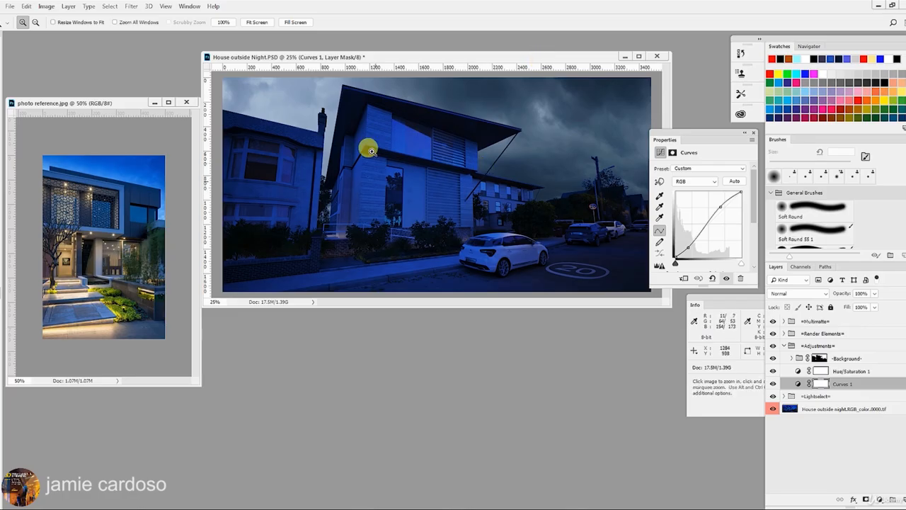
drag(477, 63, 465, 60)
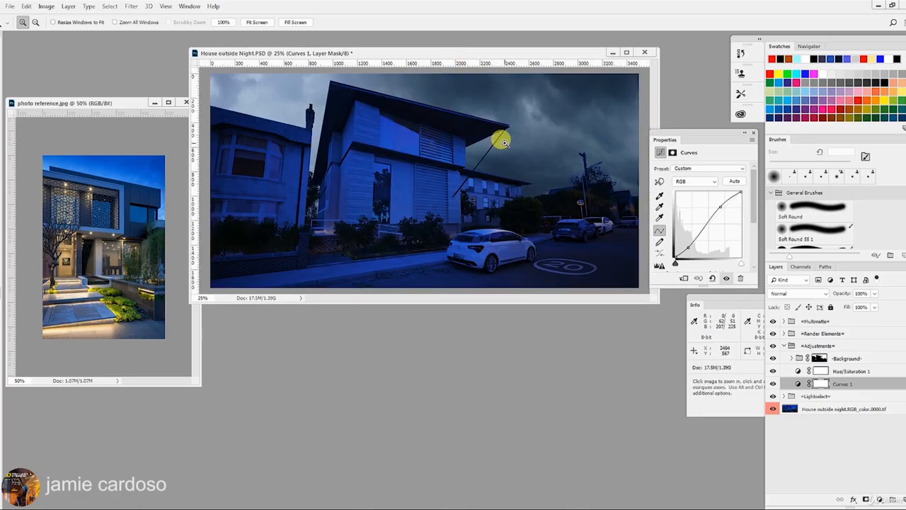
- Expand the =Render Elements= group, select the VRayZDepth layer and make it visible
click(856, 333)
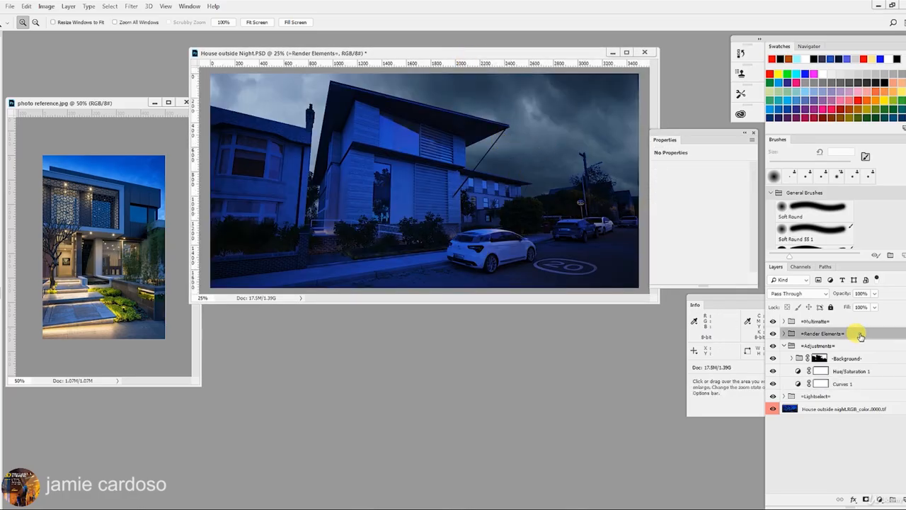
click(784, 334)
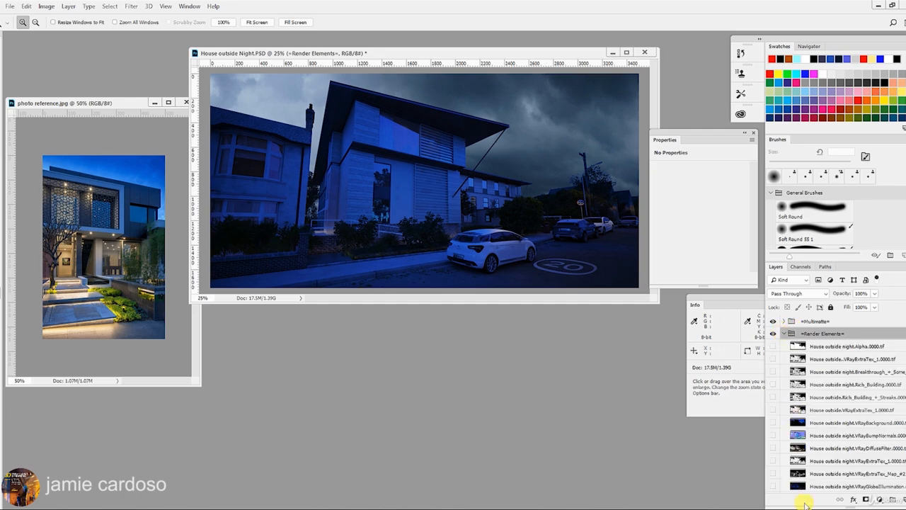
scroll(815, 404, down, 5)
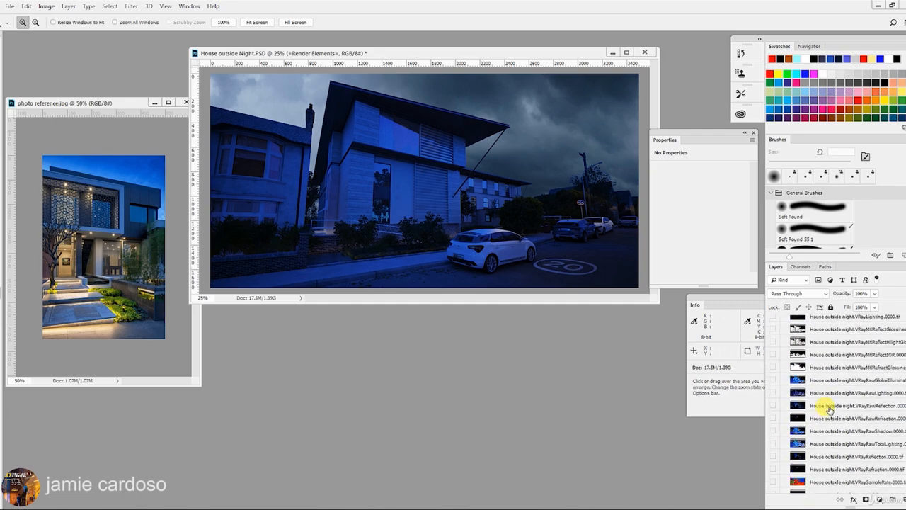
scroll(830, 409, down, 5)
click(813, 414)
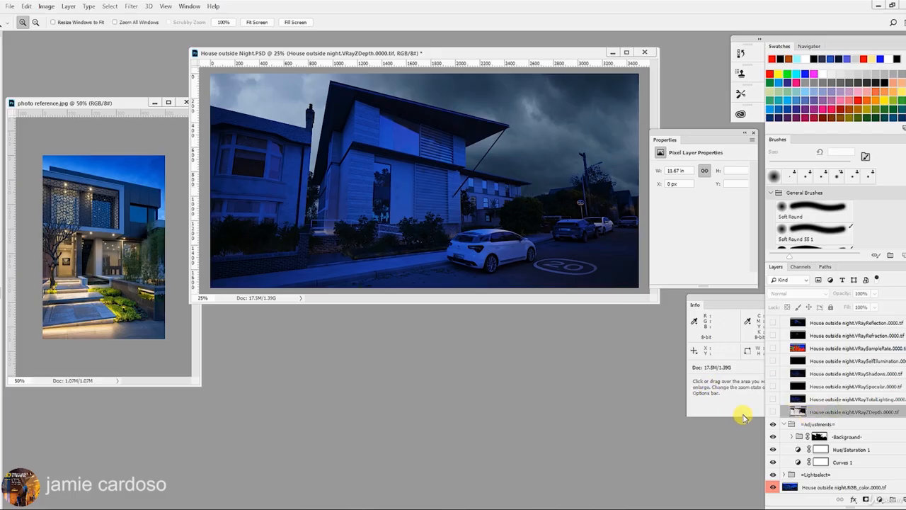
click(773, 412)
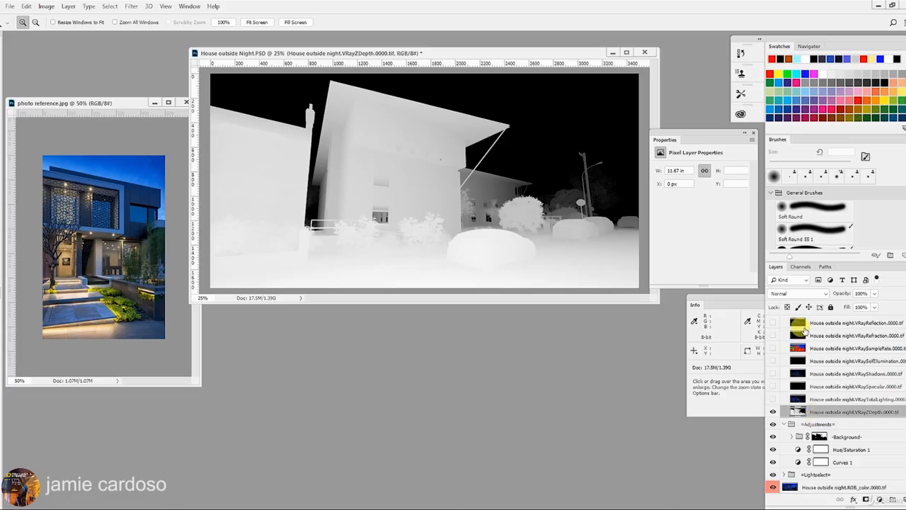
- Load the depth image's RGB channel as a selection, add a layer above the -Background- group, hide VRayZDepth and invert the selection
click(803, 267)
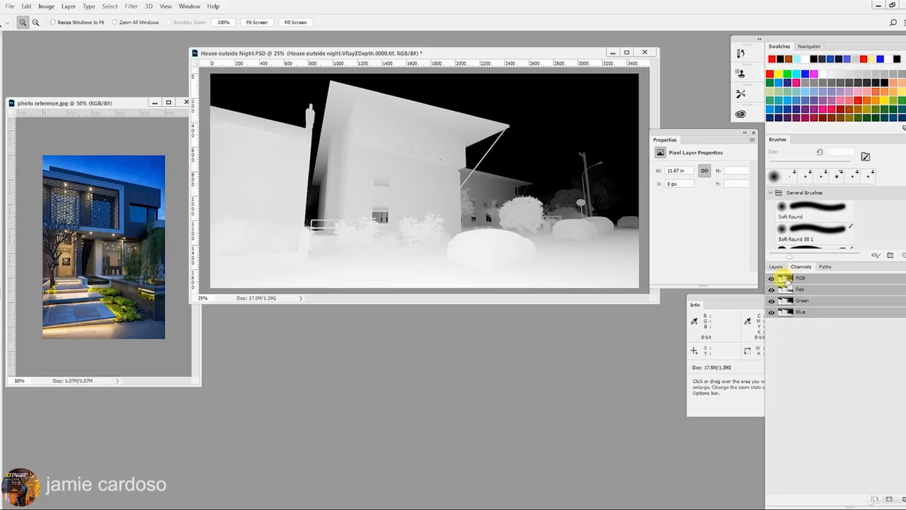
ctrl+click(786, 279)
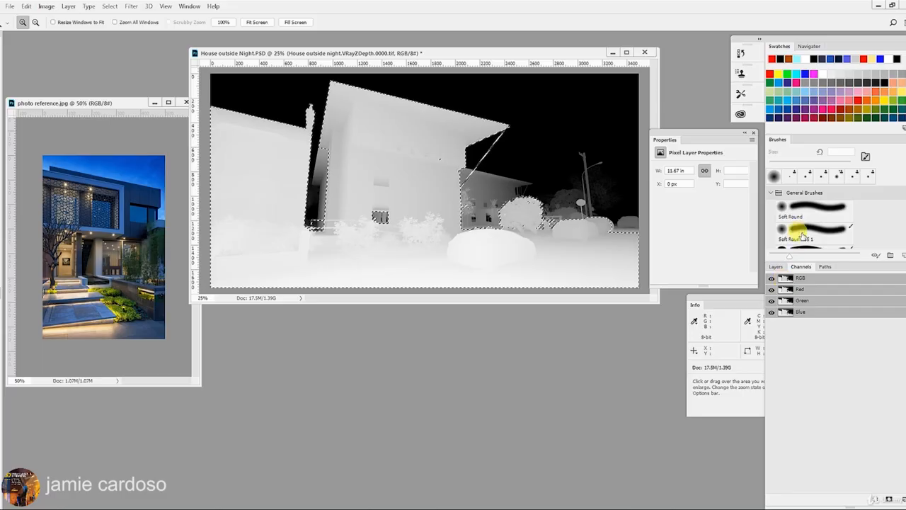
click(776, 267)
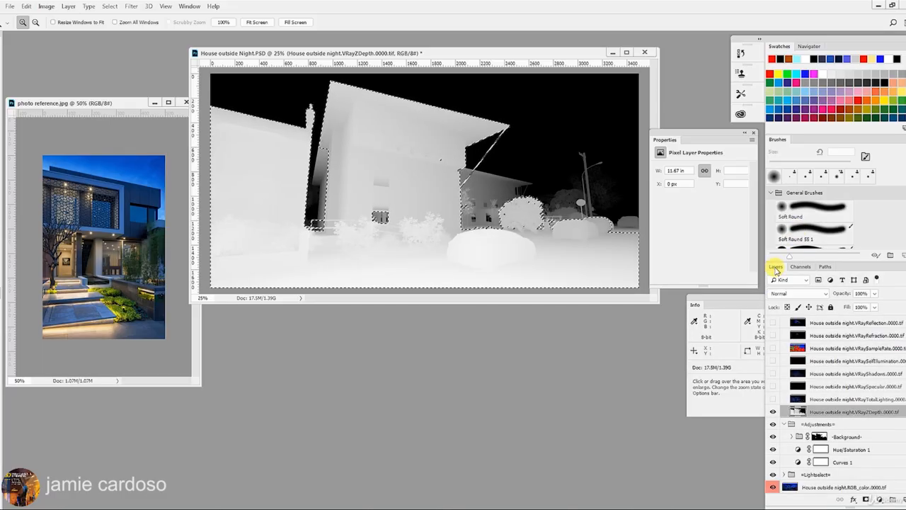
click(850, 436)
click(897, 498)
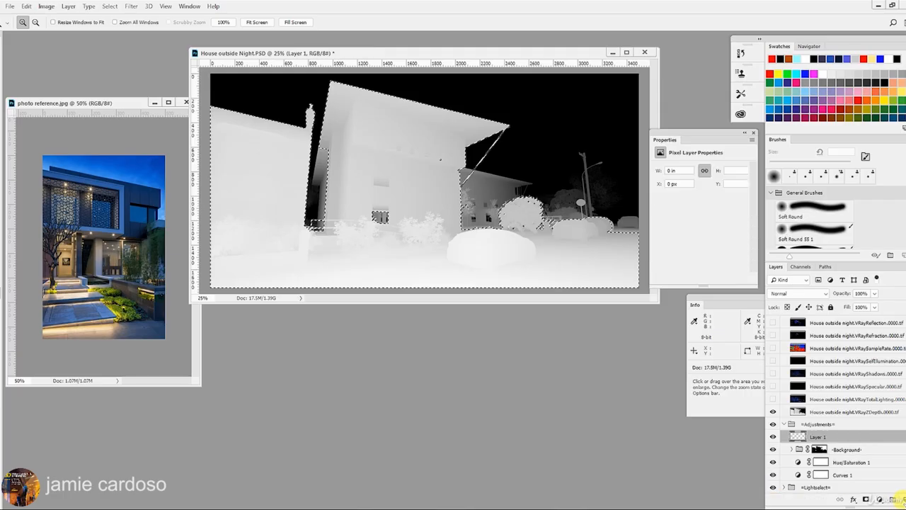
click(773, 411)
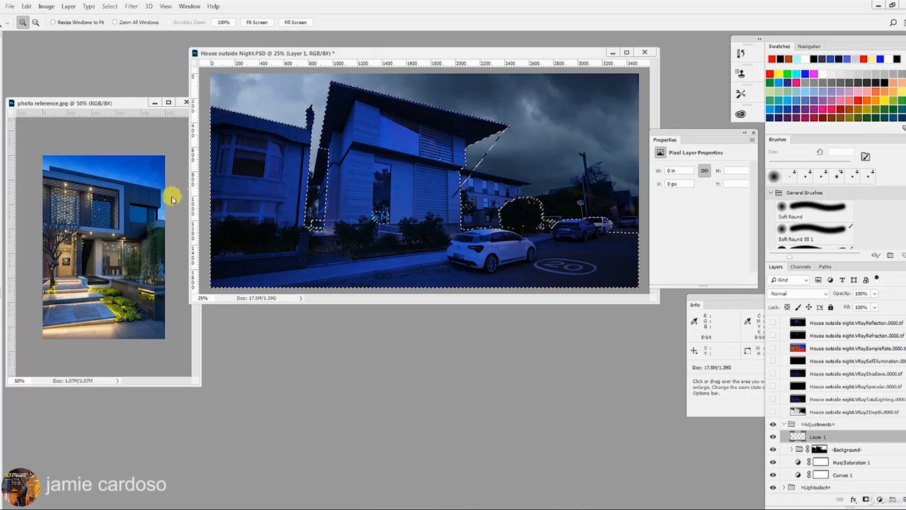
click(110, 6)
click(117, 42)
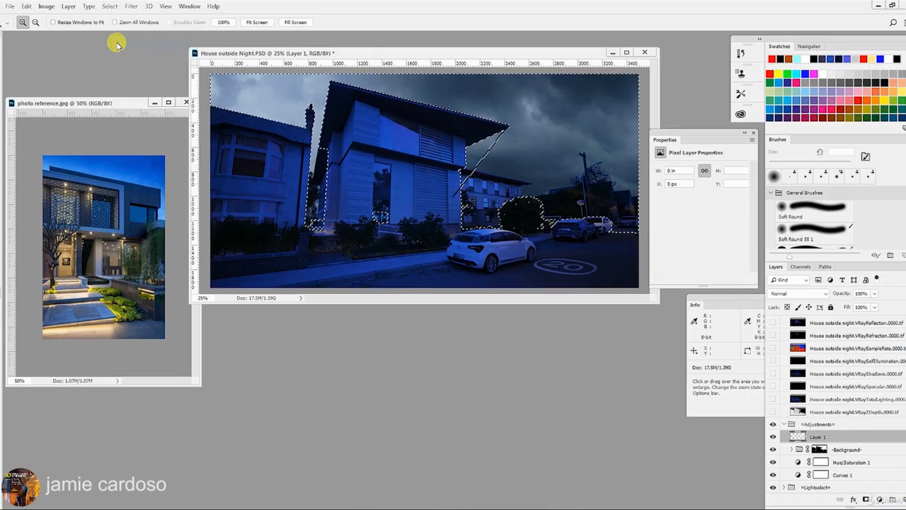
- Add a Solid Color fill layer through the depth selection, sampling the reference photo's sky and adjusting the colour to 205daf
key(g)
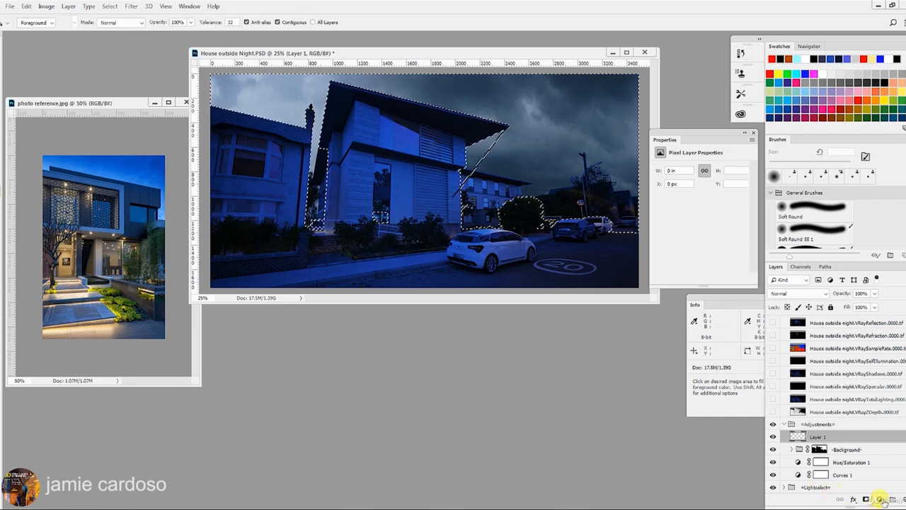
click(880, 500)
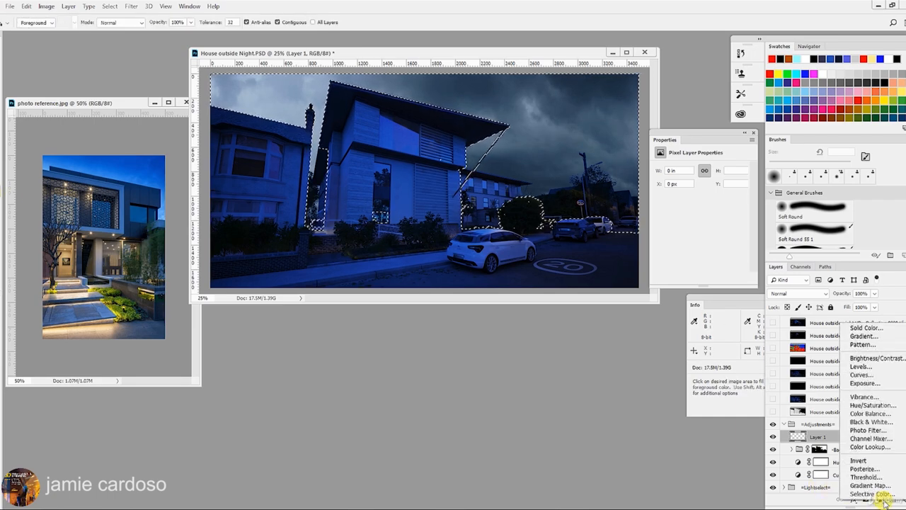
click(883, 328)
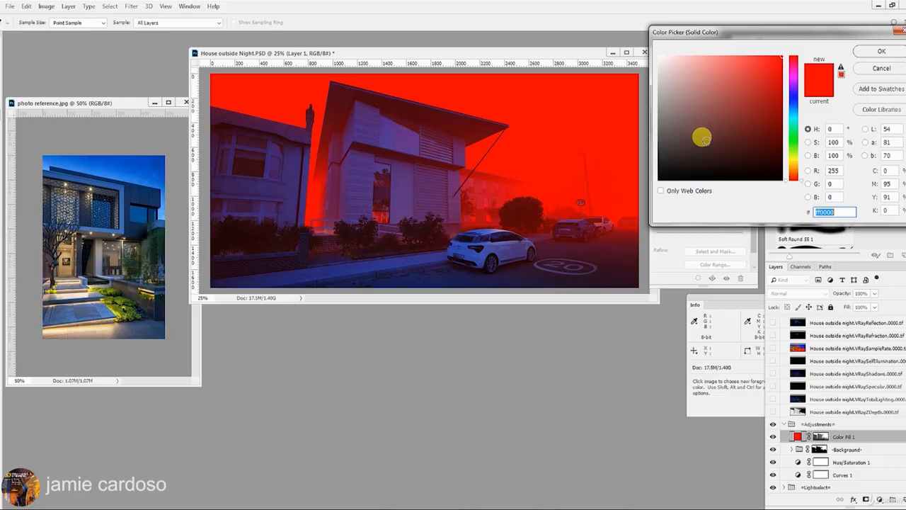
click(146, 163)
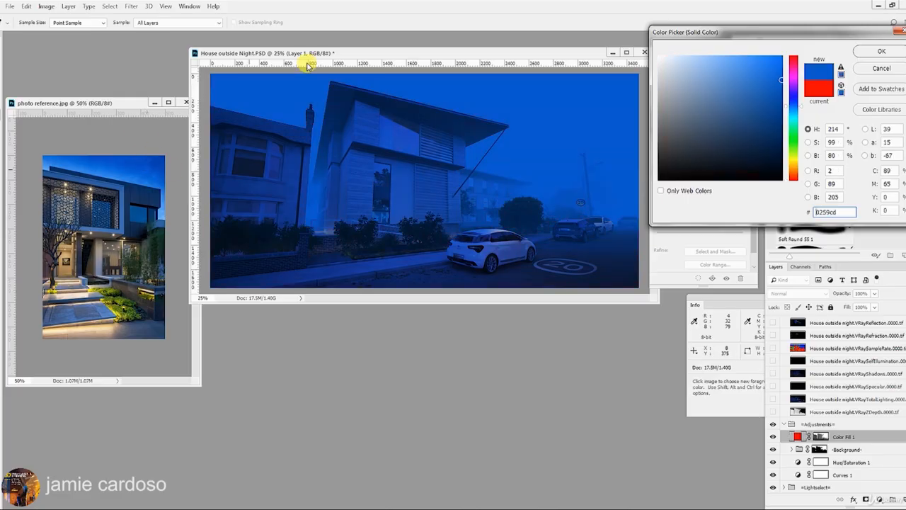
drag(771, 78, 756, 103)
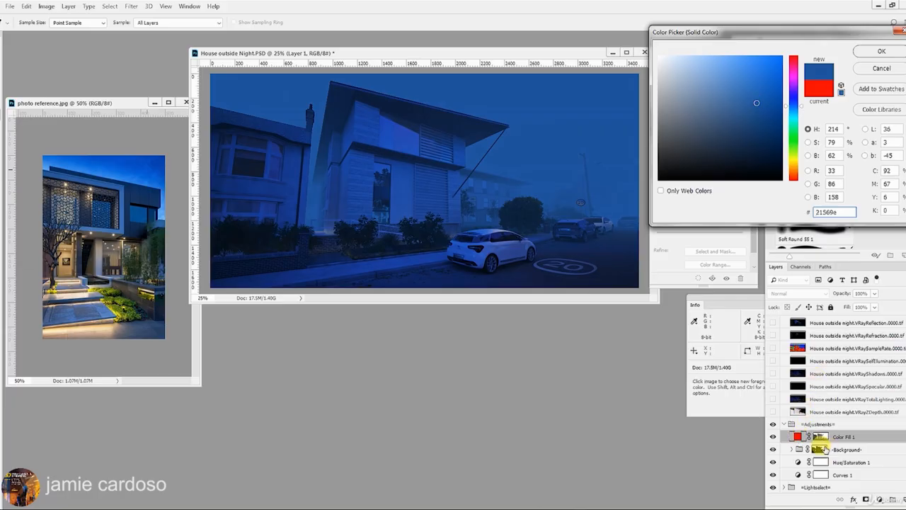
mouse_move(755, 92)
mouse_down()
mouse_move(740, 76)
mouse_move(752, 81)
mouse_move(715, 71)
mouse_move(743, 71)
mouse_move(758, 98)
mouse_up()
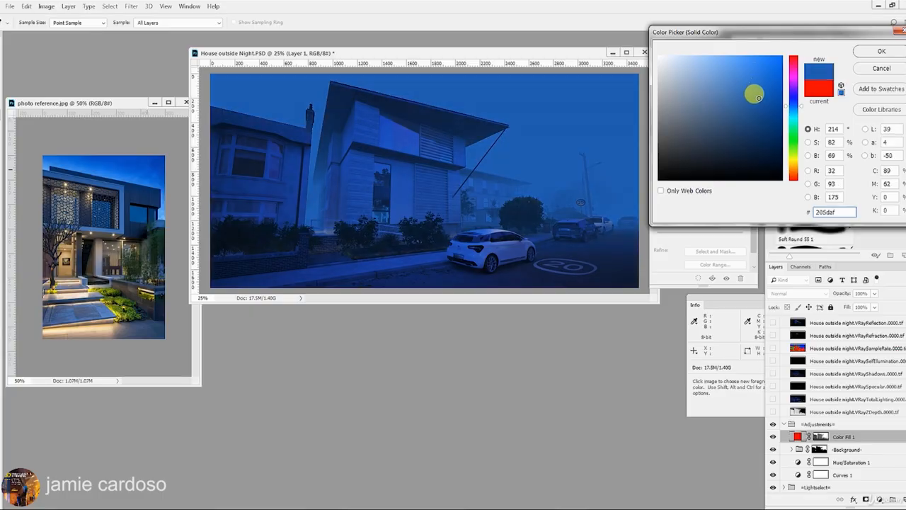
click(881, 51)
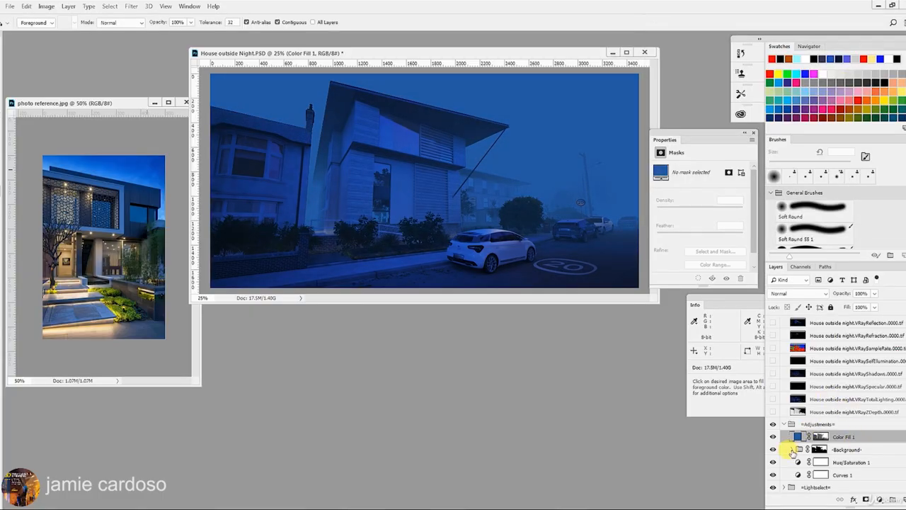
- Reduce the Color Fill 1 layer's opacity and change its colour to the muted blue 42618a
click(791, 450)
click(876, 294)
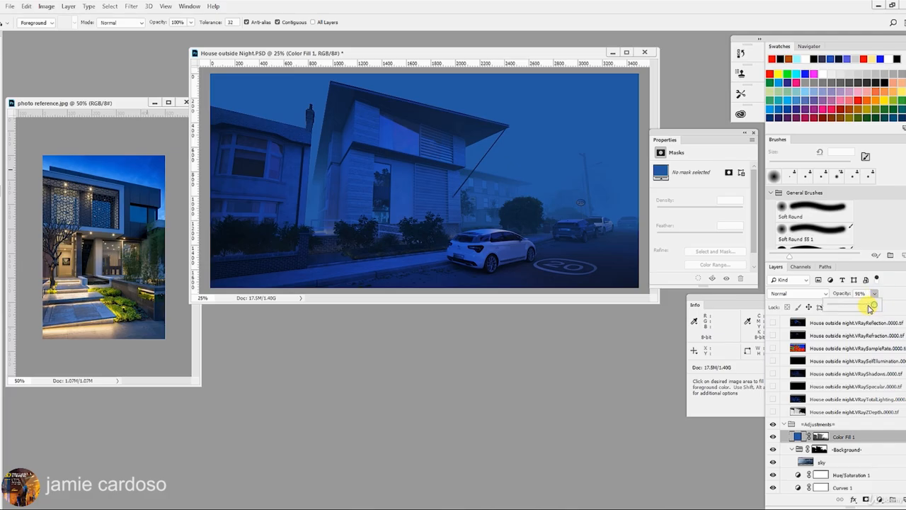
mouse_move(878, 304)
mouse_down()
mouse_move(857, 308)
mouse_move(866, 305)
mouse_up()
double_click(799, 437)
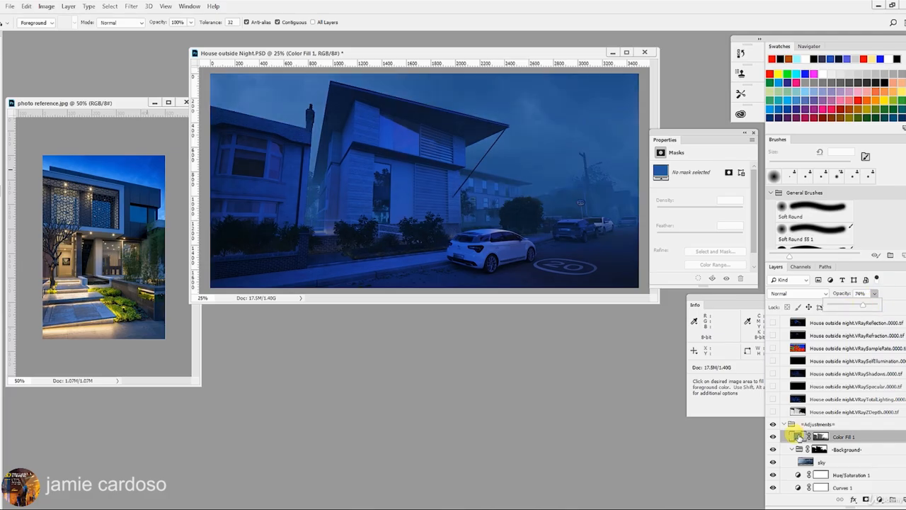
click(551, 97)
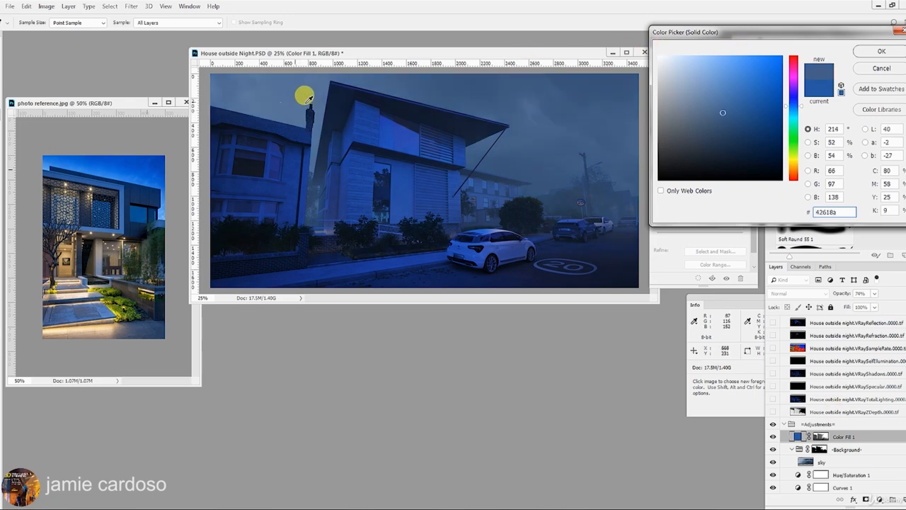
click(873, 54)
- Compare the render with and without the Color Fill 1 depth haze by switching its visibility
click(773, 439)
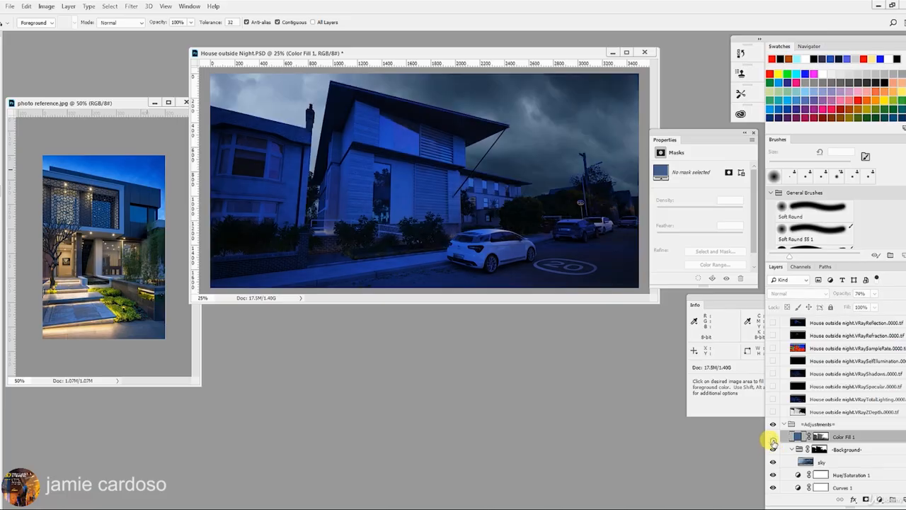
click(772, 438)
click(772, 439)
click(773, 439)
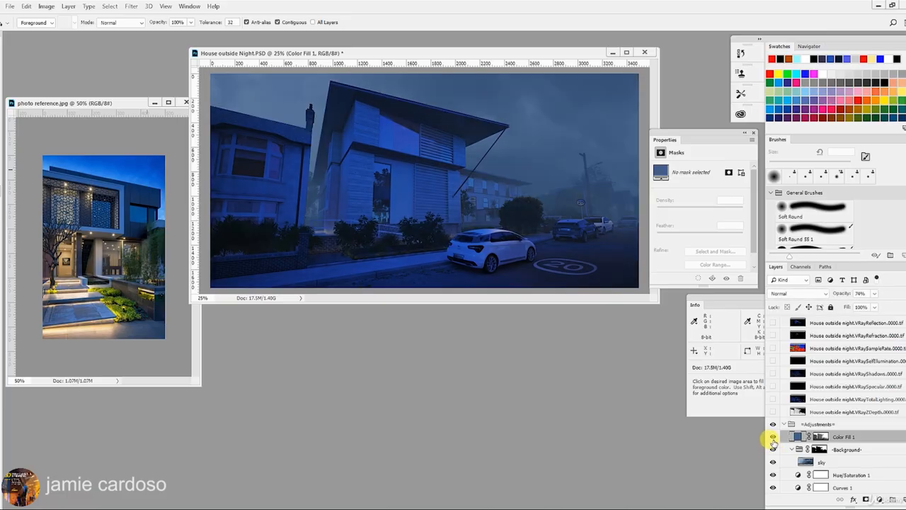
- Set the Color Fill 1 layer's opacity to 30% and move the render window and Properties panel apart
click(875, 293)
drag(878, 305, 856, 307)
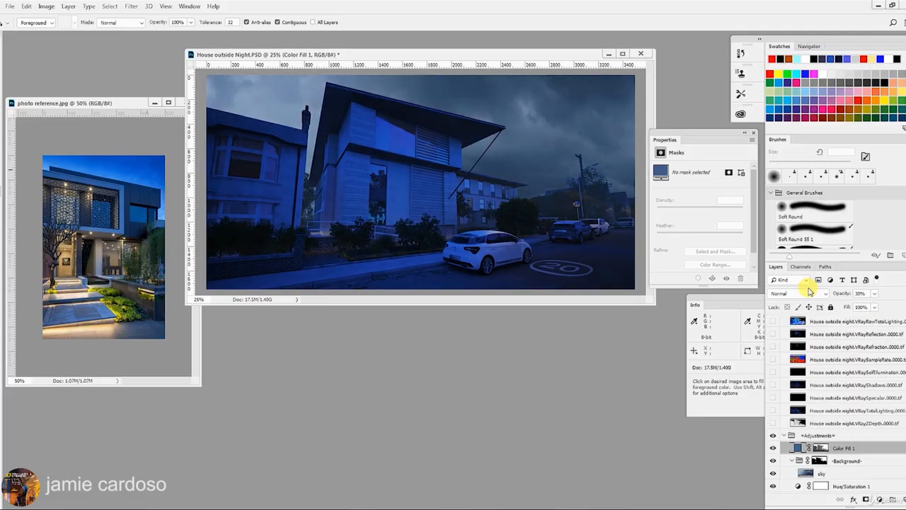
drag(302, 54, 306, 51)
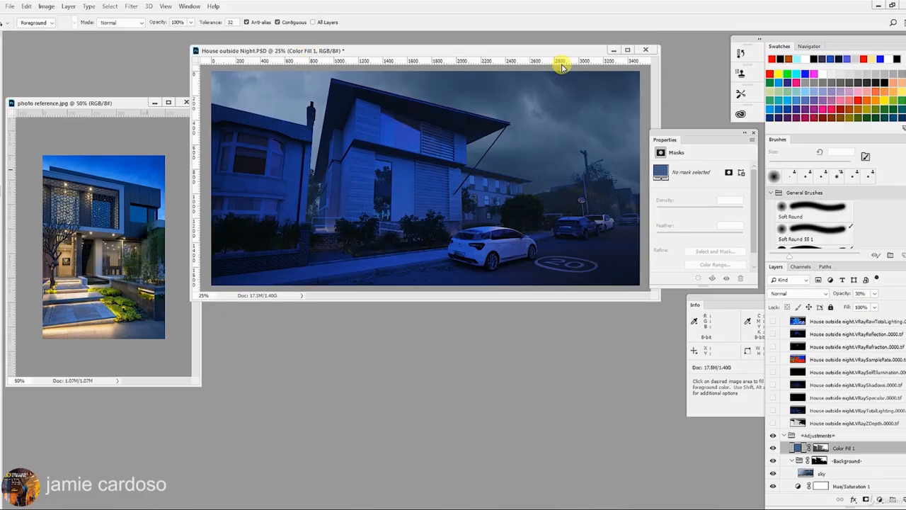
drag(682, 133, 696, 132)
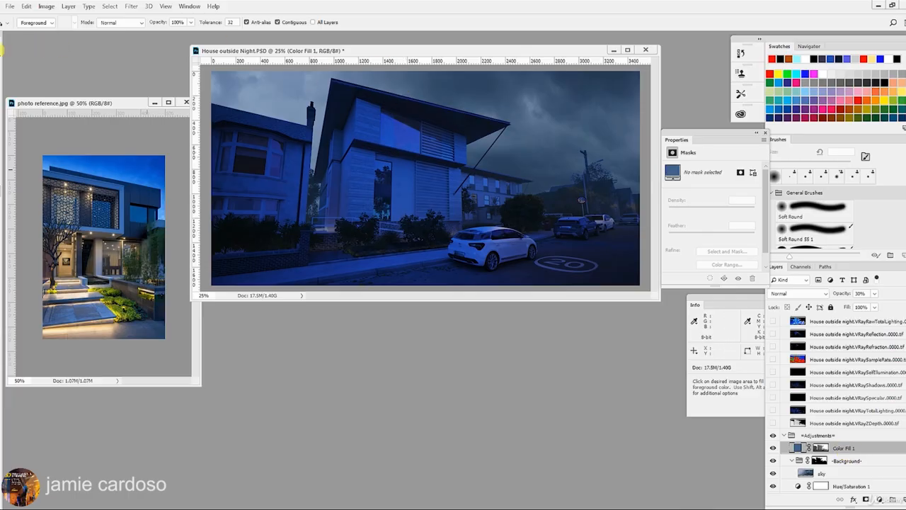
click(2, 51)
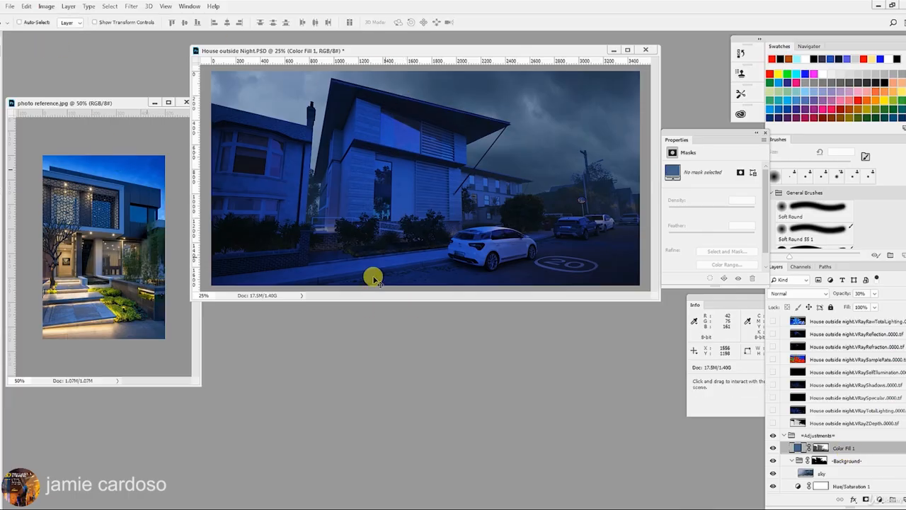
- Expand the =Lightselect= group and bring its lowest VRayLight layers into reach
scroll(855, 463, down, 2)
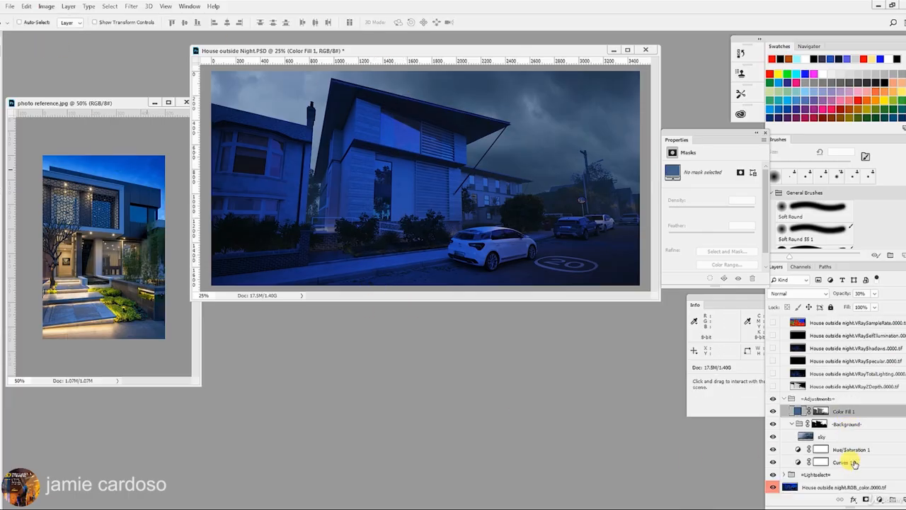
click(783, 474)
scroll(815, 458, down, 5)
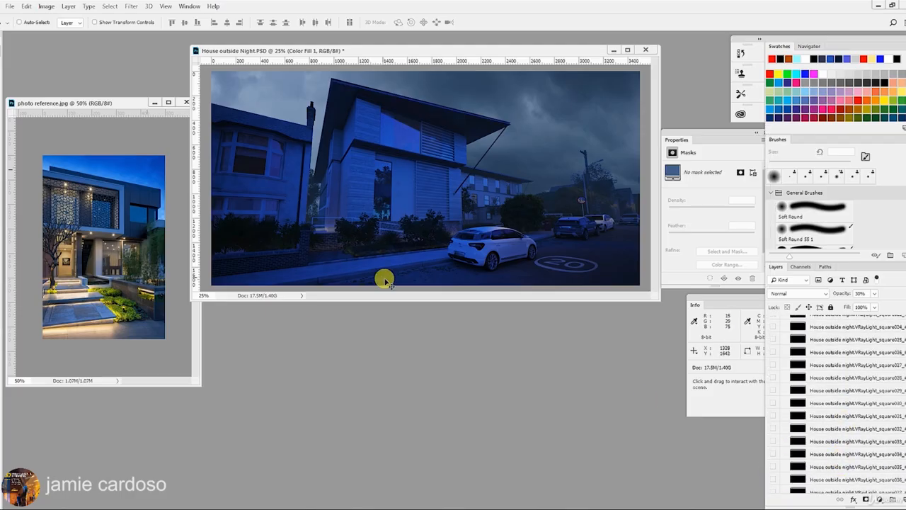
scroll(862, 464, down, 10)
scroll(865, 456, down, 15)
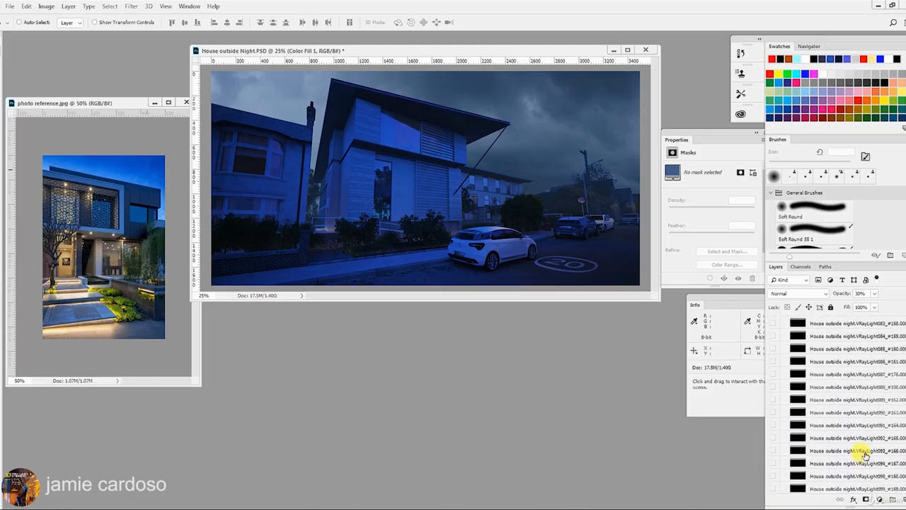
- Check the VRayLight100_#157 layer's contribution by toggling its visibility and delete the layer
click(846, 462)
click(773, 462)
click(773, 462)
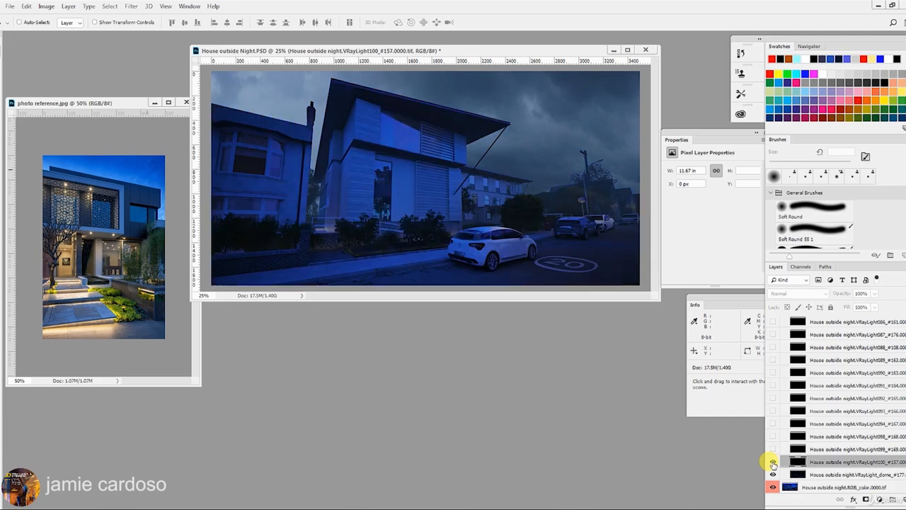
click(773, 462)
click(773, 462)
click(773, 462)
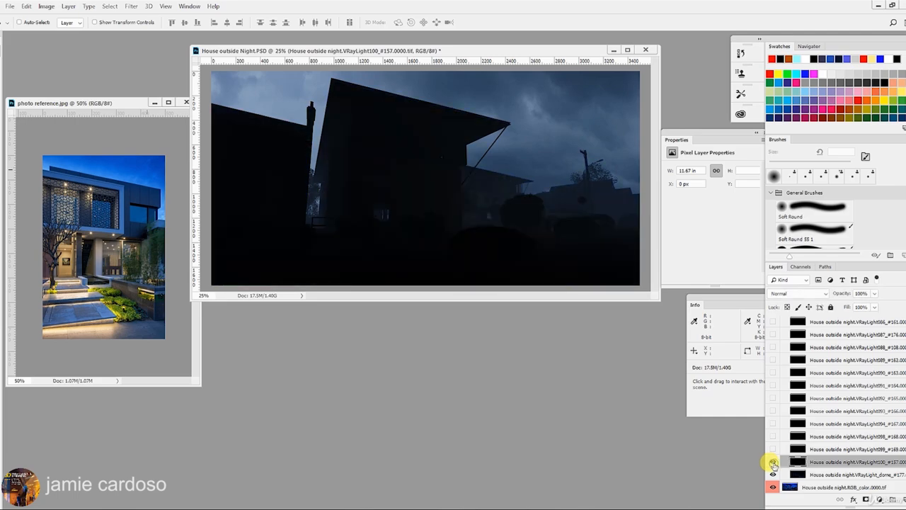
click(905, 499)
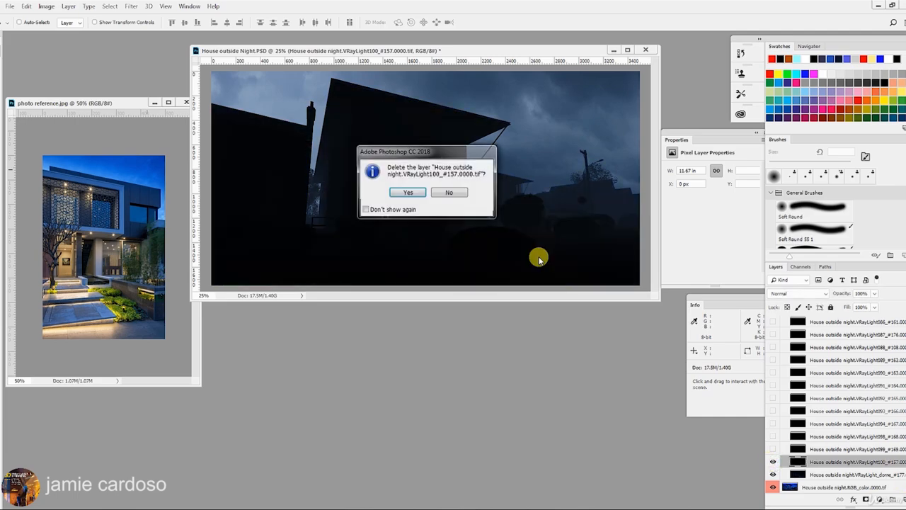
click(411, 192)
- Make the VRayLight099_#169 layer visible and enlarge the render window, magnifying the building to 50%
click(774, 461)
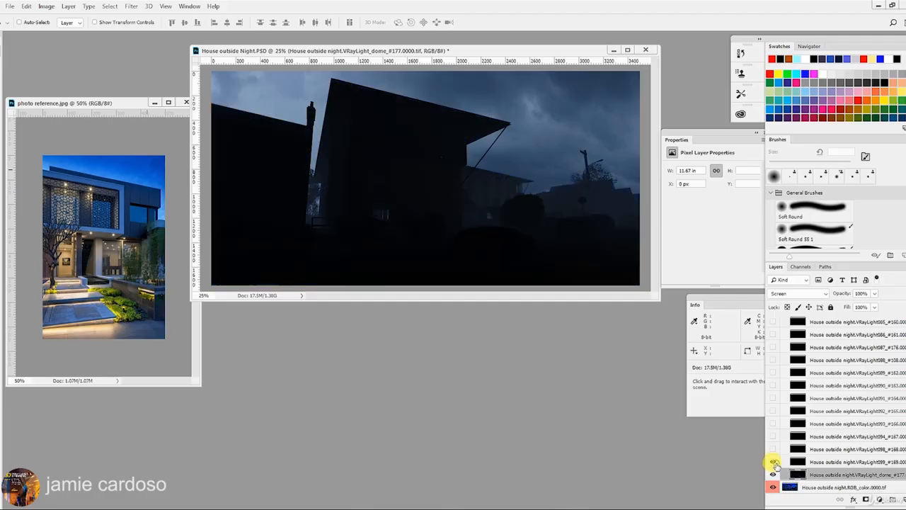
drag(189, 302, 127, 395)
key(z)
click(278, 307)
click(277, 307)
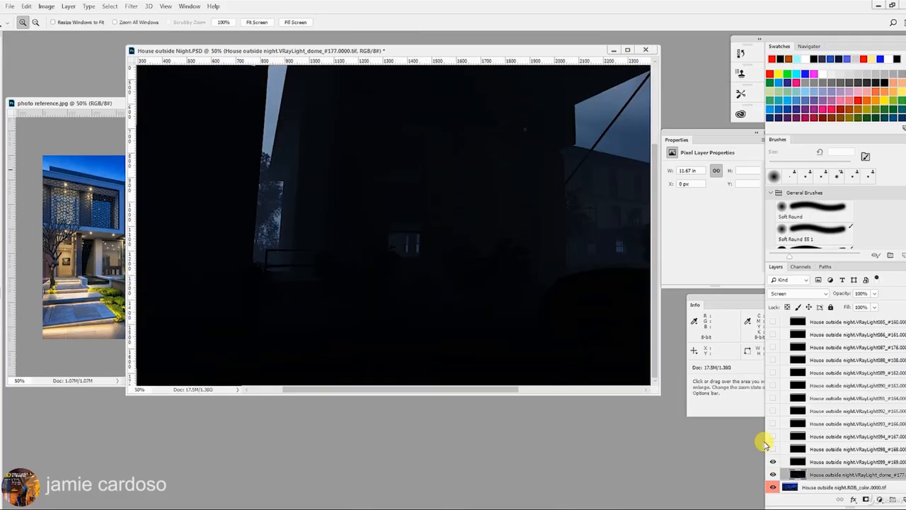
- Check the VRayLight099_#169 layer's contribution over the whole building by toggling its visibility and delete the layer
alt+click(368, 302)
click(773, 461)
click(773, 462)
click(821, 463)
click(905, 499)
click(405, 191)
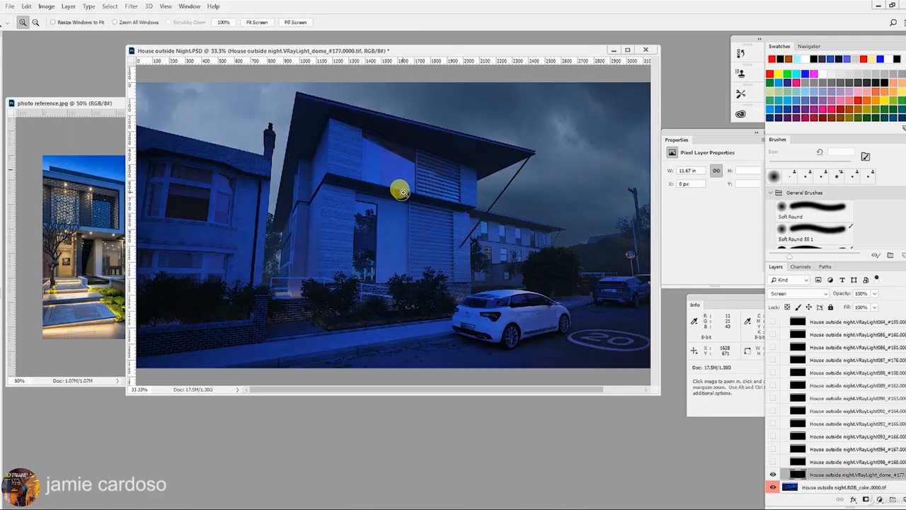
- Check the VRayLight098_#168 layer's contribution by toggling its visibility
click(821, 462)
click(773, 462)
click(773, 462)
- Make the VRayLight_square layers in the =Lightselect= group visible and select the VRayLight_square_#90 layer at the head of the group
scroll(815, 412, down, 5)
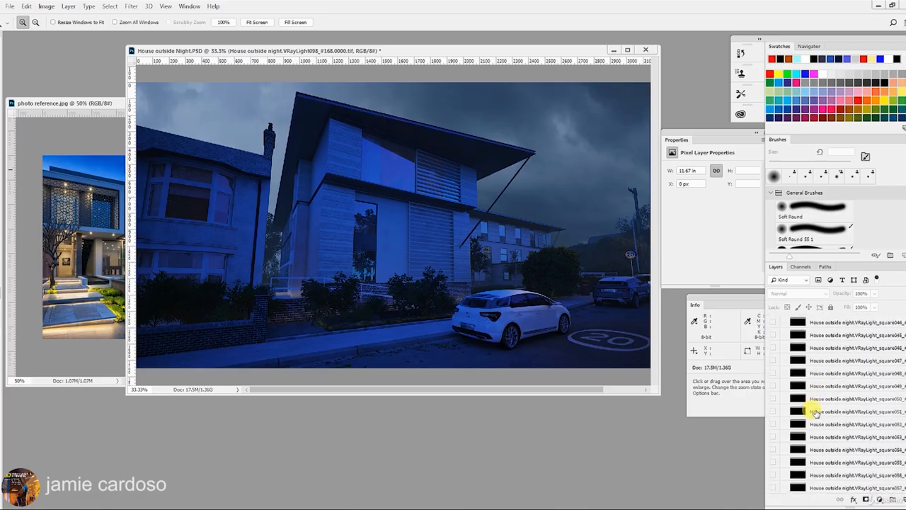
scroll(815, 412, up, 2)
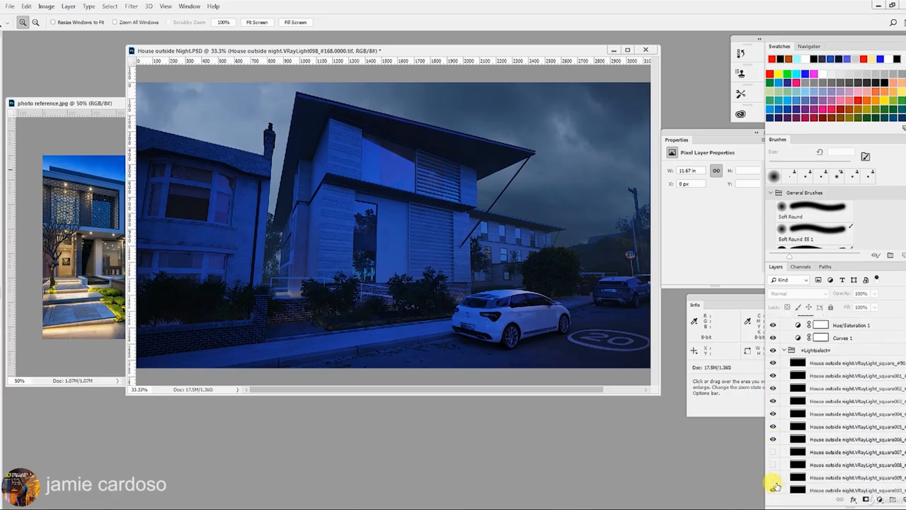
click(774, 457)
click(827, 364)
scroll(812, 441, down, 10)
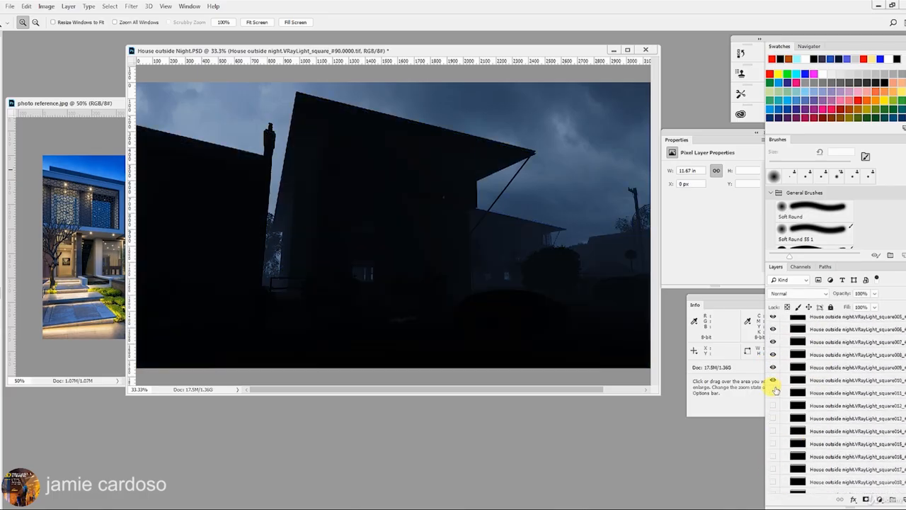
scroll(787, 472, up, 1)
scroll(789, 386, down, 1)
drag(774, 390, 776, 492)
scroll(789, 465, down, 2)
scroll(789, 462, down, 3)
scroll(795, 455, down, 2)
scroll(814, 439, up, 18)
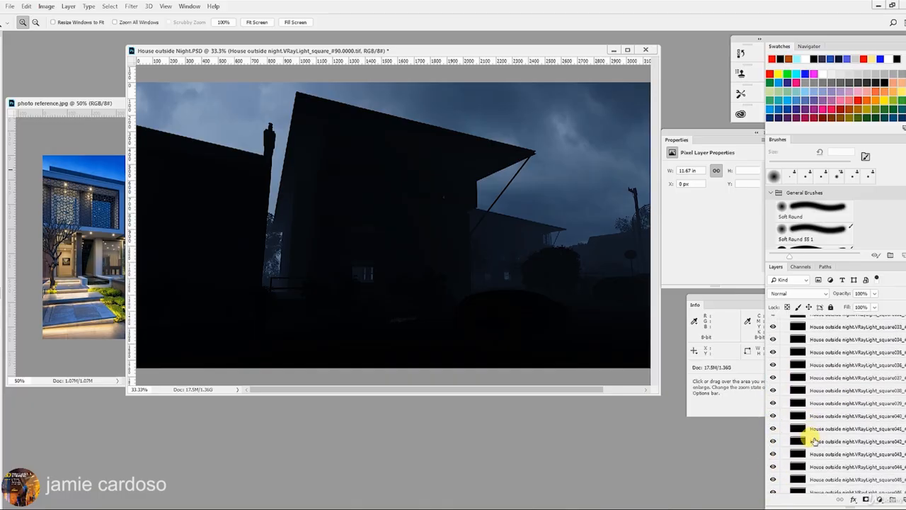
- Compare the image with and without the VRayLight_square_#90 layer and set its blending mode to Screen
click(772, 398)
click(772, 398)
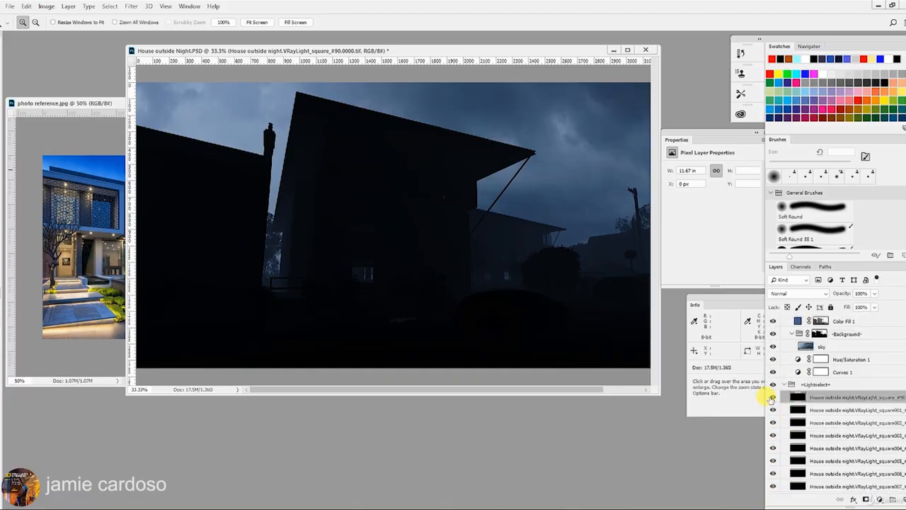
click(773, 397)
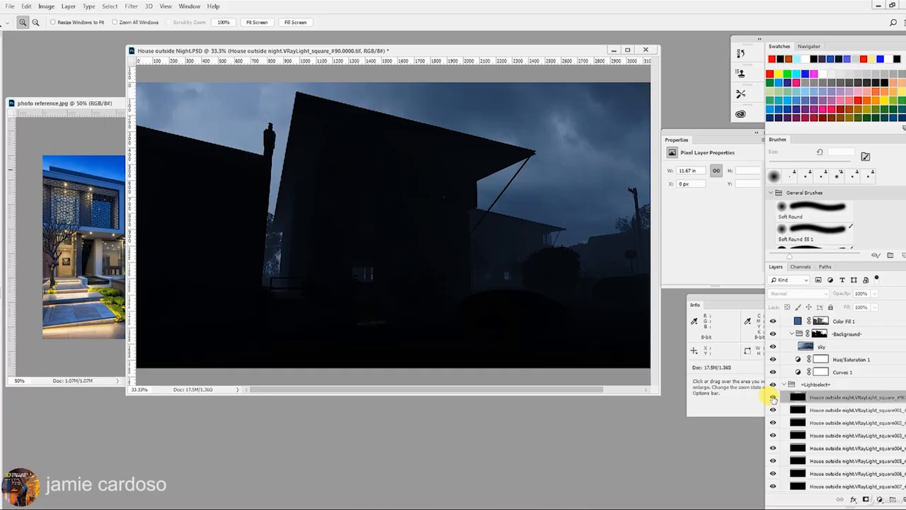
click(773, 398)
click(773, 398)
click(773, 398)
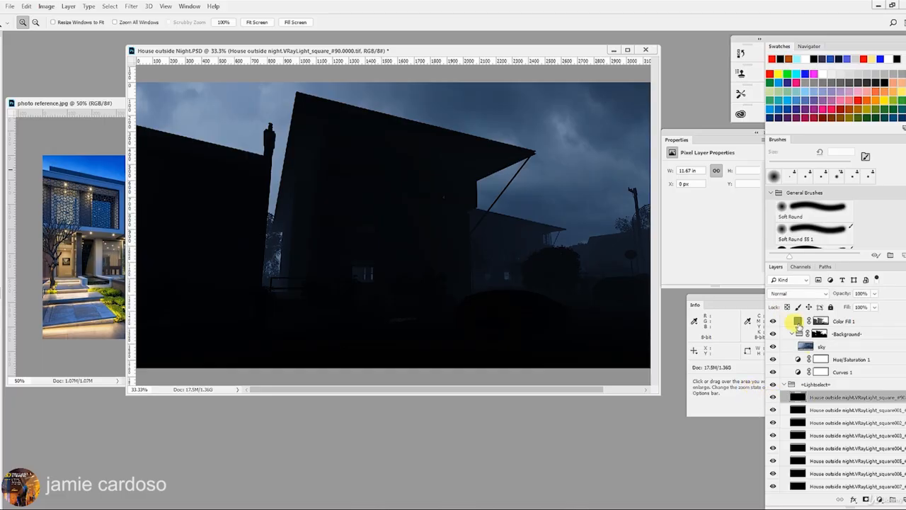
click(790, 293)
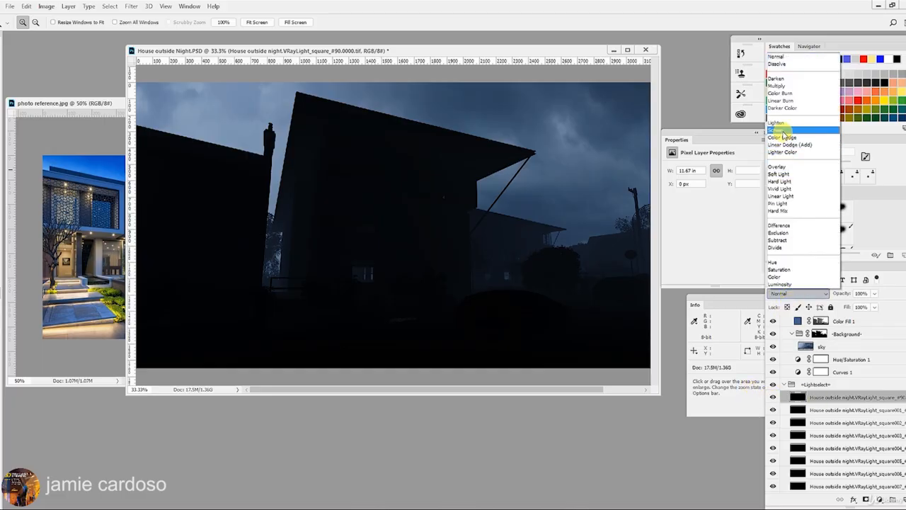
click(783, 132)
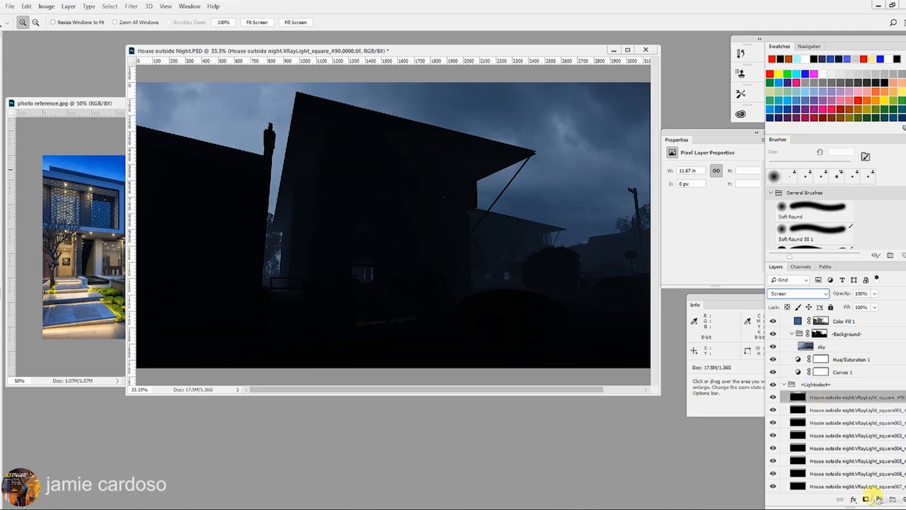
- Add a Levels adjustment above the VRayLight_square_#90 layer, clip it to that layer and reselect the light layer
click(877, 497)
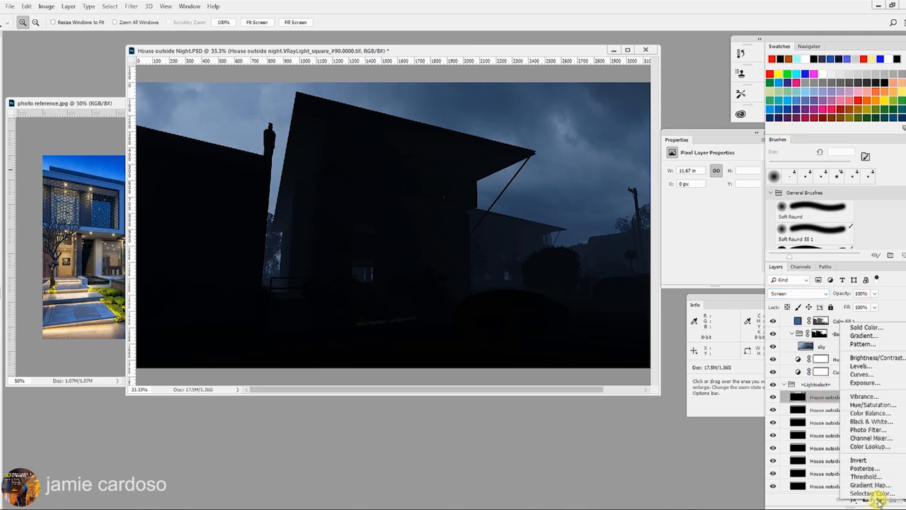
click(861, 366)
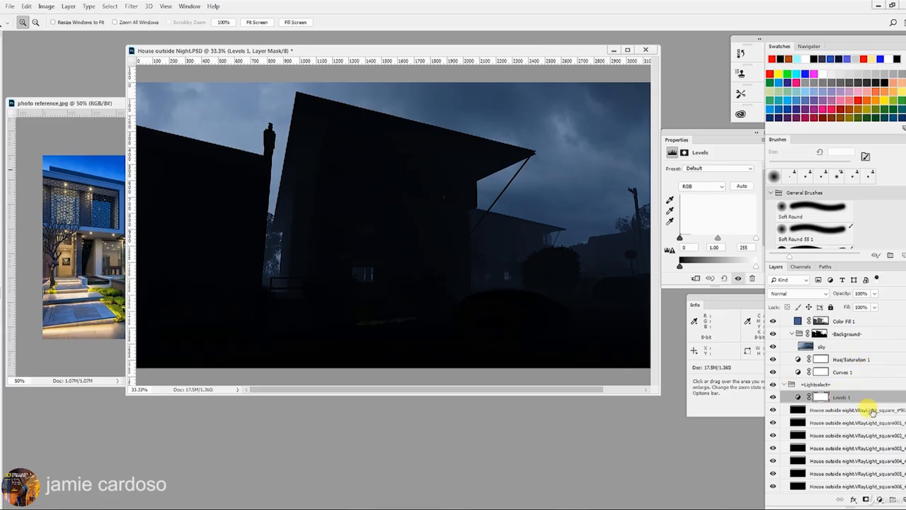
key(alt)
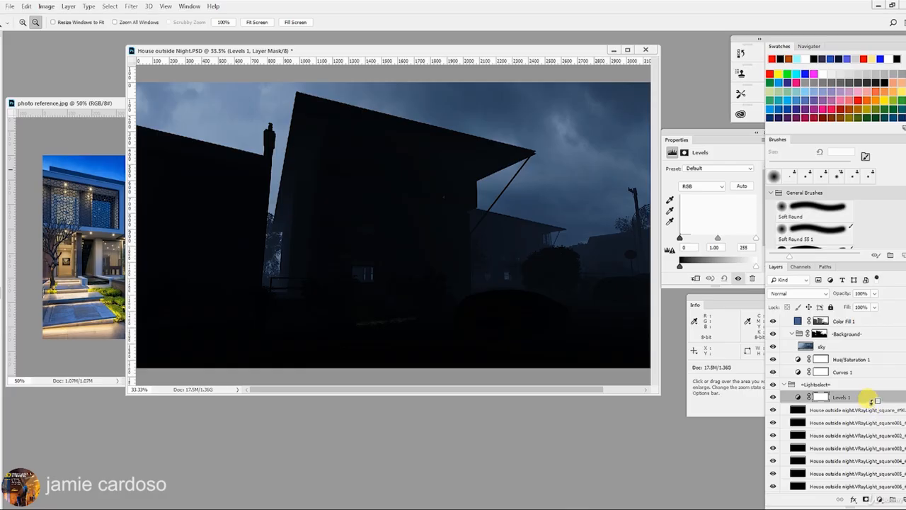
alt+click(872, 402)
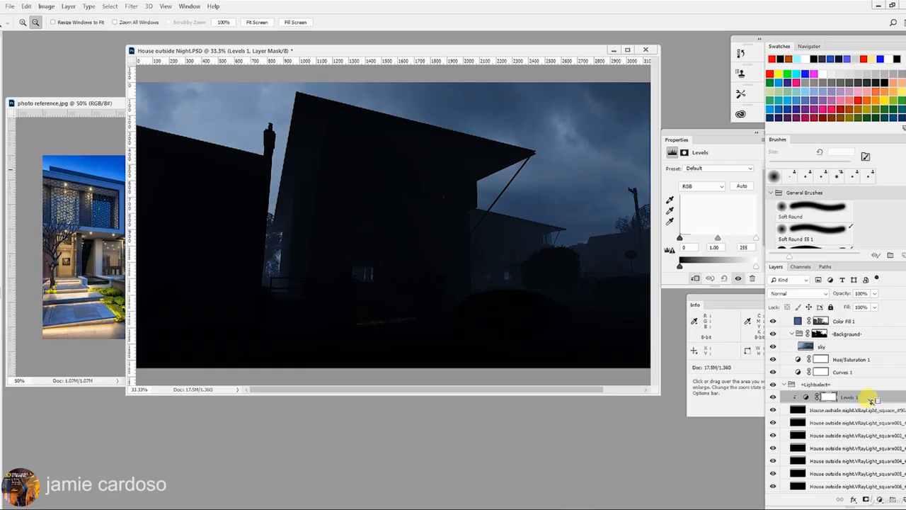
click(824, 411)
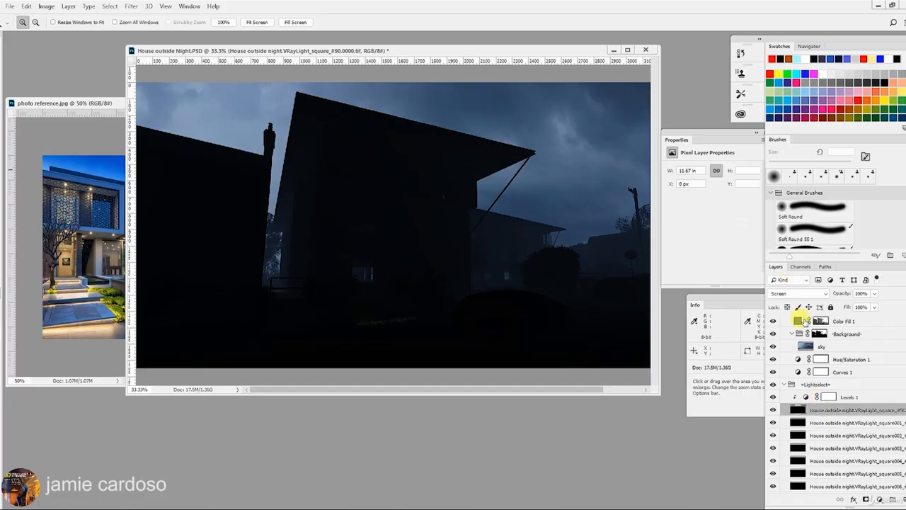
- Hide the light layers from VRayLight_square001 downward, leaving only VRayLight_square_#90 visible among the square lights
scroll(848, 452, down, 1)
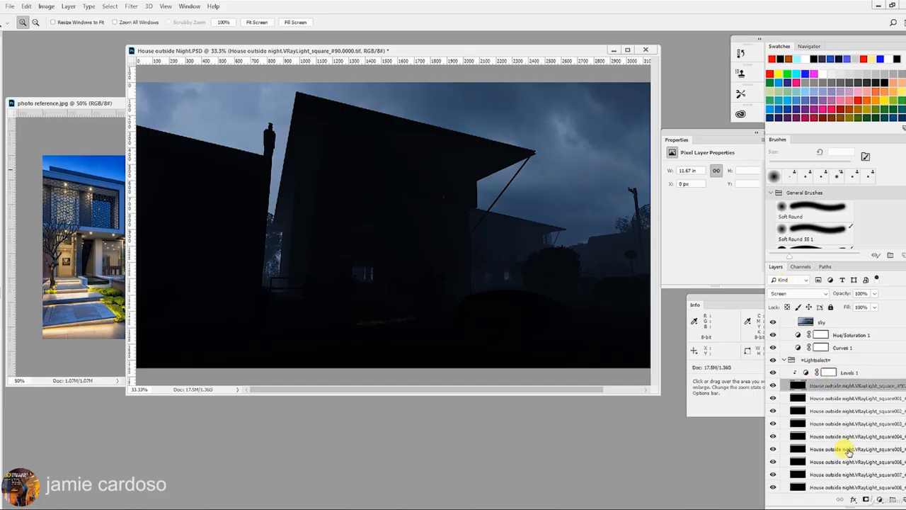
drag(773, 400, 773, 486)
scroll(773, 474, down, 4)
scroll(774, 468, down, 6)
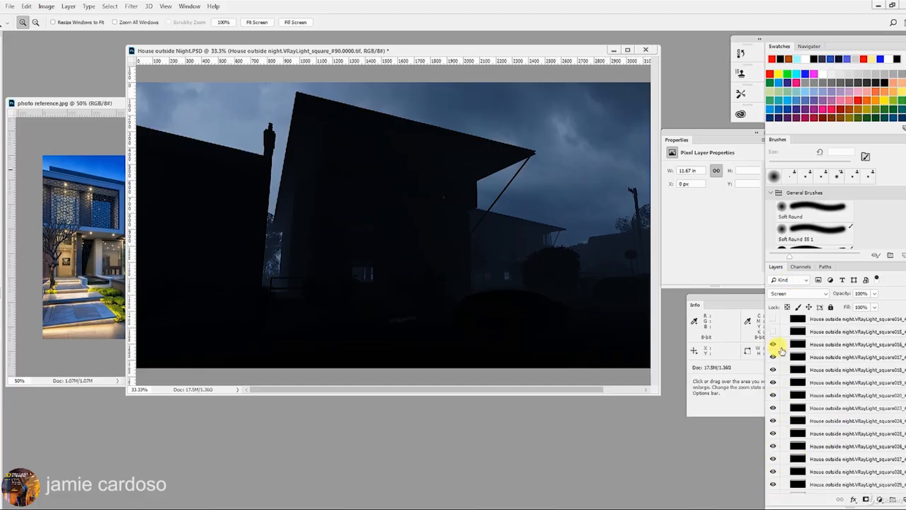
drag(774, 347, 773, 486)
scroll(773, 467, down, 4)
scroll(792, 460, down, 2)
drag(773, 400, 774, 460)
scroll(775, 464, down, 2)
scroll(774, 460, down, 3)
scroll(814, 427, down, 2)
scroll(804, 414, up, 10)
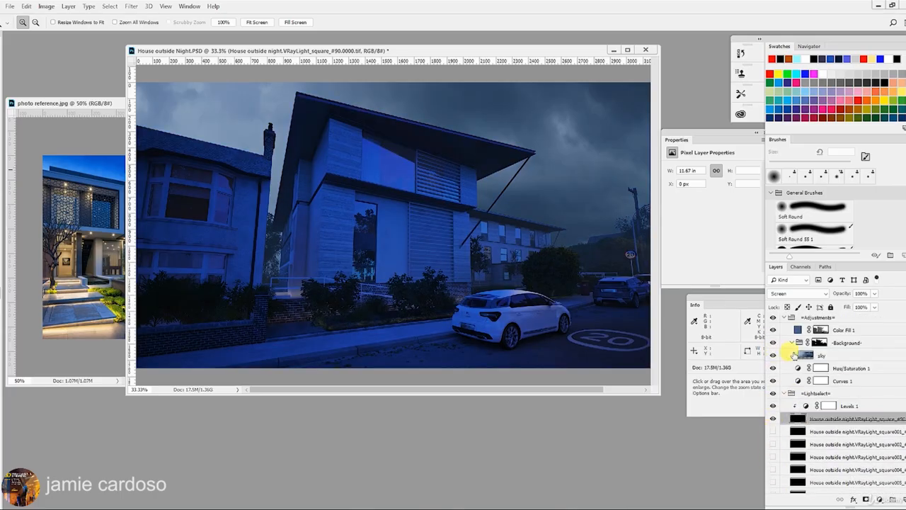
- Set the Levels 1 adjustment's white input to 144 and its midtone to 1.22
click(855, 405)
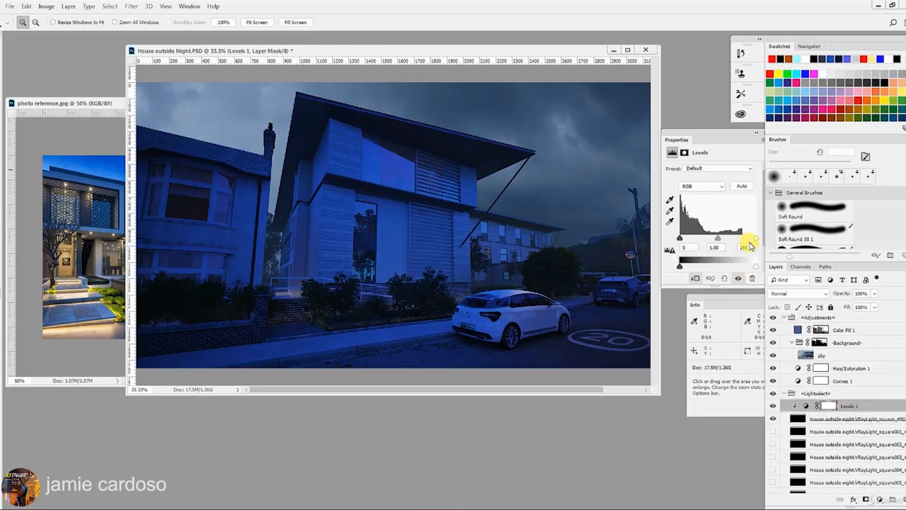
mouse_move(756, 243)
mouse_down()
mouse_move(739, 247)
mouse_move(748, 242)
mouse_up()
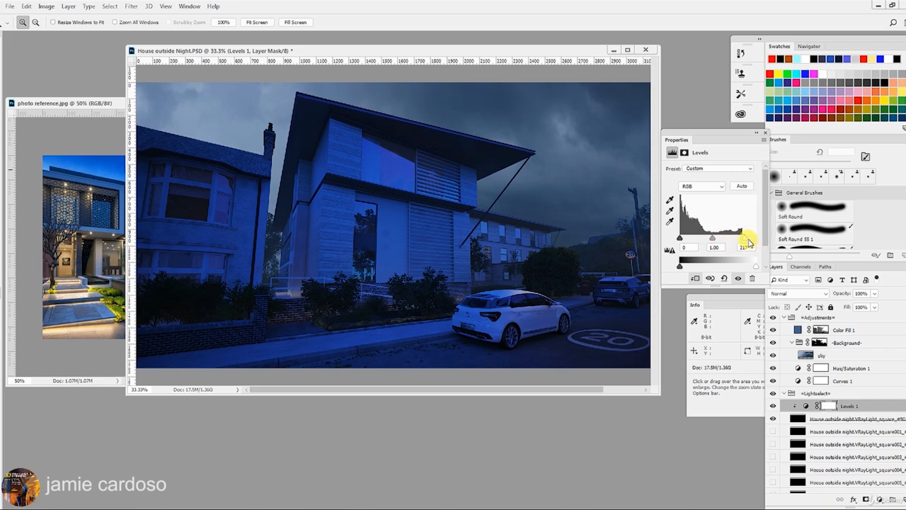
drag(738, 243, 724, 243)
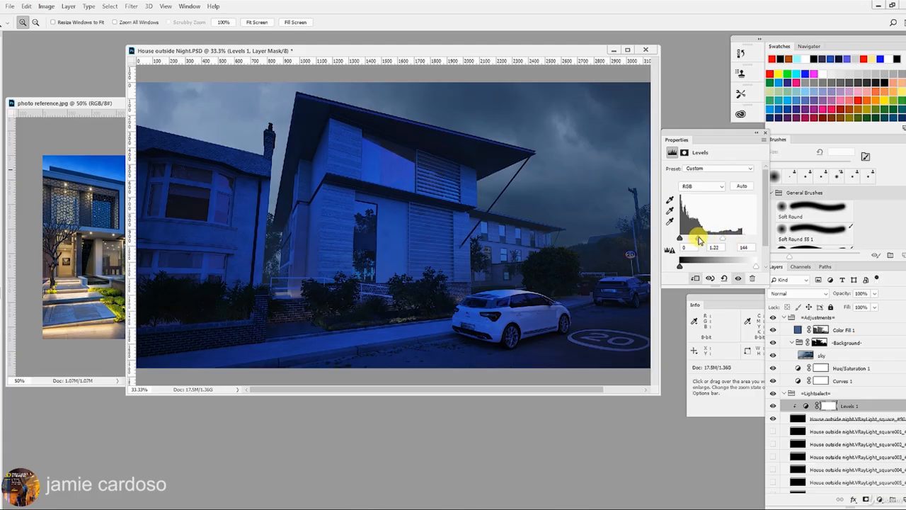
- Compare the image with and without the Levels 1 adjustment and set its midtone to 1.43
click(838, 418)
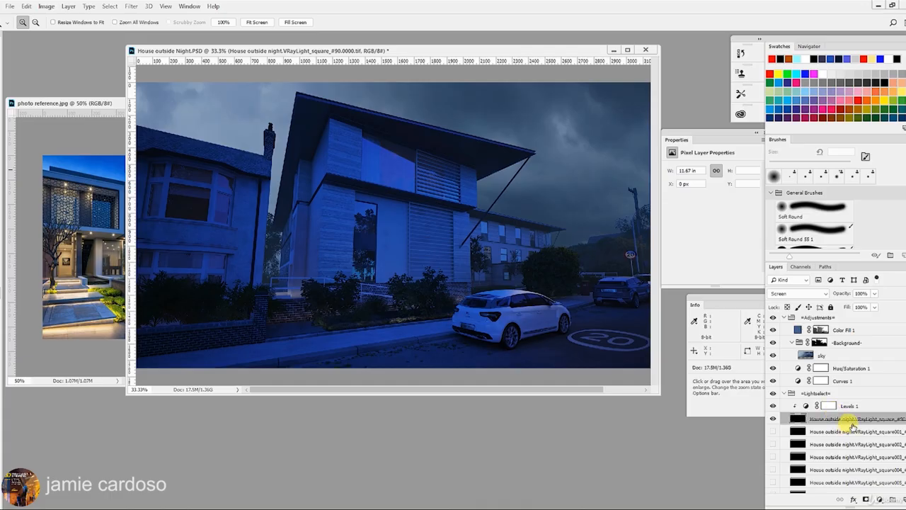
click(806, 407)
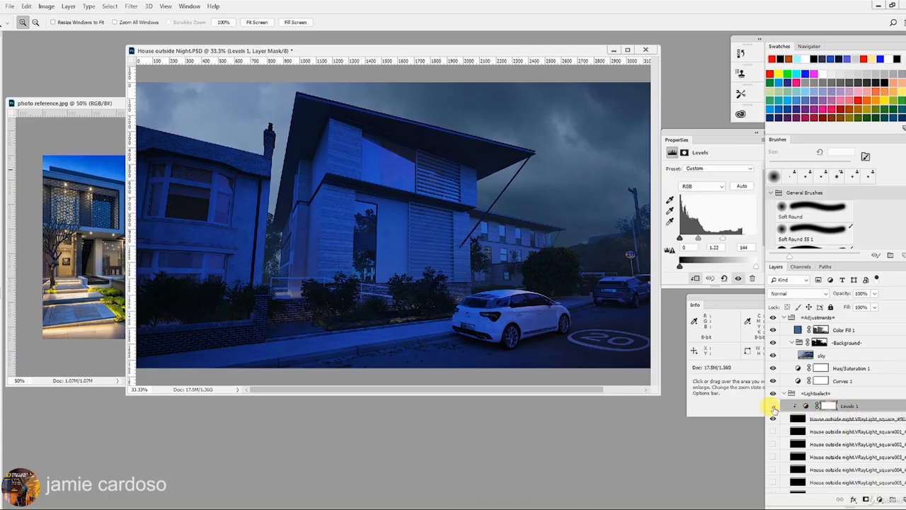
click(773, 407)
click(774, 407)
click(774, 407)
click(774, 406)
drag(699, 239, 698, 240)
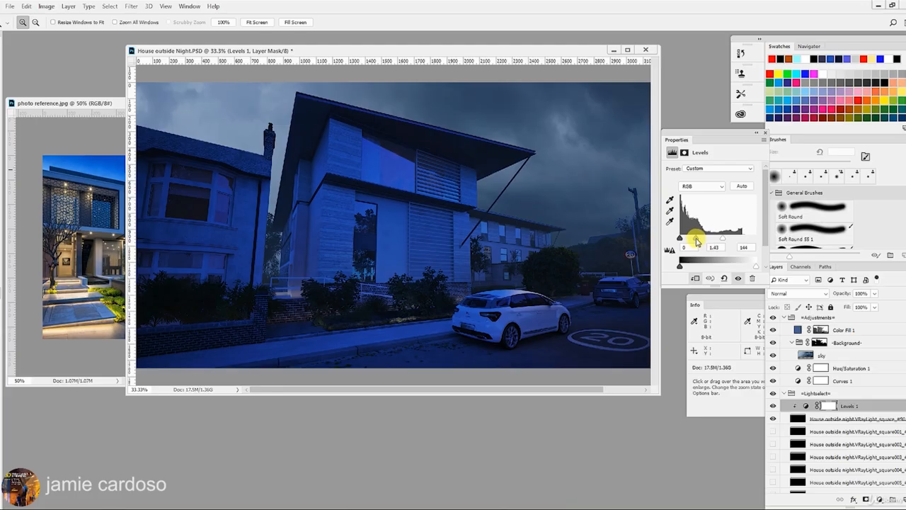
- Add a second clipped Levels adjustment directly above the VRayLight_square_#90 layer and rename it Levels colour
click(848, 418)
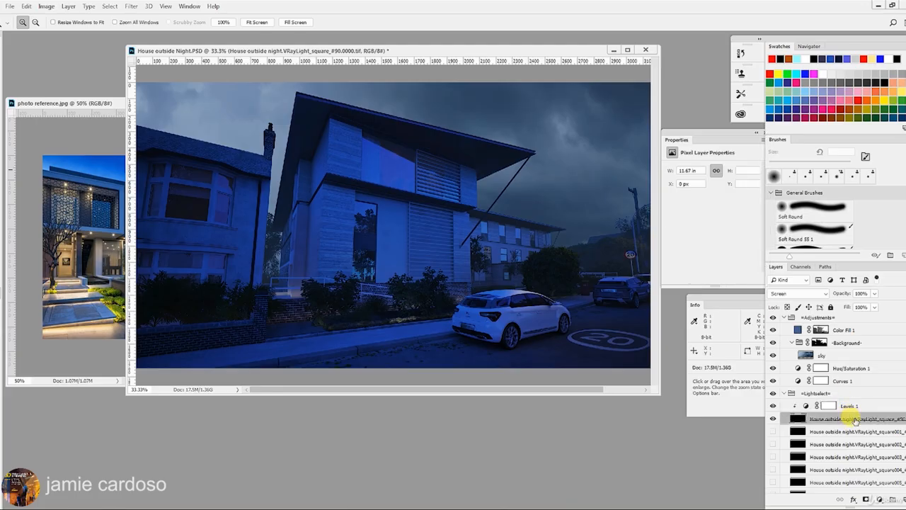
click(879, 499)
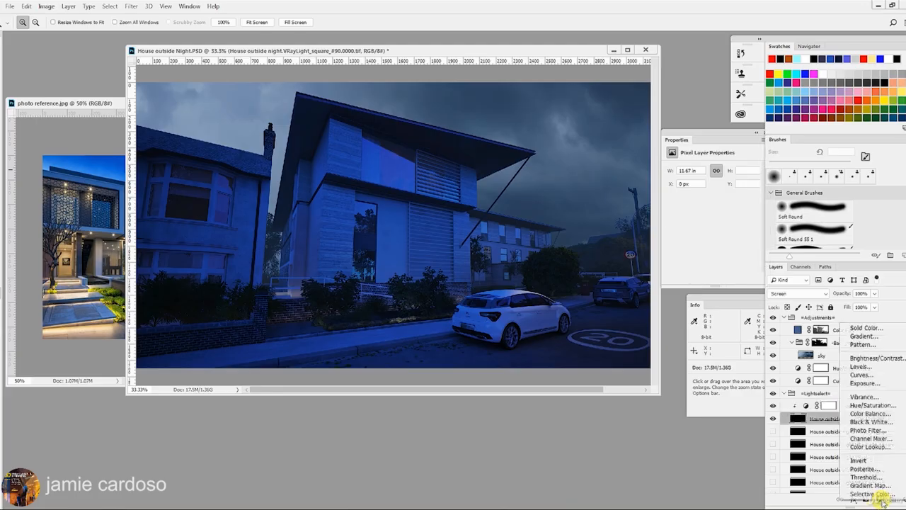
click(876, 373)
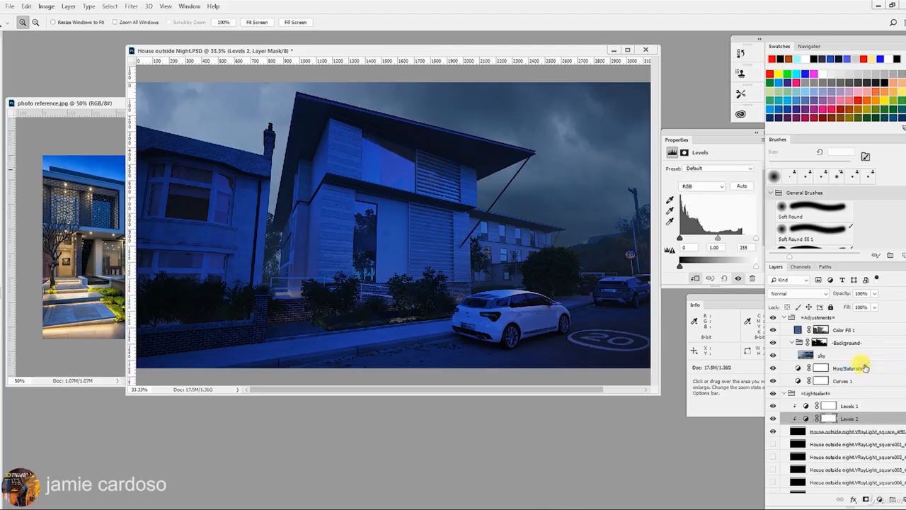
double_click(849, 418)
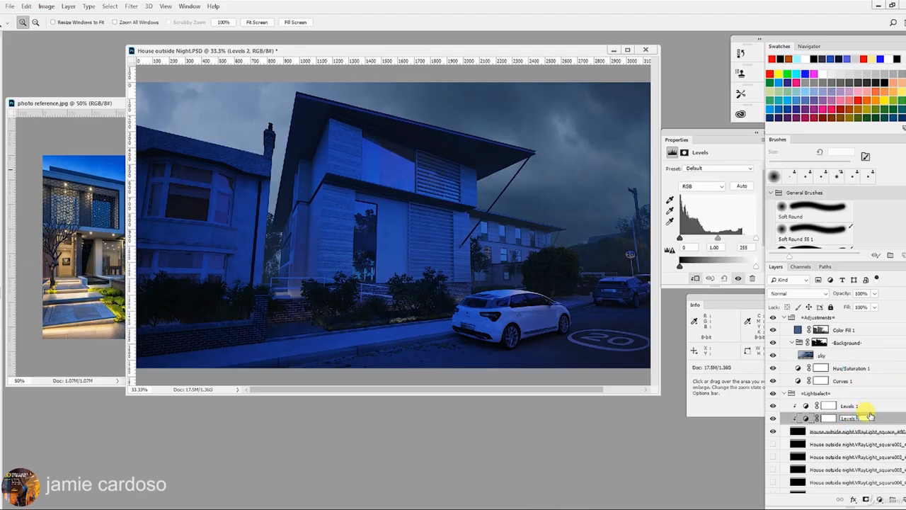
key(Return)
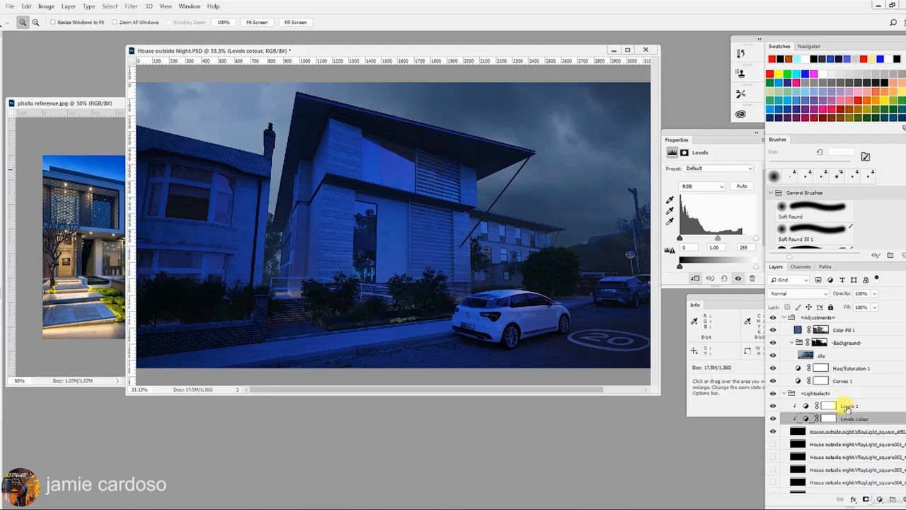
- Try the Red channel's midtone at 1.29 on the Levels colour adjustment and undo the change
click(847, 407)
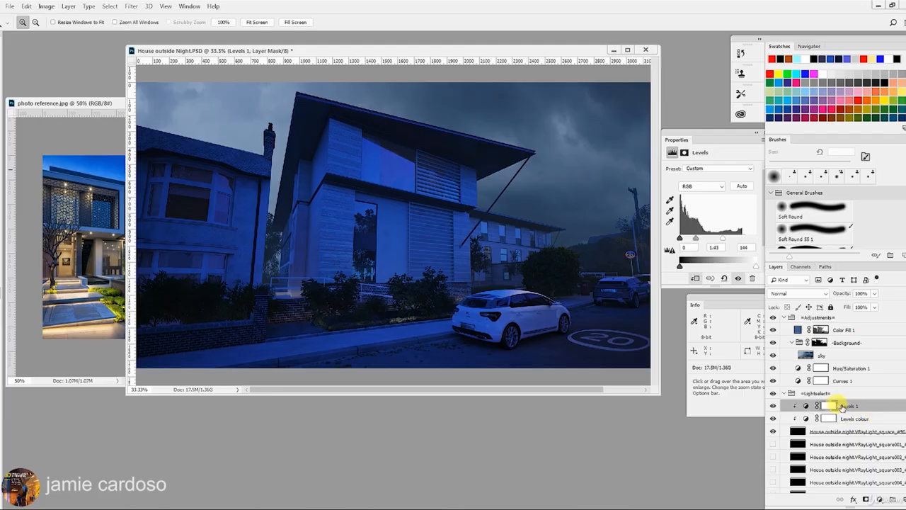
click(849, 418)
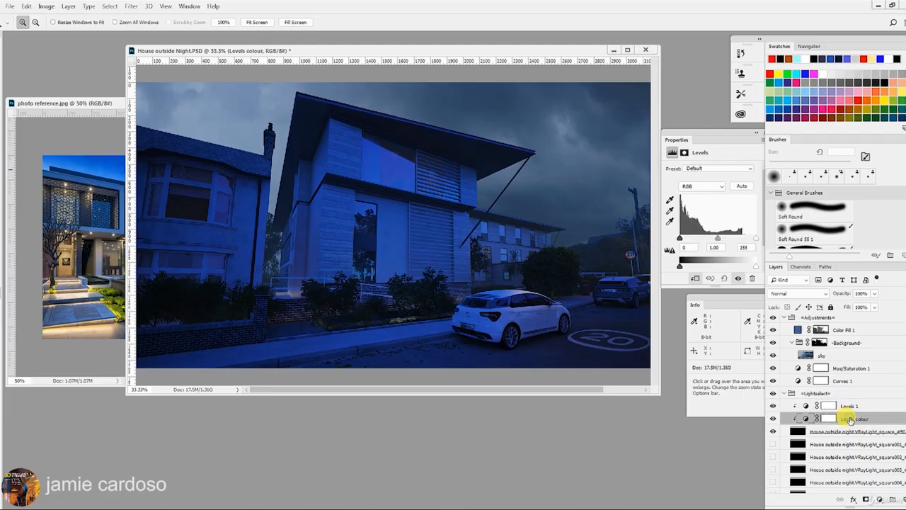
click(699, 187)
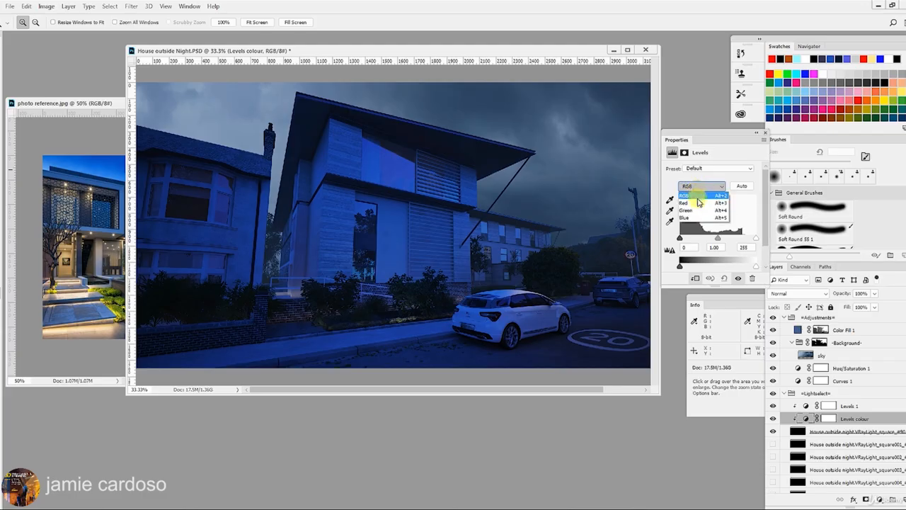
click(699, 196)
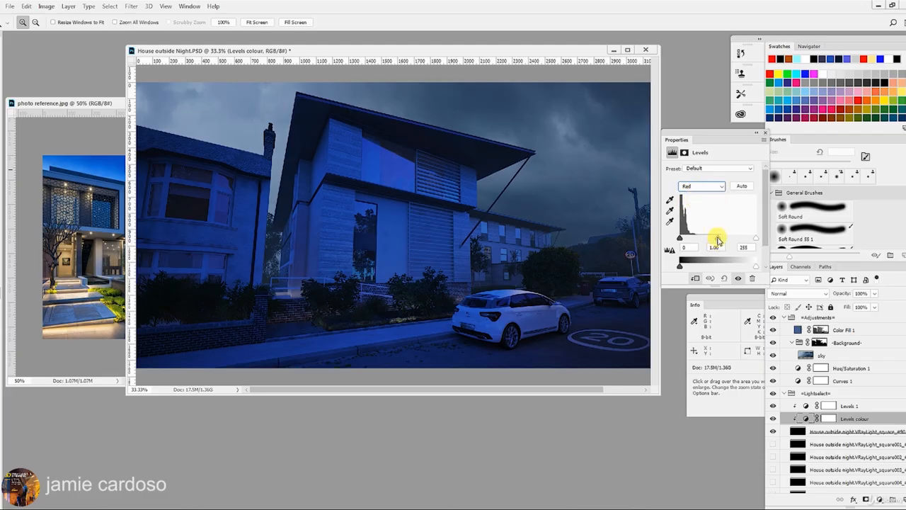
mouse_move(716, 241)
mouse_down()
mouse_move(702, 240)
mouse_move(713, 239)
mouse_up()
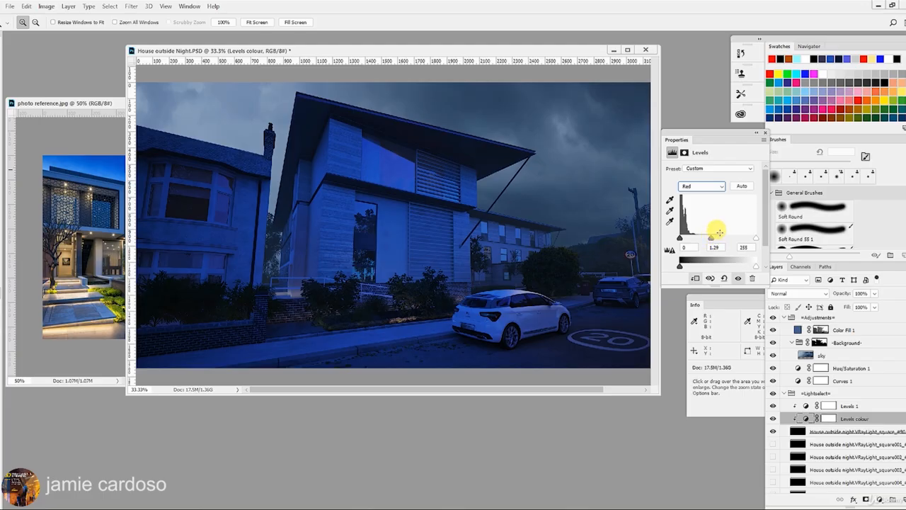
key(ctrl+z)
- Try the Blue channel's midtone at 0.68 on the Levels colour adjustment
click(714, 184)
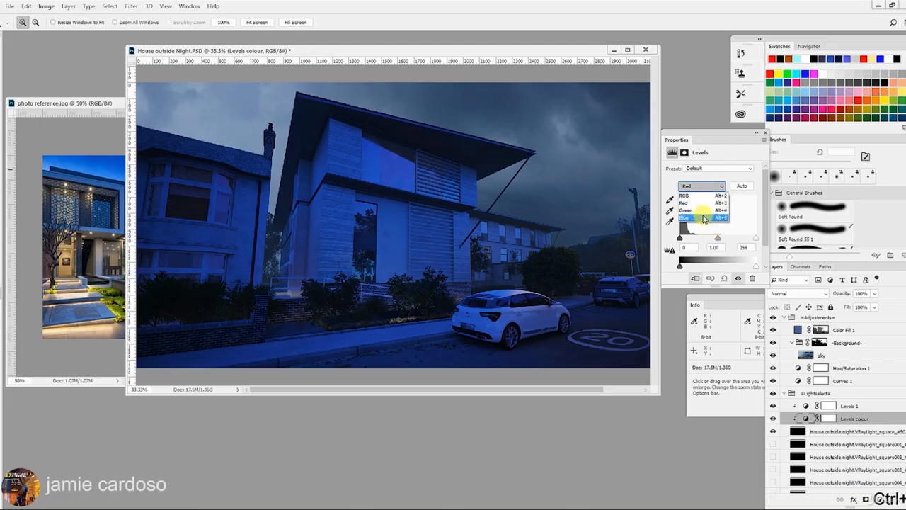
click(703, 218)
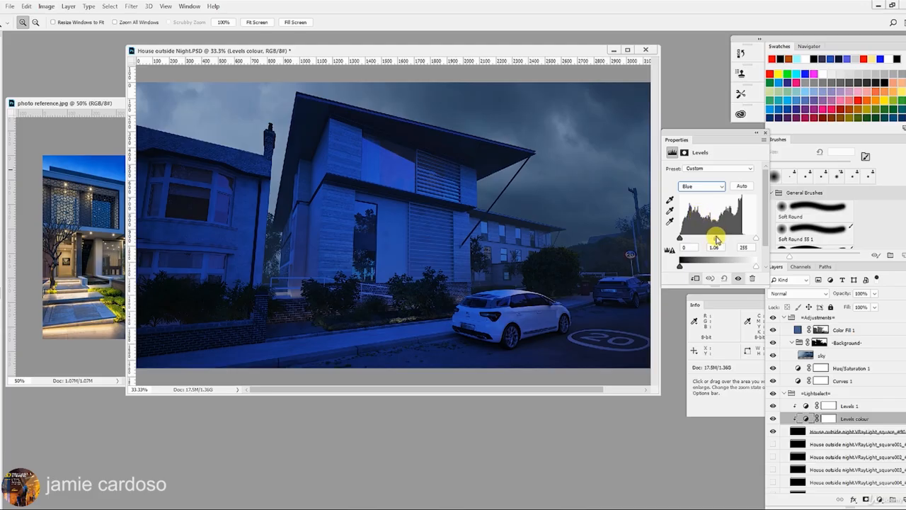
mouse_move(726, 238)
mouse_down()
mouse_move(738, 236)
mouse_move(710, 237)
mouse_up()
- Raise the Green and Red channel midtones slightly above 1.00 on the Levels colour adjustment
click(707, 186)
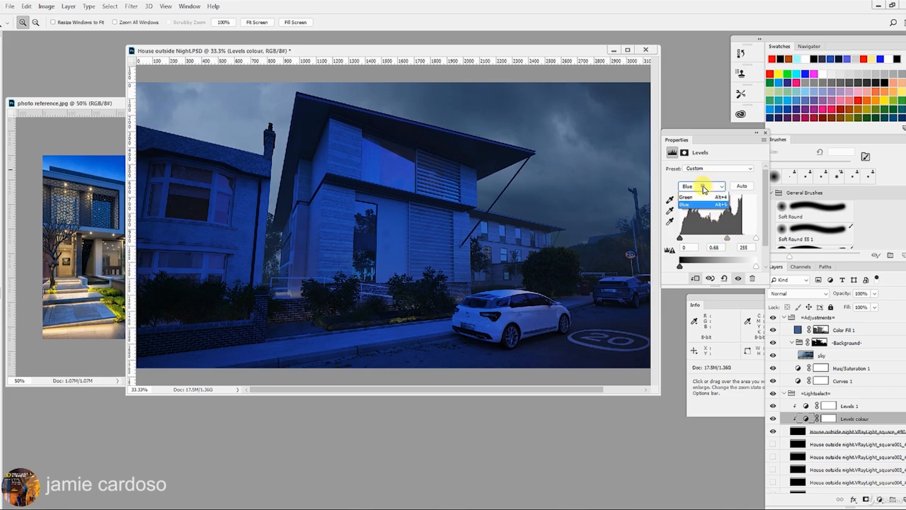
click(701, 205)
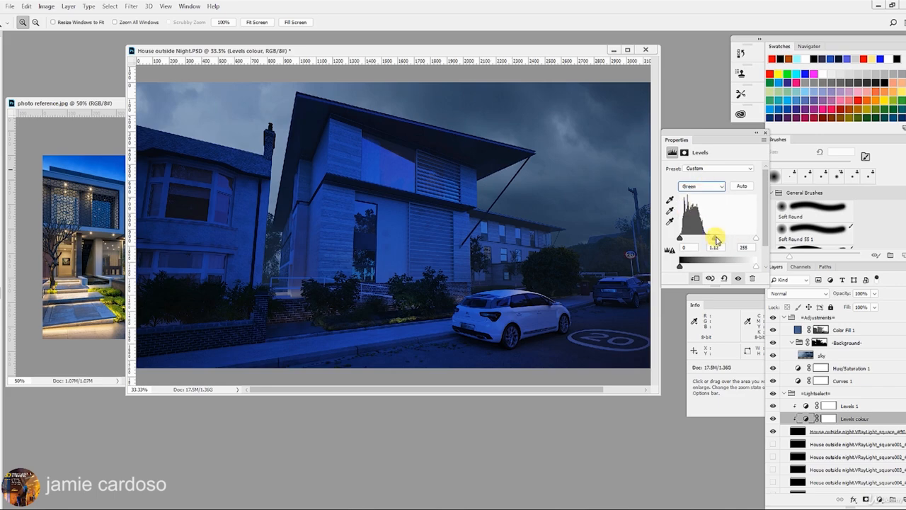
click(702, 186)
click(693, 203)
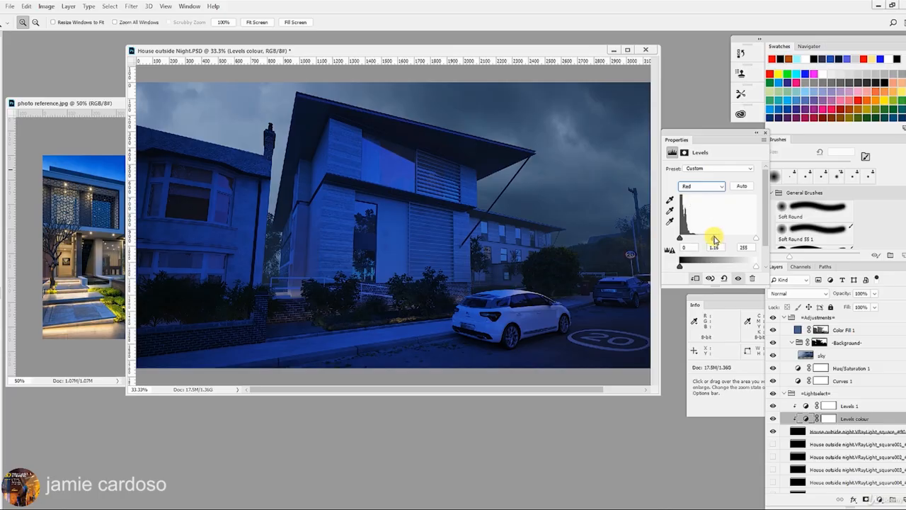
- Set the Blue channel's midtone to 0.94 on the Levels colour adjustment
click(703, 186)
click(701, 220)
mouse_move(729, 238)
mouse_down()
mouse_move(704, 240)
mouse_move(724, 236)
mouse_up()
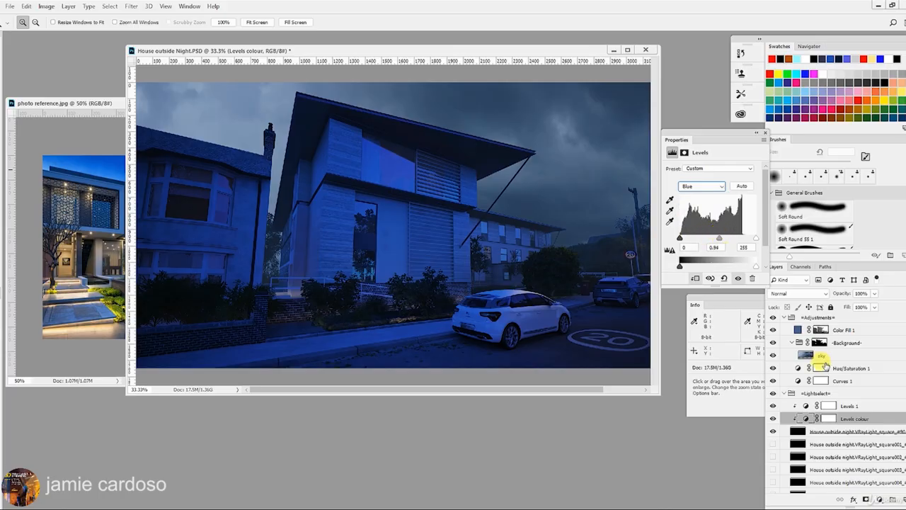
- Set the Levels 1 adjustment's white input to 118, with its midtone at 1.43
click(828, 405)
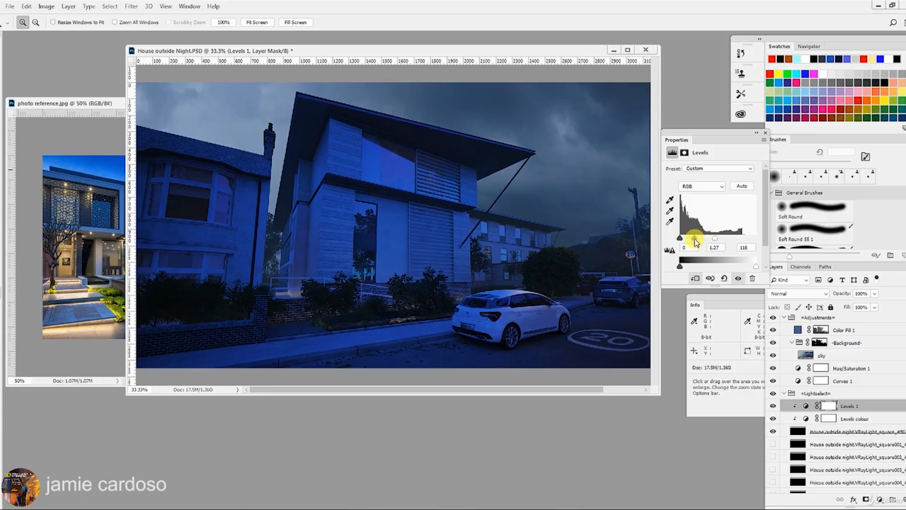
drag(695, 243, 689, 241)
- Add a layer mask to the VRayLight_square_#90 light layer
click(825, 431)
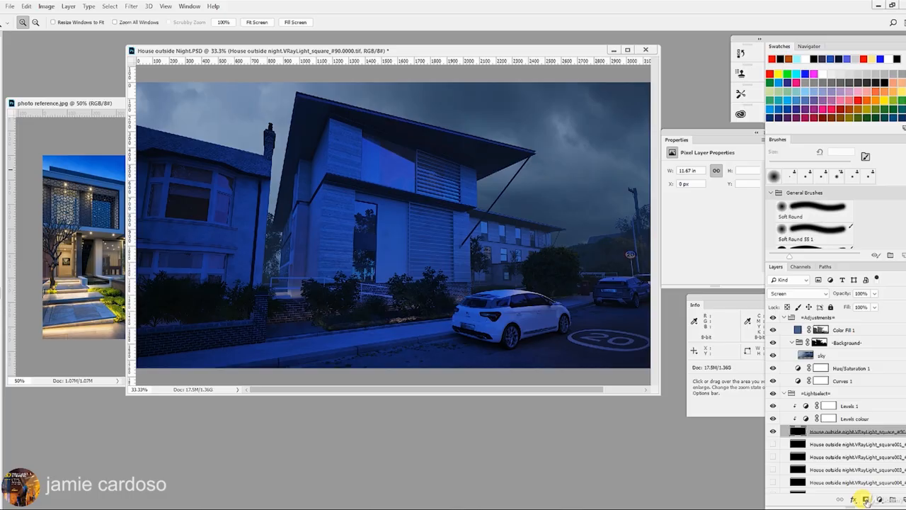
click(865, 500)
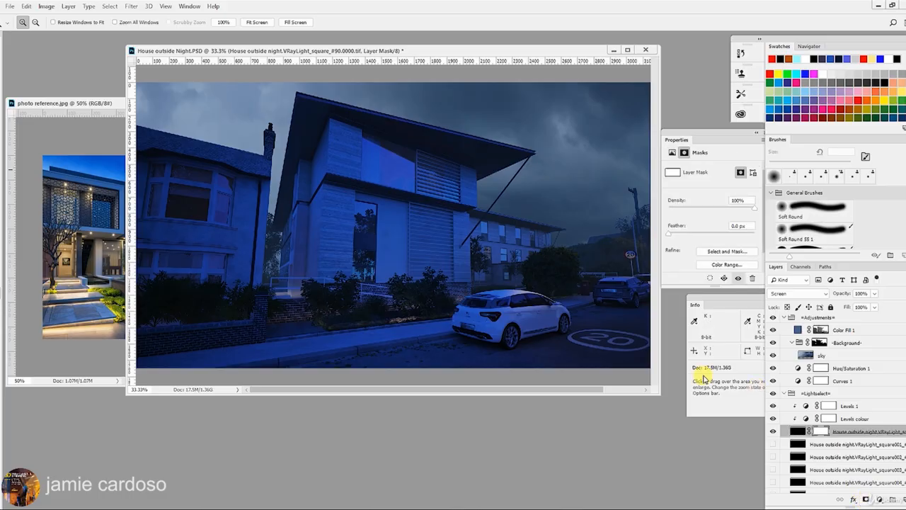
- Try painting the light layer's mask over the planting bed with a 90 px soft brush at 100% opacity, and undo the strokes
click(398, 317)
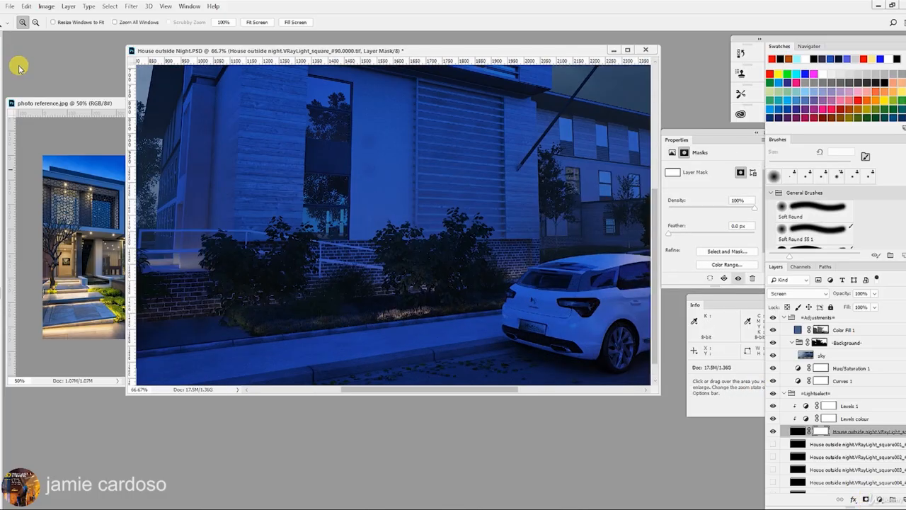
click(404, 315)
click(405, 320)
alt+click(405, 320)
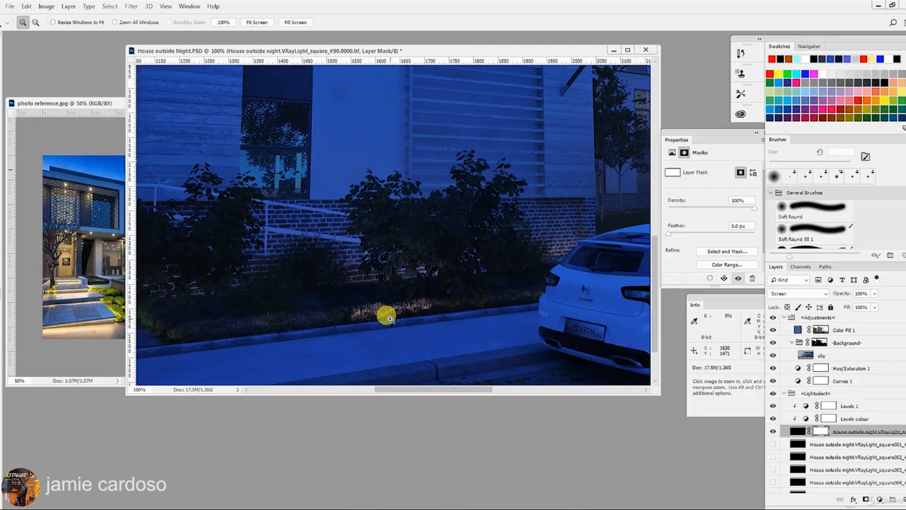
alt+click(405, 320)
alt+click(405, 320)
key(b)
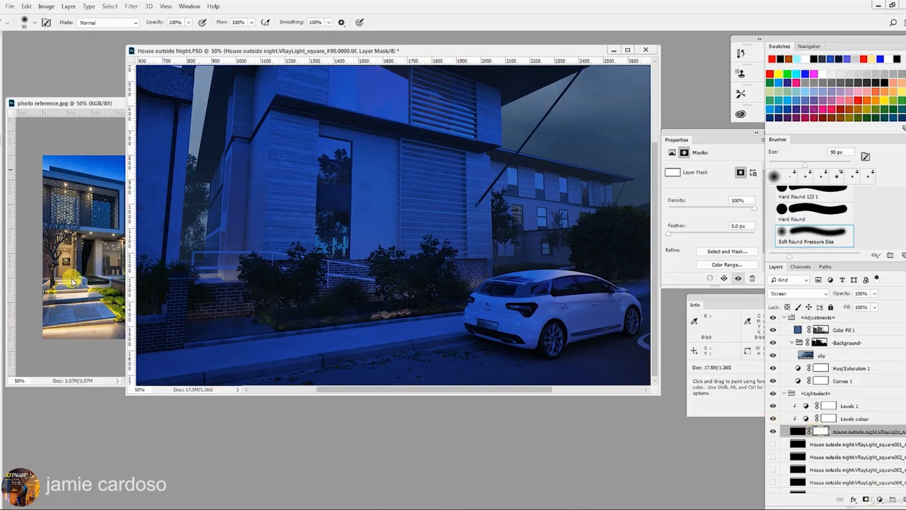
drag(393, 303, 422, 310)
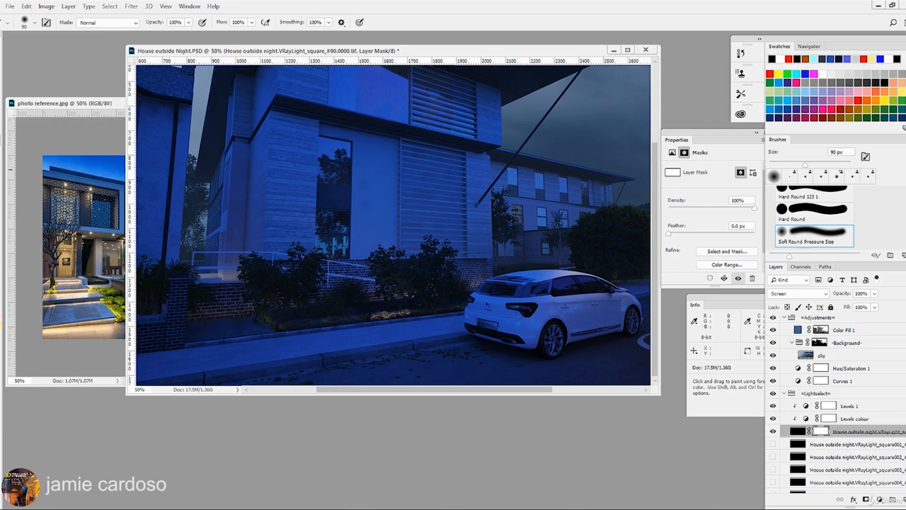
mouse_move(282, 321)
mouse_down()
mouse_move(407, 307)
mouse_move(273, 322)
mouse_move(260, 310)
mouse_up()
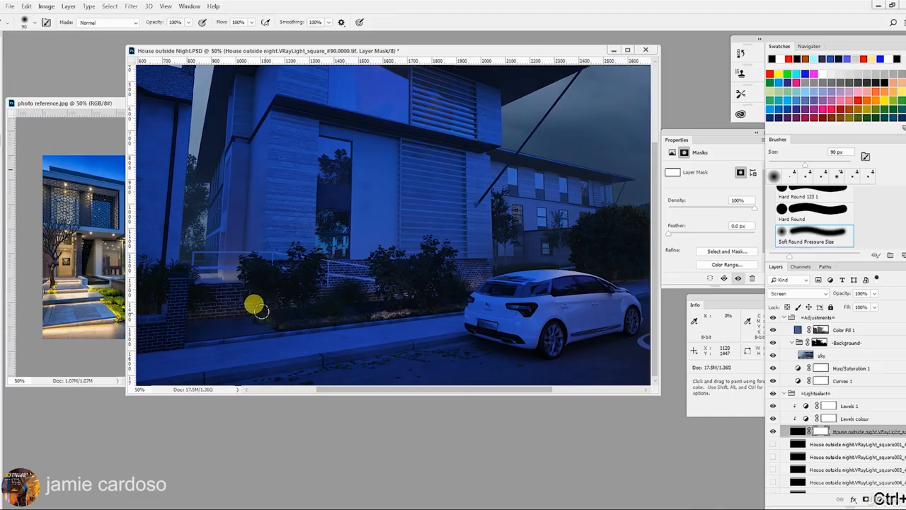
- Paint the light layer's mask over the bright grass in the planting bed at 10% brush opacity, and return the brush opacity to 100%
click(189, 23)
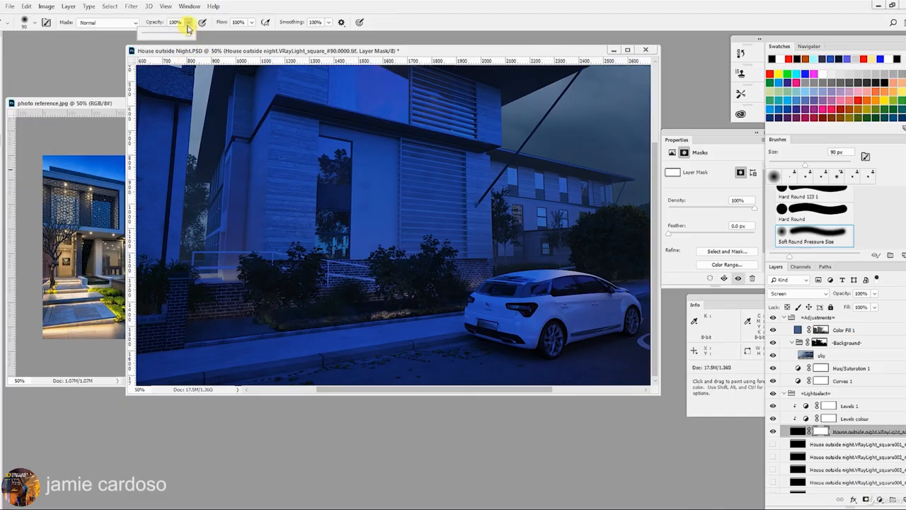
drag(187, 34, 148, 33)
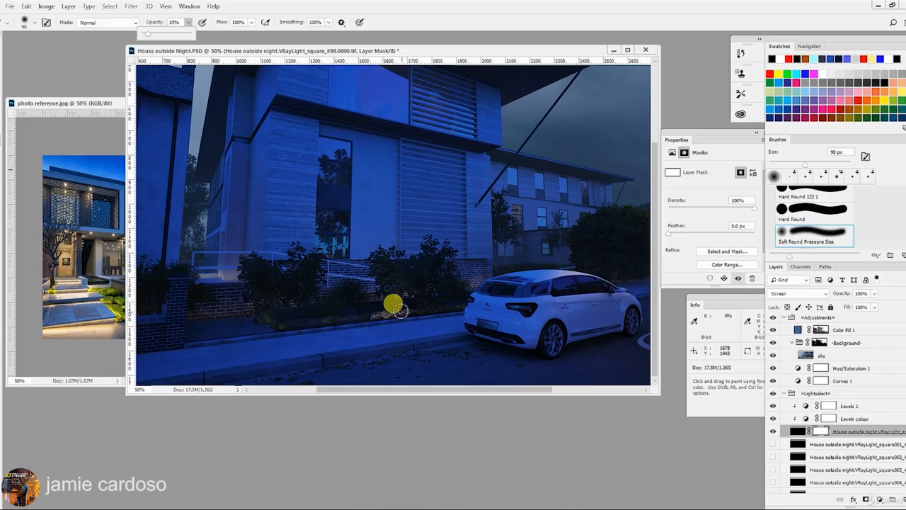
mouse_move(415, 308)
mouse_down()
mouse_move(340, 309)
mouse_move(413, 308)
mouse_move(366, 313)
mouse_move(414, 308)
mouse_move(414, 296)
mouse_move(370, 310)
mouse_move(395, 310)
mouse_move(348, 317)
mouse_move(399, 303)
mouse_move(352, 315)
mouse_move(346, 310)
mouse_move(388, 296)
mouse_move(328, 293)
mouse_up()
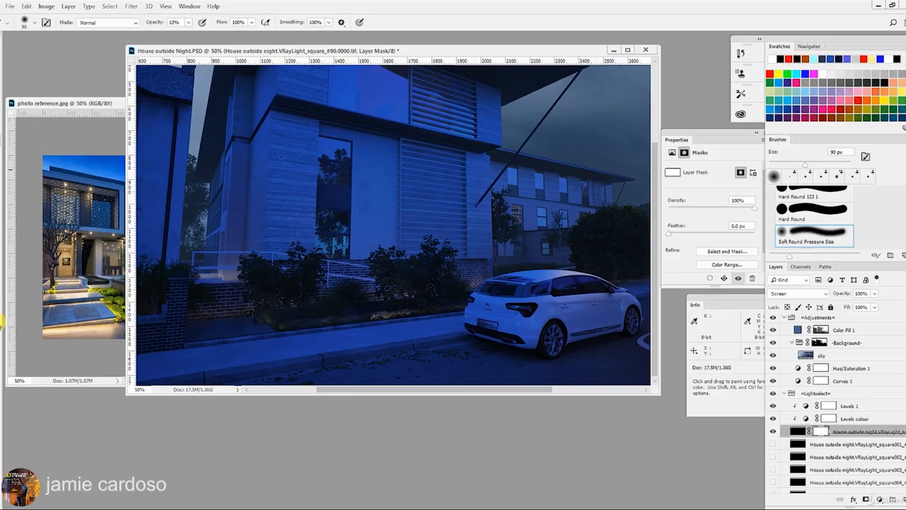
key(0)
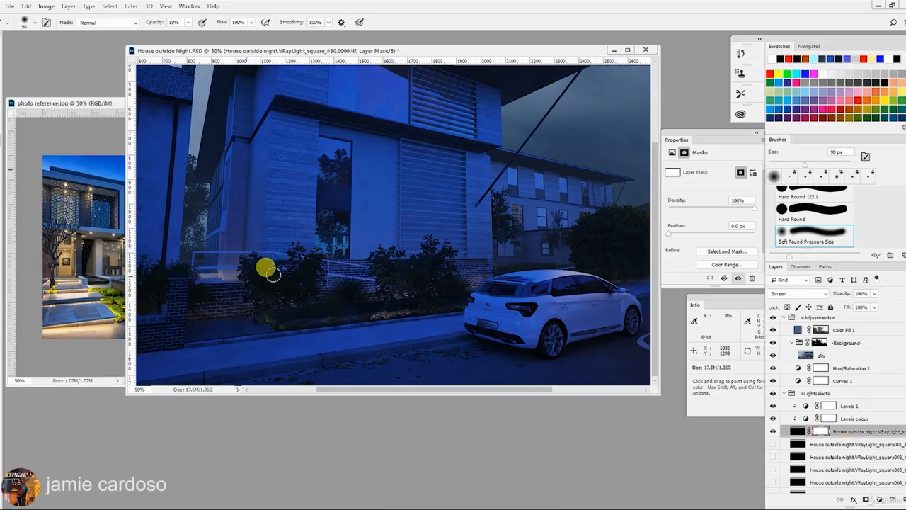
- Compare the image with and without the masked VRayLight_square_#90 layer
click(829, 419)
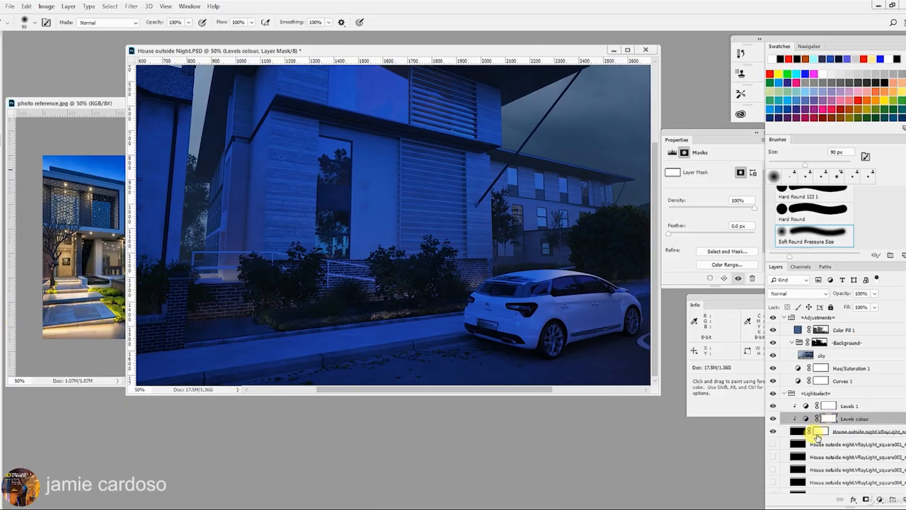
click(820, 431)
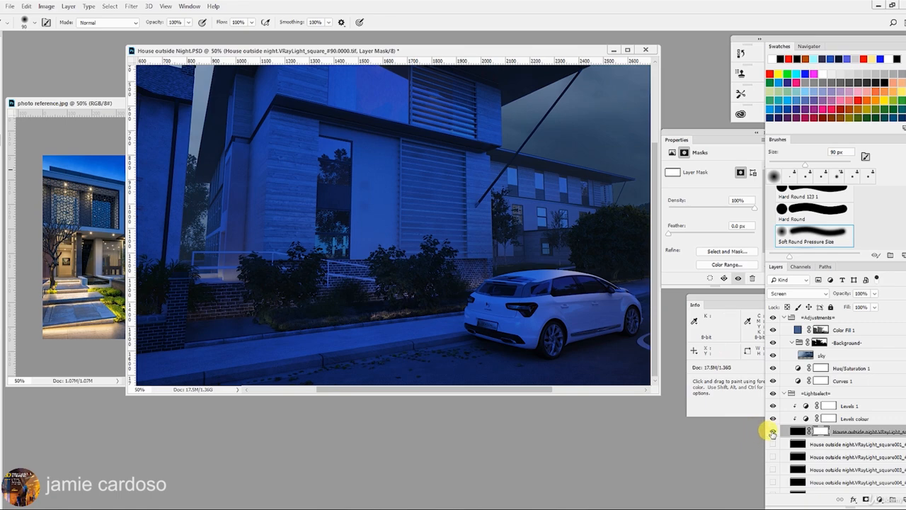
click(772, 432)
click(772, 432)
- Set the Levels 1 adjustment's white input to 70, keeping its midtone at 1.43
click(833, 406)
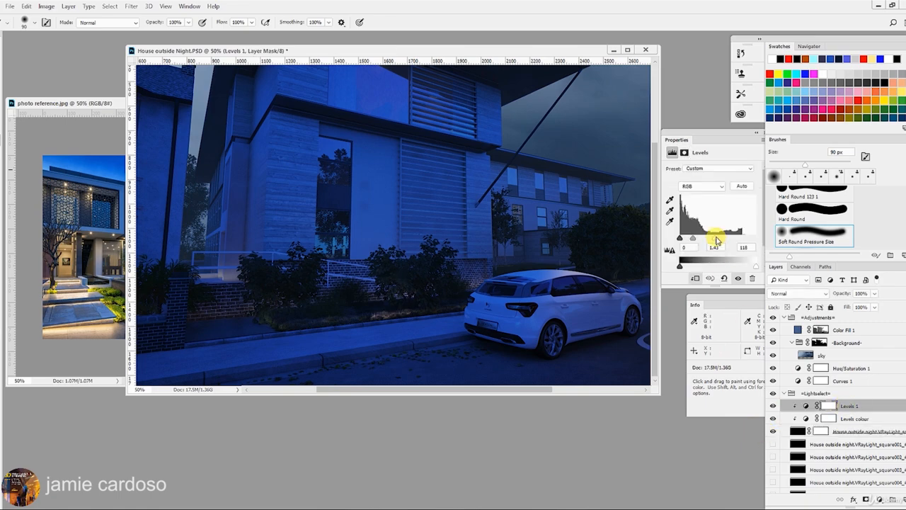
mouse_move(718, 240)
mouse_down()
mouse_move(700, 241)
mouse_move(715, 242)
mouse_up()
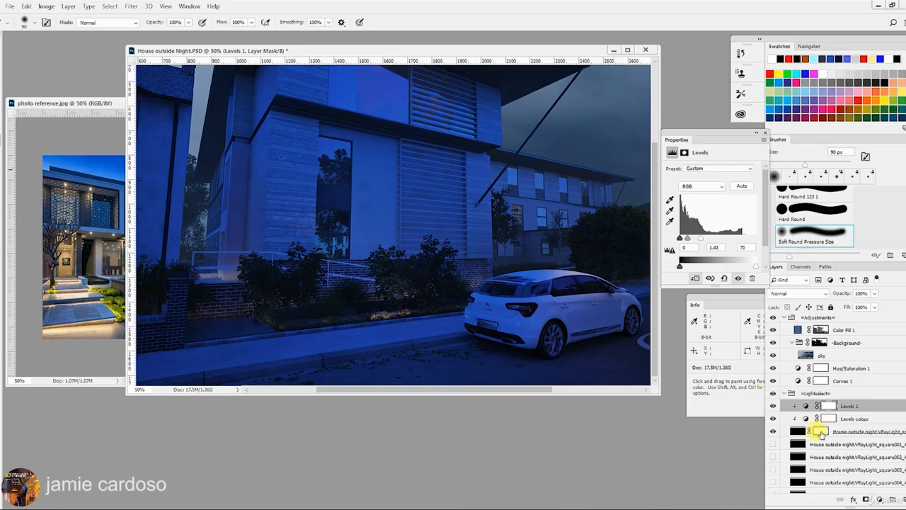
- Examine the VRayLight_square_#90 light on the planting bed up close and in the overall image
click(820, 431)
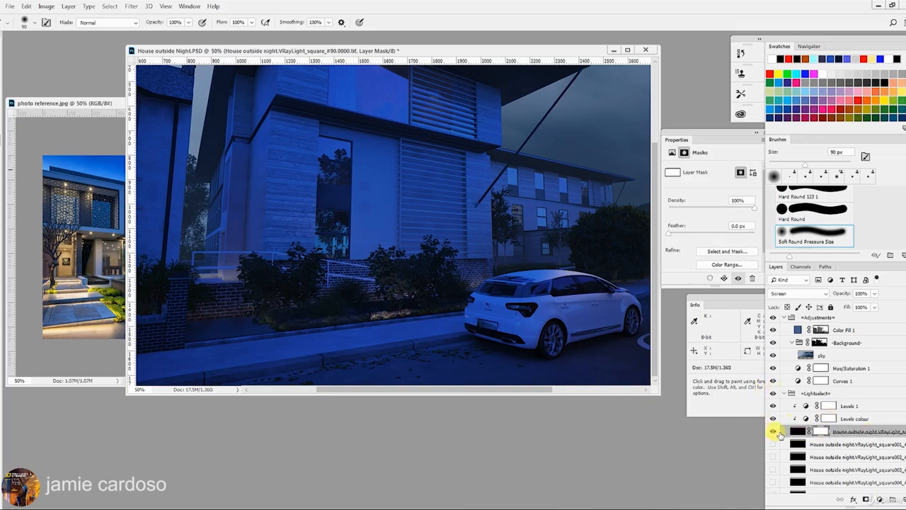
click(835, 406)
click(797, 431)
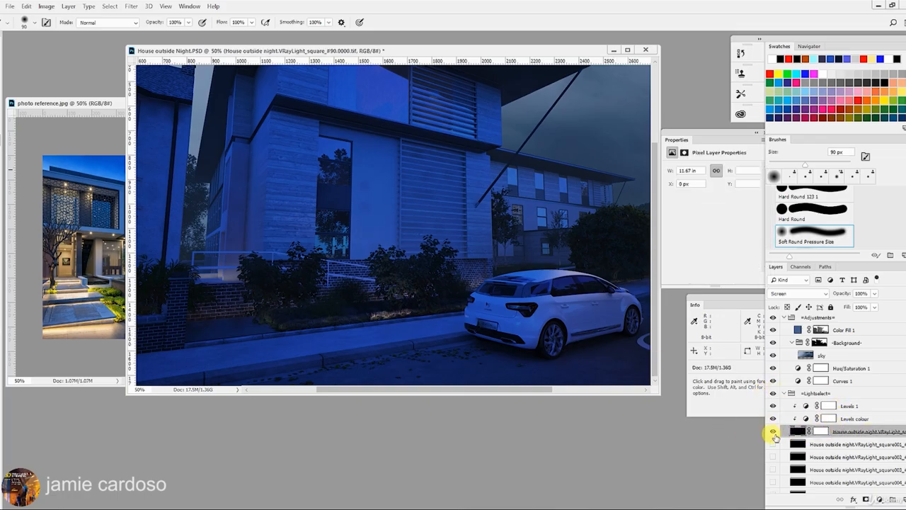
key(z)
click(496, 340)
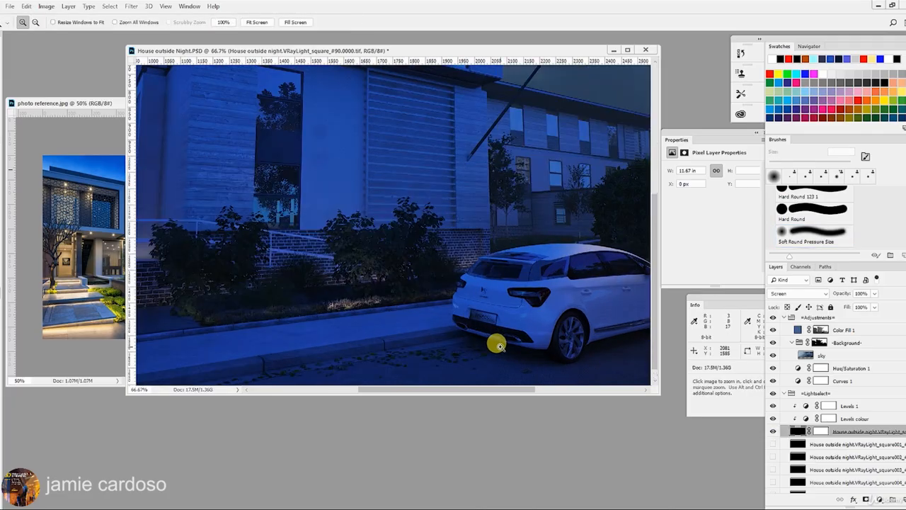
click(432, 298)
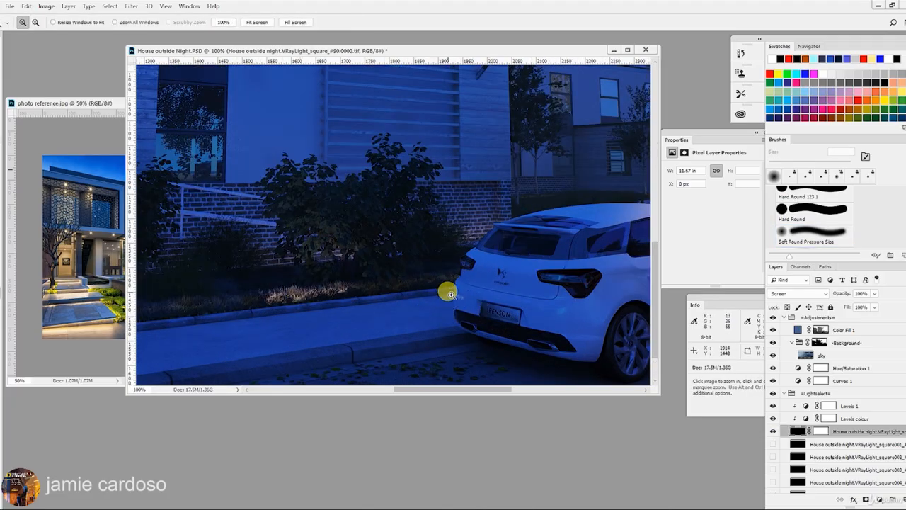
alt+click(401, 305)
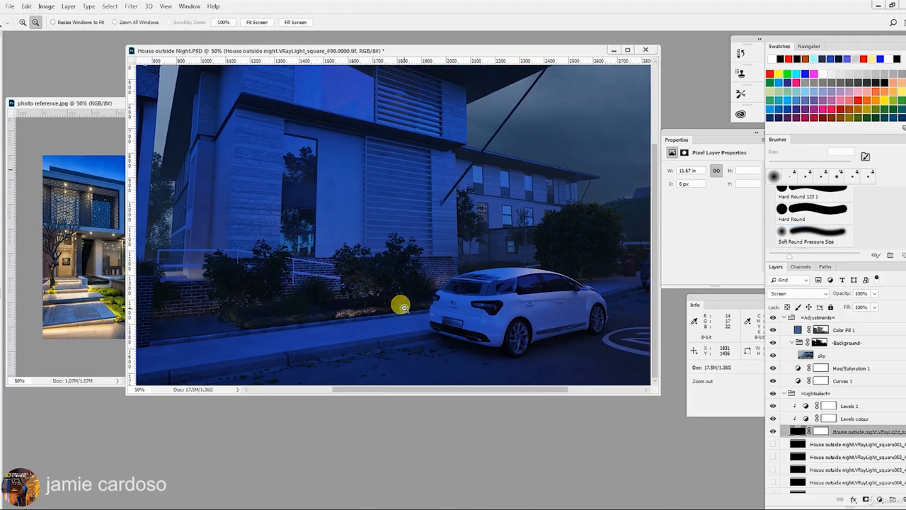
alt+click(331, 316)
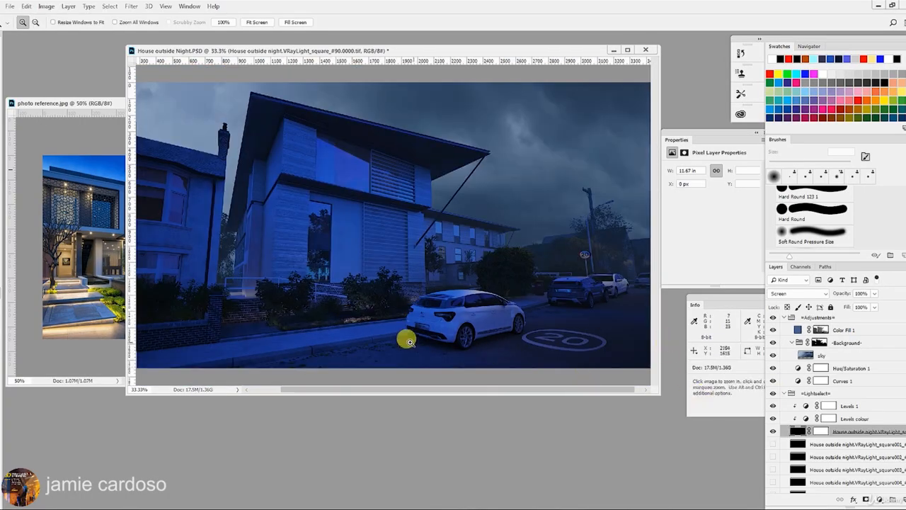
- Show the VRayLight_square001_#91 layer, set its blend mode to Screen, and check its effect by toggling its visibility
scroll(839, 459, down, 3)
click(784, 399)
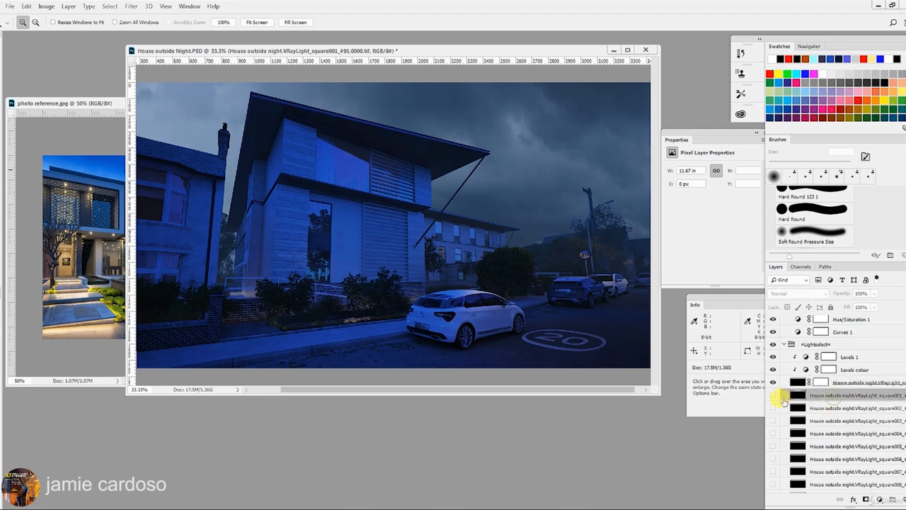
click(773, 396)
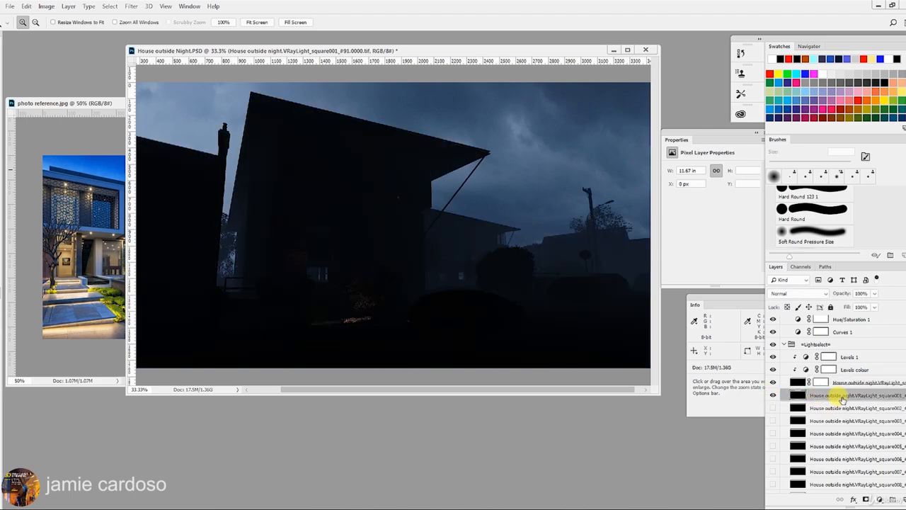
click(796, 293)
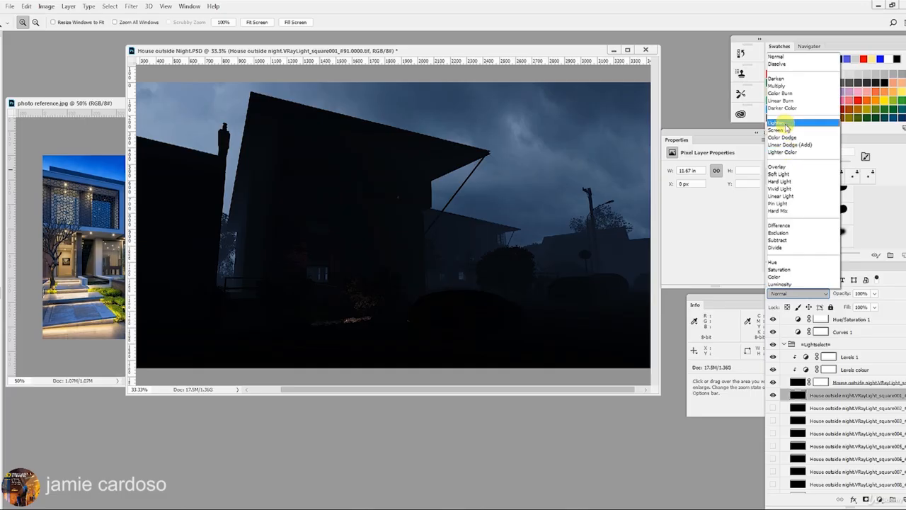
click(786, 131)
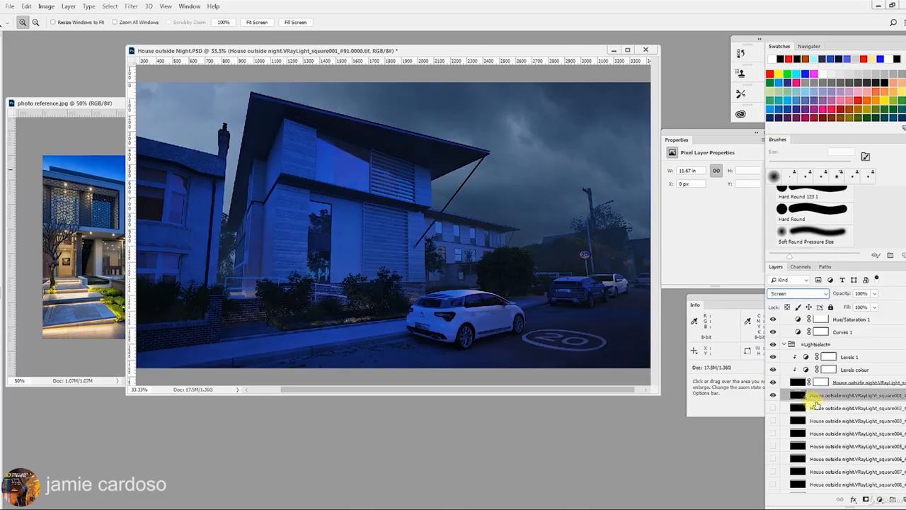
click(773, 395)
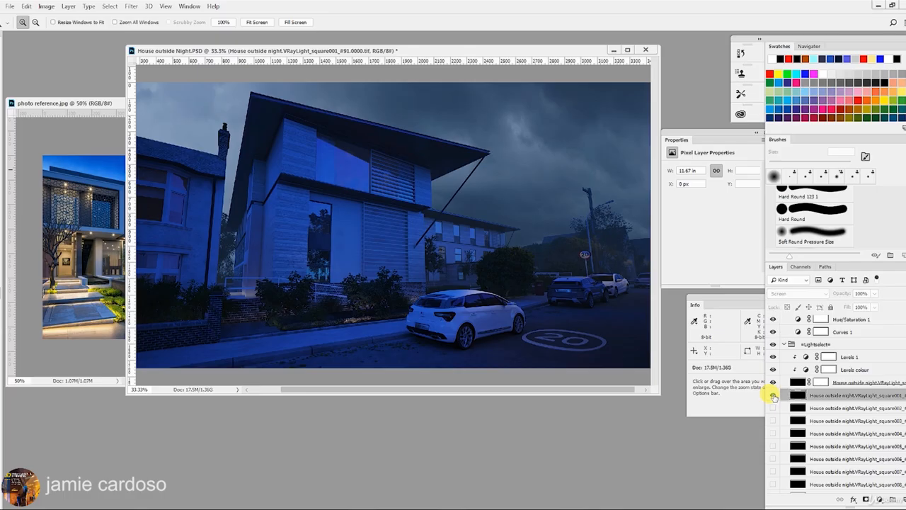
- Duplicate the Levels 1 and Levels colour adjustments together to directly above the VRayLight_square001_#91 layer
click(855, 371)
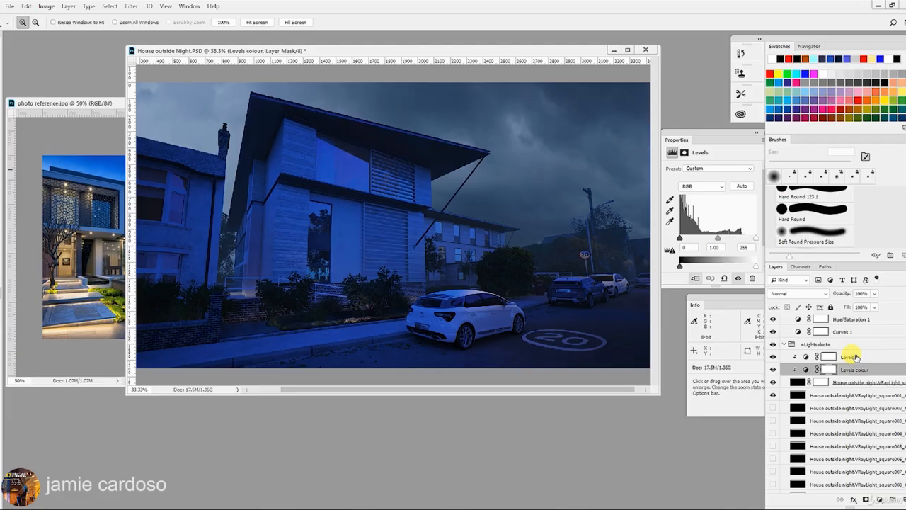
click(855, 357)
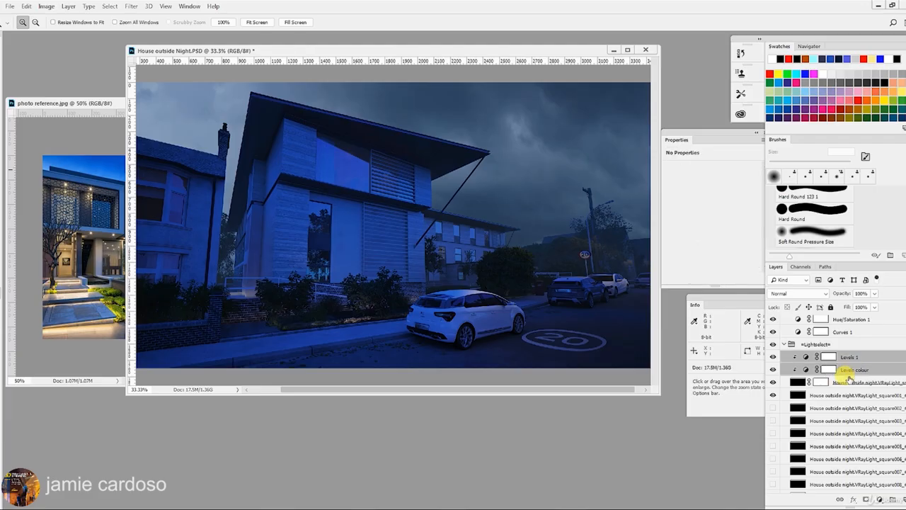
key(alt)
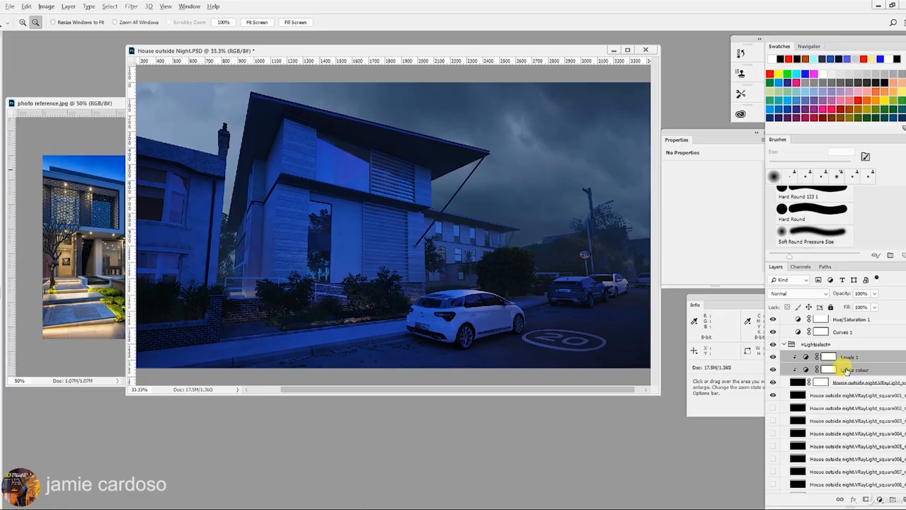
drag(847, 370, 848, 395)
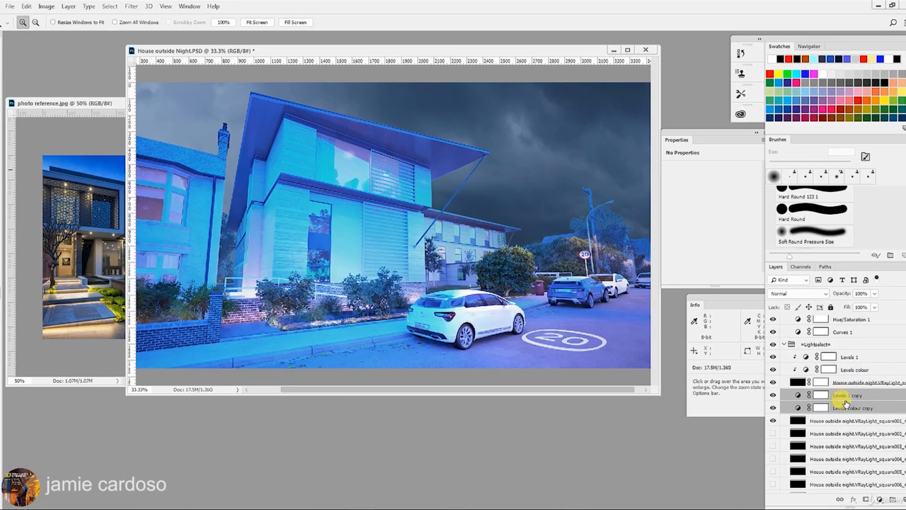
- Clip the Levels colour copy and Levels 1 copy adjustments to the VRayLight_square001_#91 layer
click(845, 408)
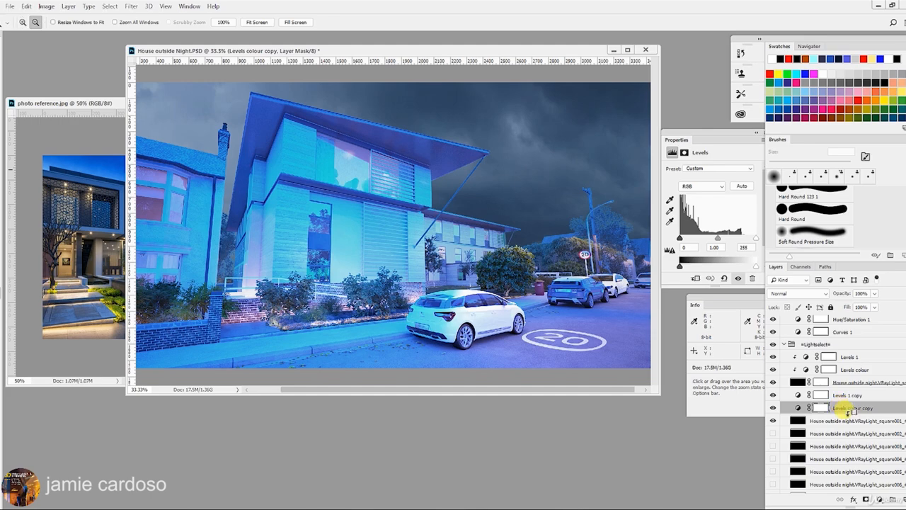
alt+click(849, 412)
click(849, 398)
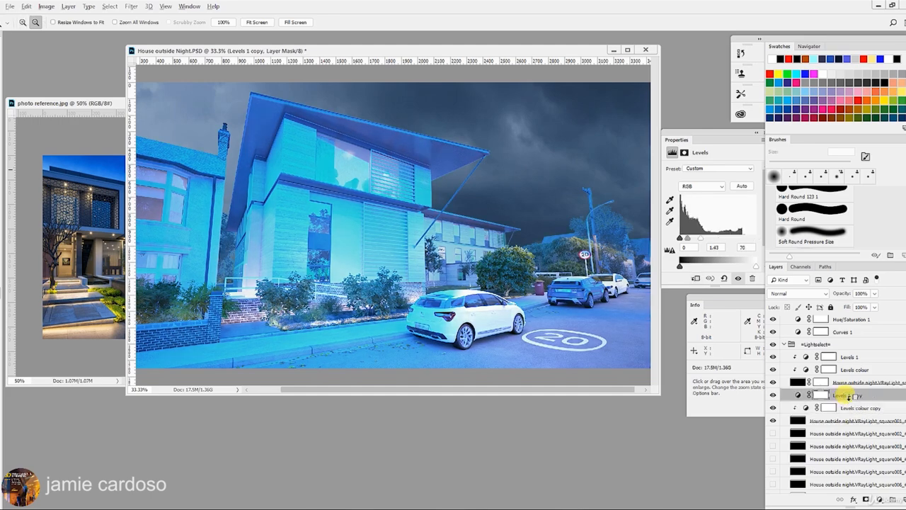
alt+click(849, 398)
- Compare the image with and without the VRayLight_square001_#91 layer and inspect its light on the planting bed and facade up close
click(846, 422)
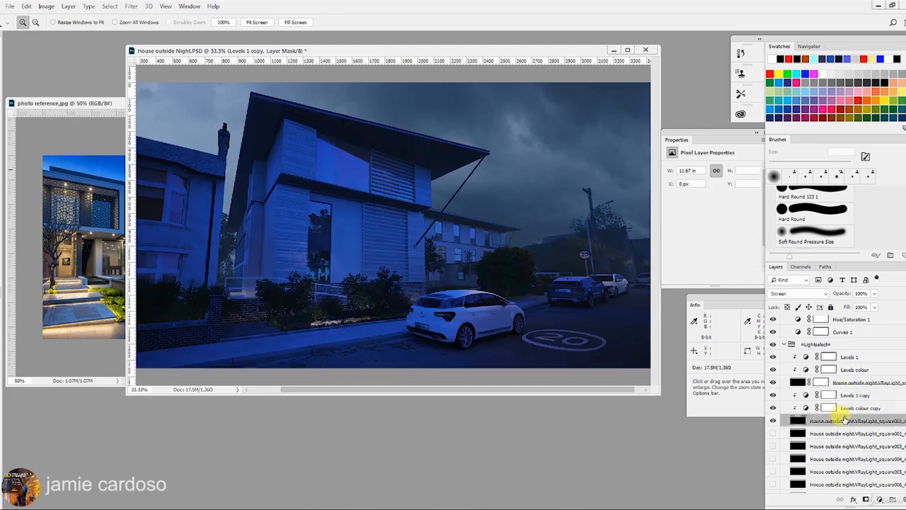
click(773, 422)
click(773, 422)
click(774, 421)
click(773, 421)
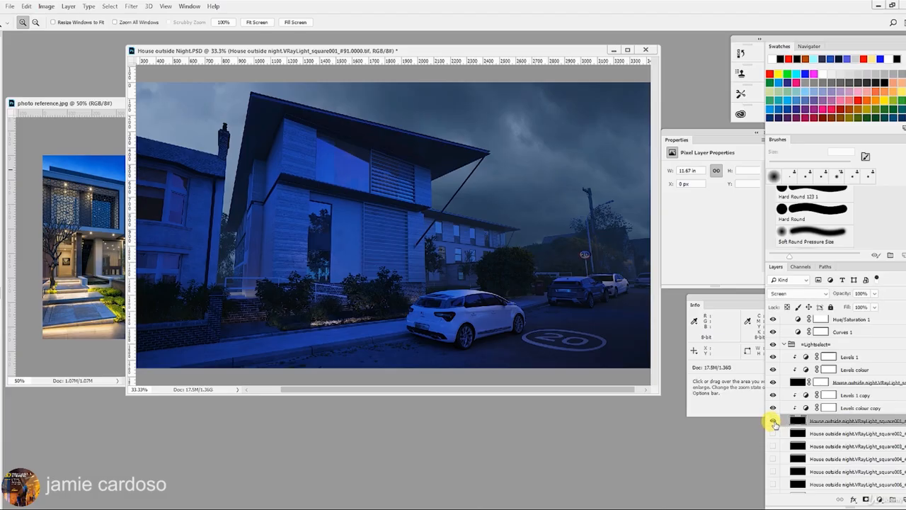
click(773, 422)
click(773, 421)
click(773, 421)
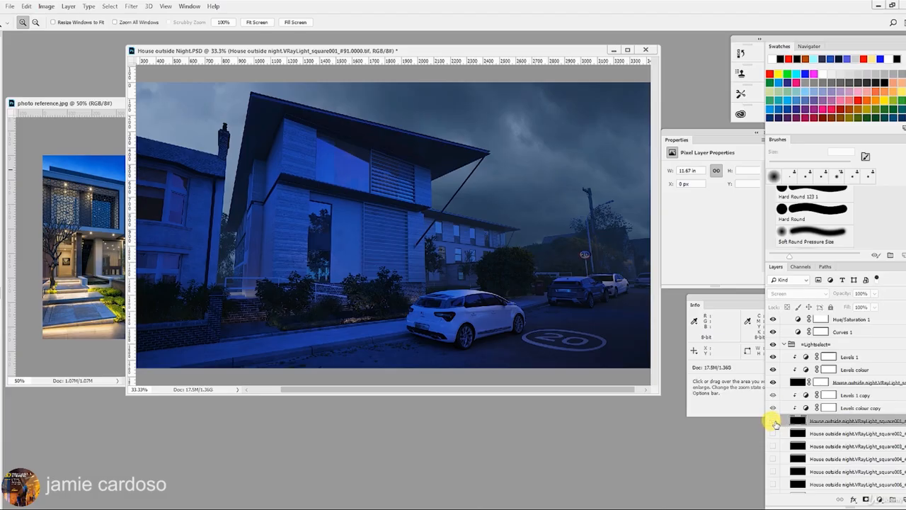
click(773, 422)
click(774, 421)
click(773, 422)
click(326, 271)
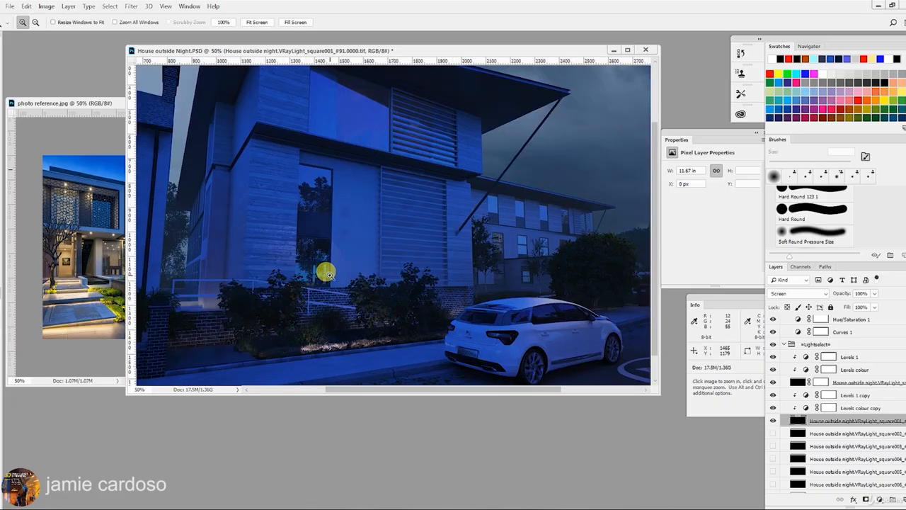
click(325, 273)
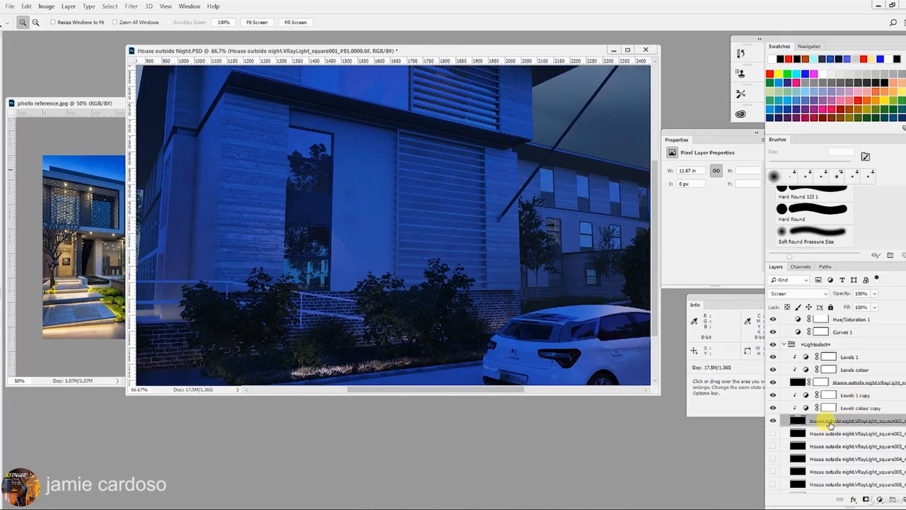
- Add a layer mask to the VRayLight_square001_#91 layer and set the soft brush's opacity to 9%
click(866, 499)
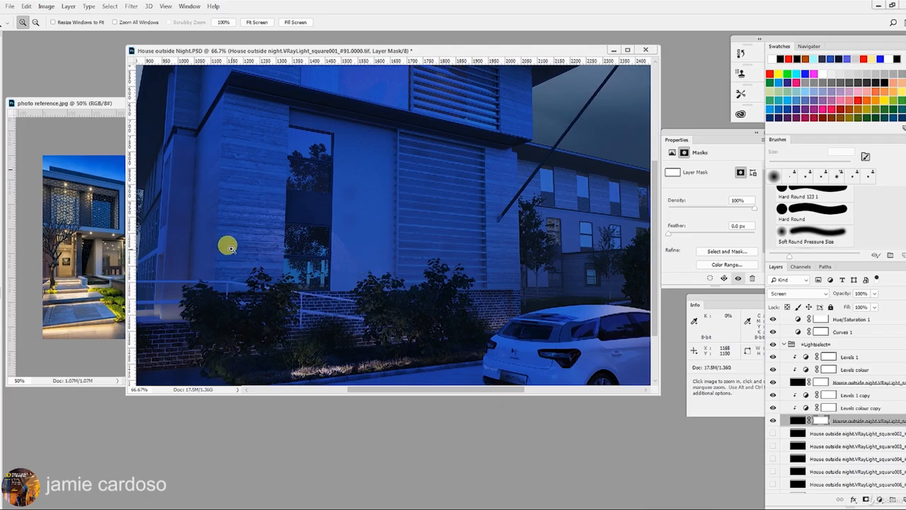
key(b)
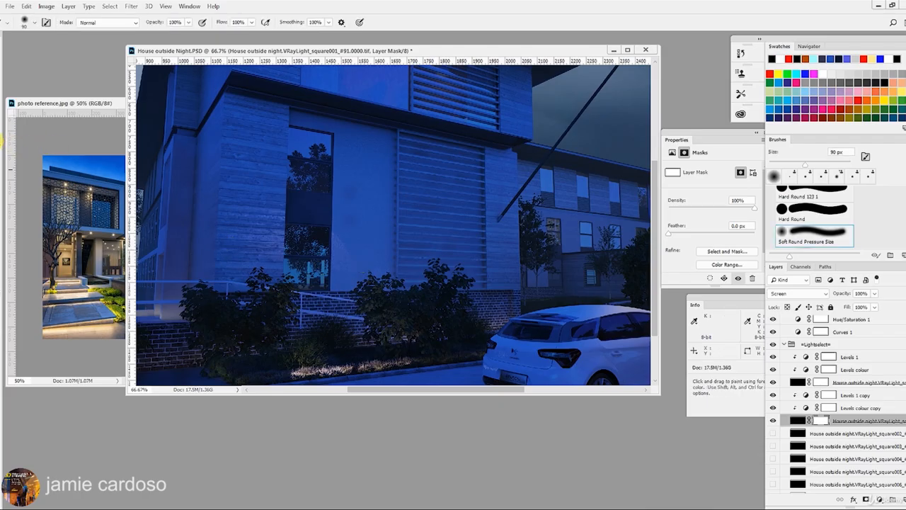
click(187, 22)
drag(187, 33, 167, 39)
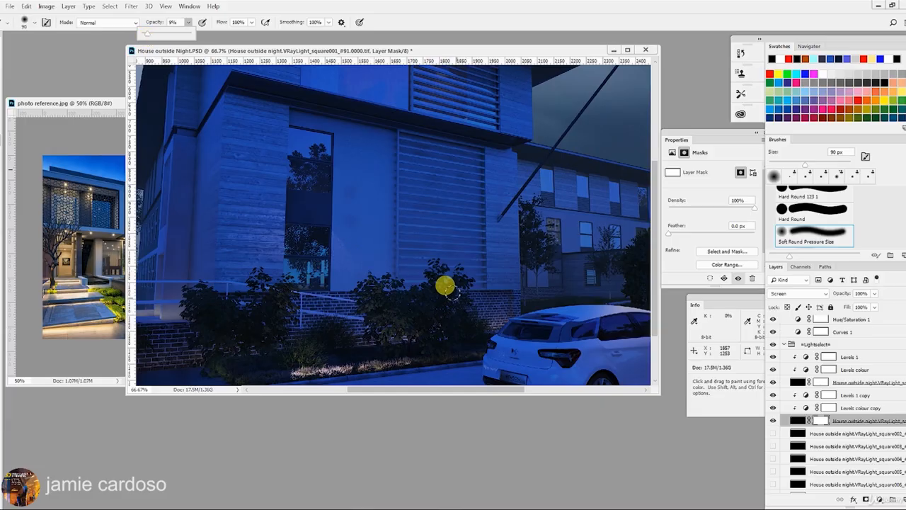
- Check the layer's light spill, then softly mask it around the tall ground-floor window, raising the brush opacity to 10%
click(773, 421)
click(773, 421)
click(773, 421)
click(773, 421)
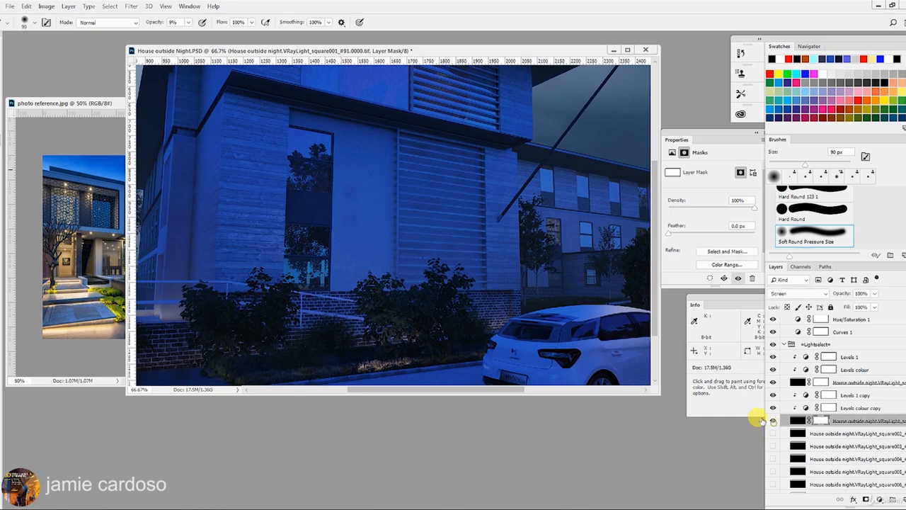
drag(353, 259, 327, 226)
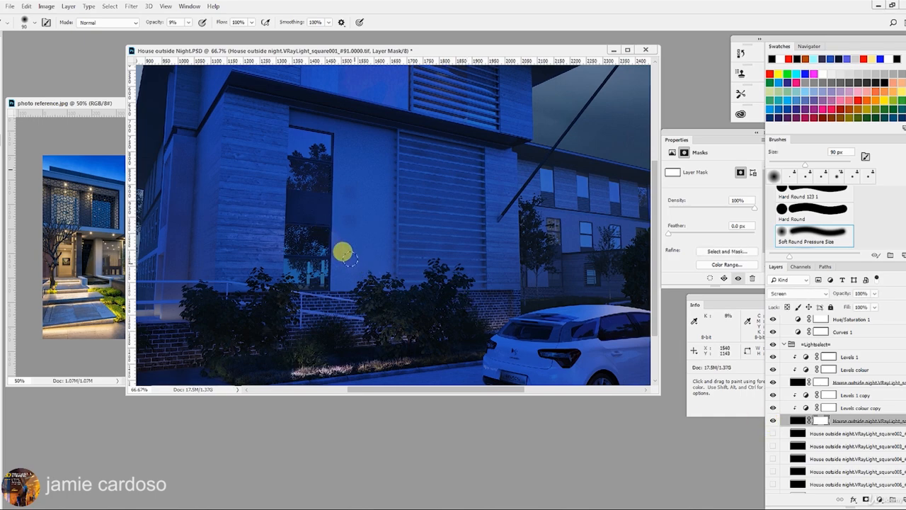
mouse_move(354, 262)
mouse_down()
mouse_move(307, 189)
mouse_move(340, 237)
mouse_move(324, 217)
mouse_up()
mouse_move(352, 254)
mouse_down()
mouse_move(327, 234)
mouse_move(344, 235)
mouse_up()
click(188, 23)
drag(196, 35, 198, 35)
drag(343, 234, 299, 192)
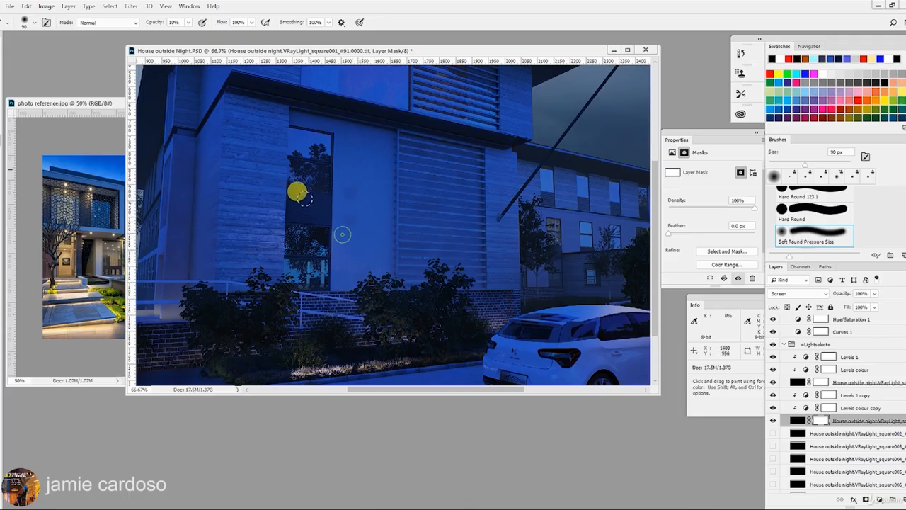
- Compare the whole image with and without the =Lightselect= group
key(z)
alt+click(349, 264)
alt+click(349, 265)
alt+click(349, 264)
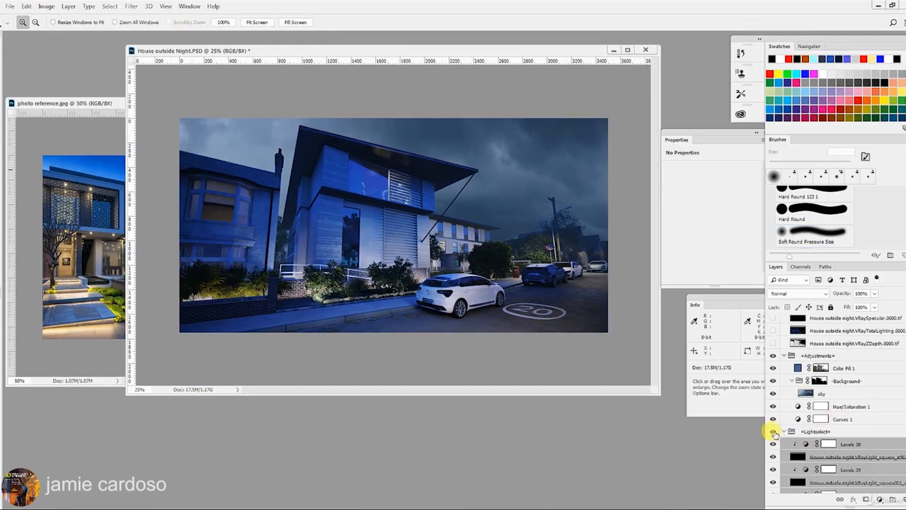
click(774, 431)
click(773, 432)
- Examine the VRayLight_square_#90 layer, its clipped Levels 38 settings and the other light layers in the =Lightselect= group
click(786, 456)
scroll(786, 474, down, 3)
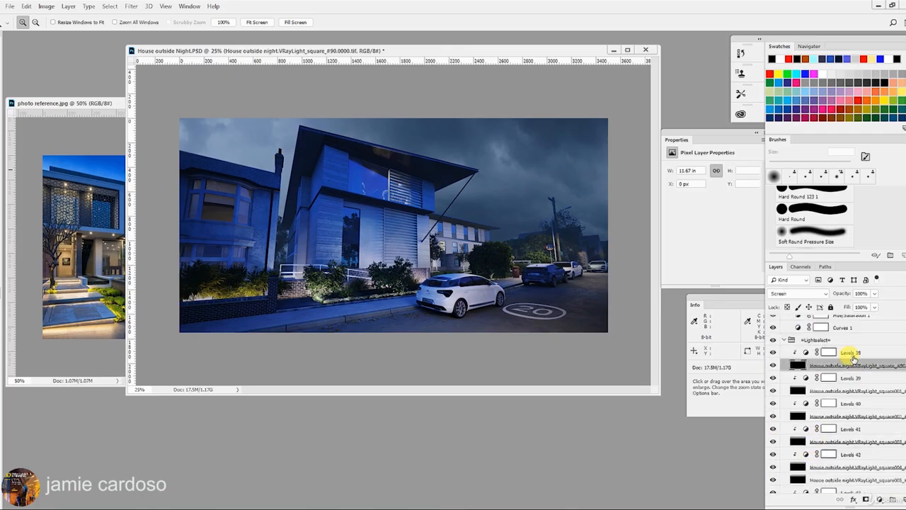
click(852, 354)
click(259, 287)
scroll(852, 405, down, 2)
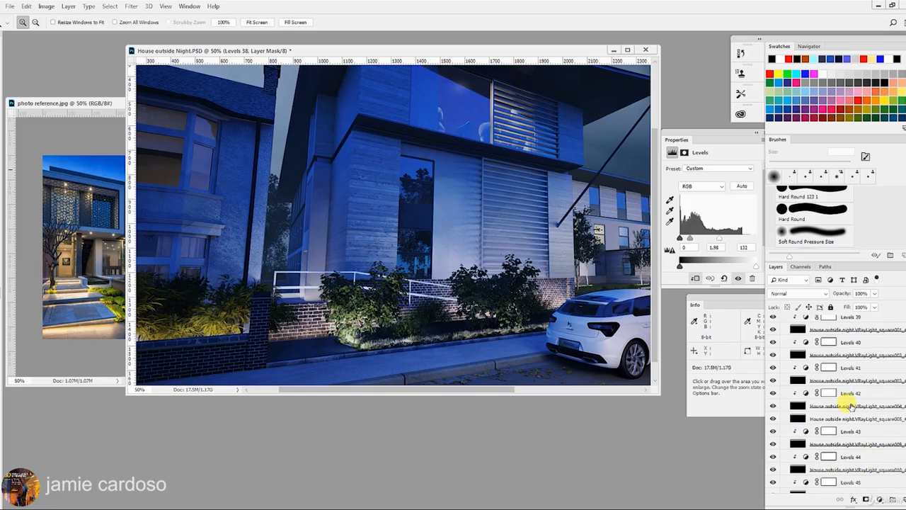
- Examine the whole night render, checking the lighting on the house facade and garden
click(850, 405)
alt+click(397, 297)
alt+click(349, 269)
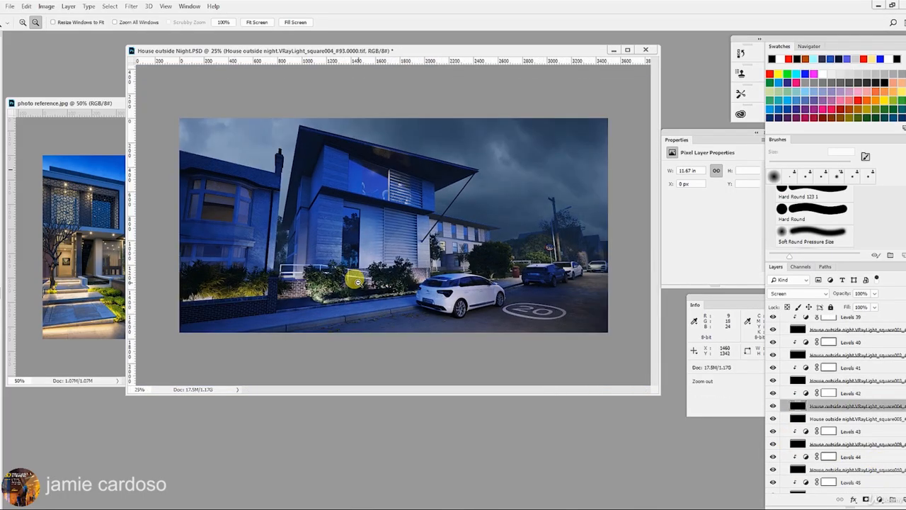
click(581, 248)
click(322, 198)
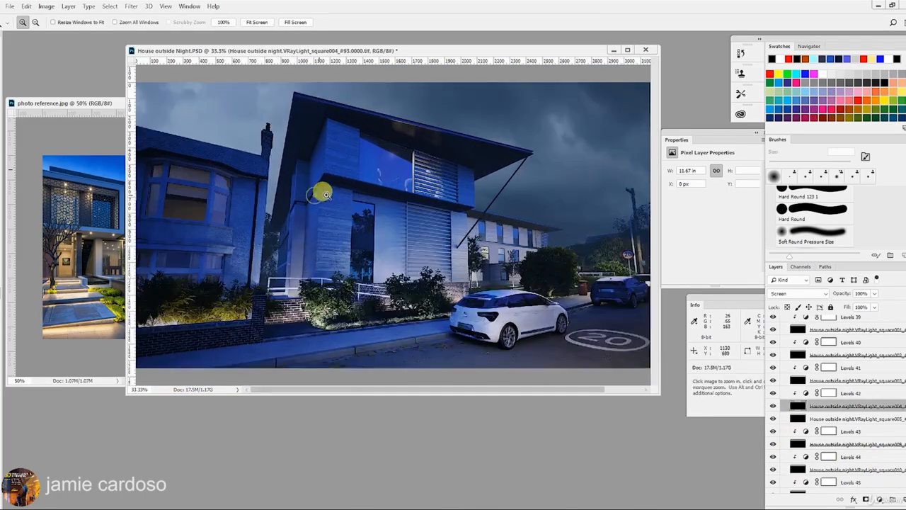
alt+click(390, 265)
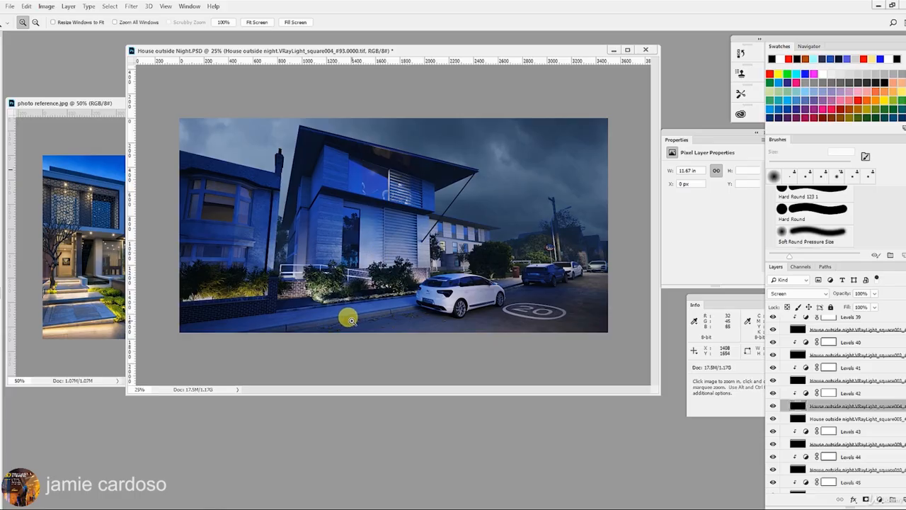
click(212, 223)
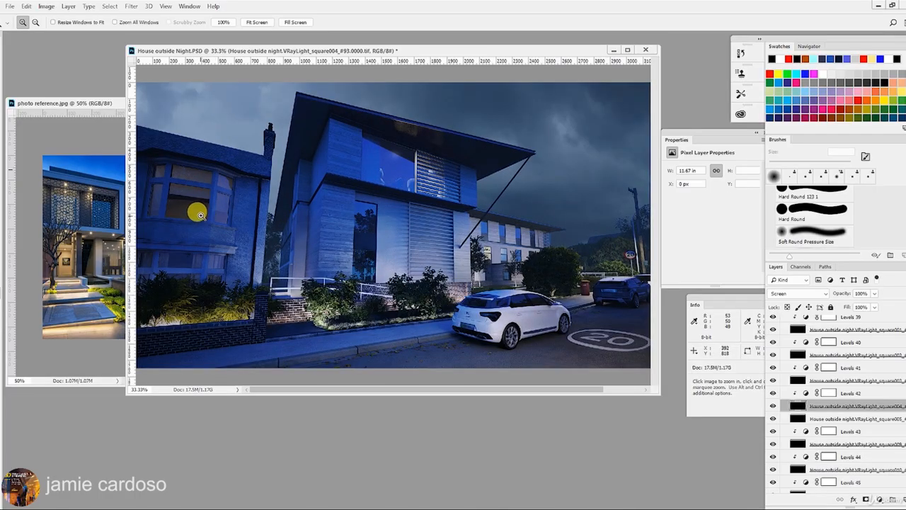
- Collapse the =Lightselect= group and the -Background- group in the layer stack
scroll(856, 415, up, 5)
scroll(855, 415, up, 1)
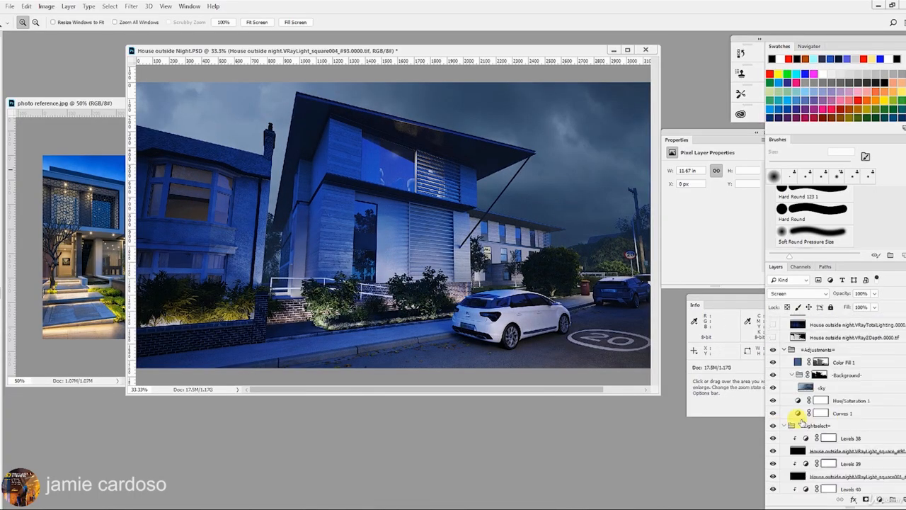
click(790, 427)
click(785, 426)
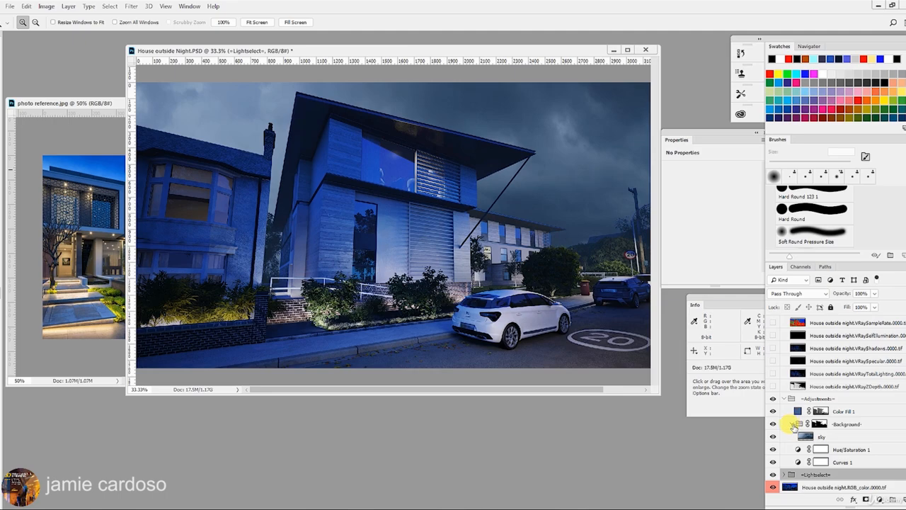
click(791, 424)
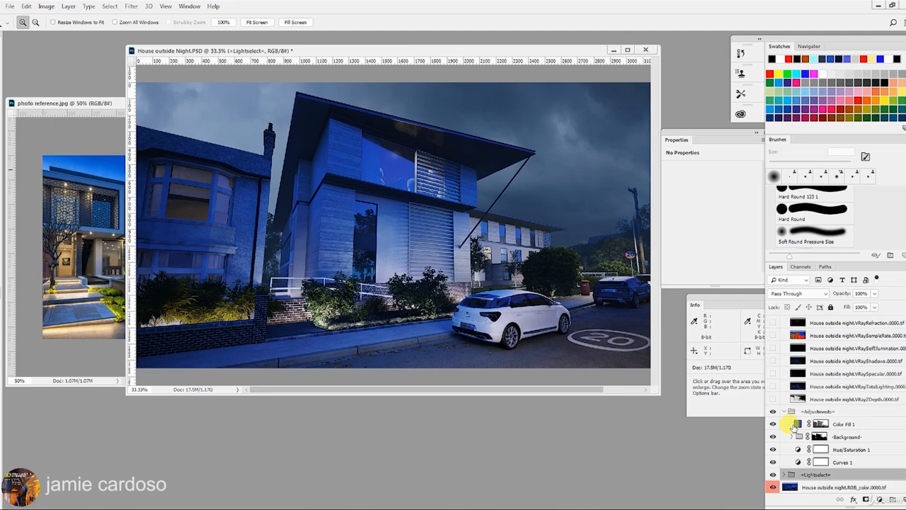
- Collapse the =Render Elements= group and expand the =Multimatte= group
click(522, 327)
click(476, 300)
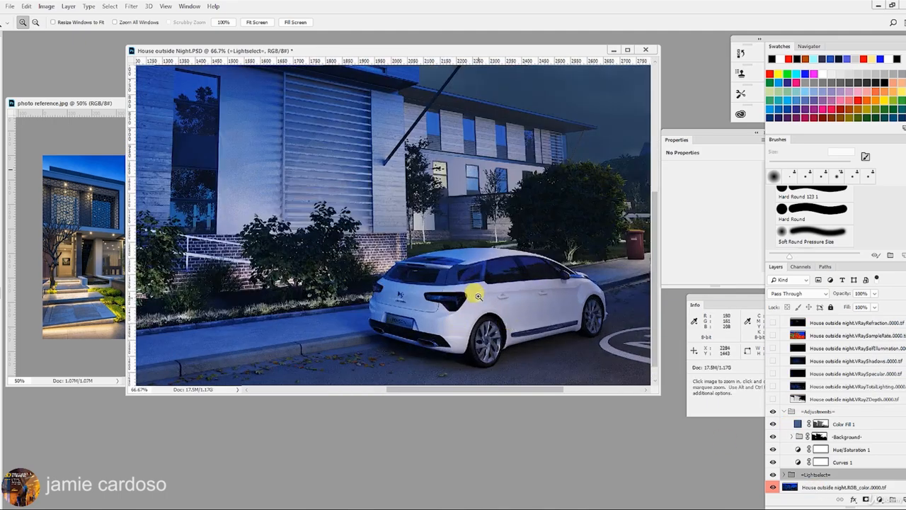
alt+click(430, 287)
alt+click(427, 282)
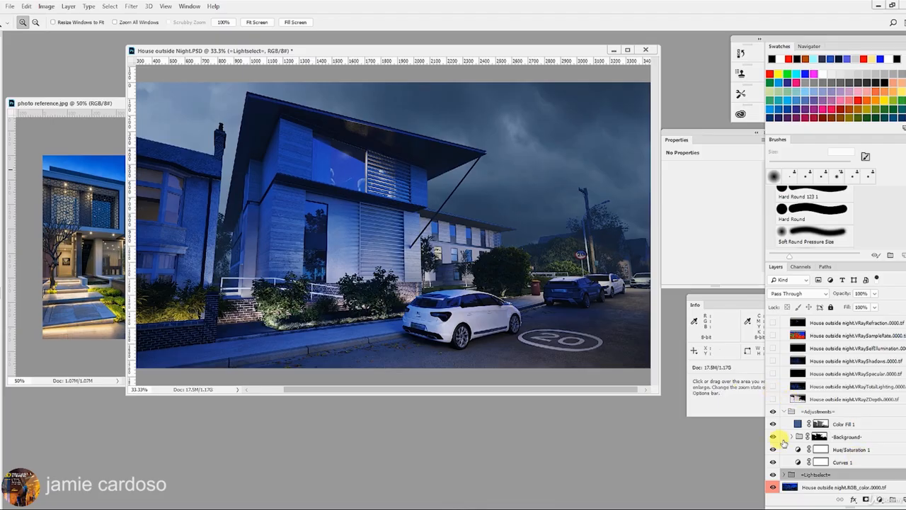
scroll(779, 425, up, 5)
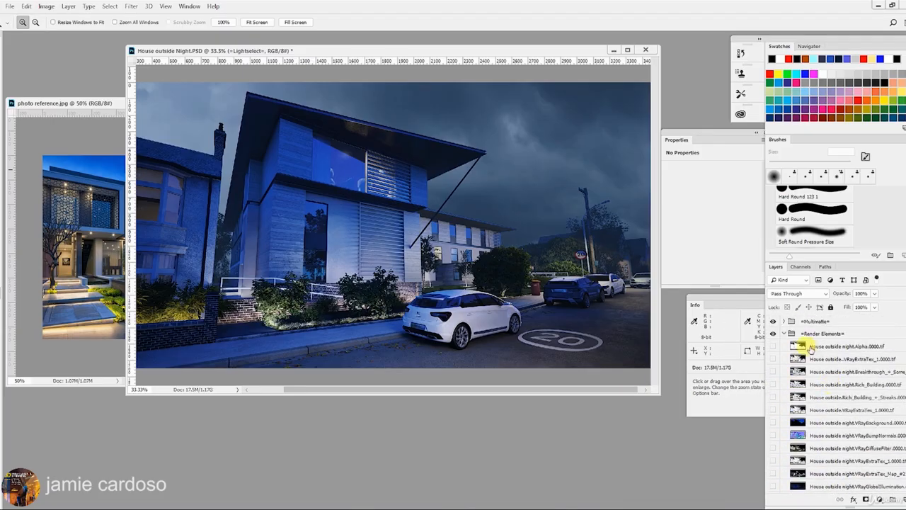
click(784, 333)
click(814, 322)
click(784, 322)
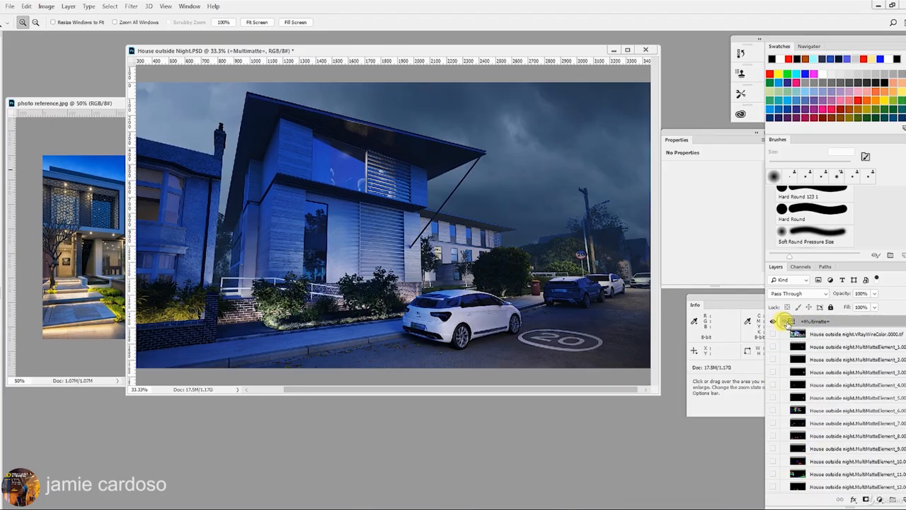
- Preview MultiMatteElement_6 and MultiMatteElement_7, and leave MultiMatteElement_10 shown and selected
click(771, 410)
click(772, 410)
click(773, 423)
click(773, 423)
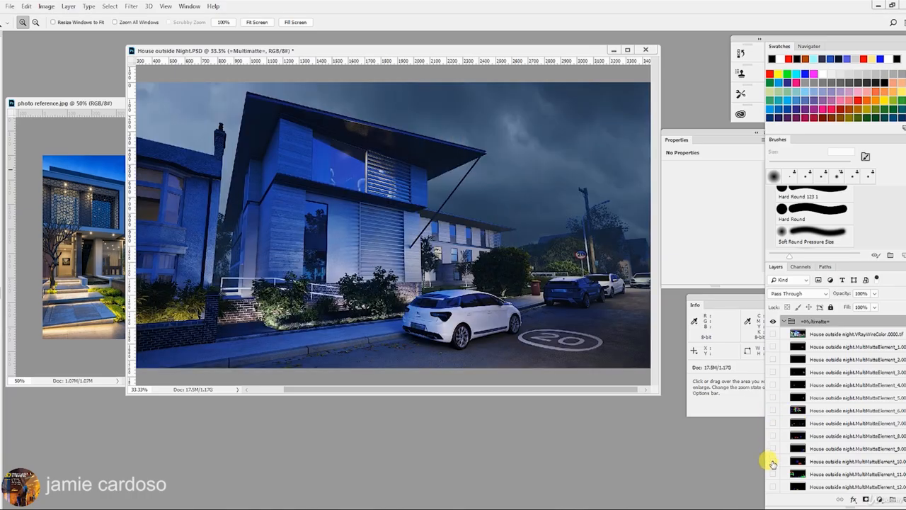
click(773, 461)
click(823, 463)
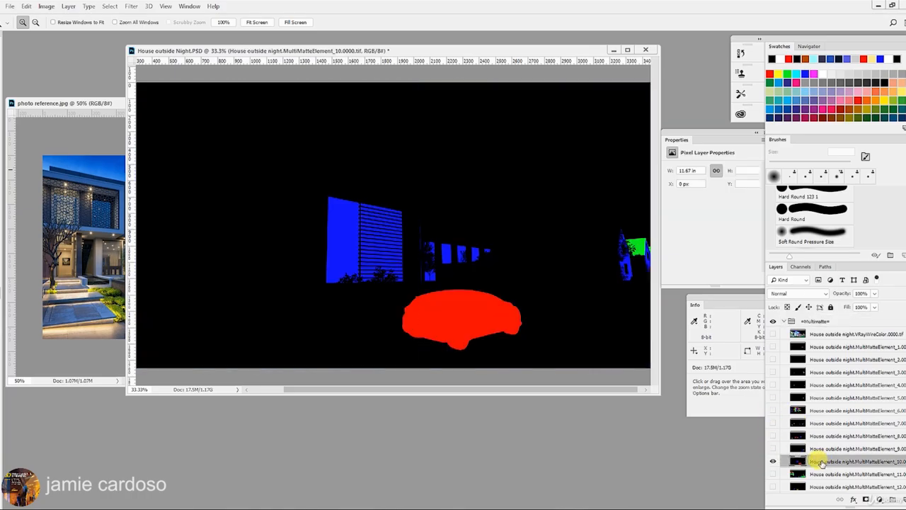
- Load the red channel of MultiMatteElement_10 as a selection around the white car
click(803, 267)
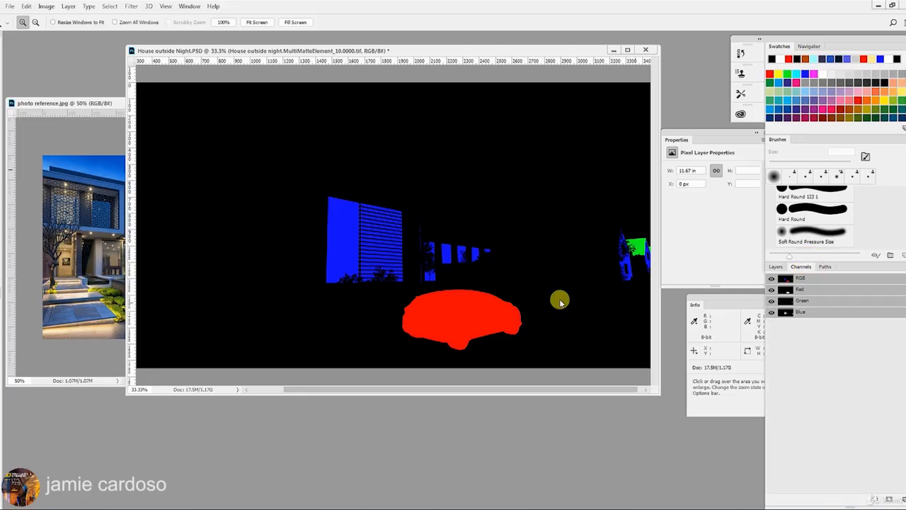
ctrl+click(782, 296)
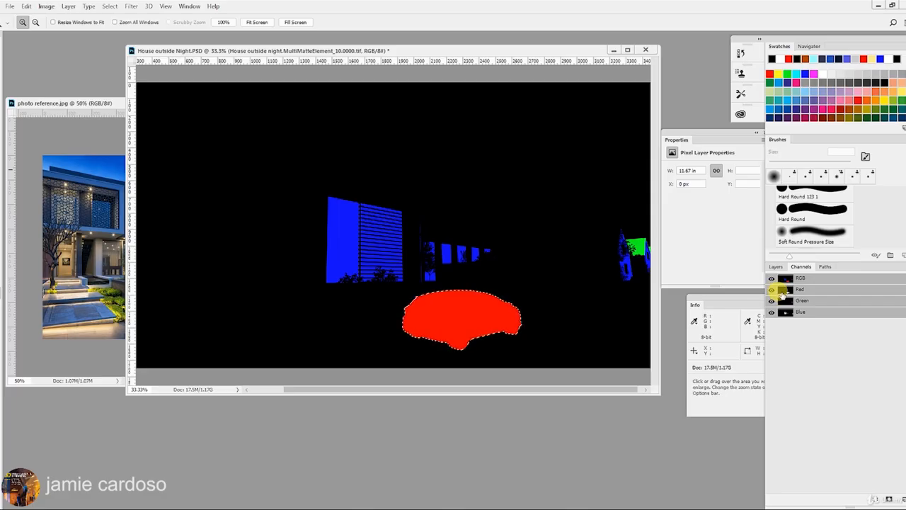
click(775, 267)
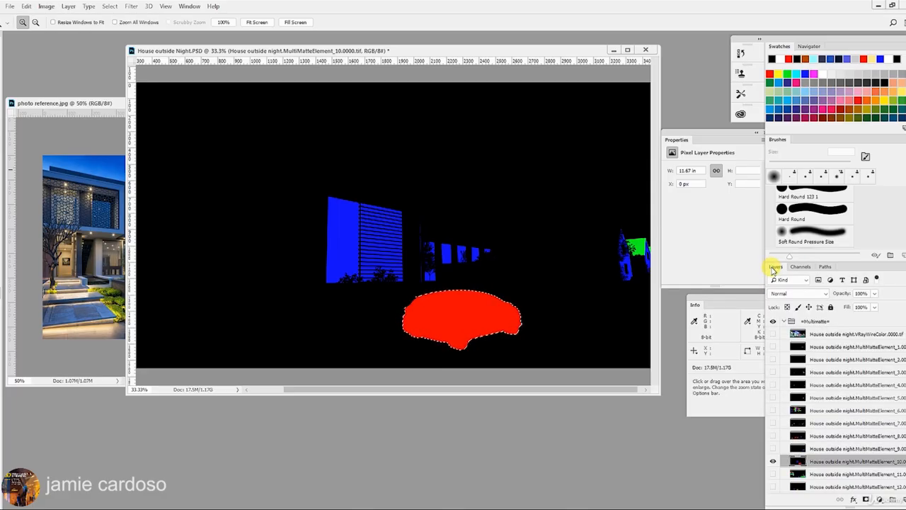
- Create a new group directly above the RGB_color layer and mask it with the car selection
scroll(830, 391, down, 5)
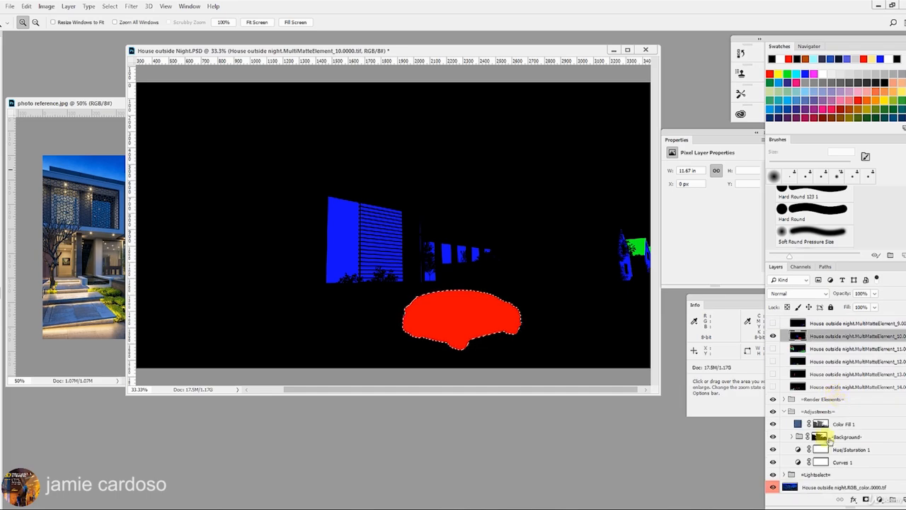
click(825, 489)
click(889, 499)
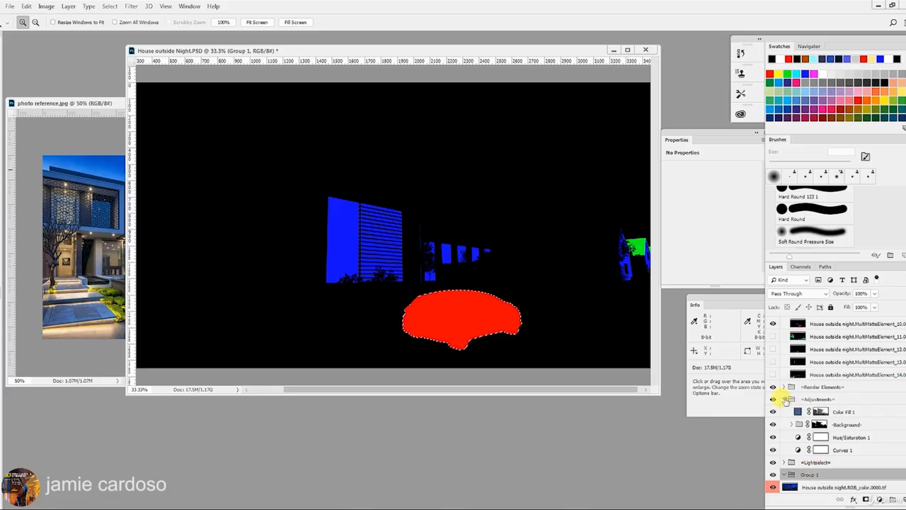
click(784, 399)
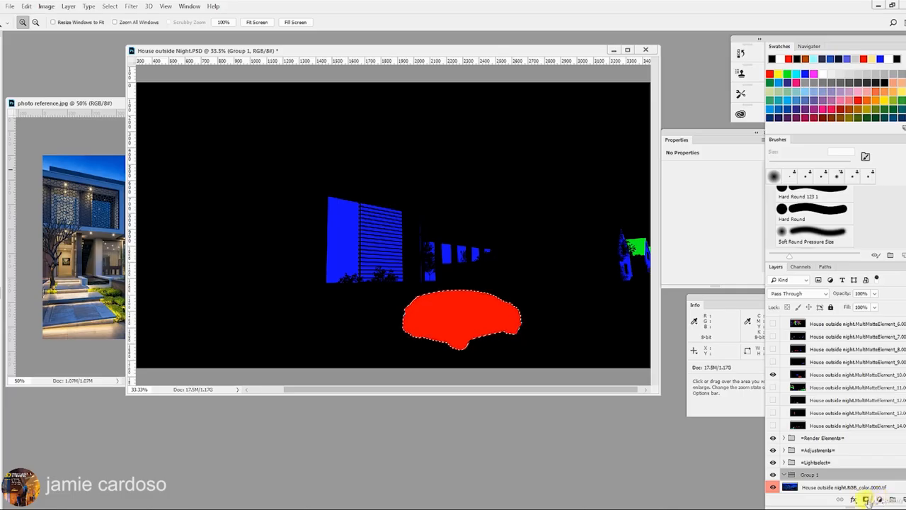
click(865, 499)
- Hide the MultiMatteElement_10 layer and rename the new masked group to =Car=
scroll(848, 400, up, 3)
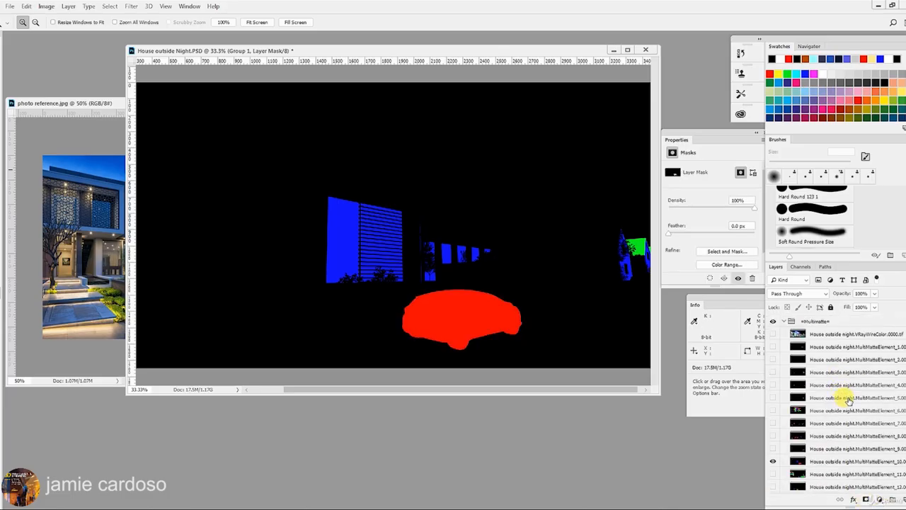
click(774, 462)
scroll(799, 445, down, 3)
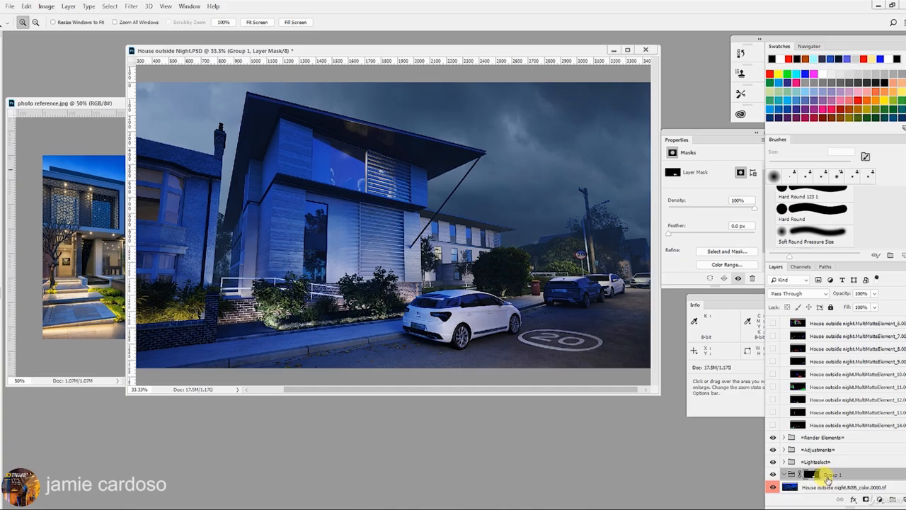
double_click(832, 475)
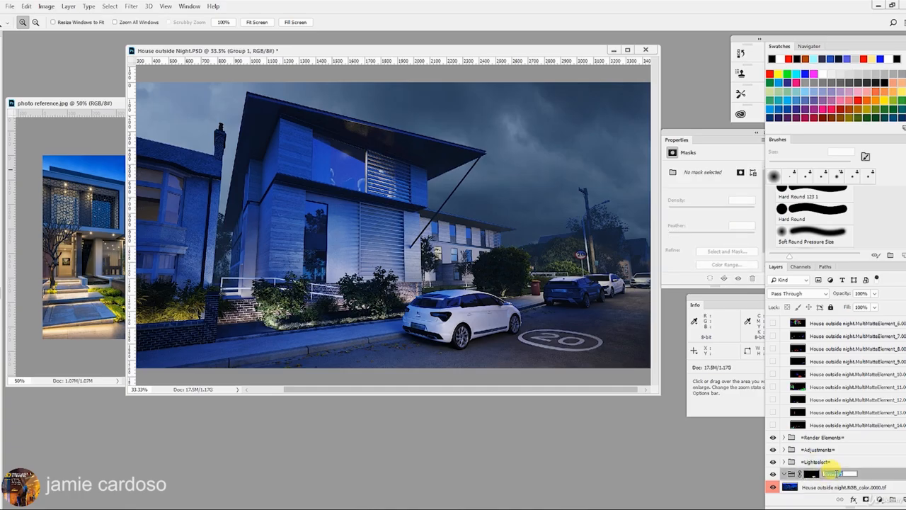
text(=Car=)
key(Return)
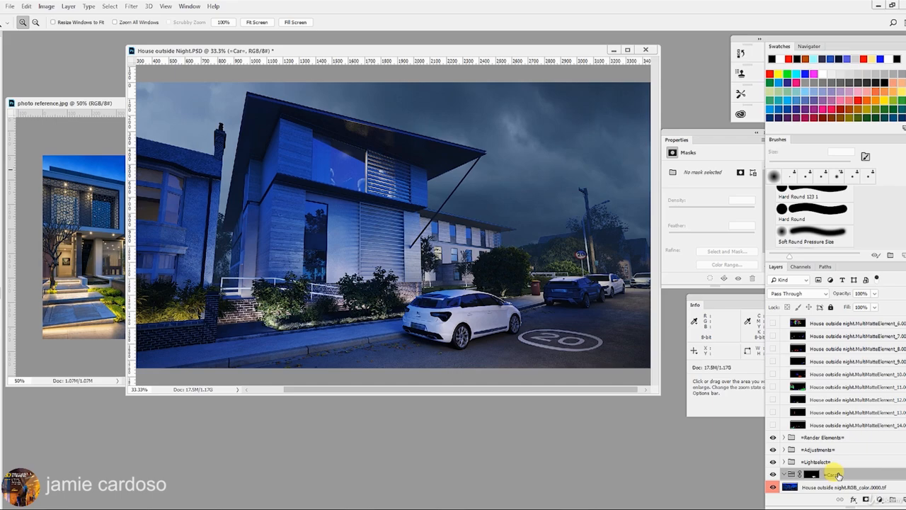
- Collapse the =Multimatte= group and expand the =Render Elements= group
scroll(839, 460, up, 3)
click(785, 322)
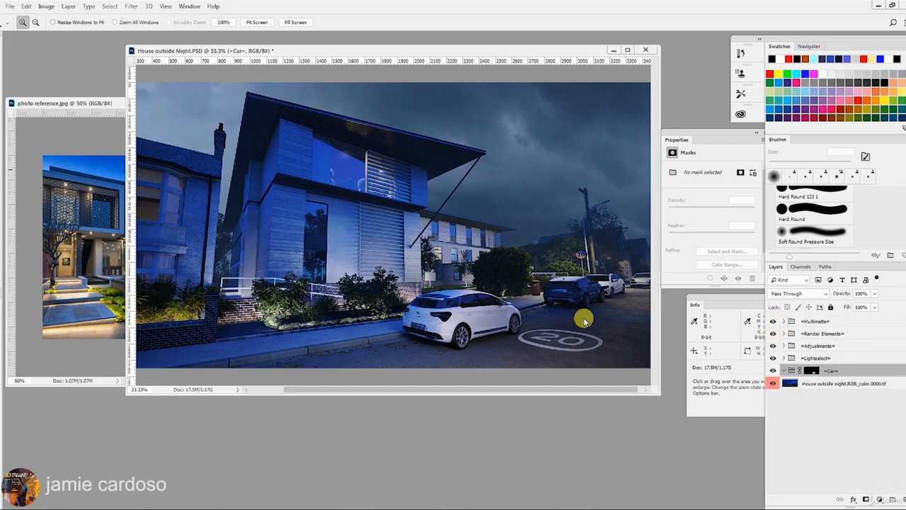
click(473, 333)
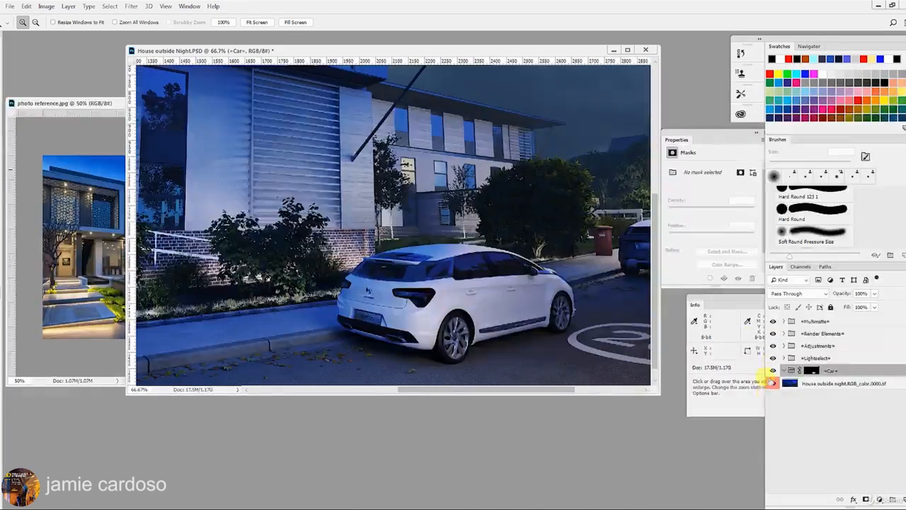
click(816, 345)
click(815, 335)
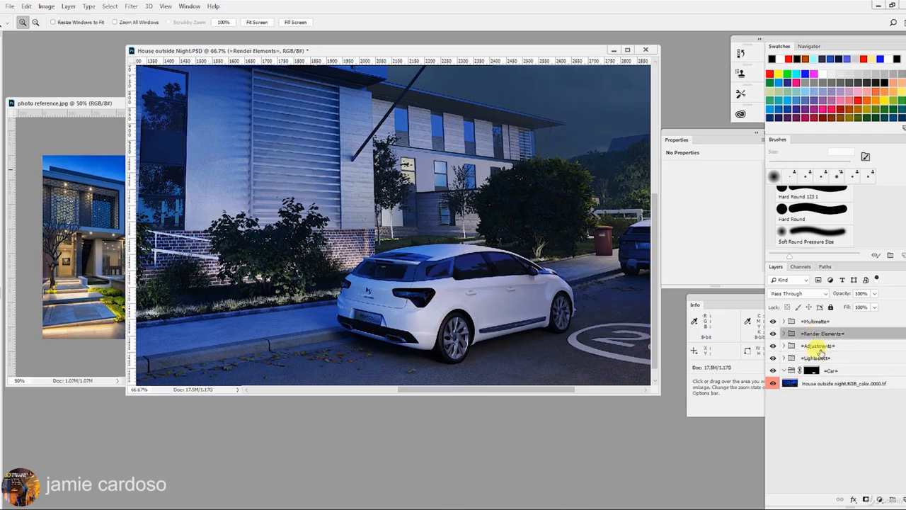
click(784, 333)
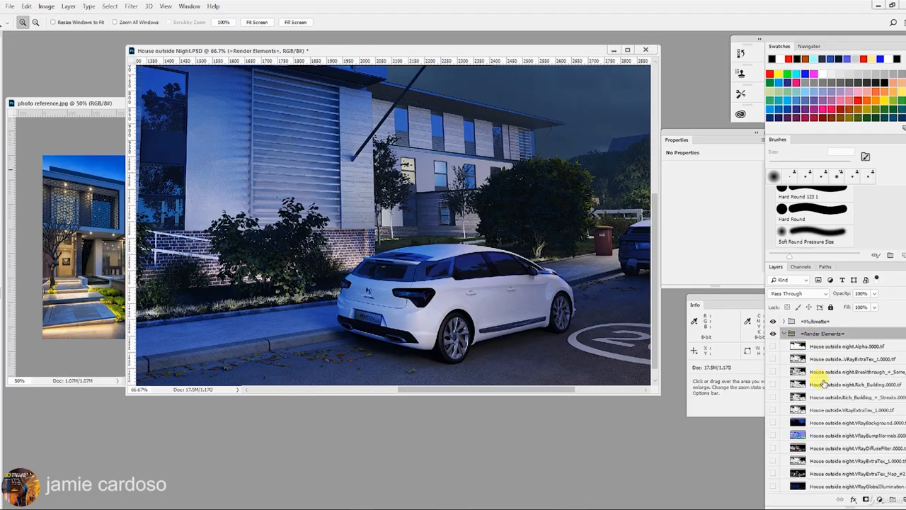
- Duplicate the VRaySpecular layer into the =Car= group
scroll(824, 383, down, 3)
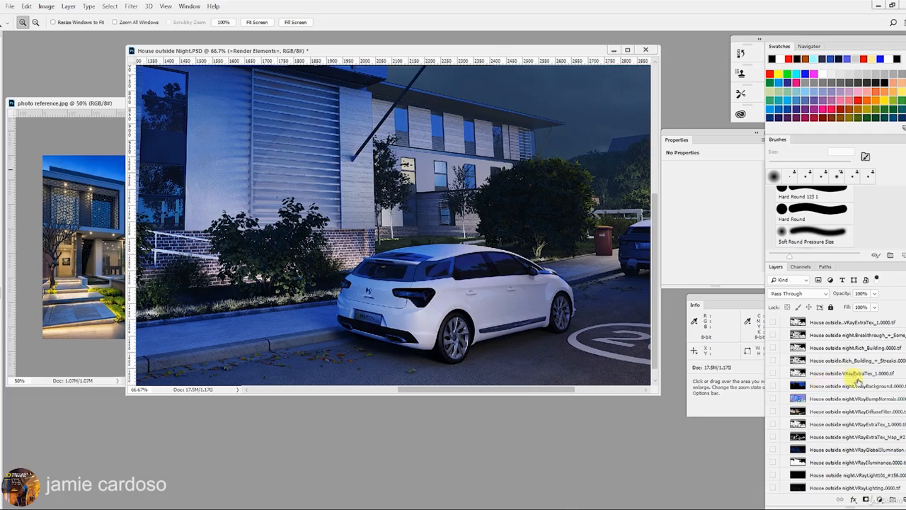
scroll(857, 383, down, 6)
click(850, 413)
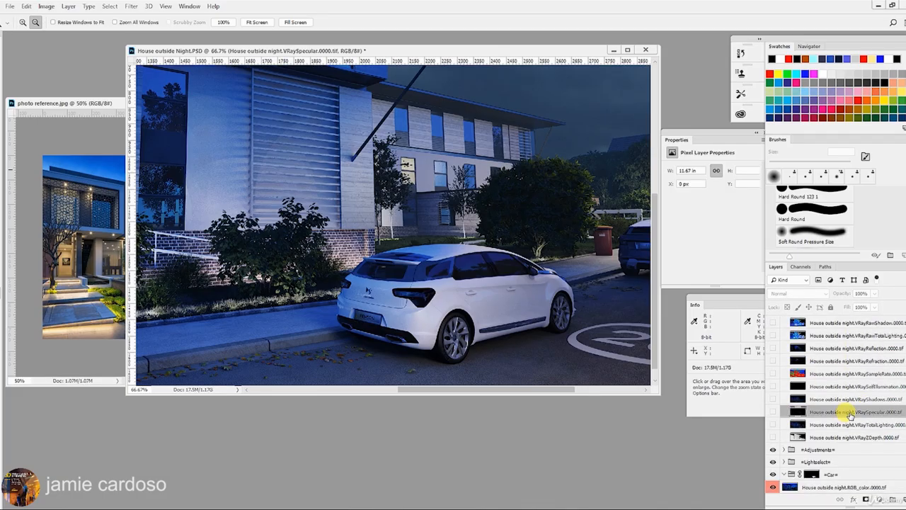
drag(849, 415, 857, 479)
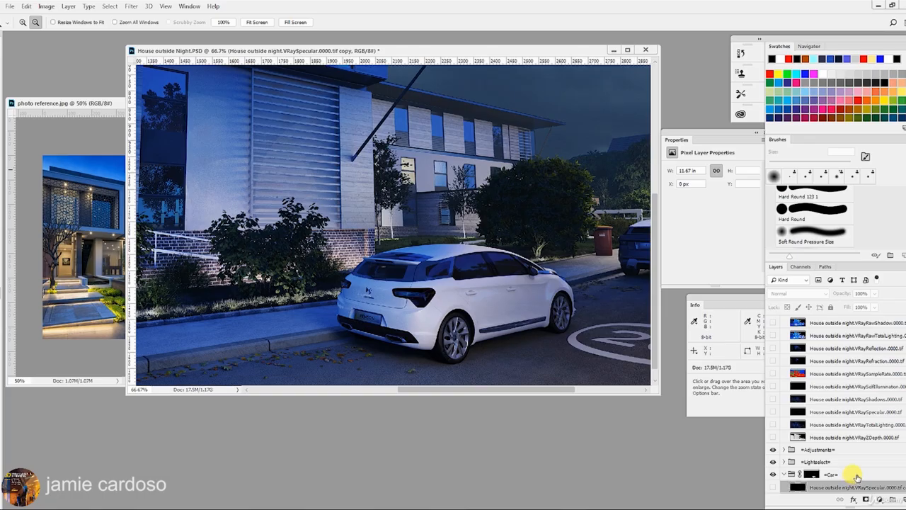
- Show the copied VRaySpecular layer and set its blend mode to Screen
click(773, 487)
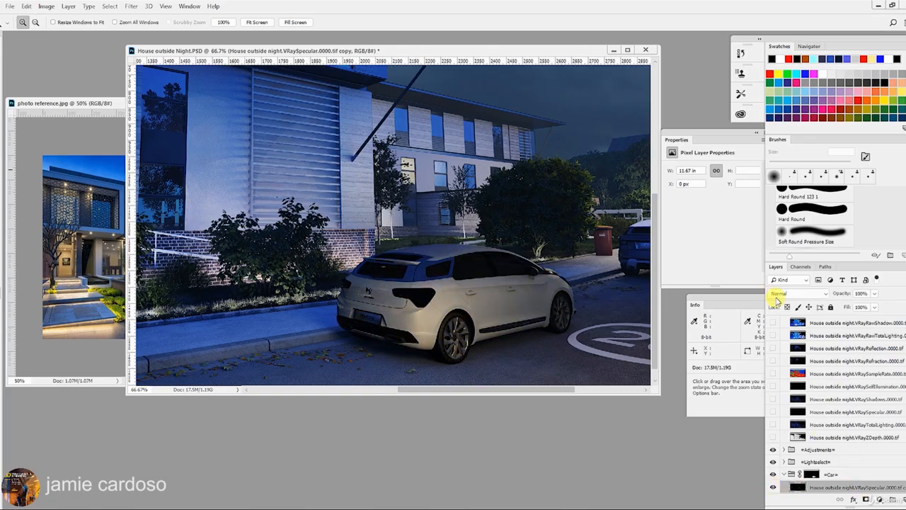
click(795, 295)
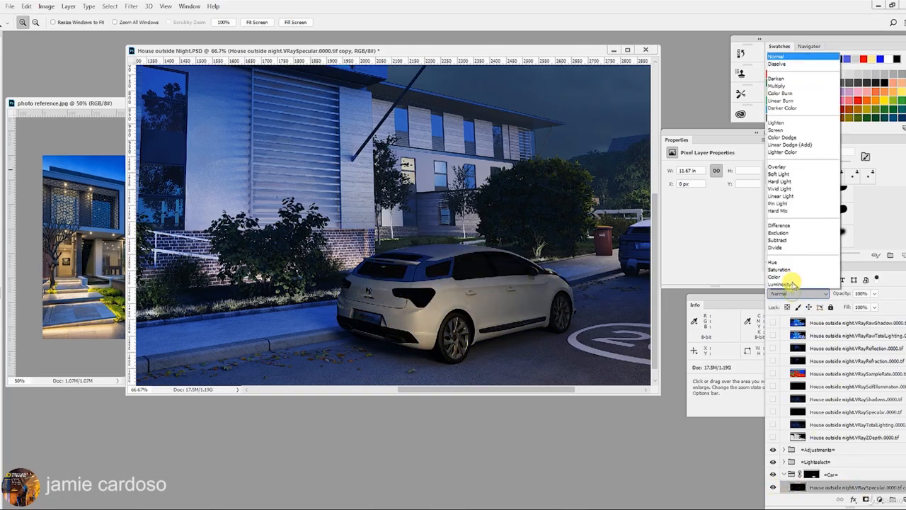
click(780, 130)
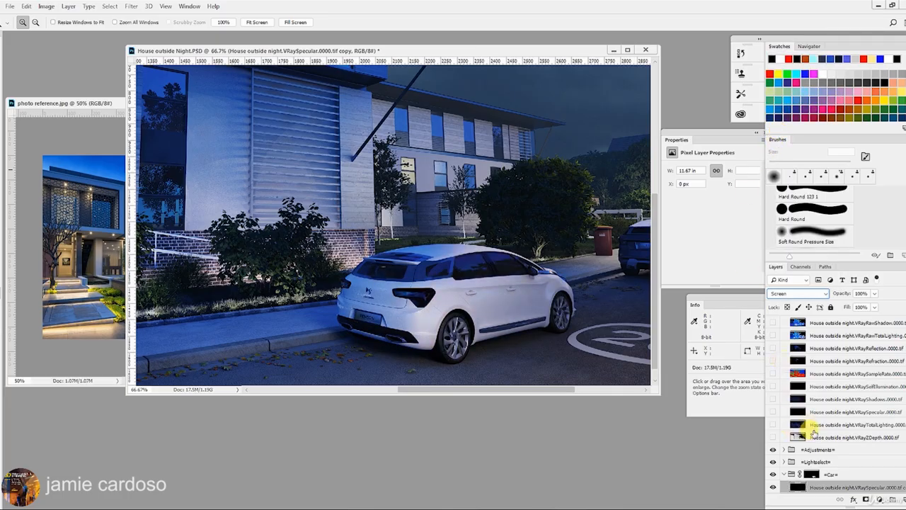
- Select the VRayReflection layer in the render elements and briefly preview it
click(858, 348)
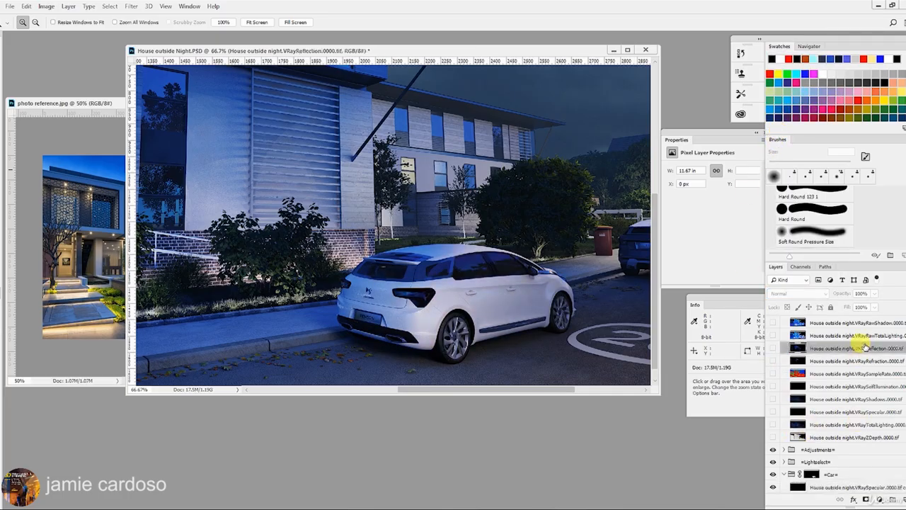
click(773, 349)
click(772, 349)
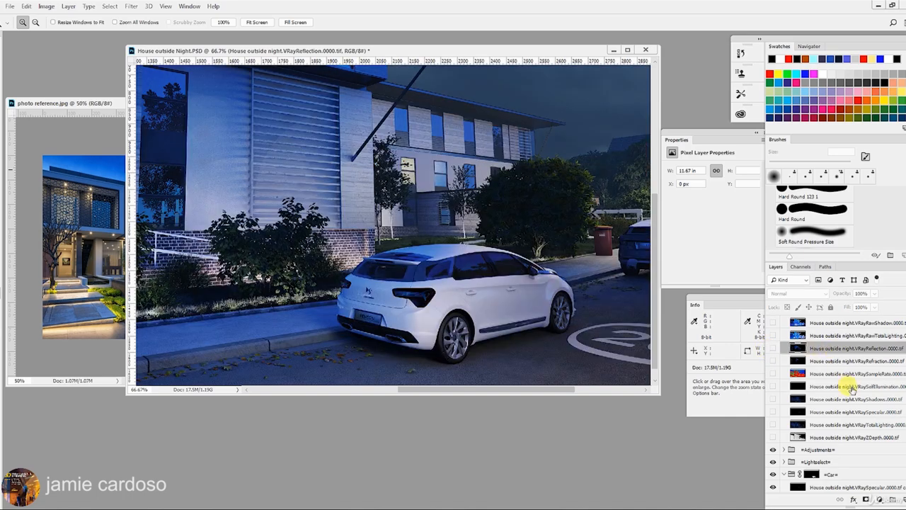
- Float the Layers panel over the canvas and lengthen it to show more of the render element layers
click(2, 50)
click(863, 400)
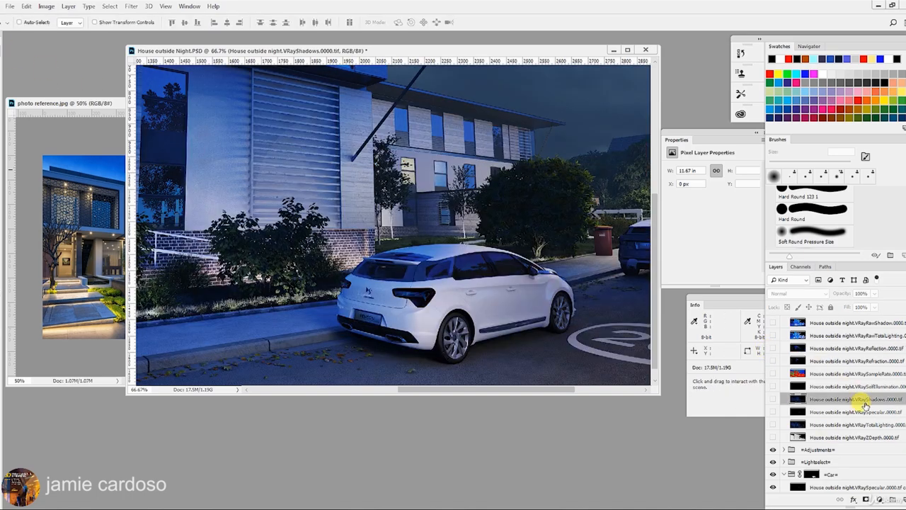
click(819, 436)
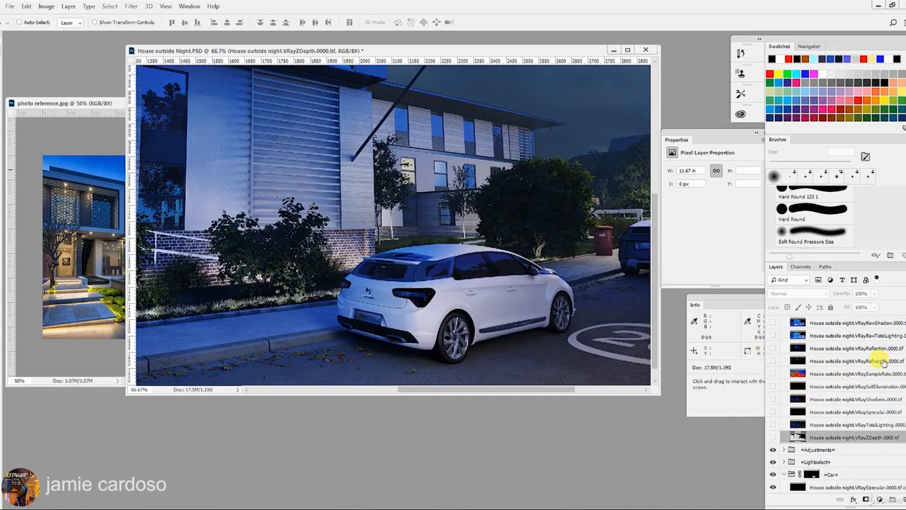
click(853, 336)
mouse_move(865, 268)
mouse_down()
mouse_move(682, 229)
mouse_move(693, 235)
mouse_up()
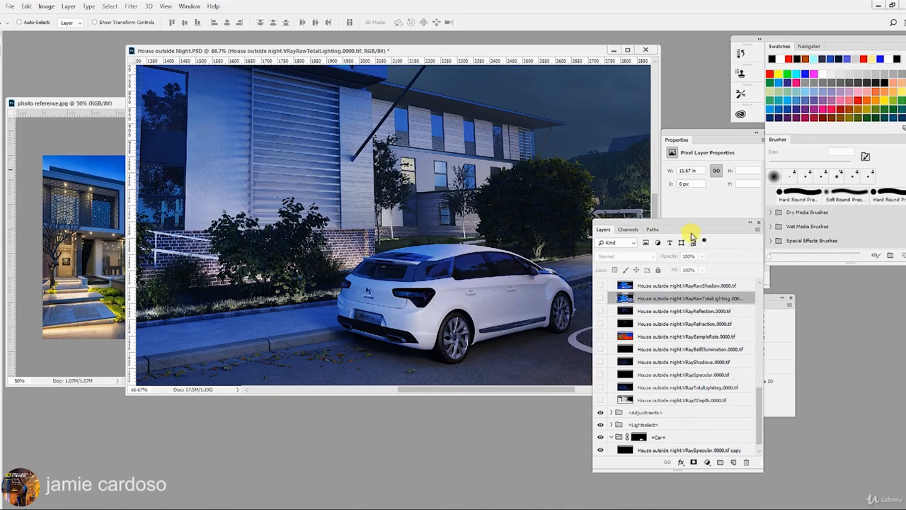
drag(690, 468, 698, 504)
drag(825, 262, 820, 207)
drag(759, 415, 767, 375)
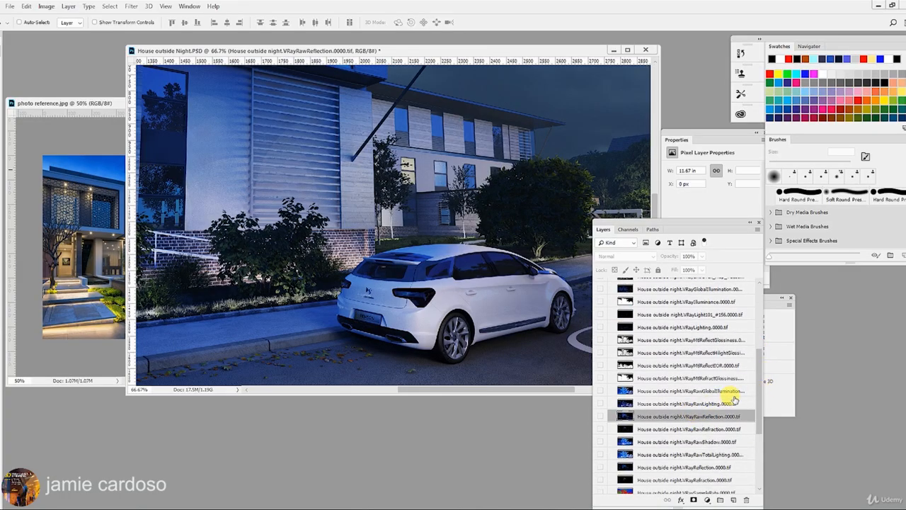
- Duplicate the VRayRawReflection layer into the =Car= group beneath the VRaySpecular copy and make it visible
scroll(759, 389, down, 3)
click(679, 343)
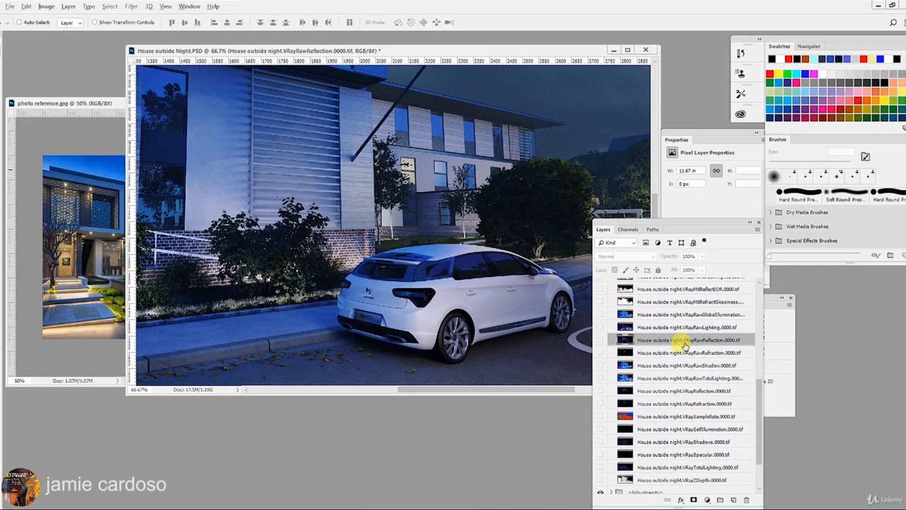
drag(684, 343, 708, 479)
scroll(758, 425, down, 1)
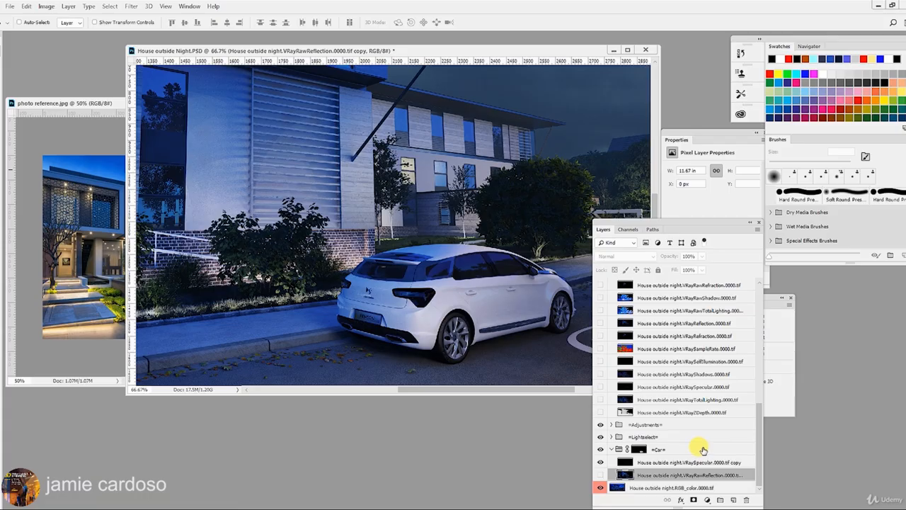
click(601, 475)
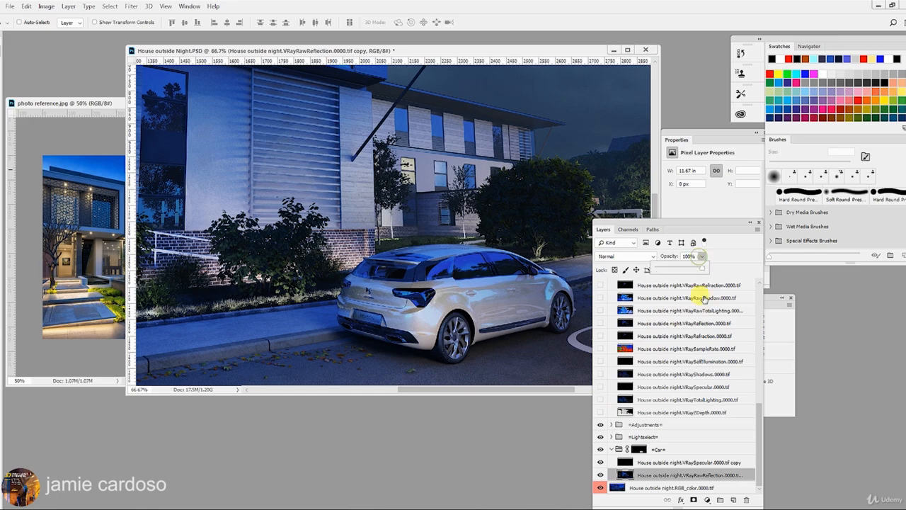
- Set the VRayRawReflection copy's opacity to 39% and compare the car with the layer hidden and shown
click(701, 256)
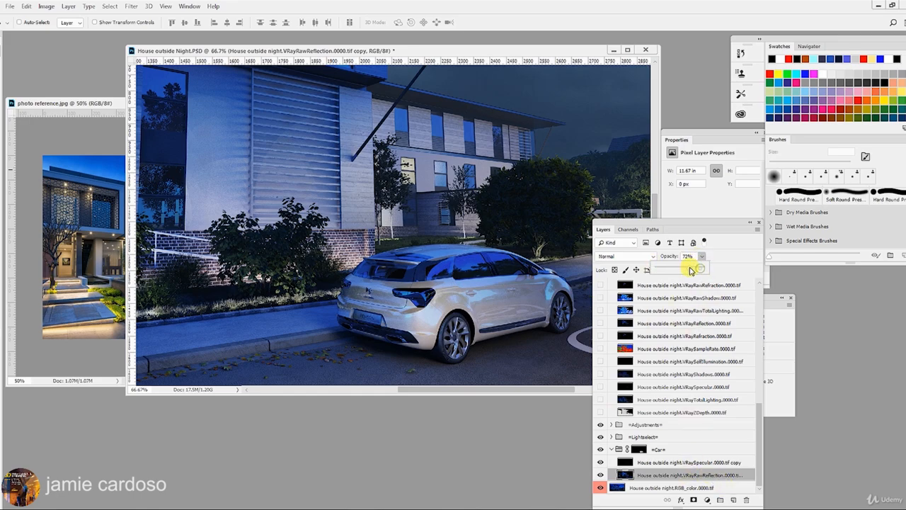
drag(676, 272, 677, 278)
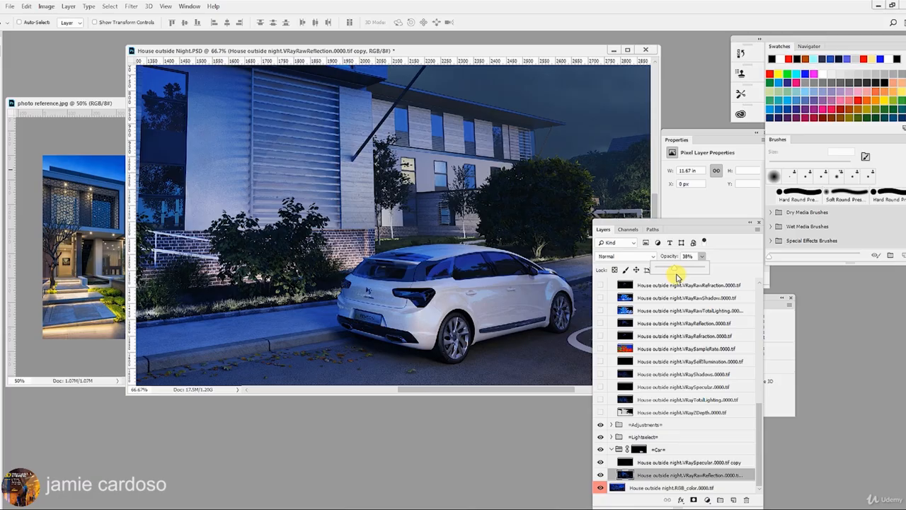
click(727, 466)
click(687, 477)
click(602, 476)
click(602, 476)
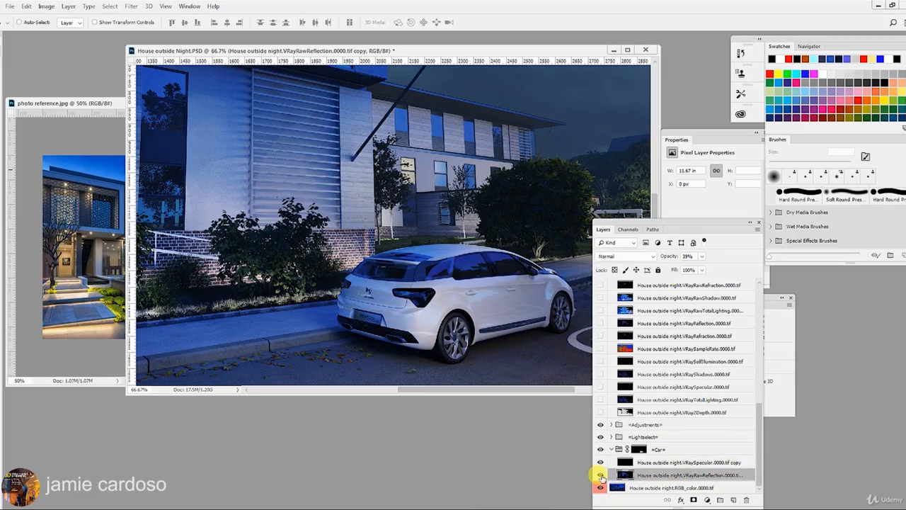
click(602, 476)
click(601, 476)
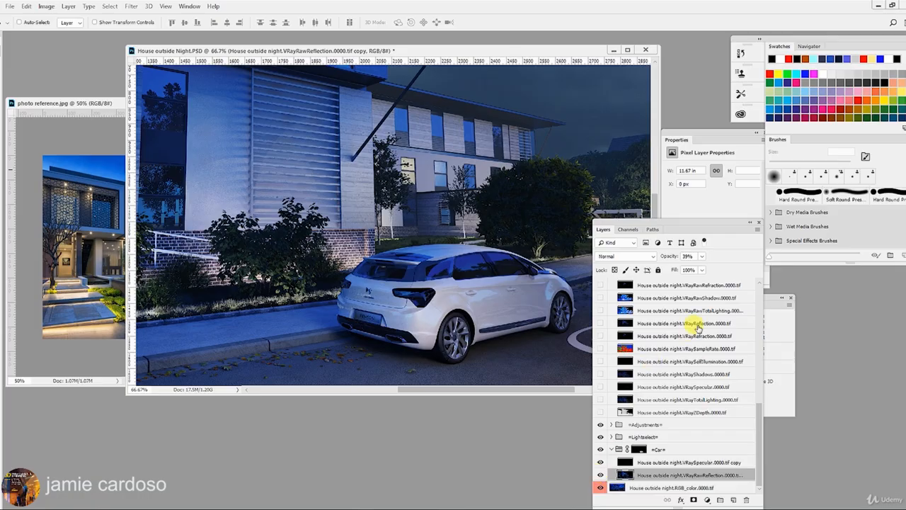
- Compare the car without the VRaySpecular copy, then duplicate that layer inside the =Car= group
click(674, 463)
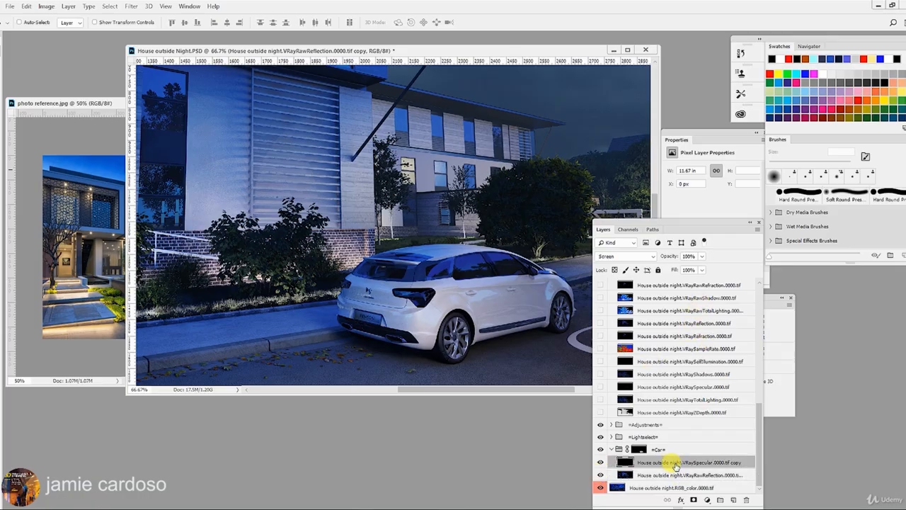
click(601, 463)
click(601, 463)
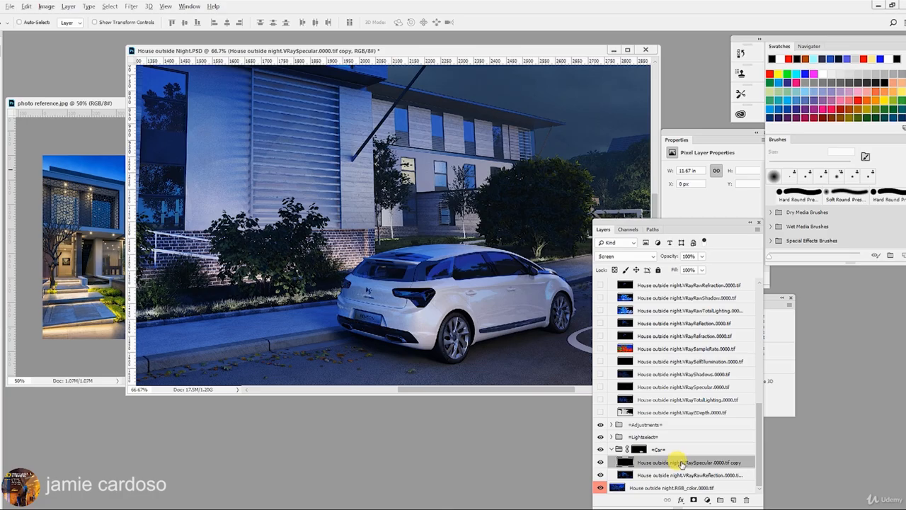
drag(682, 464, 685, 457)
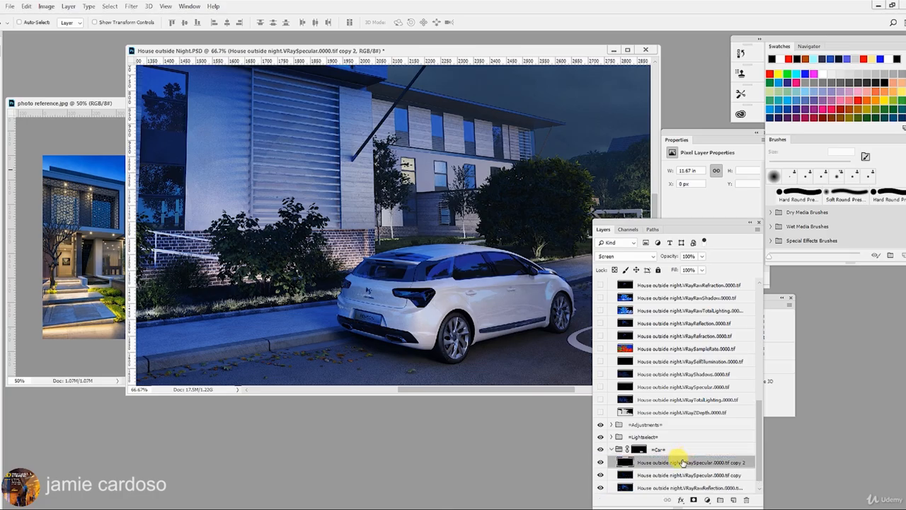
- Duplicate the VRayReflection layer into the =Car= group below the specular copies, show it and set its blend mode to Screen
click(681, 325)
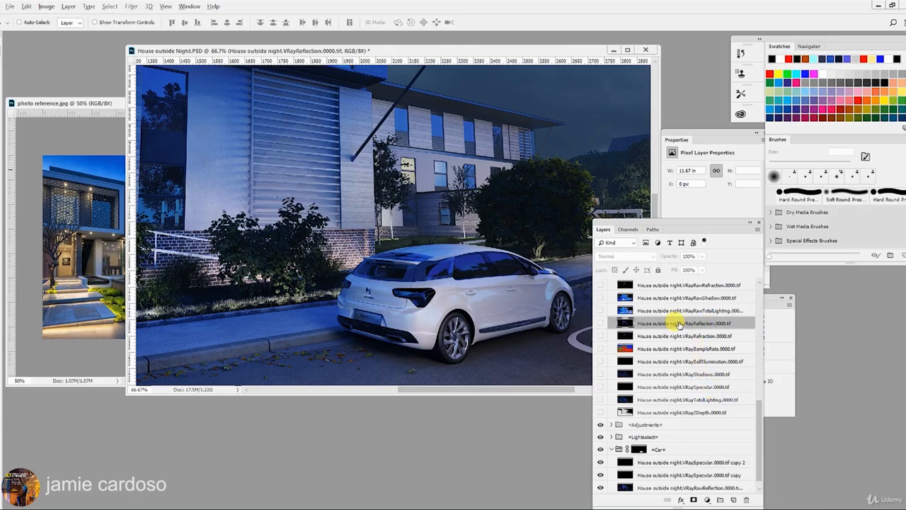
drag(678, 323, 690, 486)
click(601, 487)
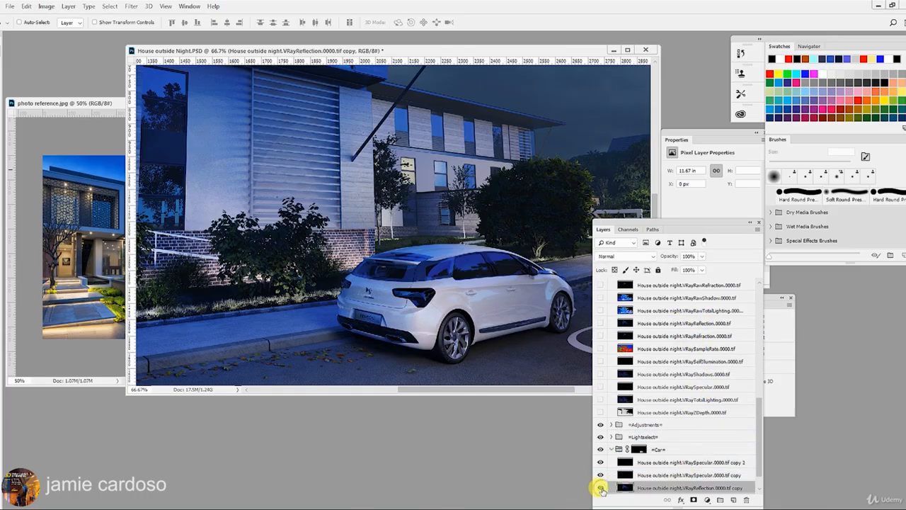
click(631, 258)
click(621, 337)
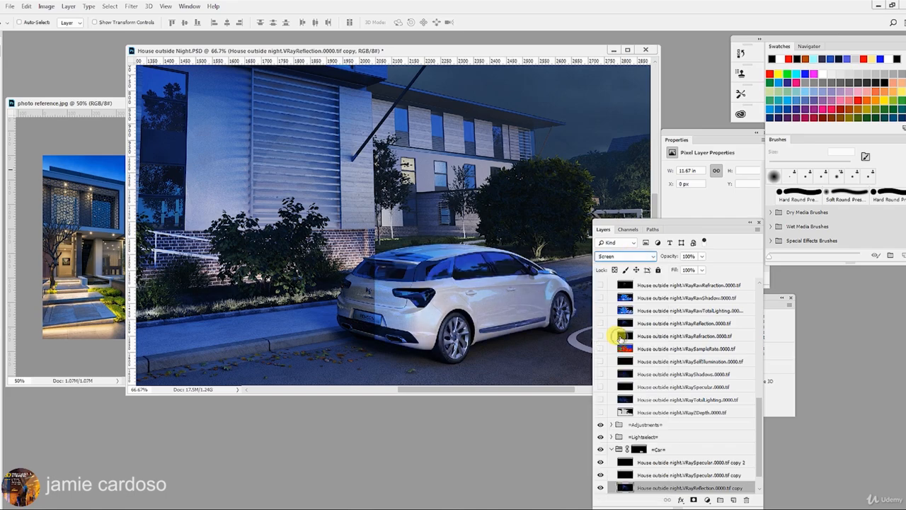
- Add a Levels adjustment at the top of the =Car= group with midtones at 0.63 and white input at 234
click(2, 305)
alt+click(347, 268)
alt+click(354, 268)
alt+click(446, 295)
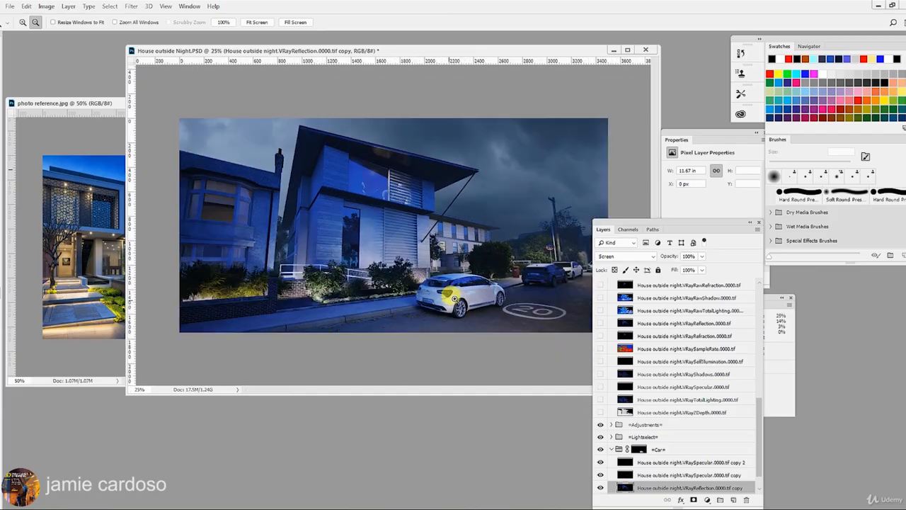
click(453, 297)
scroll(694, 411, down, 1)
click(691, 437)
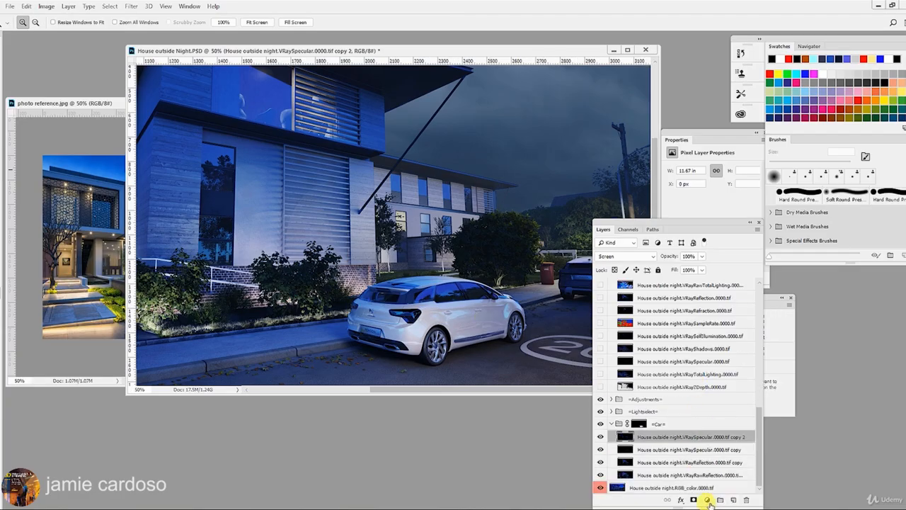
click(709, 501)
click(735, 371)
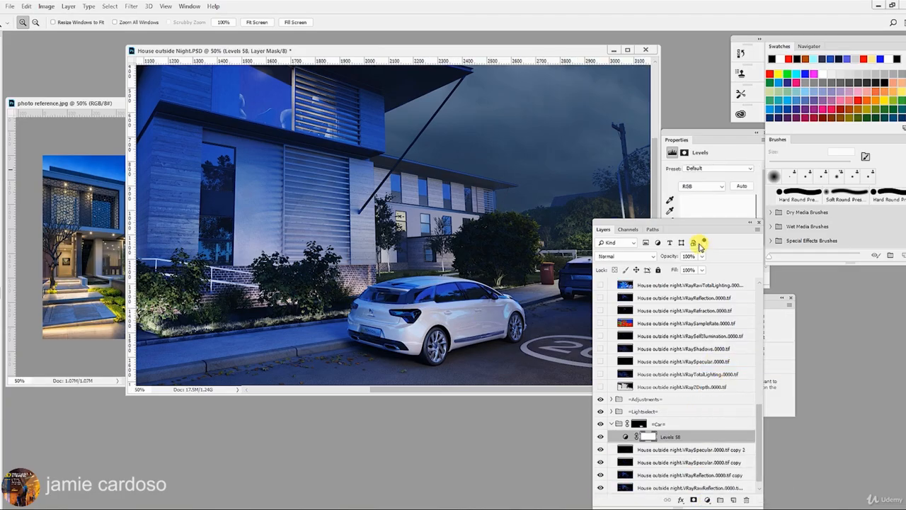
drag(703, 136, 654, 74)
drag(706, 175, 674, 179)
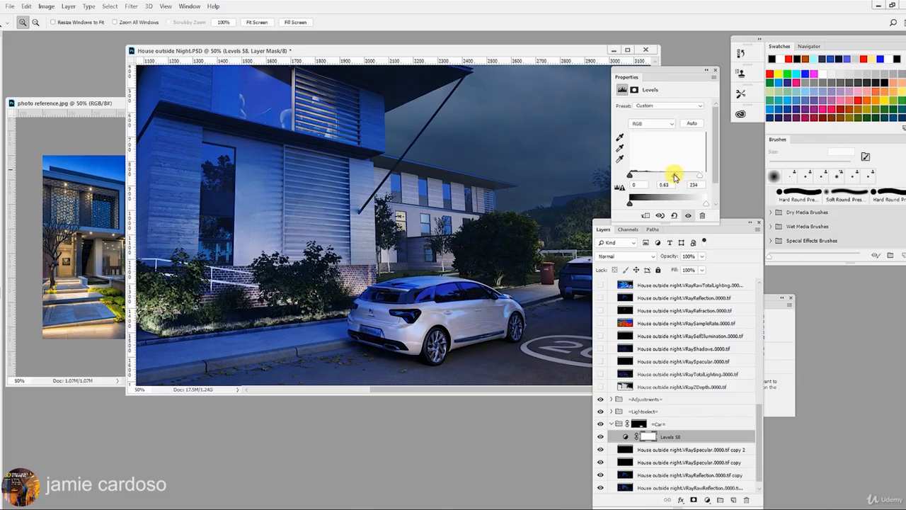
- Examine the car's bodywork, windows and tail light up close to judge the reflections and Levels adjustment
alt+click(411, 314)
click(410, 330)
click(411, 329)
click(411, 330)
alt+click(490, 289)
alt+click(490, 290)
drag(490, 289, 447, 284)
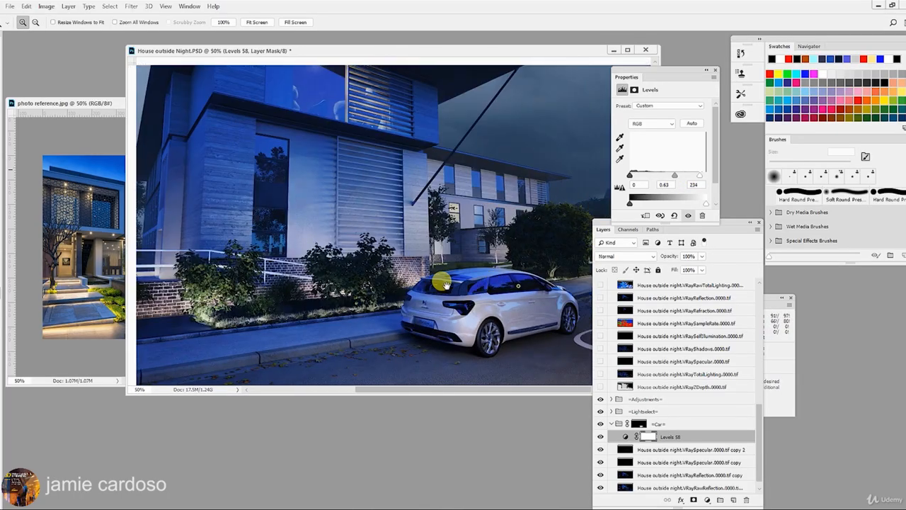
click(442, 284)
click(347, 306)
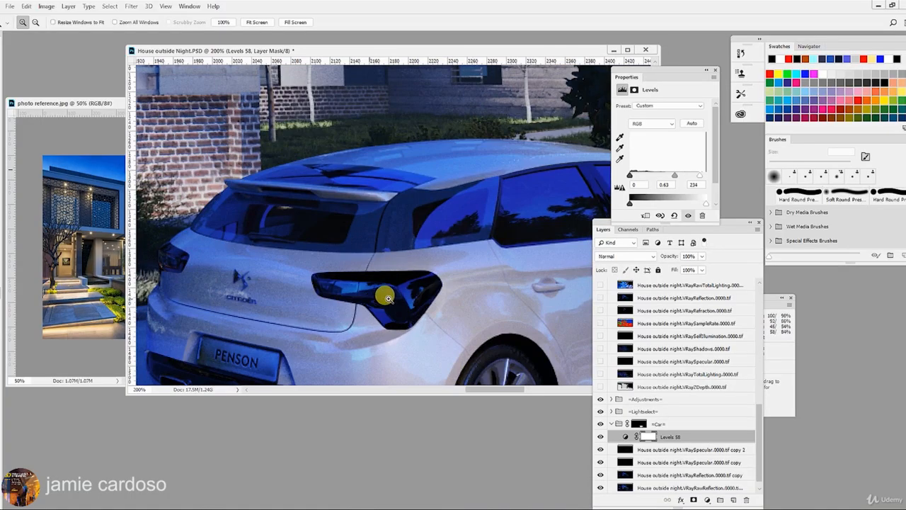
alt+click(385, 297)
alt+click(346, 288)
- Look through the first render elements and briefly preview the VRayDiffuseFilter layer
drag(757, 416, 753, 301)
click(674, 310)
click(678, 322)
click(699, 371)
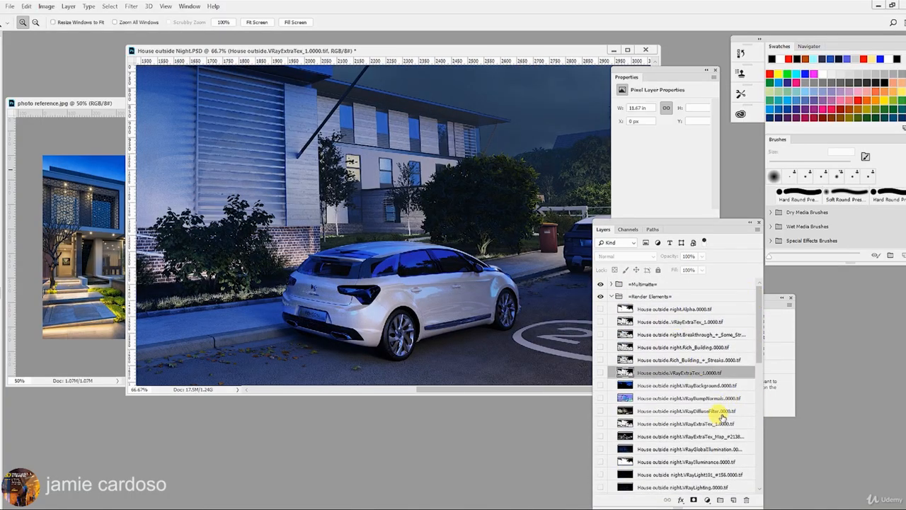
click(720, 412)
click(600, 411)
click(600, 411)
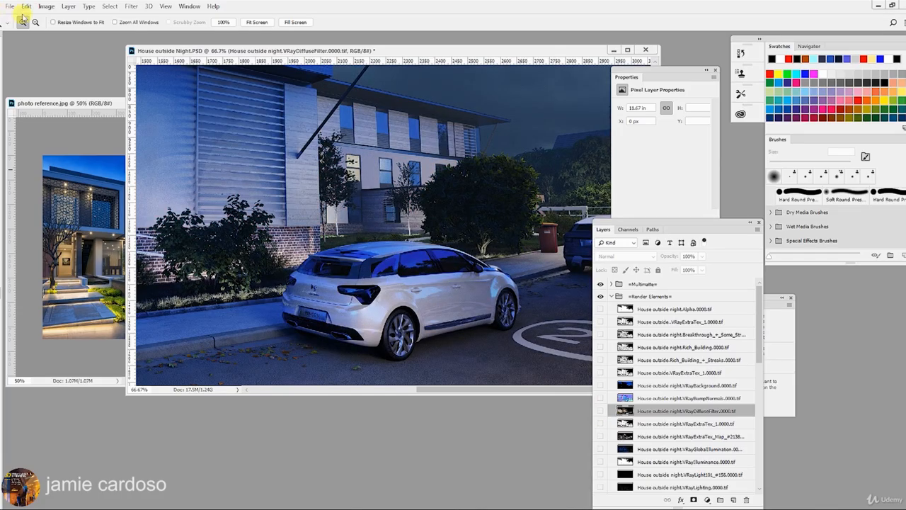
- Open the Cam 1_.RGB_color.0000 daylight render from the Raw renders folder
click(10, 6)
click(16, 25)
click(151, 23)
double_click(202, 67)
click(193, 68)
click(415, 362)
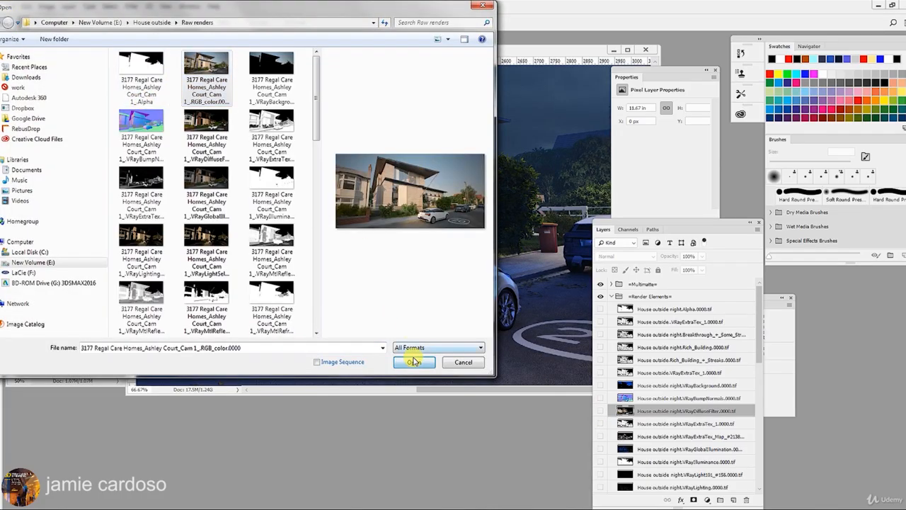
click(393, 357)
- Outline the white car's large red tail light with the Polygonal Lasso in the daylight render
click(552, 419)
click(552, 419)
drag(533, 362, 333, 273)
key(ctrl+r)
key(m)
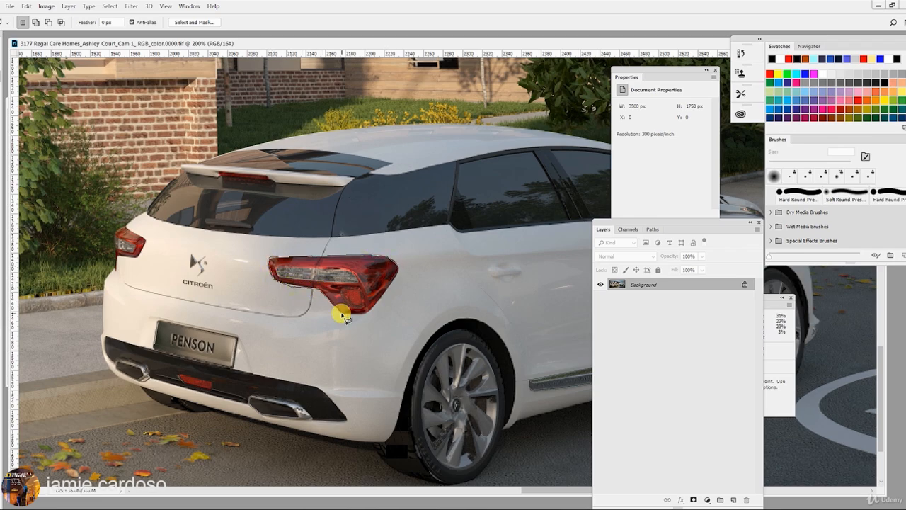
click(398, 270)
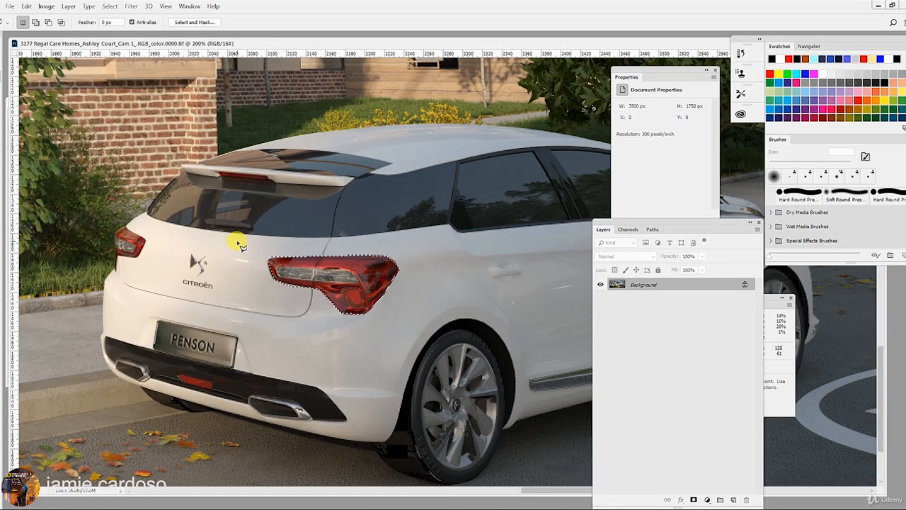
- Add the car's far tail light and the brake light on the rear spoiler to the selection
key(shift)
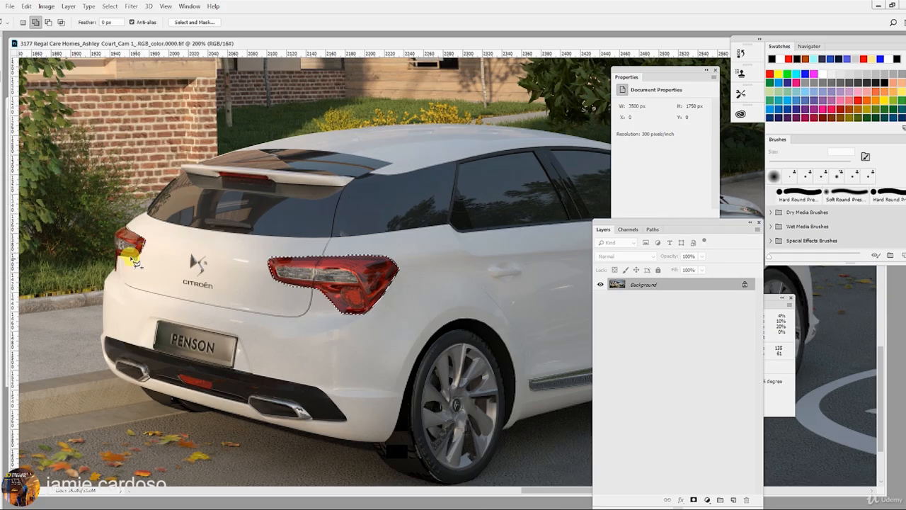
mouse_move(135, 262)
mouse_down()
mouse_move(118, 242)
mouse_move(115, 227)
mouse_move(126, 225)
mouse_up()
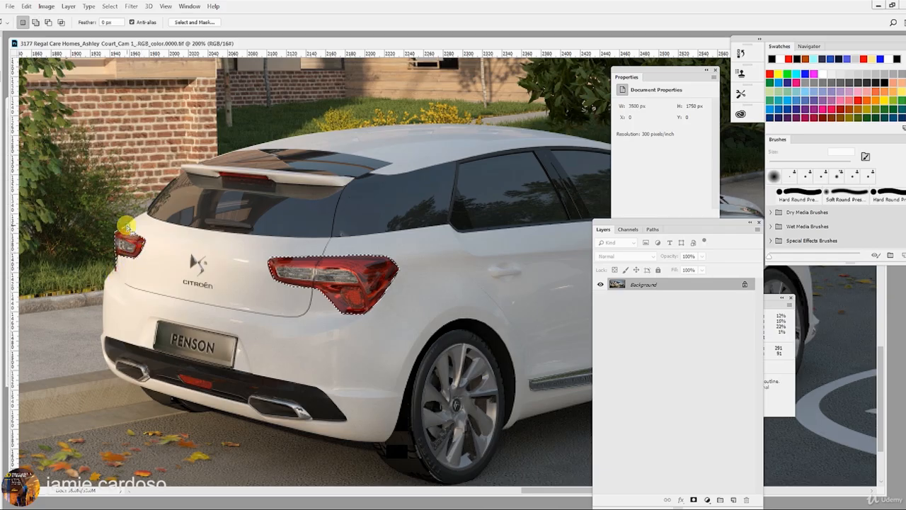
drag(467, 190, 356, 187)
mouse_move(109, 170)
mouse_down()
mouse_move(158, 177)
mouse_move(149, 169)
mouse_move(157, 178)
mouse_up()
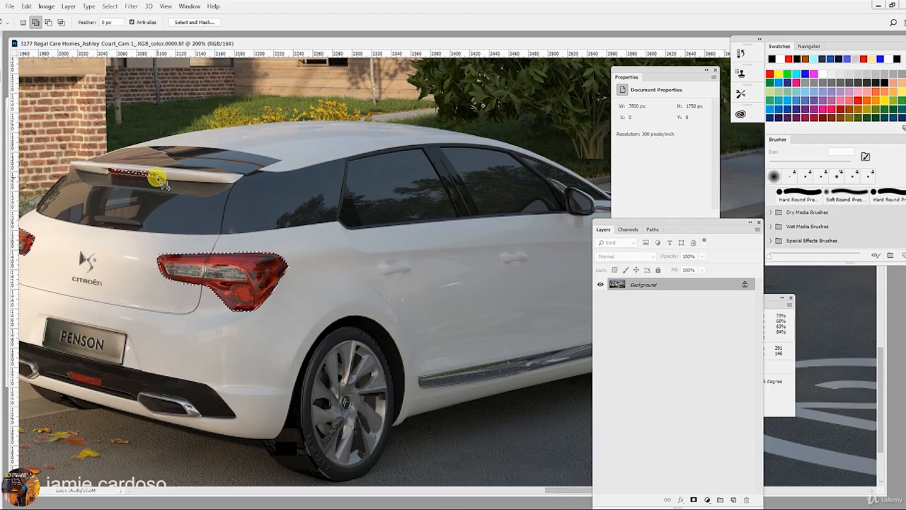
- Add the small front light at the edge of the bonnet to the selection and copy the selected lights
drag(489, 185, 247, 172)
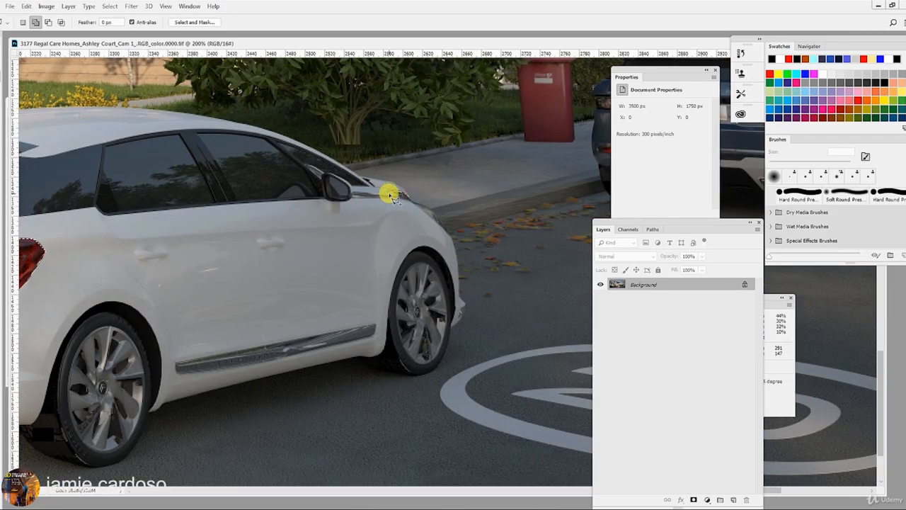
mouse_move(392, 195)
mouse_down()
mouse_move(411, 196)
mouse_move(393, 194)
mouse_up()
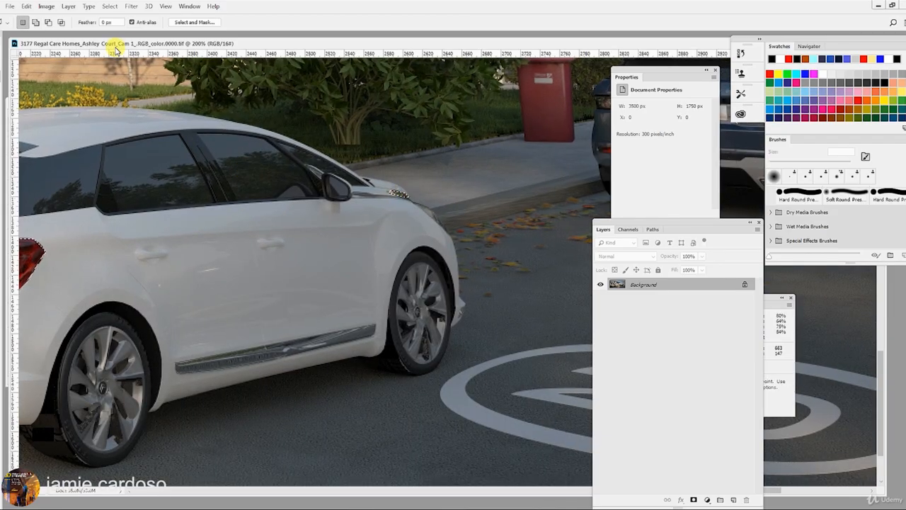
click(27, 6)
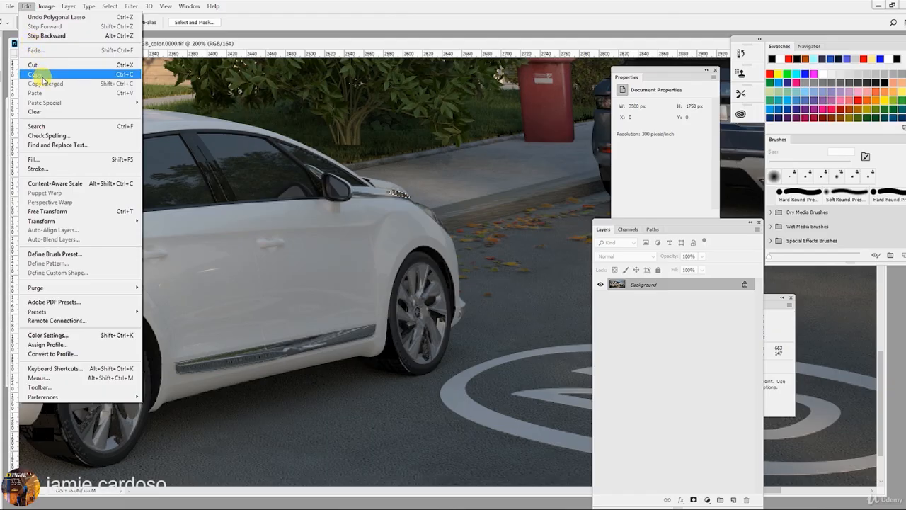
click(84, 68)
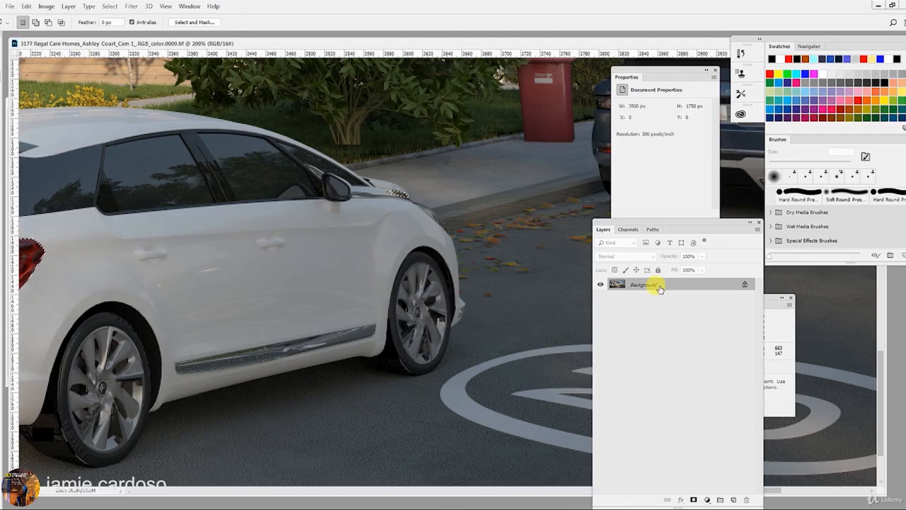
- Paste the copied lights as a layer, duplicate it into House outside Night.PSD, and return to that document
click(27, 7)
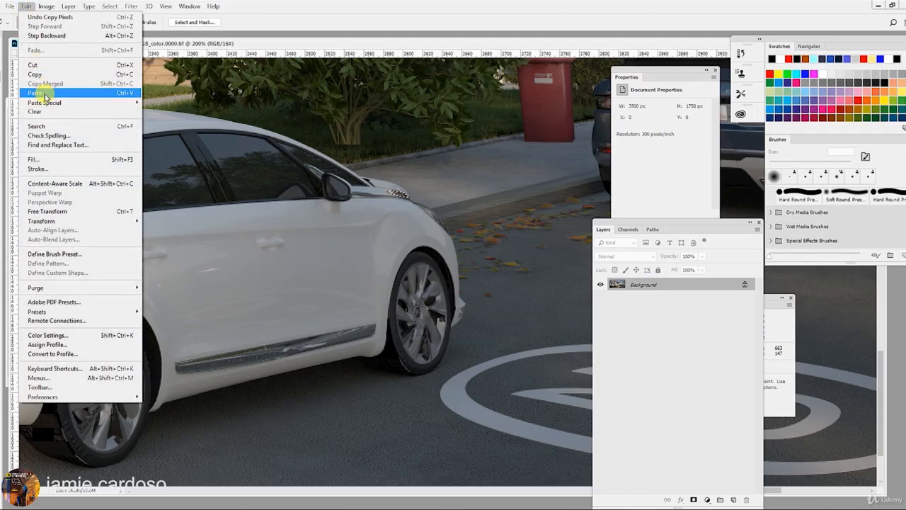
click(41, 90)
right_click(657, 284)
click(684, 170)
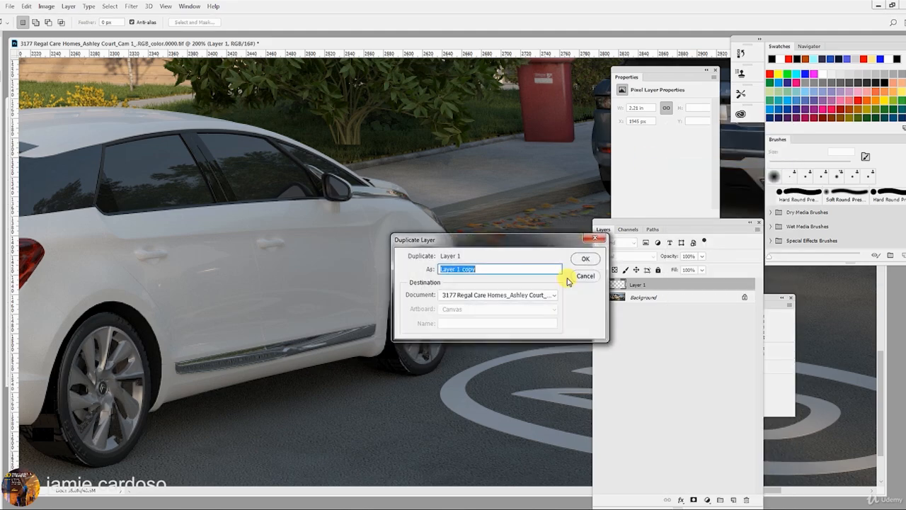
click(536, 296)
click(460, 322)
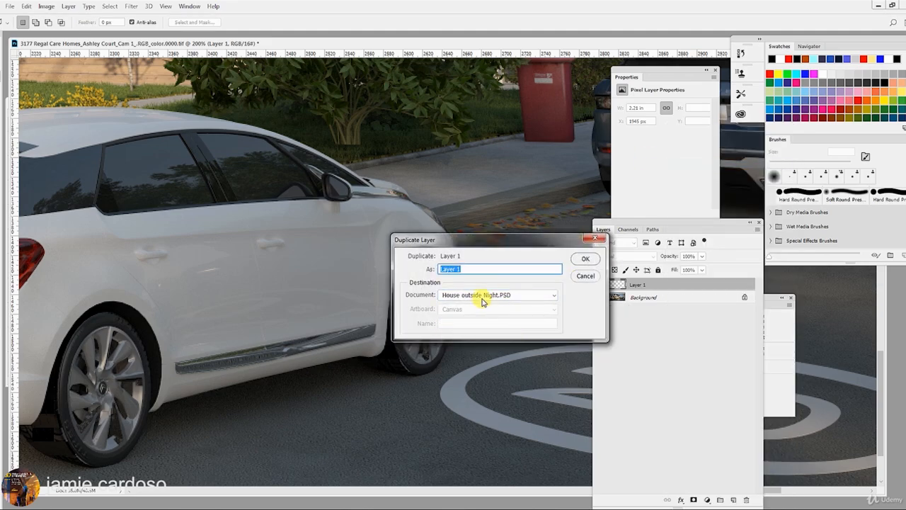
click(584, 259)
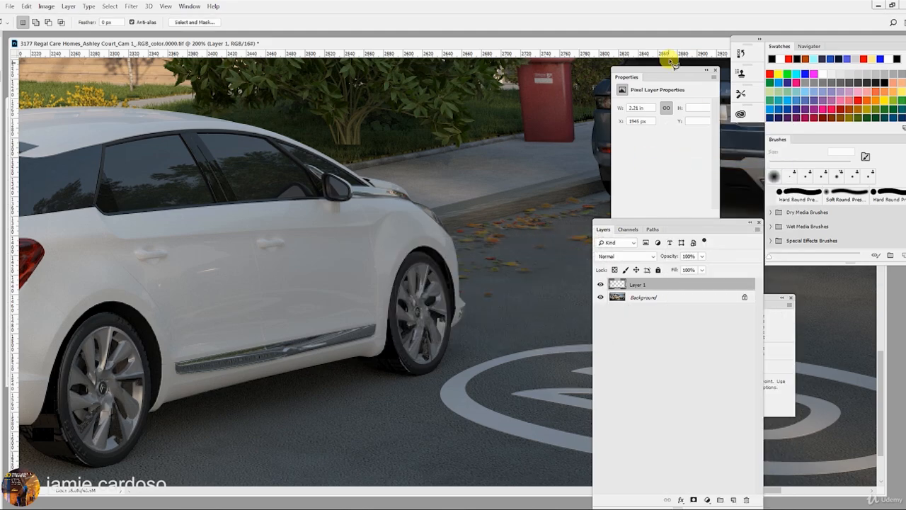
click(667, 57)
drag(533, 58, 363, 134)
click(429, 140)
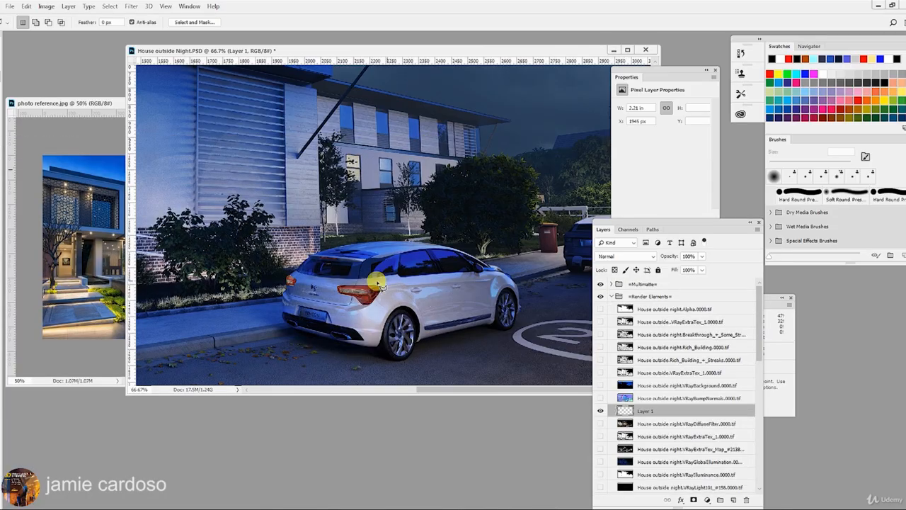
- Move the pasted lights layer to the top of the =Car= group and rename it headlights
key(z)
scroll(356, 305, up, 2)
scroll(350, 302, down, 6)
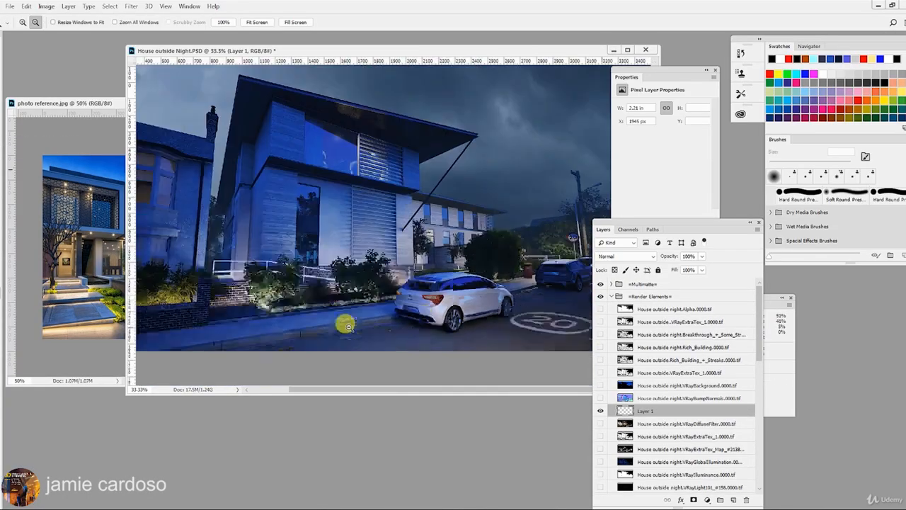
scroll(429, 297, up, 2)
scroll(421, 290, down, 1)
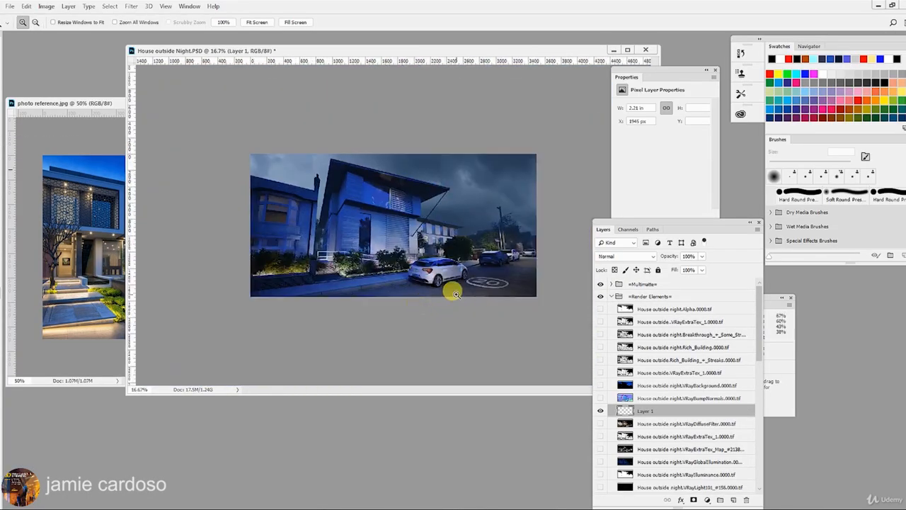
scroll(453, 312, up, 1)
scroll(461, 320, up, 2)
drag(640, 411, 670, 413)
double_click(666, 411)
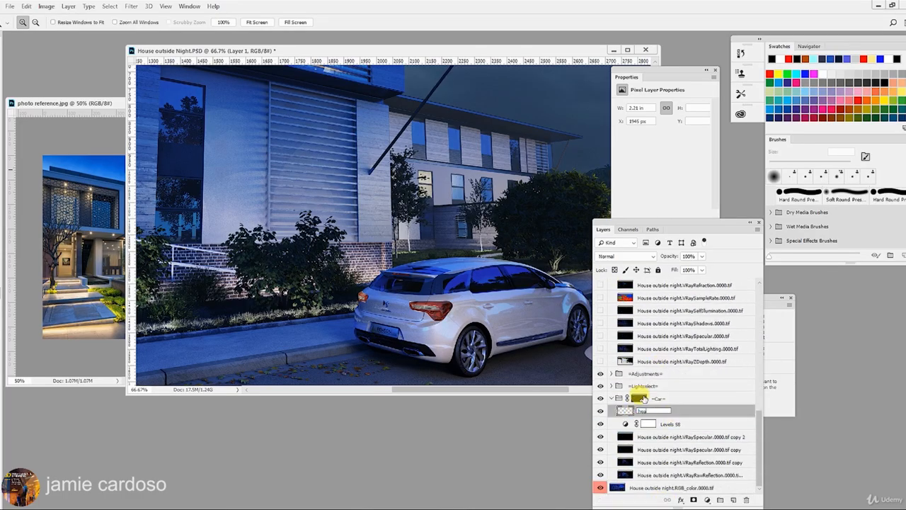
text(headlights)
key(Return)
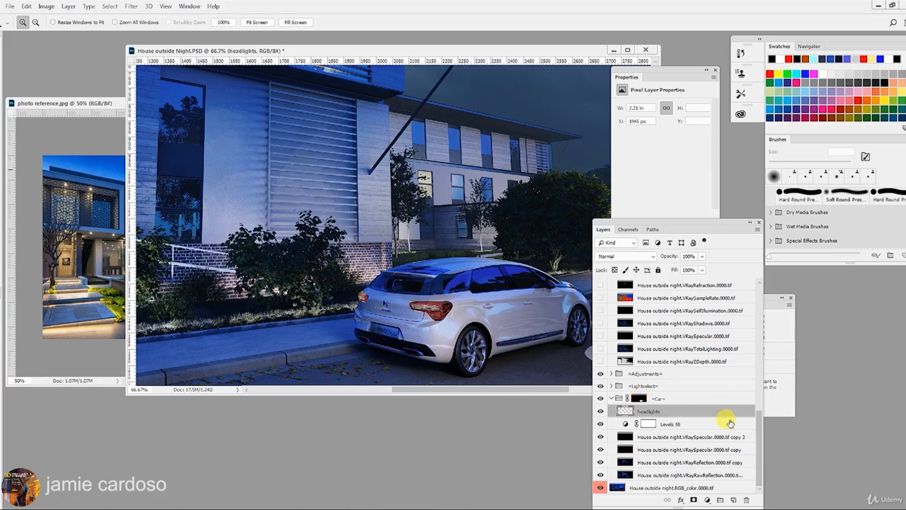
- Try to brighten the headlights layer with a clipped Levels adjustment by lowering its white input level
click(708, 500)
click(700, 367)
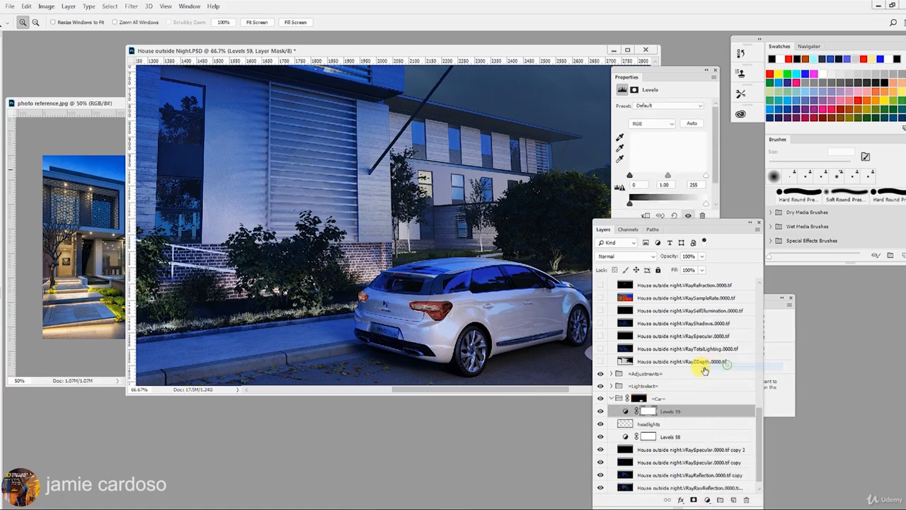
key(alt)
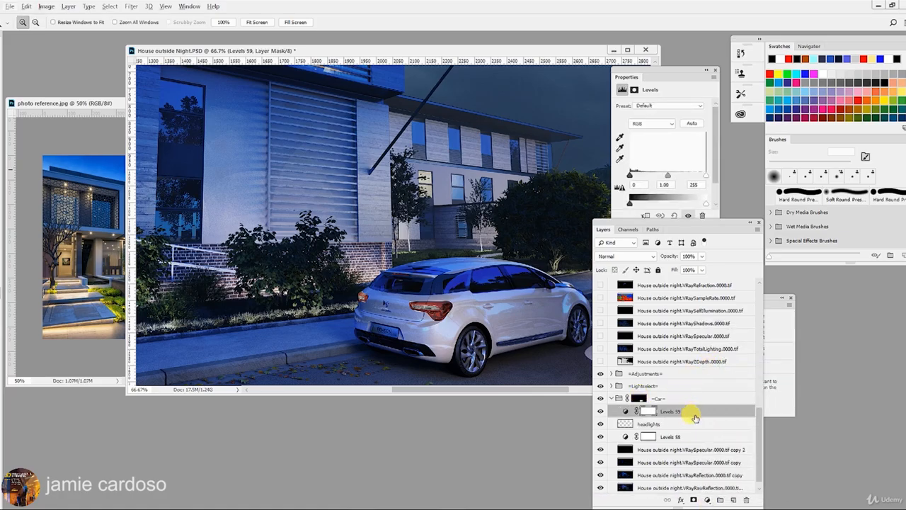
key(alt)
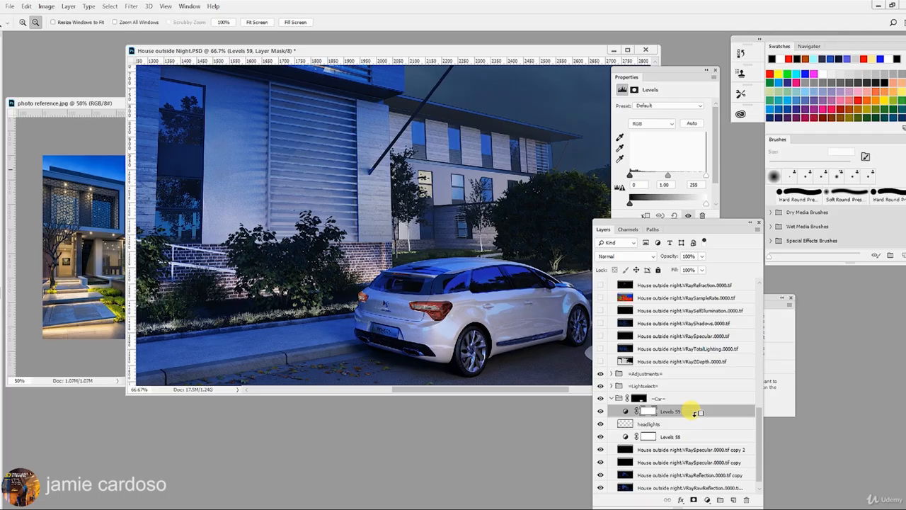
alt+click(696, 413)
drag(703, 175, 678, 180)
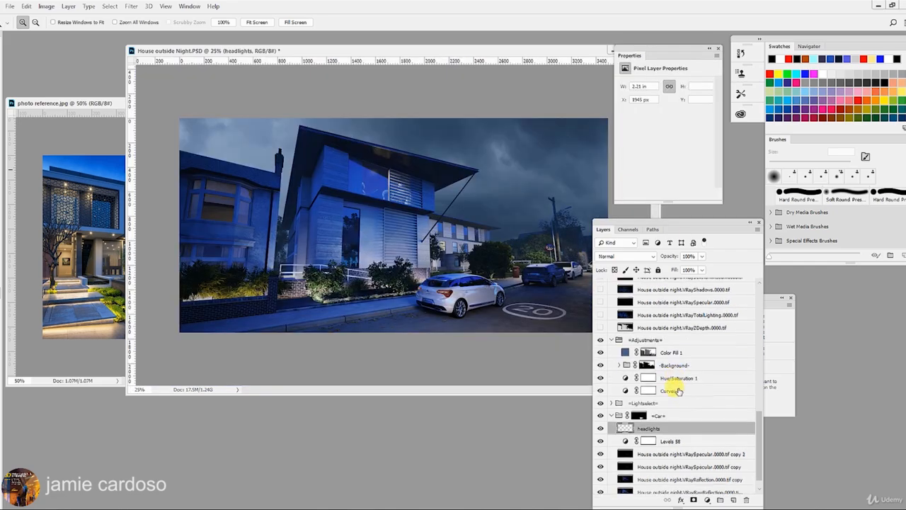
- Move the headlights layer into the =Adjustments= group above Hue/Saturation 1 and add a group named -taillight- above it
drag(666, 429, 707, 383)
click(720, 499)
double_click(647, 379)
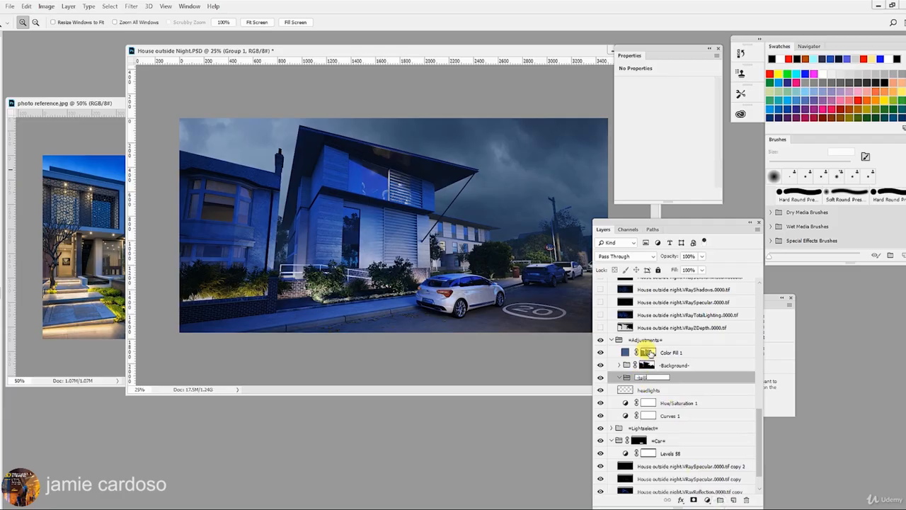
key(Return)
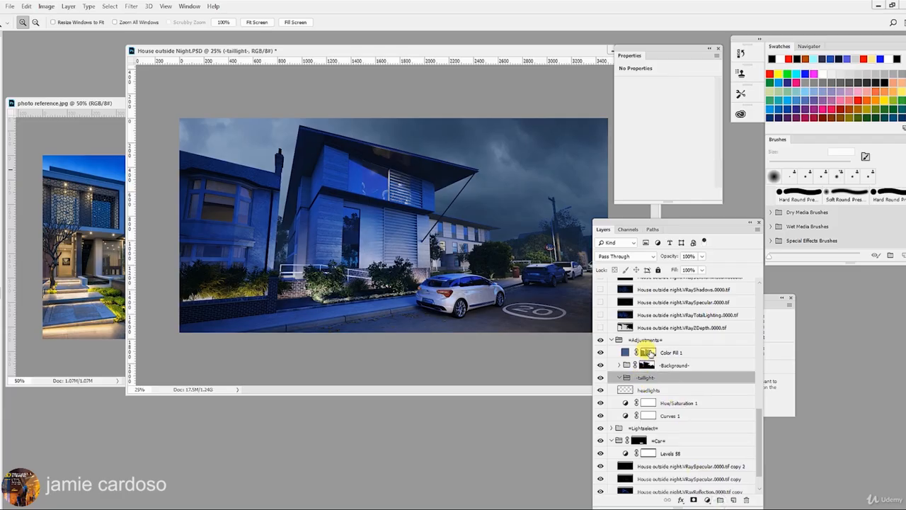
- Duplicate the headlights layer into the -taillight- group and convert the copy to a smart object
click(646, 392)
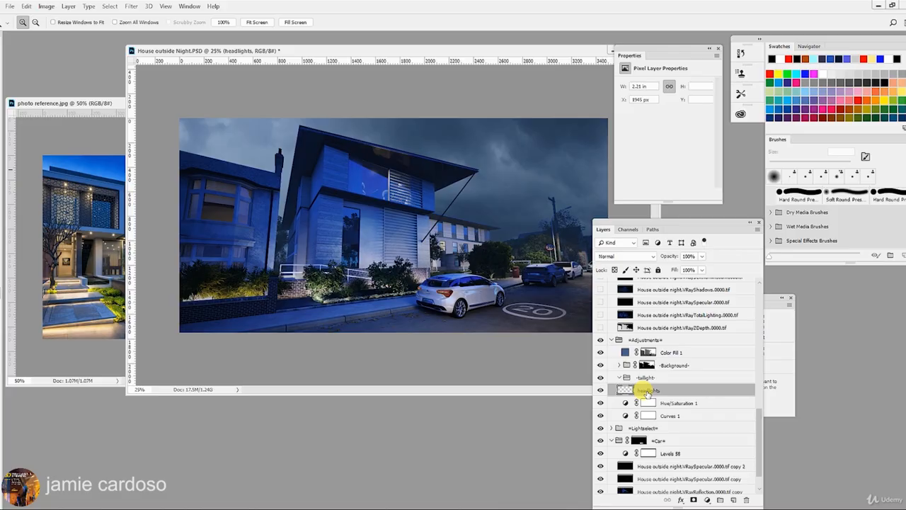
click(454, 297)
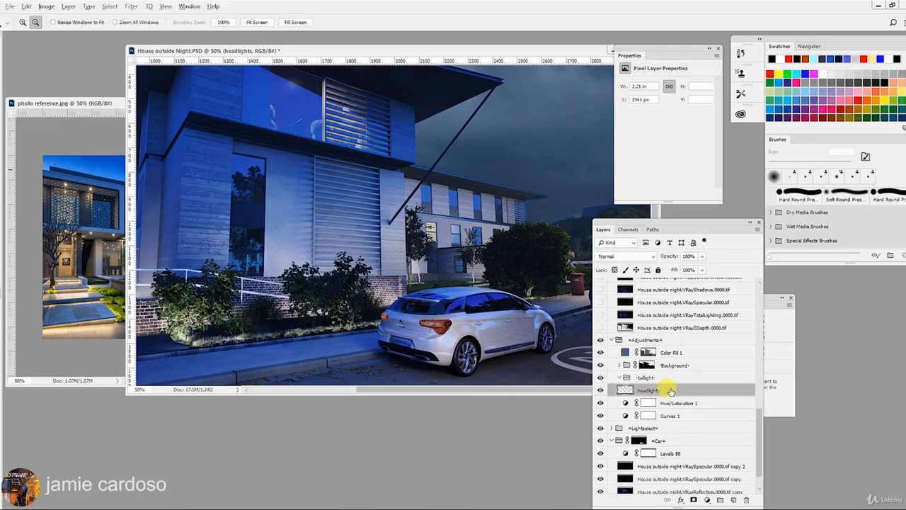
drag(670, 392, 673, 384)
right_click(669, 386)
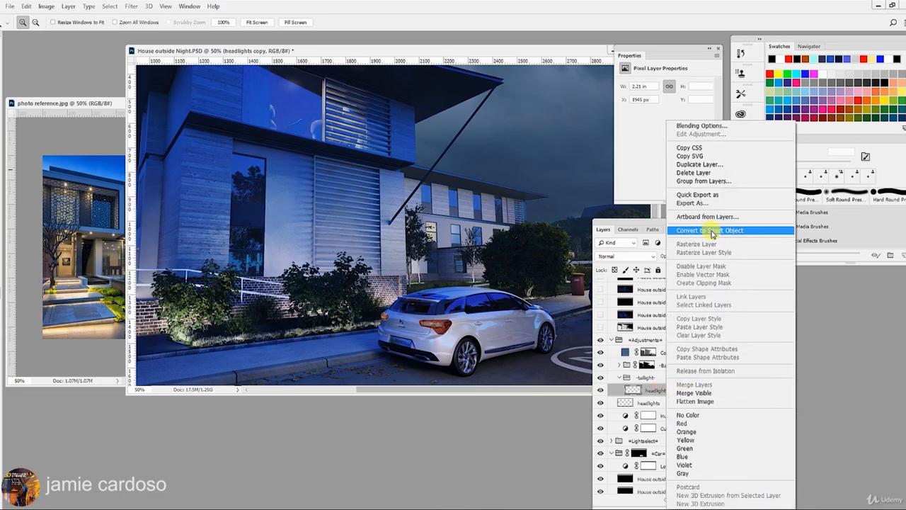
click(712, 233)
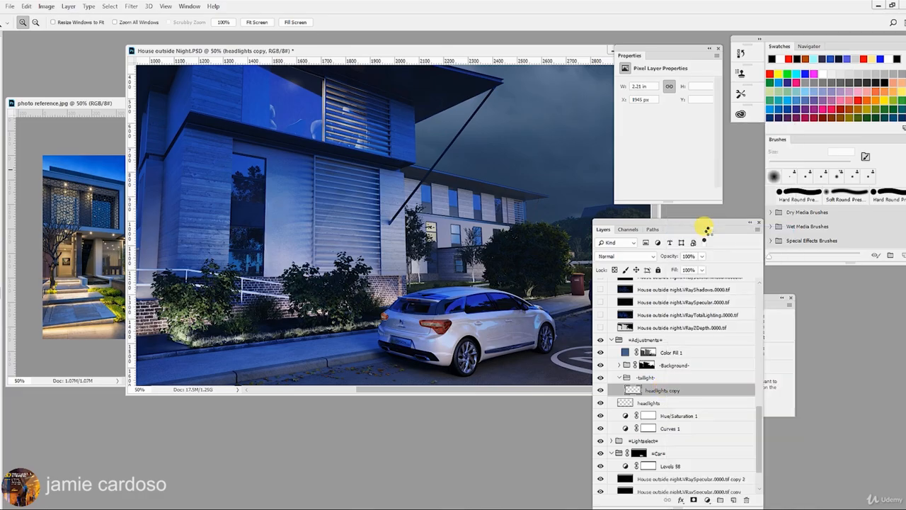
click(602, 391)
click(602, 391)
- Apply a Gaussian Blur with an 11-pixel radius to the headlights copy and set its blend mode to Screen
click(445, 339)
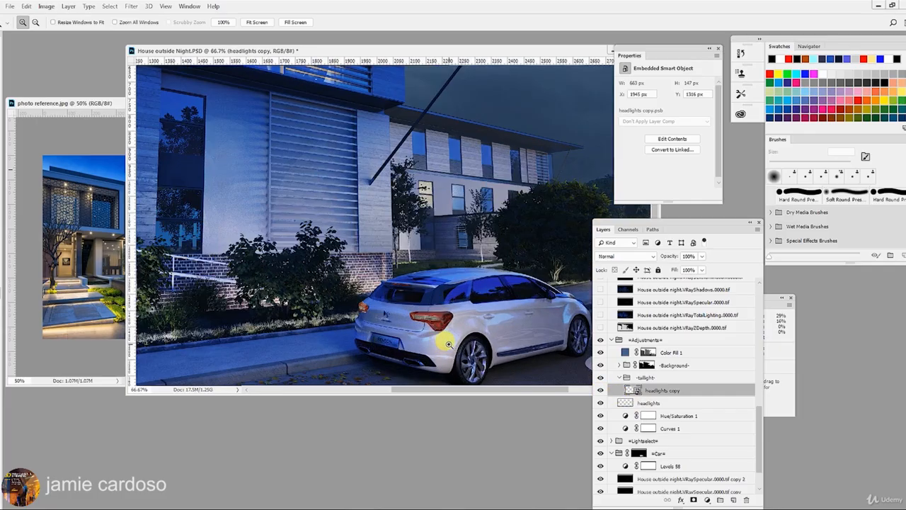
click(444, 338)
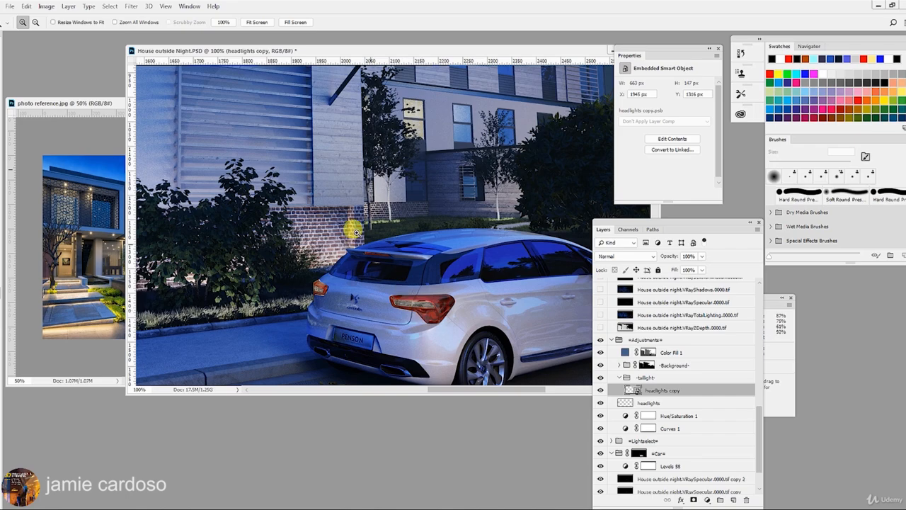
click(439, 320)
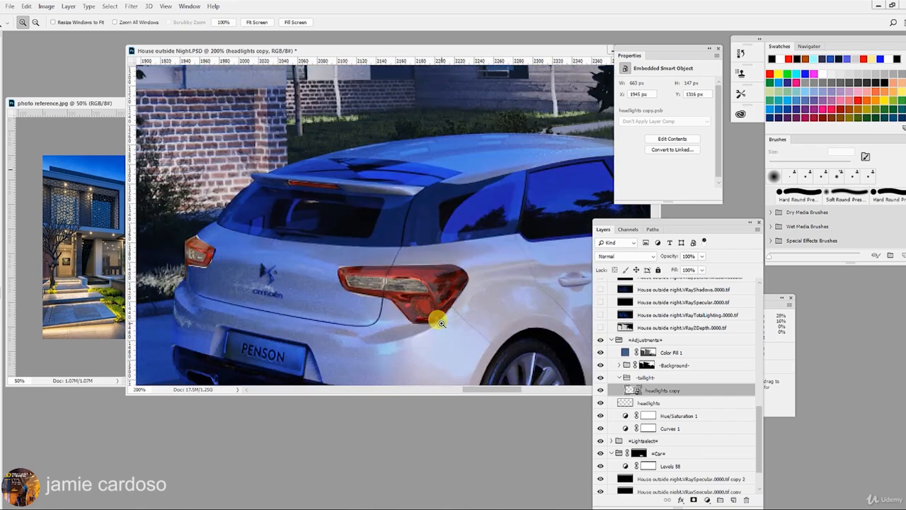
key(alt)
alt+click(383, 286)
alt+click(383, 286)
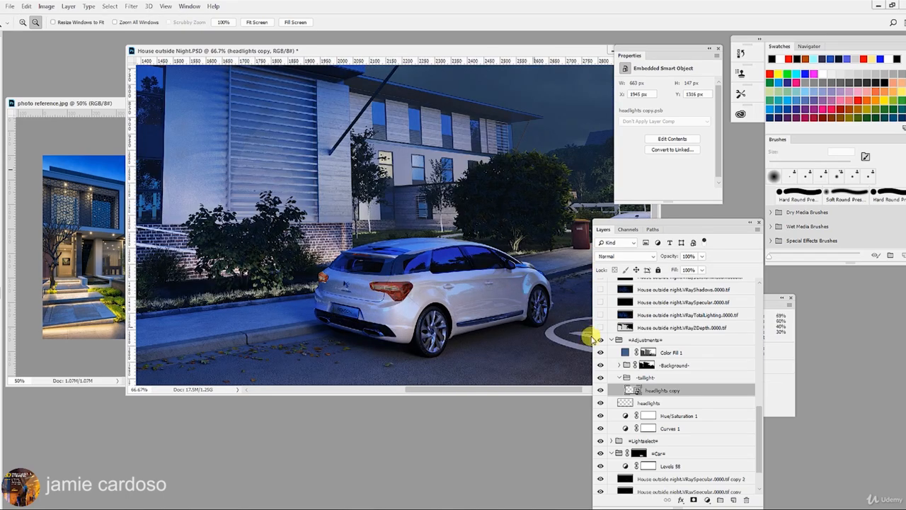
click(136, 7)
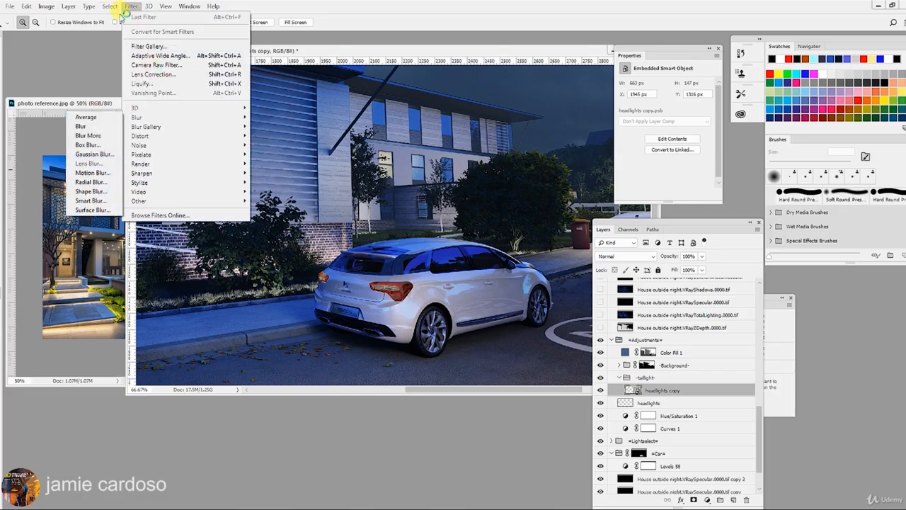
click(94, 154)
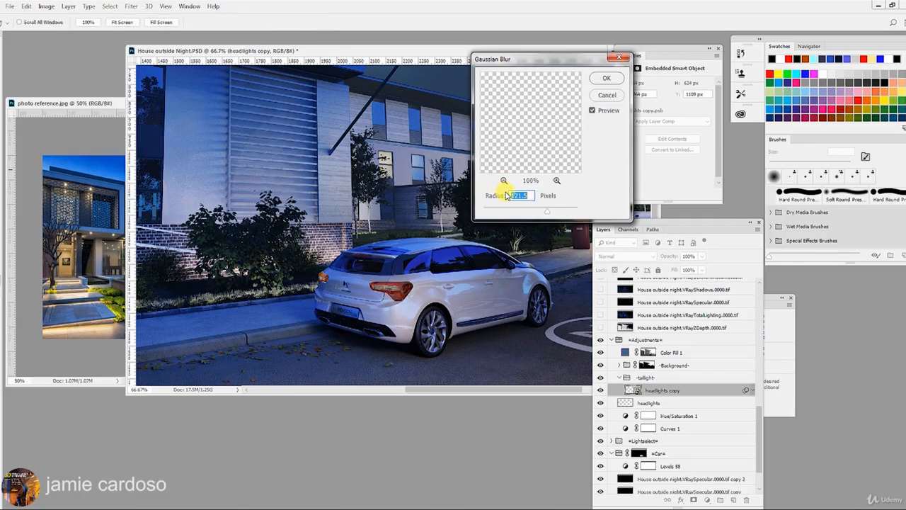
text(11)
key(Return)
click(631, 257)
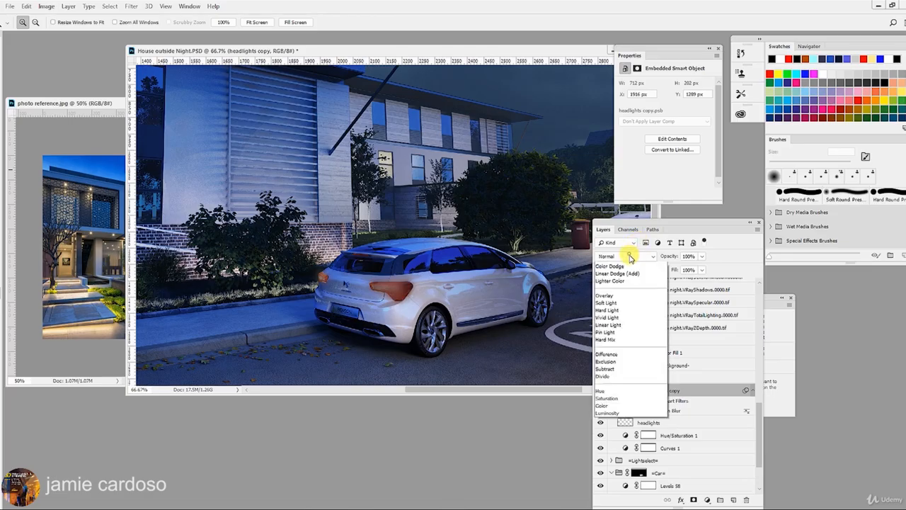
click(609, 338)
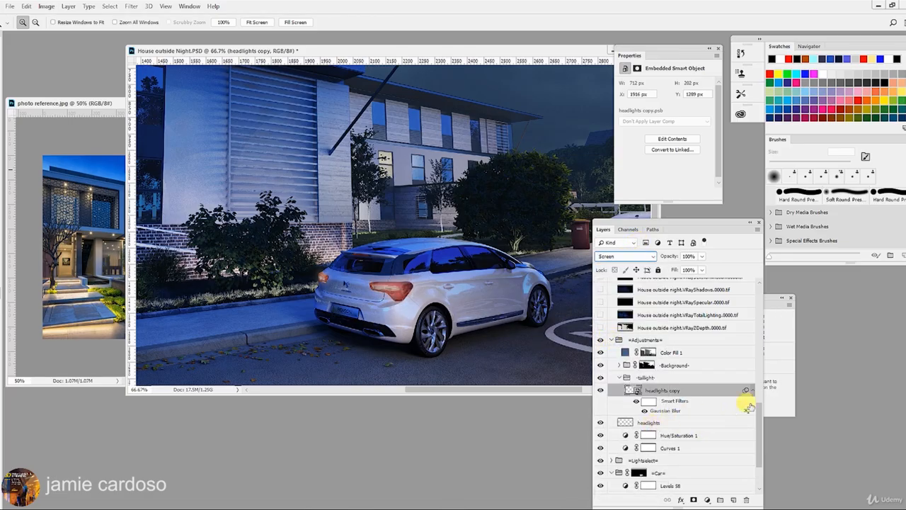
- Move the original headlights layer into the -taillight- group below its blurred copy and collapse the group
click(754, 391)
drag(633, 401, 625, 380)
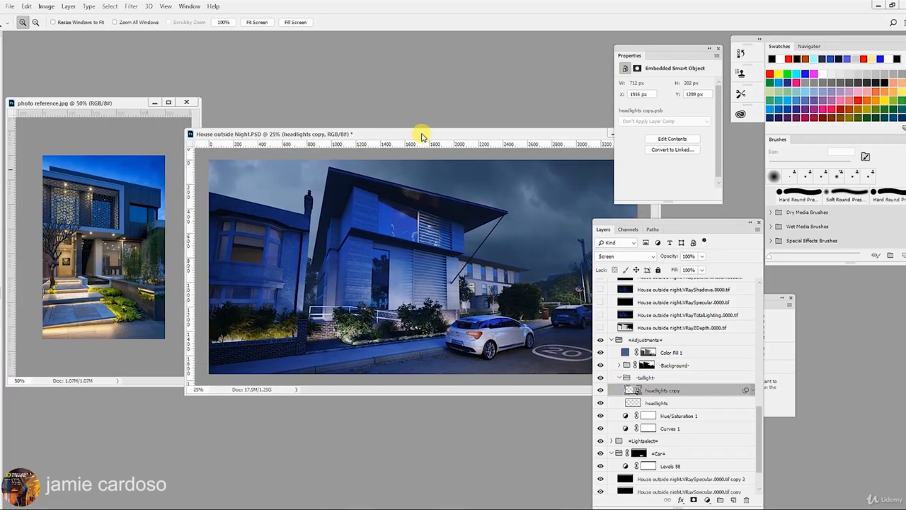
drag(421, 134, 277, 62)
scroll(673, 397, down, 3)
click(620, 413)
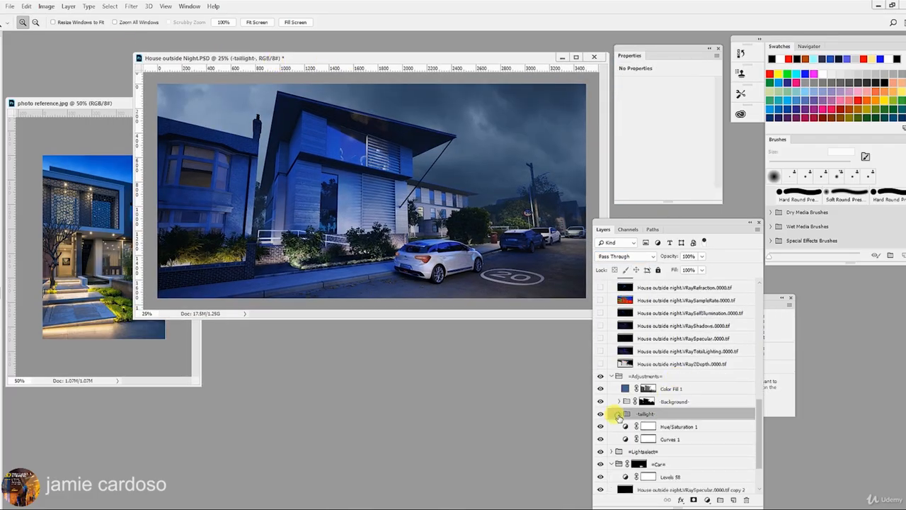
scroll(660, 384, down, 1)
- Compare the image with and without Curves 1 and lower the curve's shadow point slightly
click(646, 415)
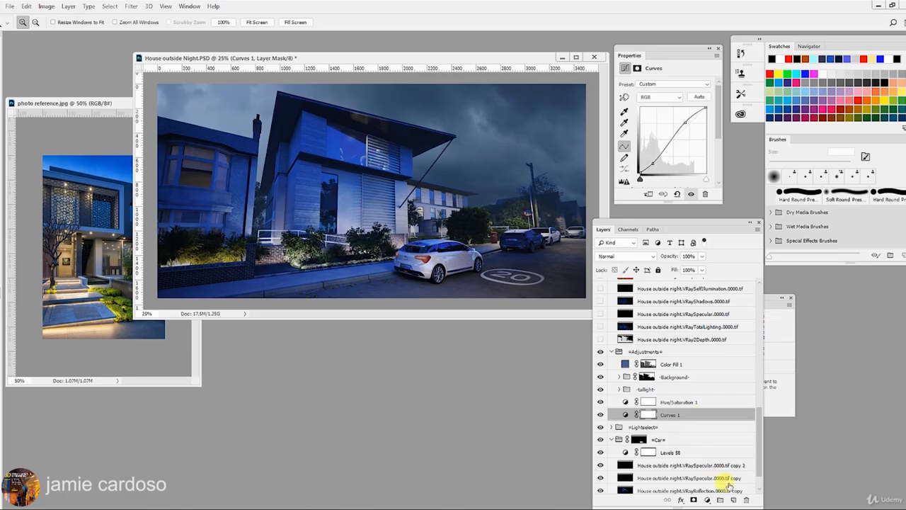
click(601, 414)
click(601, 415)
scroll(670, 338, up, 3)
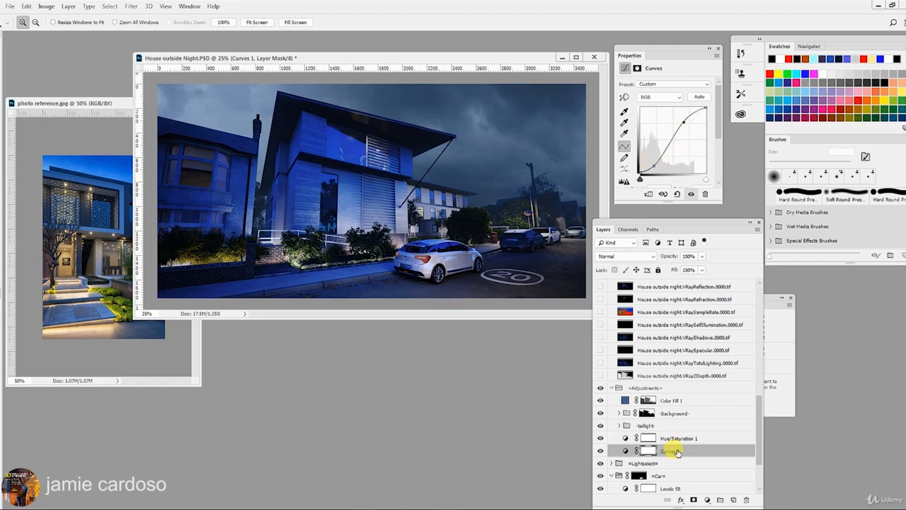
- Add a Color Balance adjustment above Curves 1 with midtones at Cyan/Red +60, Magenta/Green +30 and Yellow/Blue -35
click(708, 500)
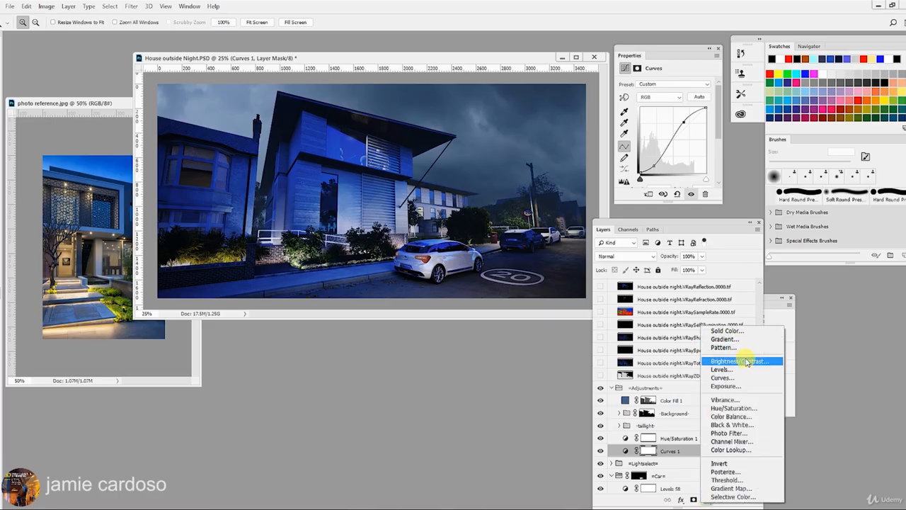
click(756, 417)
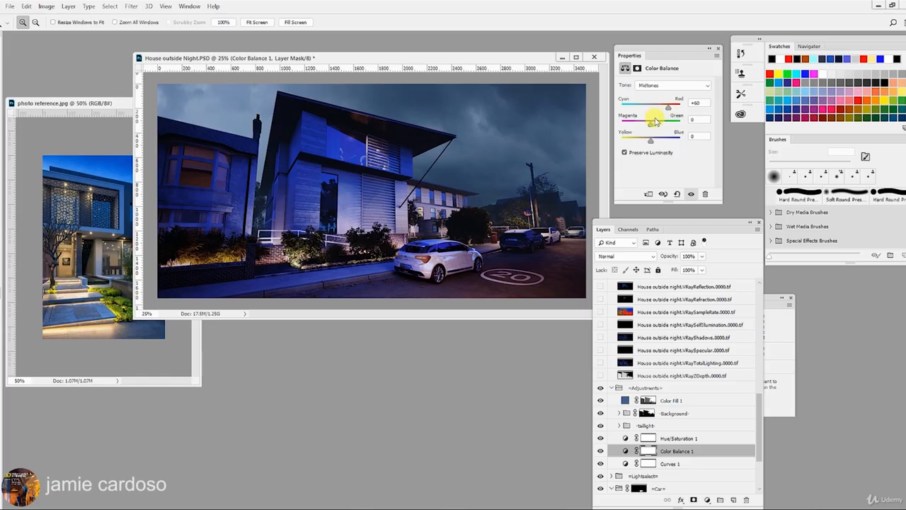
drag(657, 126, 641, 143)
click(534, 223)
text(0)
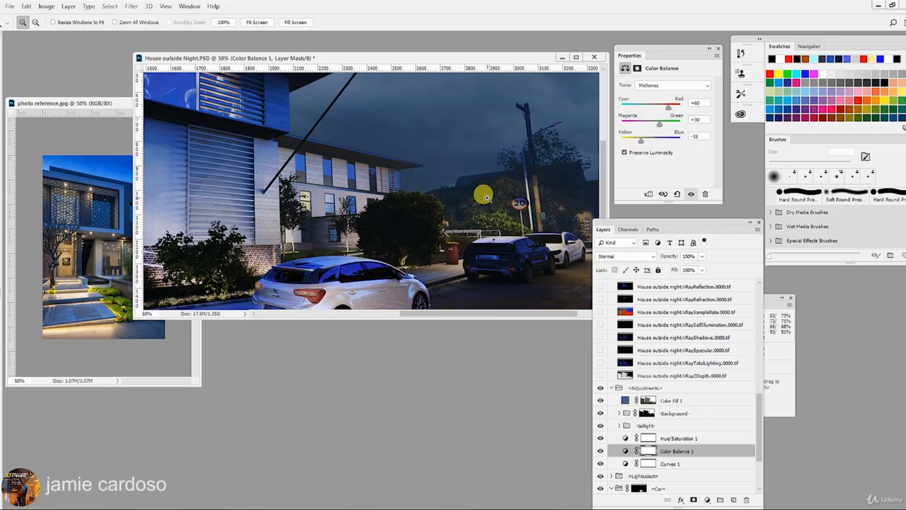
alt+click(484, 194)
alt+click(483, 194)
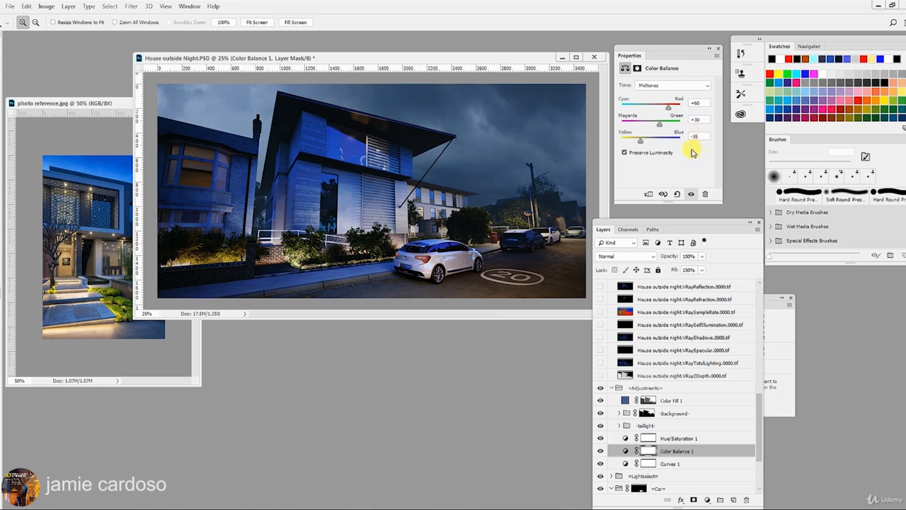
- Add a Selective Color adjustment above Color Balance 1 and raise the Magenta amount for the Blues
click(708, 499)
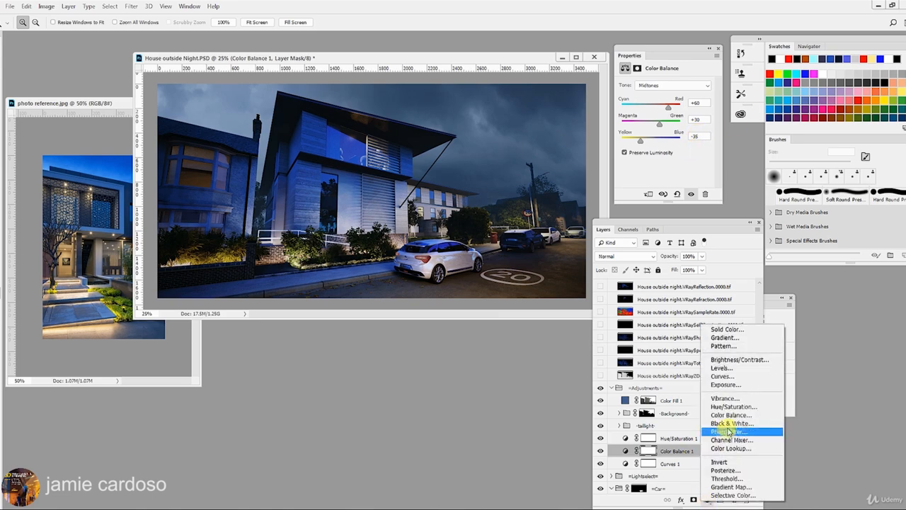
click(735, 495)
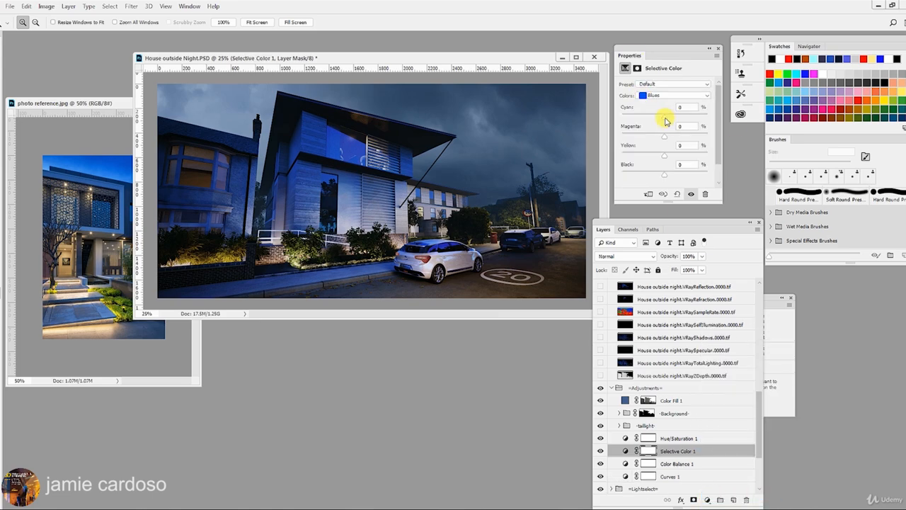
drag(665, 137, 675, 137)
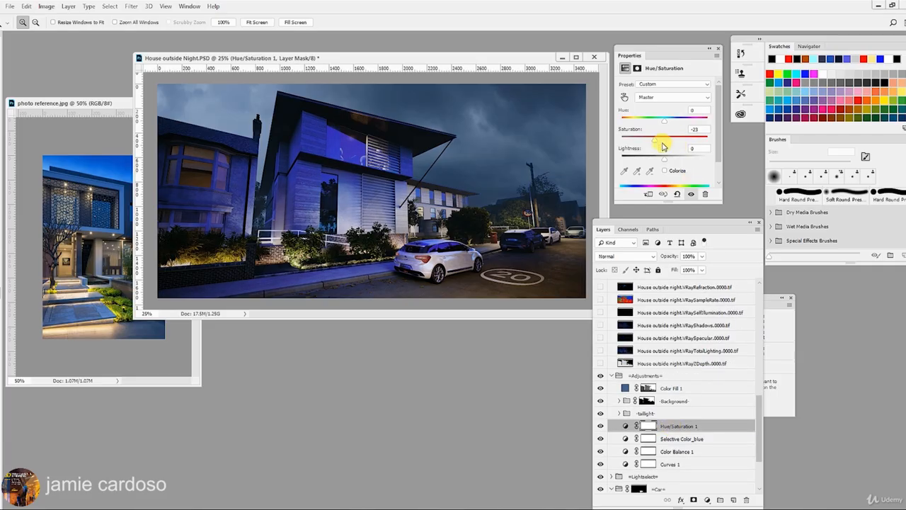
- In Hue/Saturation 1, set the Master saturation to 0 and lower the saturation of the Blues range
drag(707, 132, 617, 128)
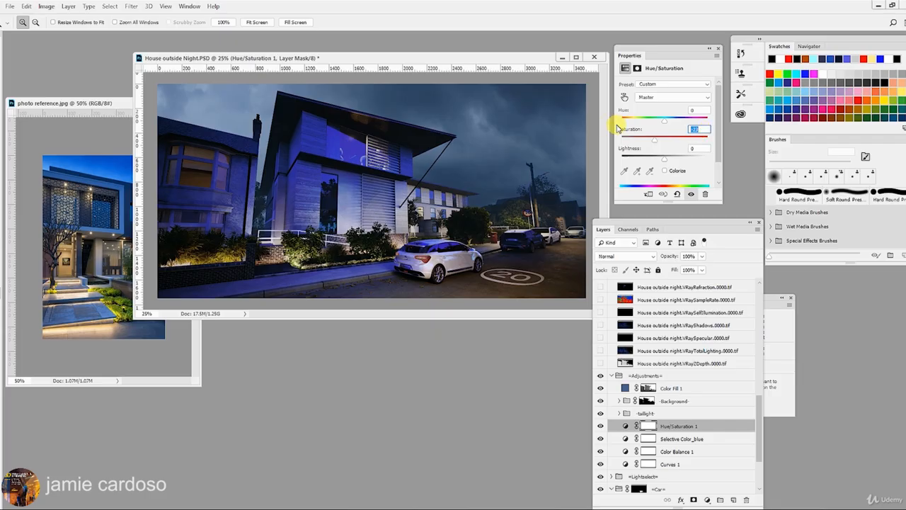
text(0)
key(Return)
click(652, 97)
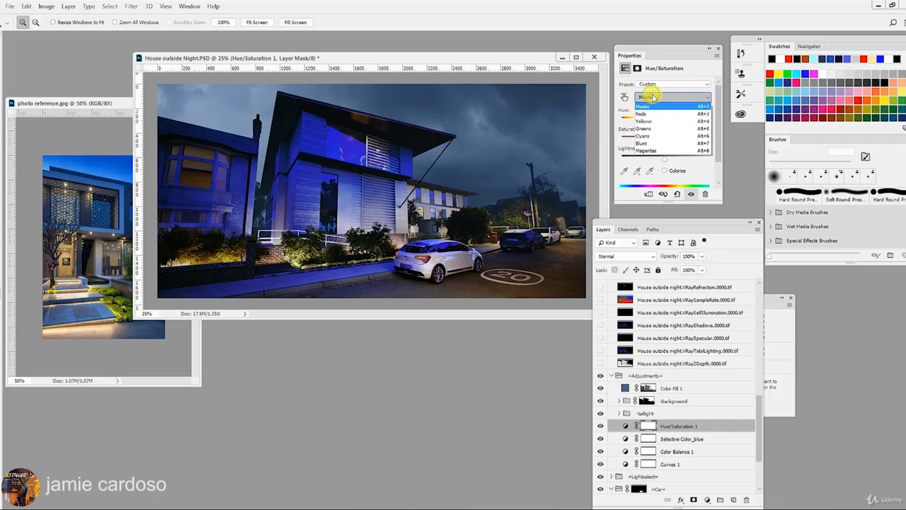
click(650, 145)
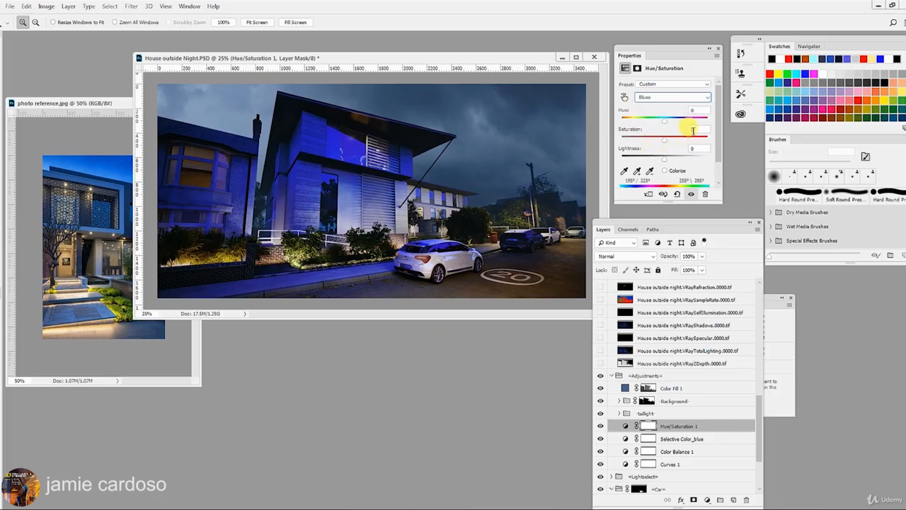
drag(659, 144, 652, 145)
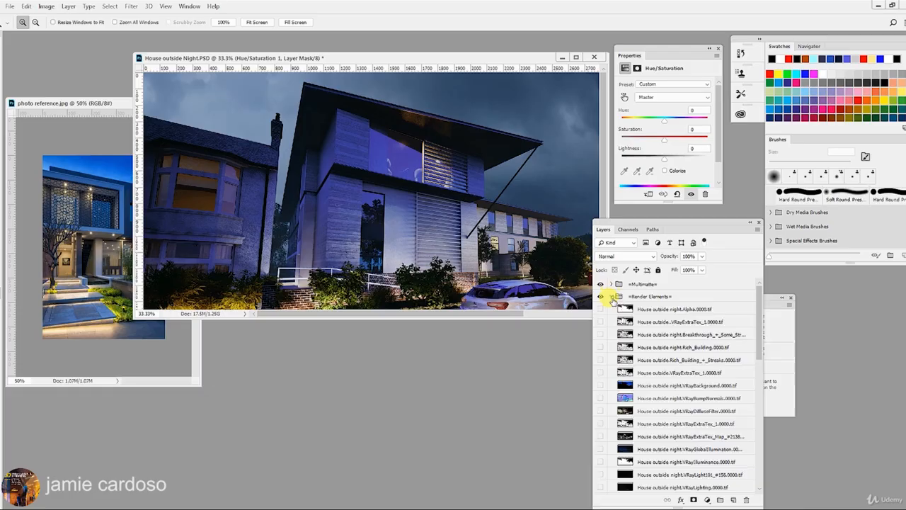
- Load the green channel of MultiMatteElement_6 as a selection of the wood cladding and hide that matte layer again
click(612, 284)
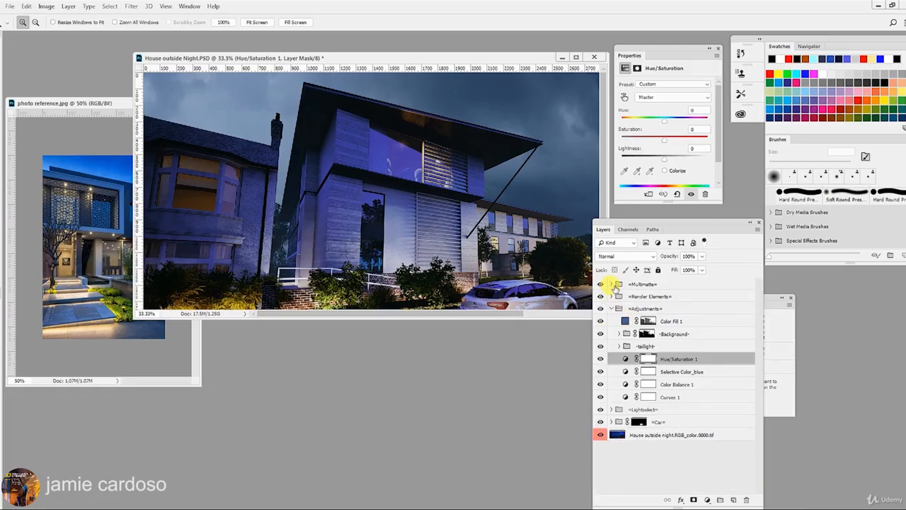
click(612, 284)
click(639, 373)
click(600, 373)
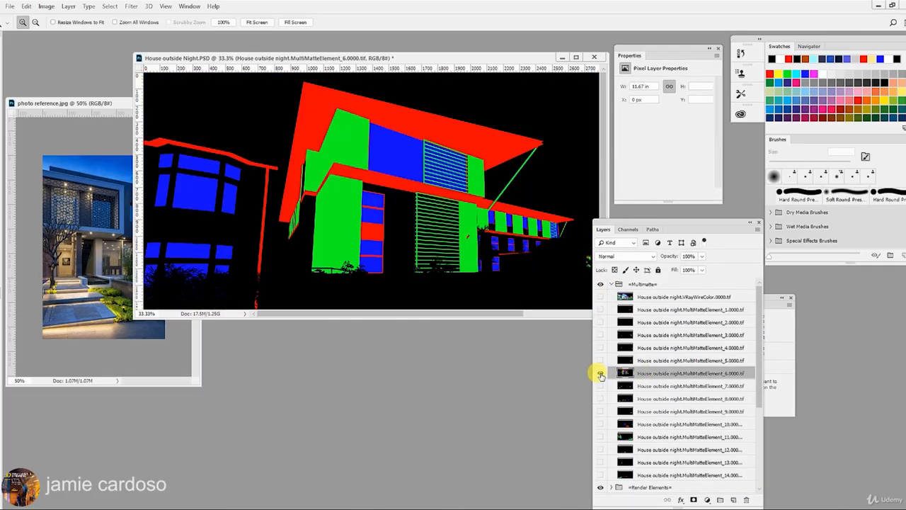
click(628, 230)
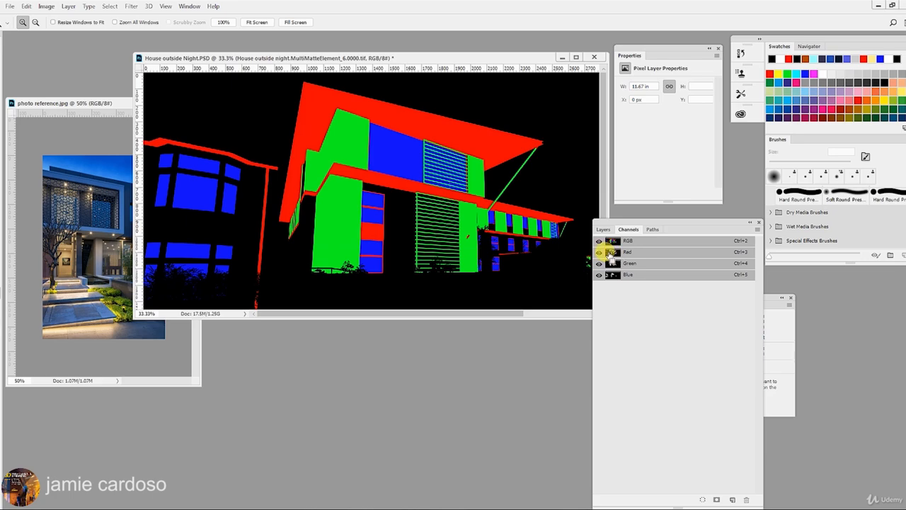
ctrl+click(613, 276)
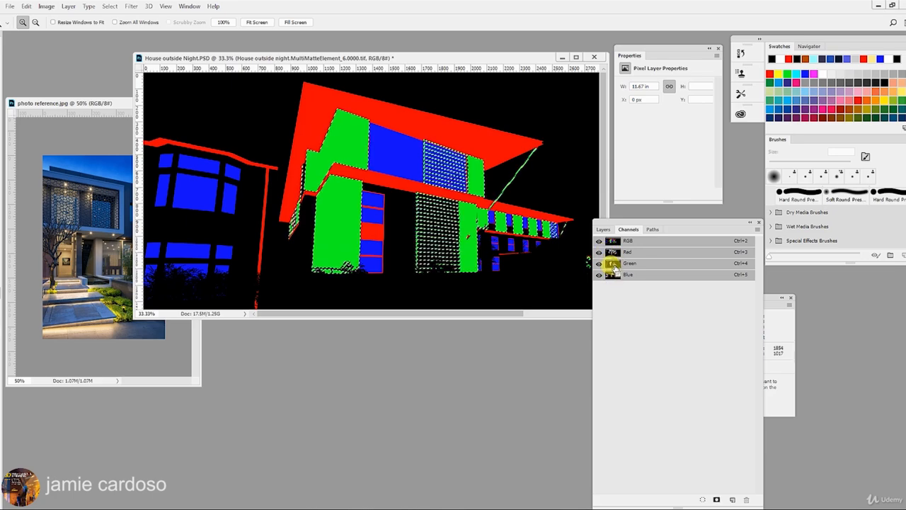
click(603, 229)
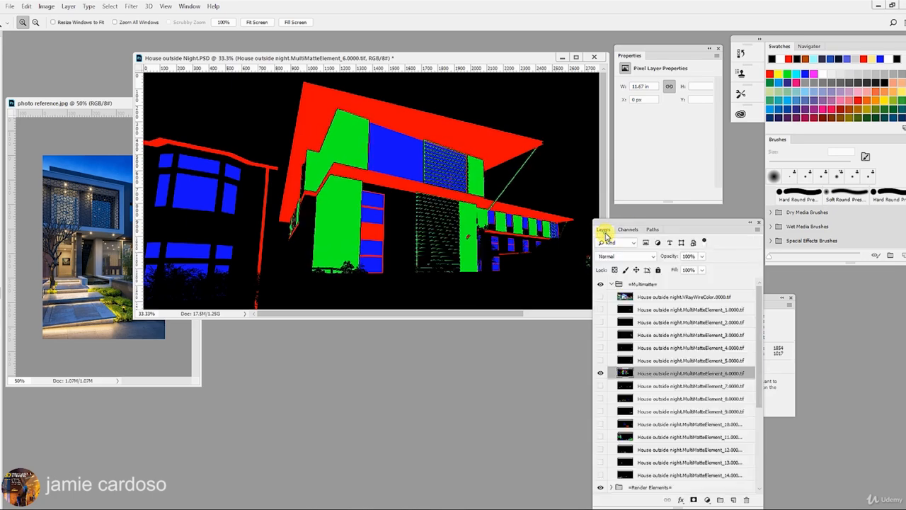
click(599, 371)
- Create a group named =wood= above =Car= and mask it with the cladding selection
scroll(753, 401, down, 3)
click(677, 475)
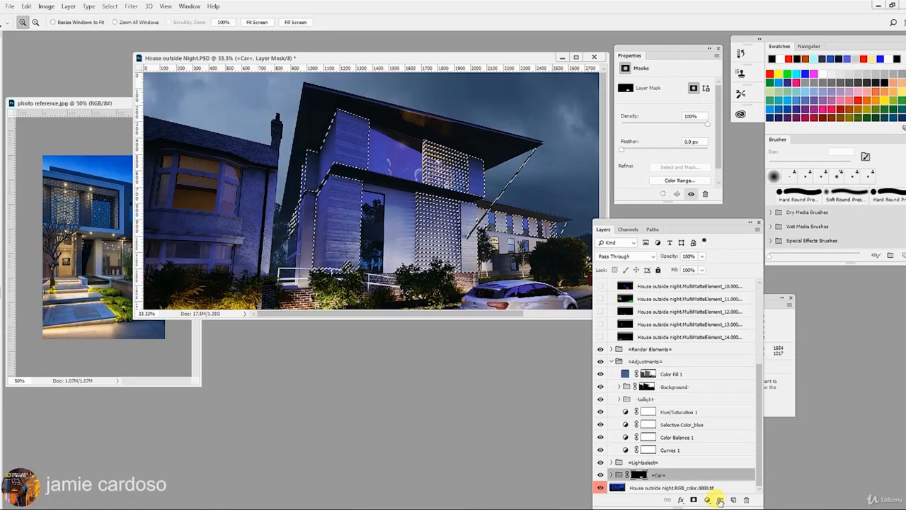
key(ctrl+g)
click(693, 500)
double_click(664, 473)
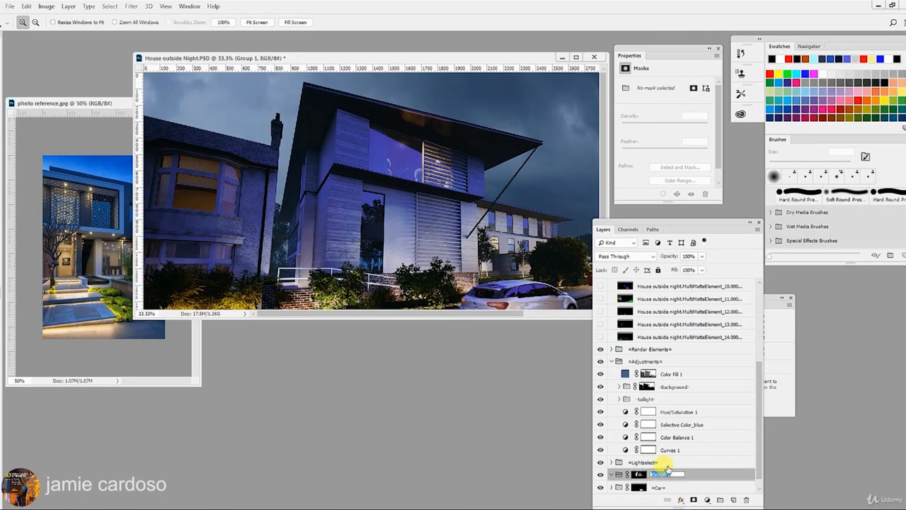
key(Return)
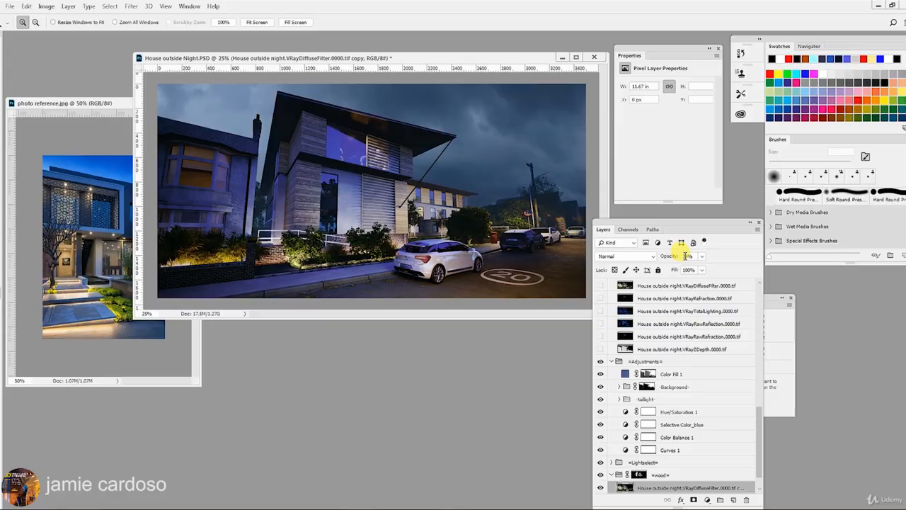
- Set the opacity of the VRayDiffuseFilter copy in the =wood= group to 35%
click(686, 256)
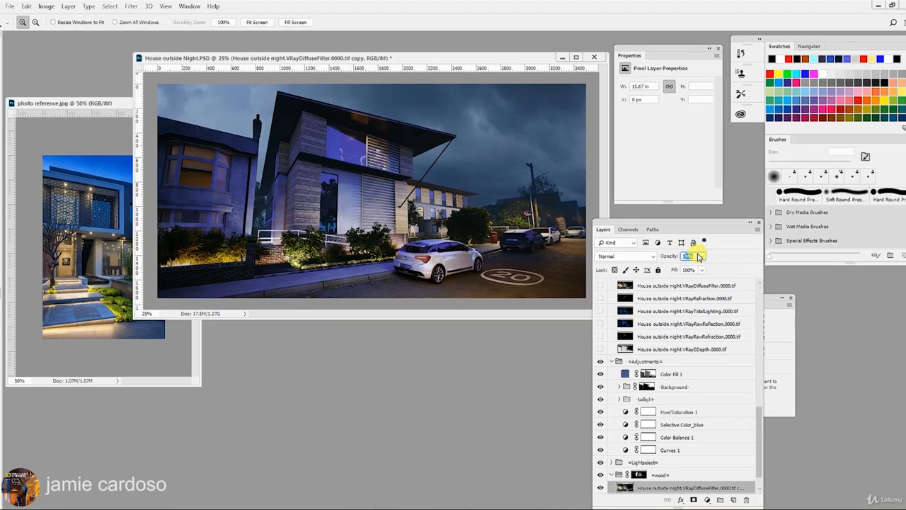
scroll(630, 460, down, 2)
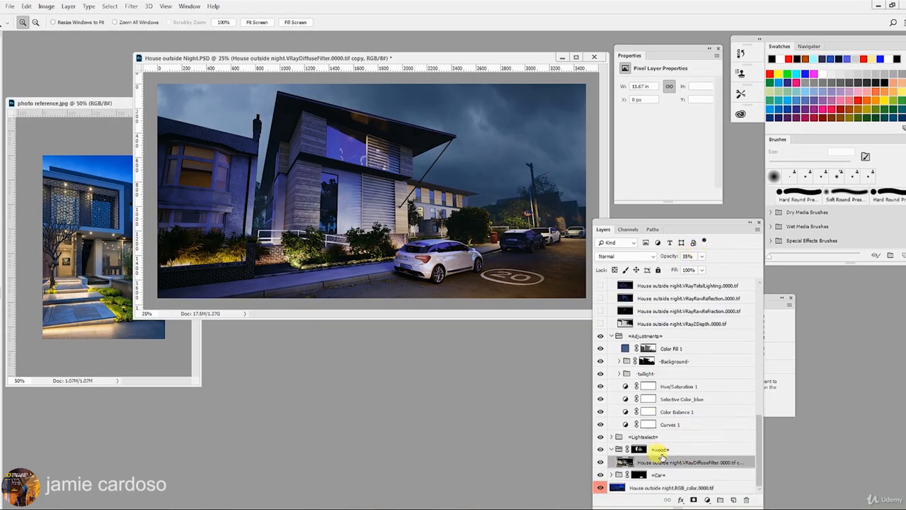
- Move the five layers from House outside..VRayExtraTex_1 to House outside.VRayExtraTex_1 to the end of the =Render Elements= group, below VRayZDepth
scroll(667, 435, up, 10)
click(693, 389)
scroll(687, 368, up, 4)
click(693, 336)
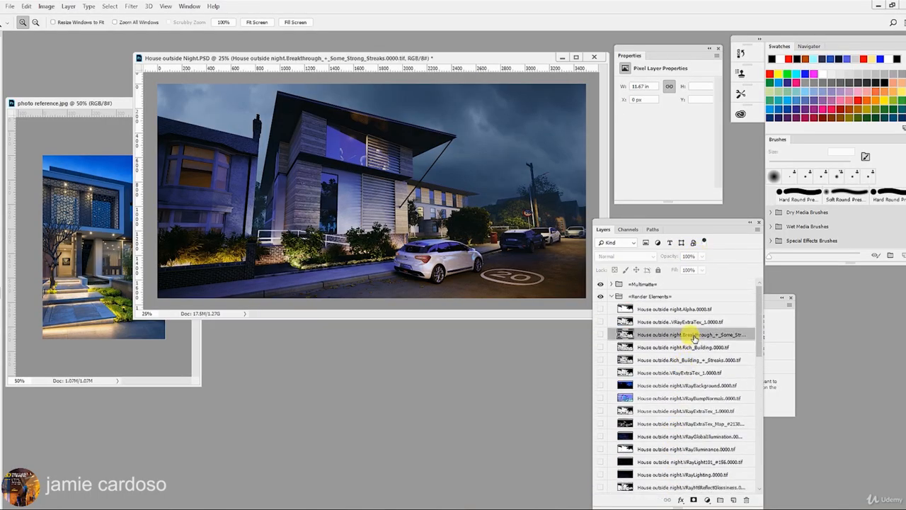
ctrl+click(680, 346)
ctrl+click(684, 323)
shift+click(669, 371)
scroll(669, 371, down, 2)
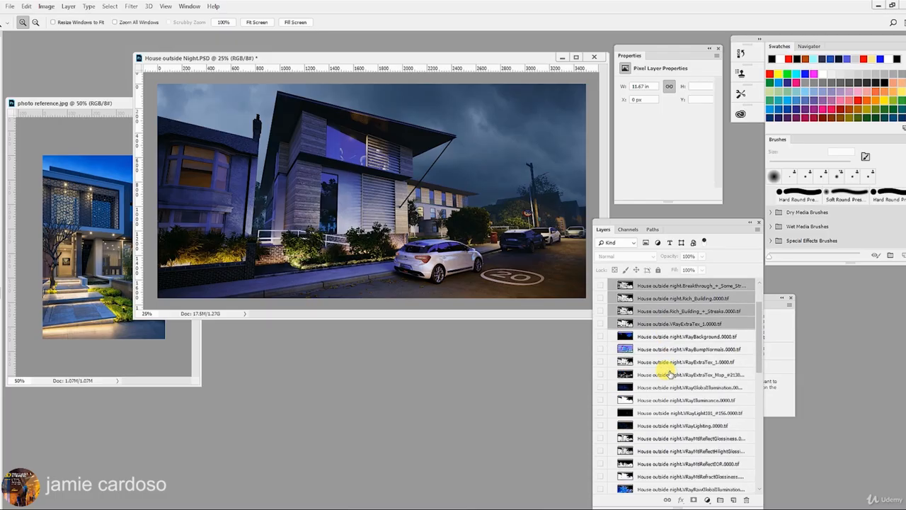
drag(662, 323, 647, 441)
scroll(645, 431, down, 1)
- Preview the moved ExtraTex, Breakthrough and Rich_Building passes one at a time to compare their dirt and streak patterns
click(659, 401)
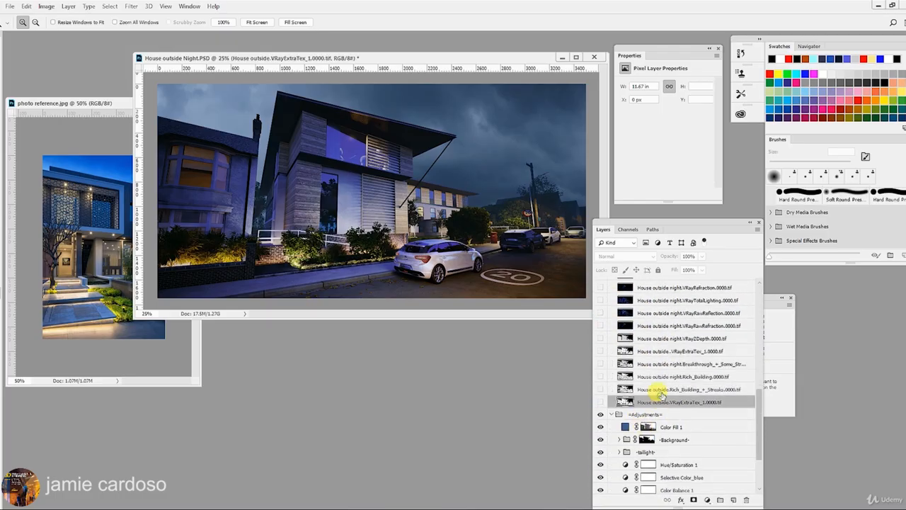
click(655, 352)
click(600, 352)
click(600, 351)
click(600, 364)
click(600, 364)
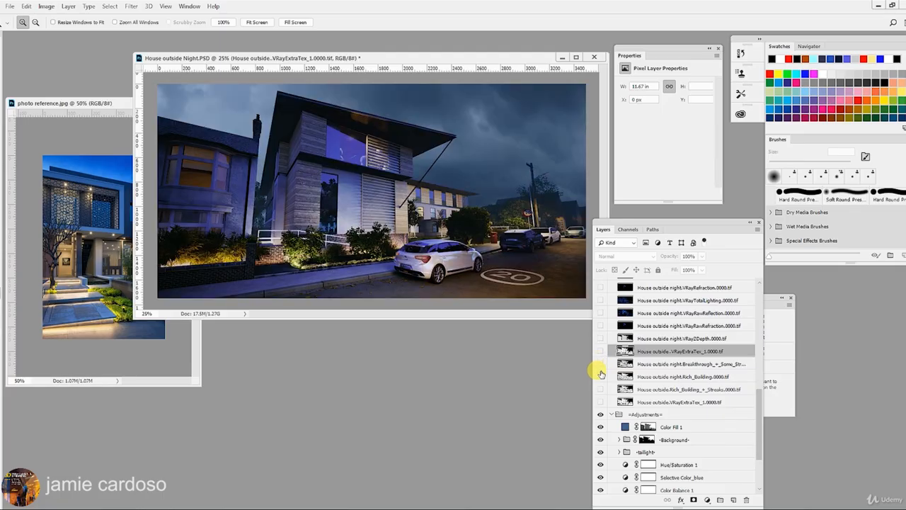
click(600, 376)
click(600, 376)
click(599, 389)
click(600, 389)
click(600, 389)
click(600, 389)
- Duplicate the Rich_Building_+_Streaks layer into the =wood= group, above the VRayDiffuseFilter copy
click(643, 389)
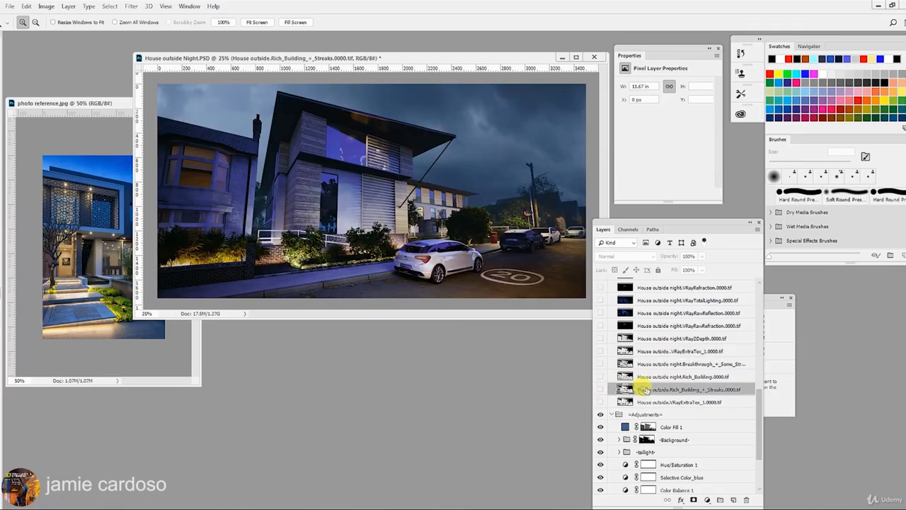
scroll(647, 384, down, 2)
key(alt)
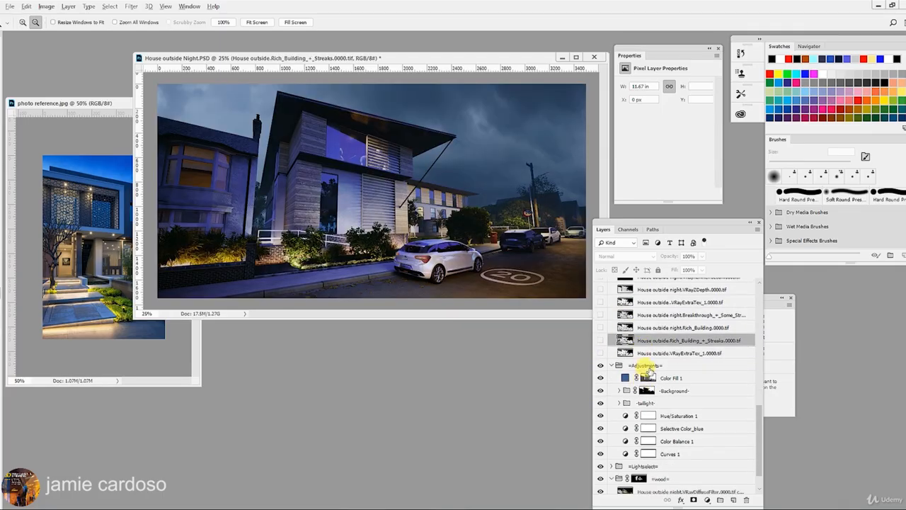
drag(651, 343, 670, 461)
drag(670, 456, 641, 457)
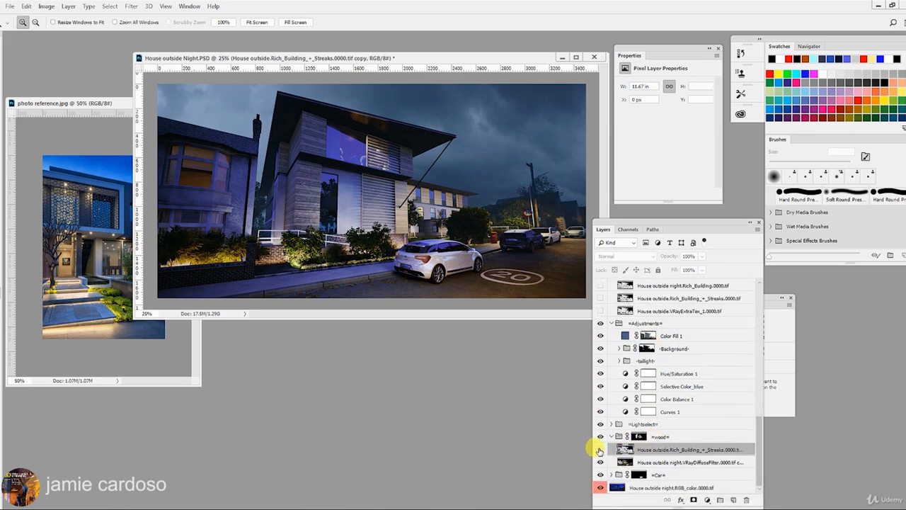
- Try Screen blending on the Rich_Building_+_Streaks copy, set it to Multiply instead, and compare the image with and without it
click(628, 257)
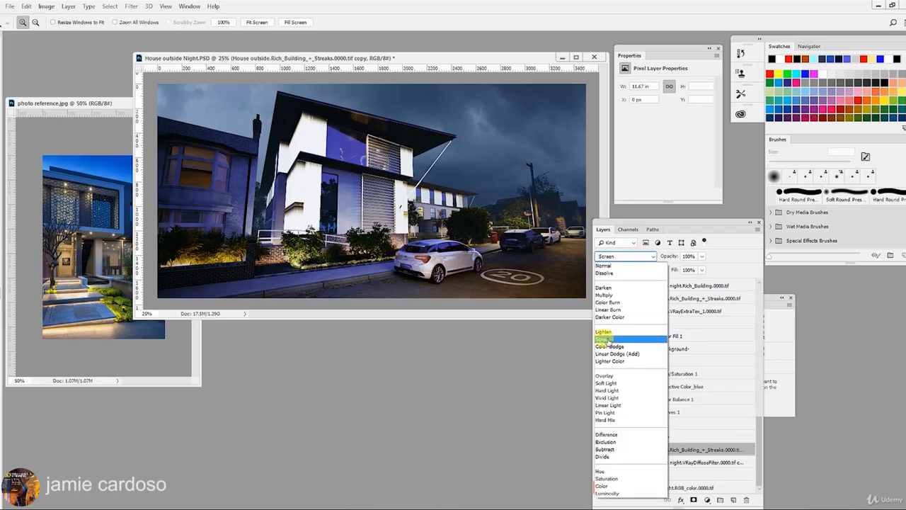
click(604, 337)
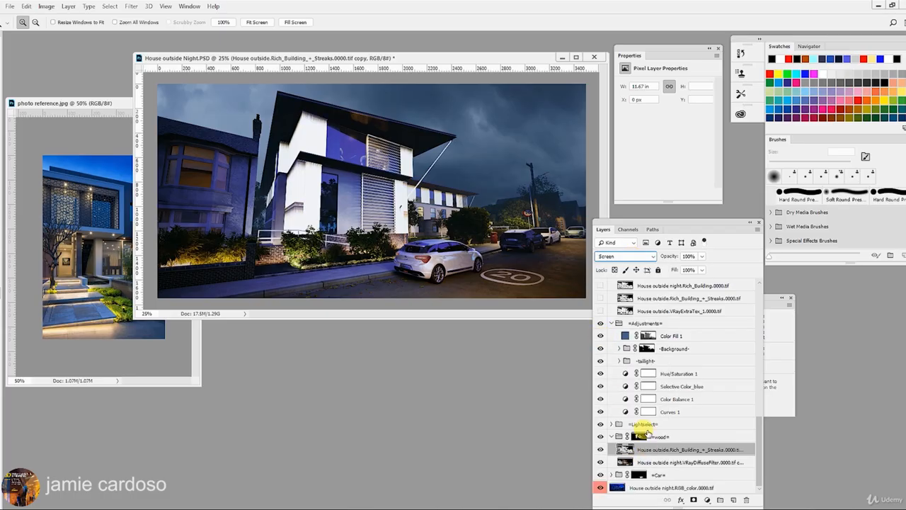
click(614, 257)
click(604, 294)
click(601, 450)
click(600, 450)
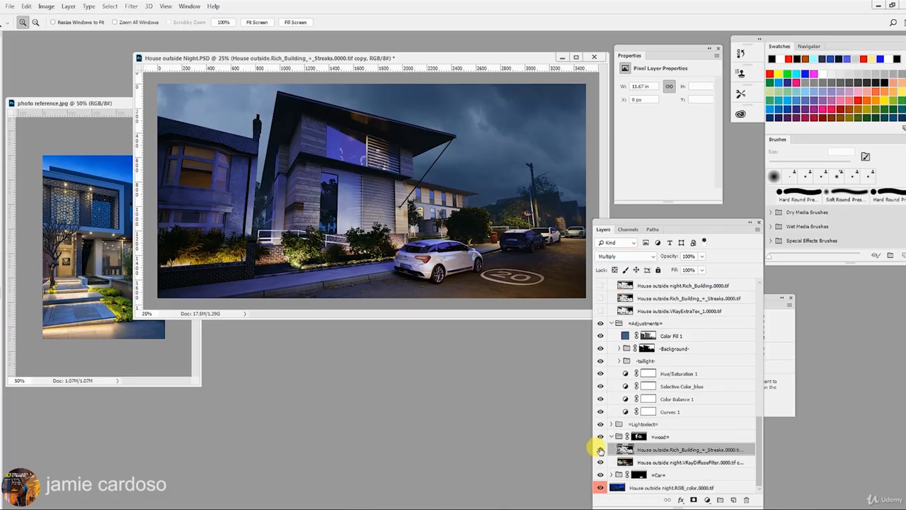
- Lower the opacity of the Rich_Building_+_Streaks copy to 47% while checking the wood cladding up close
click(300, 145)
click(301, 147)
click(300, 146)
click(702, 256)
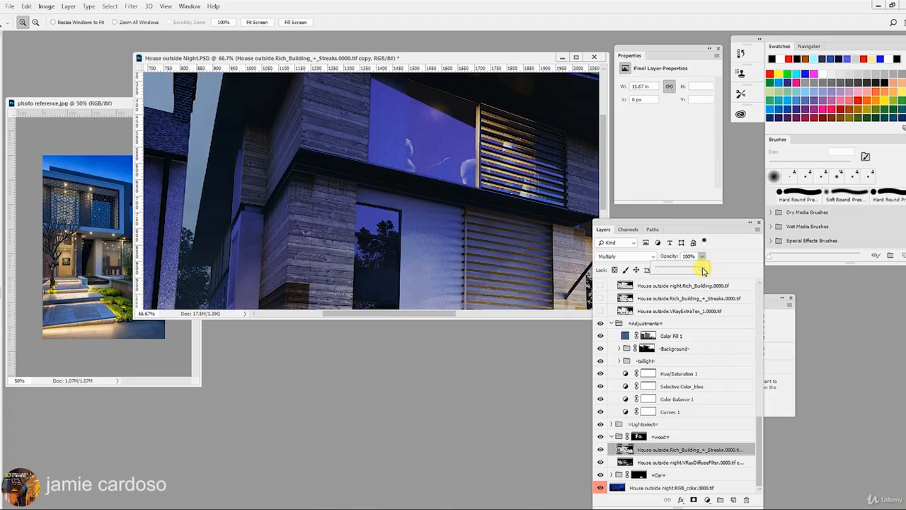
drag(706, 267, 681, 270)
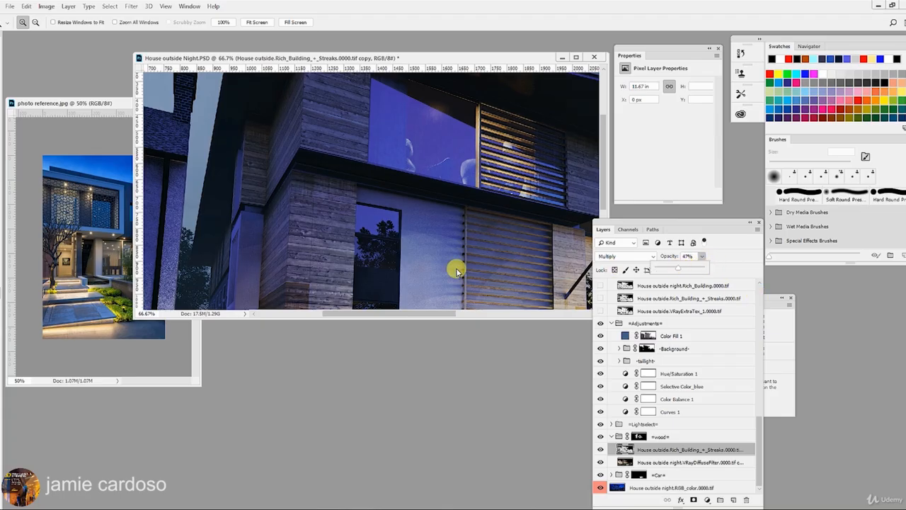
- Add a layer mask to the Rich_Building_+_Streaks copy and paint on the ground-floor wood wall with a 90 px brush at higher opacity
scroll(340, 233, down, 2)
drag(350, 226, 373, 149)
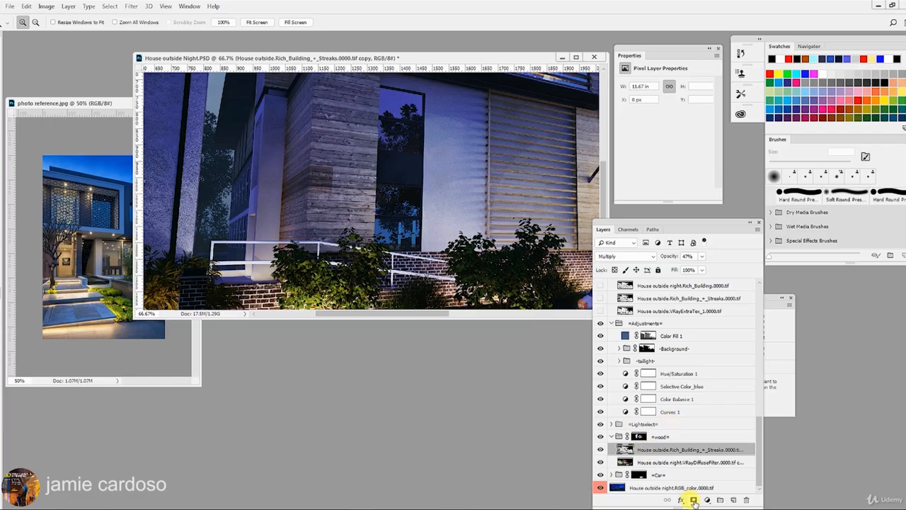
click(694, 500)
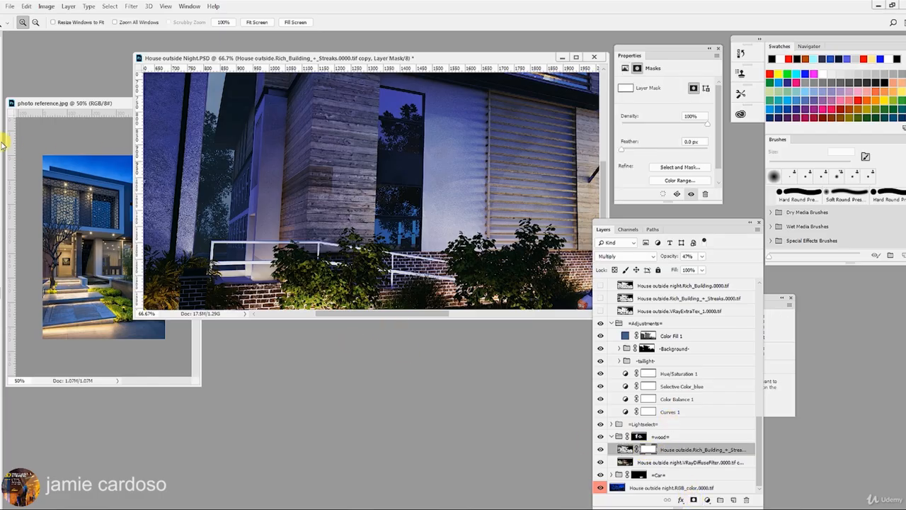
key(b)
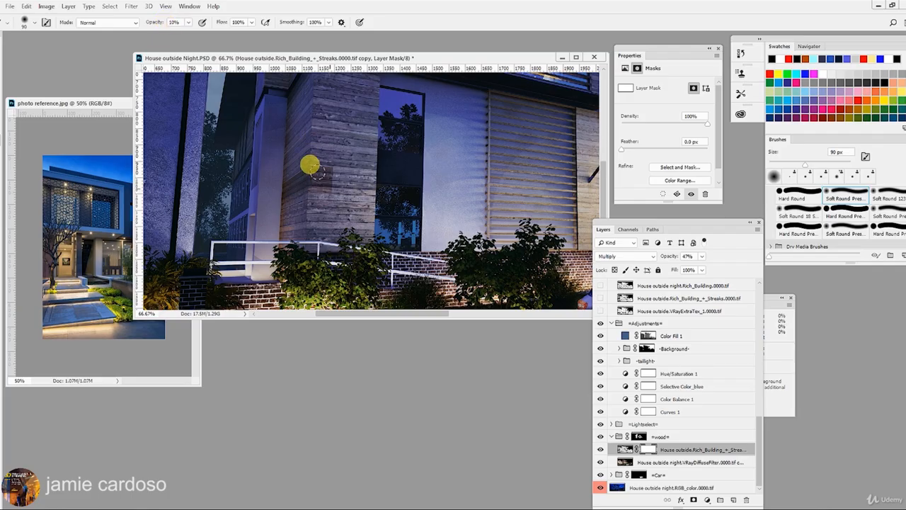
click(188, 22)
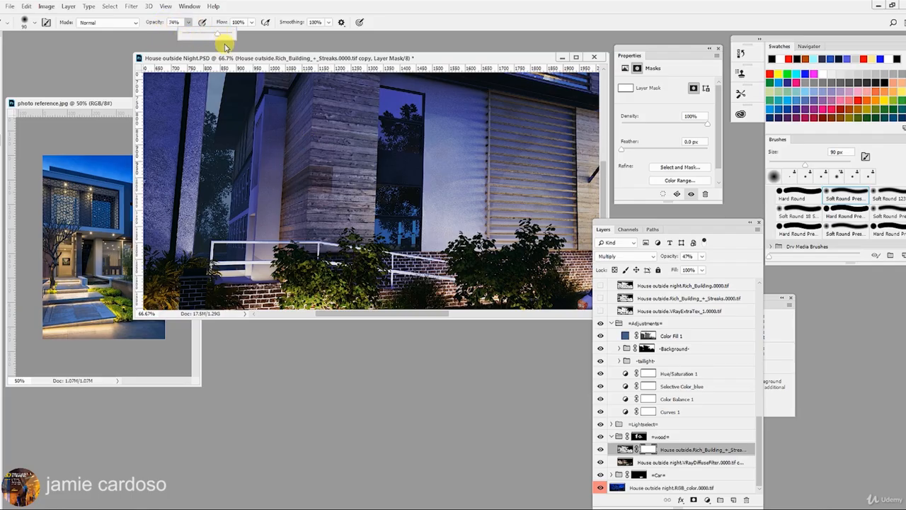
click(306, 163)
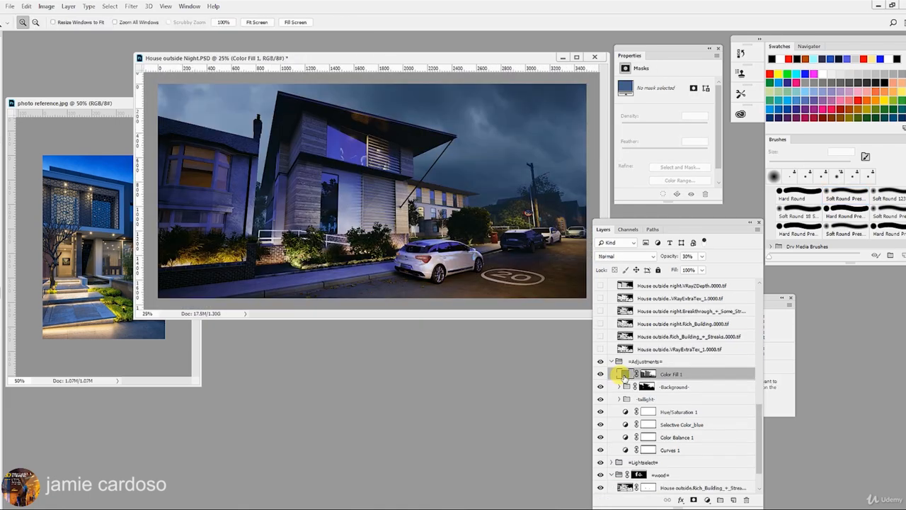
- Recolour the Color Fill 1 layer to a vivid blue with saturation 93% and brightness 98%
double_click(619, 376)
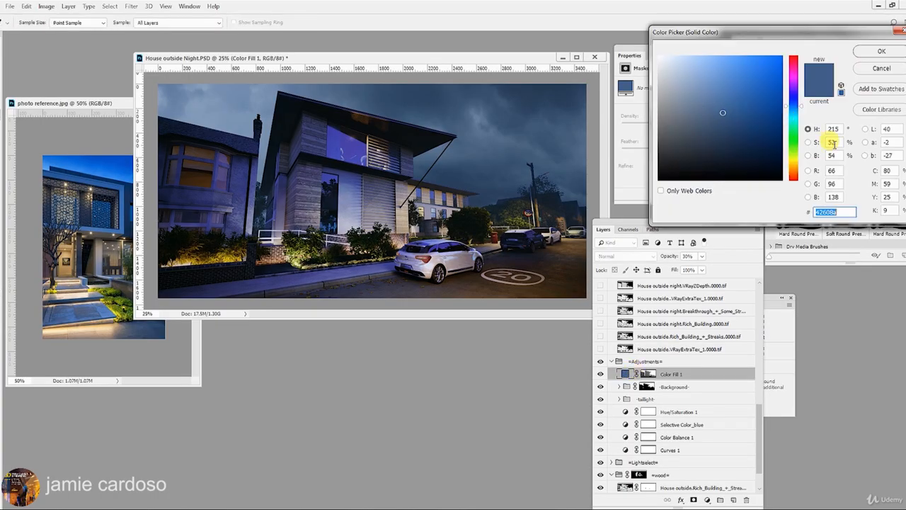
double_click(833, 144)
text(93)
key(Tab)
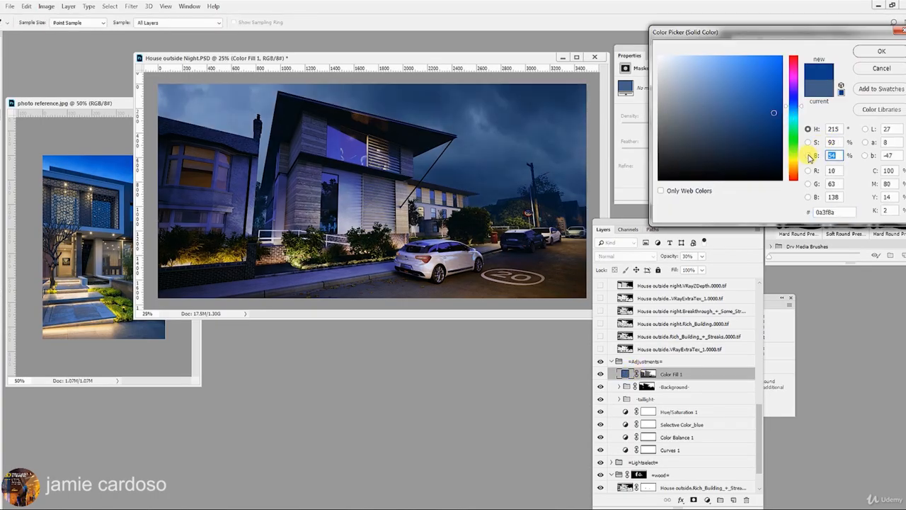
text(98)
key(Tab)
click(876, 68)
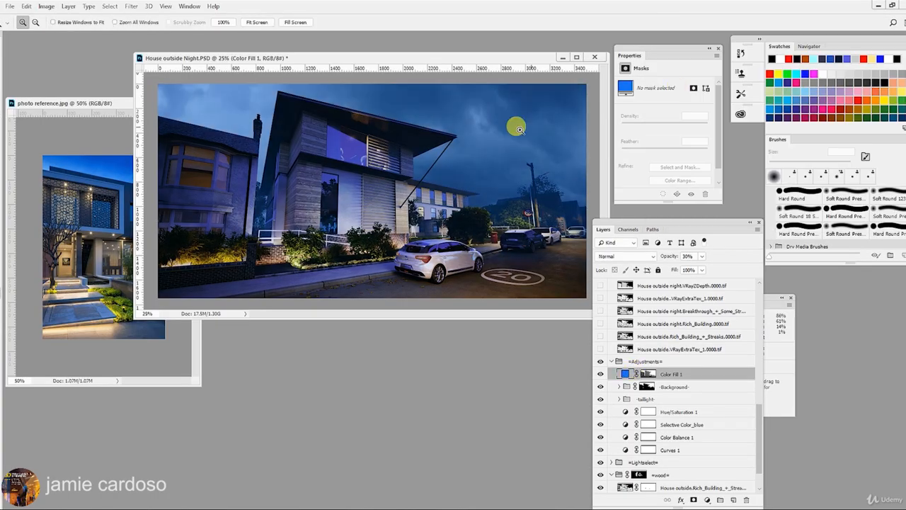
- Collapse the =Adjustments= group and raise the opacity of the Rich_Building_+_Streaks copy in =wood= to 84%
click(611, 361)
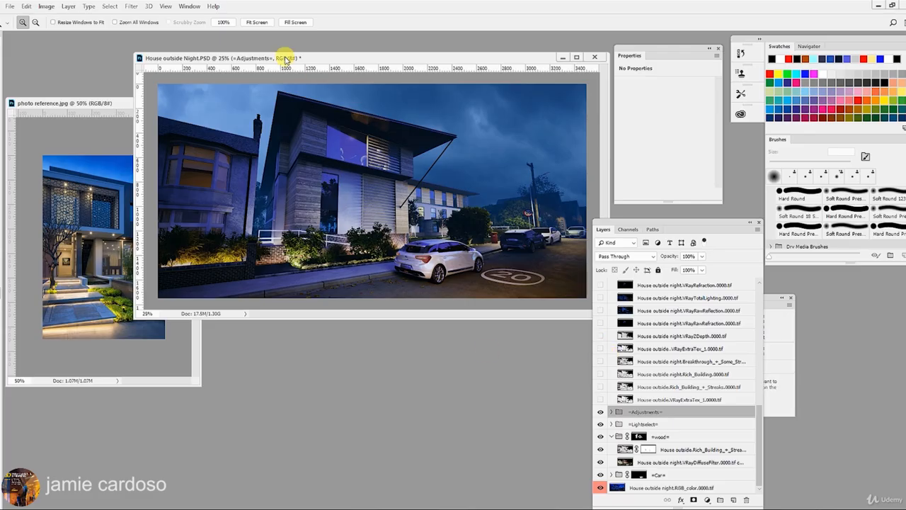
drag(286, 58, 290, 53)
click(330, 181)
click(685, 452)
mouse_move(700, 257)
mouse_down()
mouse_move(704, 271)
mouse_move(697, 267)
mouse_move(719, 270)
mouse_up()
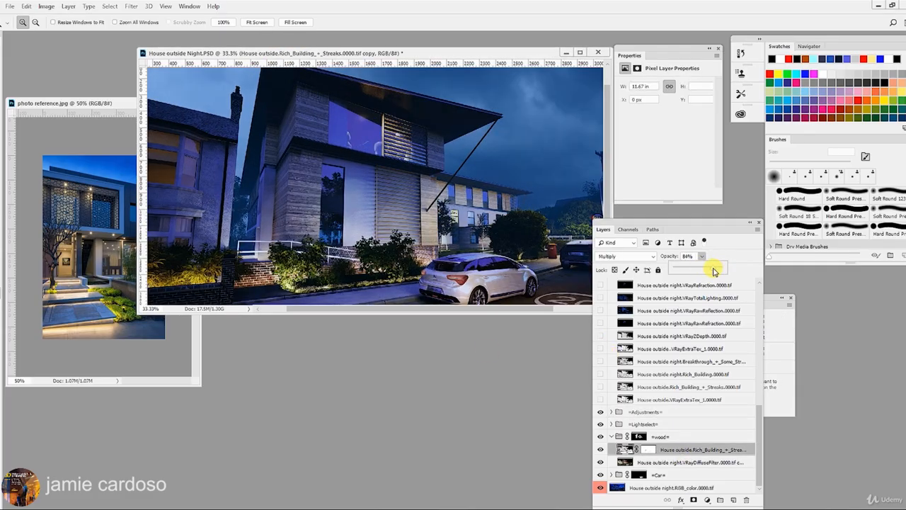
- Touch up the streaks layer's mask on the wood panel beside the diagonal brace with a 90 px brush at 74% opacity
click(448, 201)
click(435, 204)
key(b)
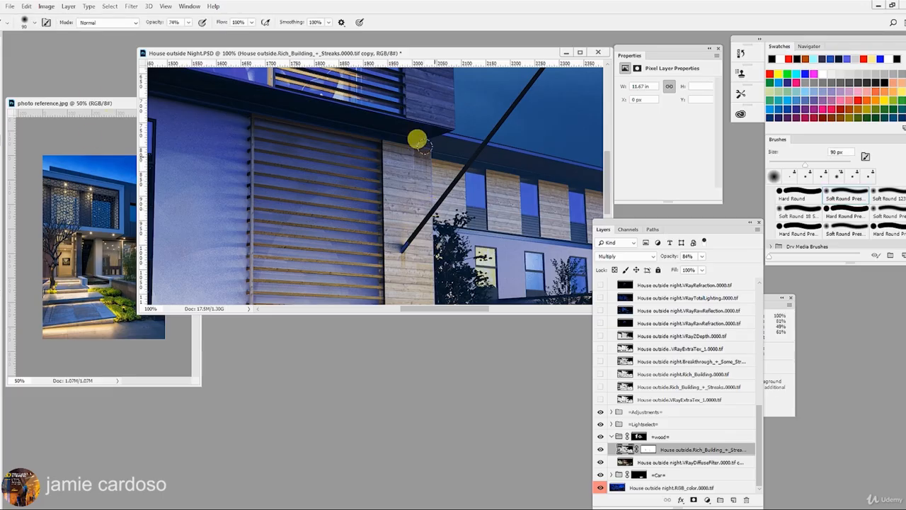
key(ctrl+backslash)
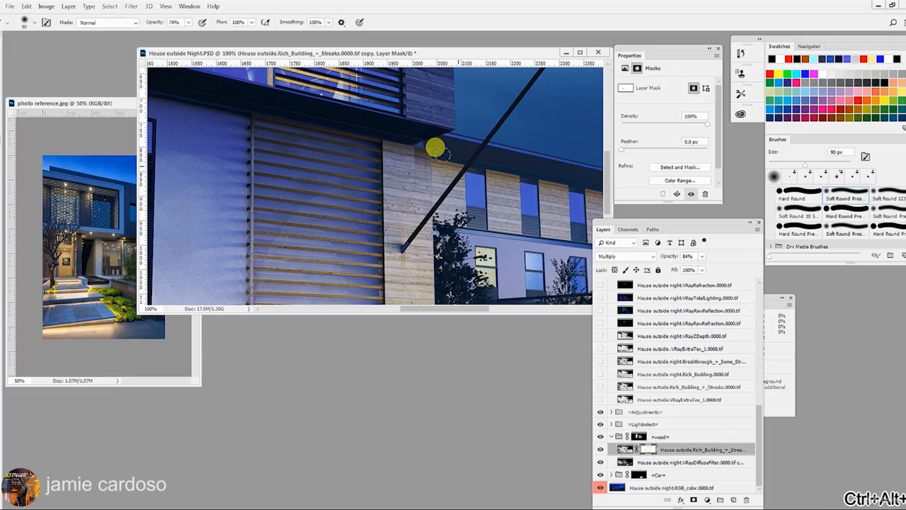
key(z)
alt+click(431, 196)
alt+click(431, 197)
alt+click(429, 197)
alt+click(428, 198)
click(303, 201)
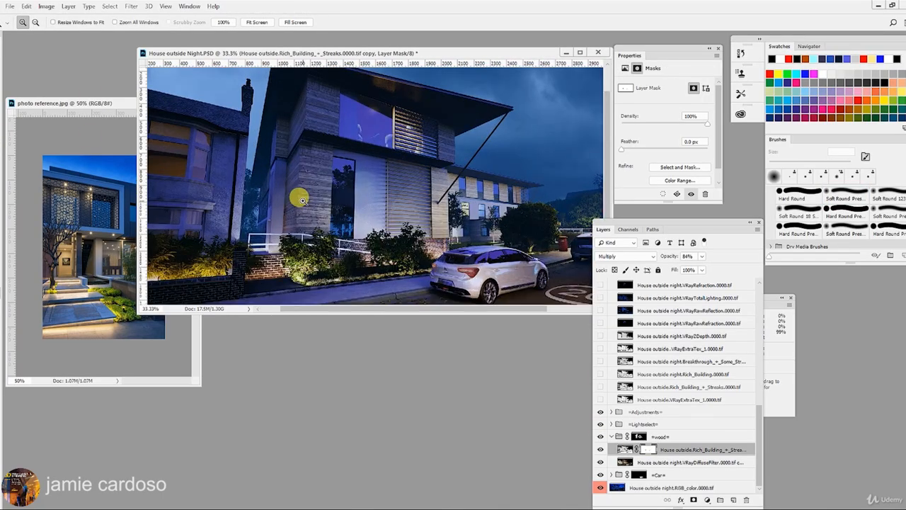
drag(277, 186, 311, 197)
- Show MultiMatteElement_6 in the =Multimatte= group and load its blue channel as a selection of the window glass
scroll(652, 337, up, 5)
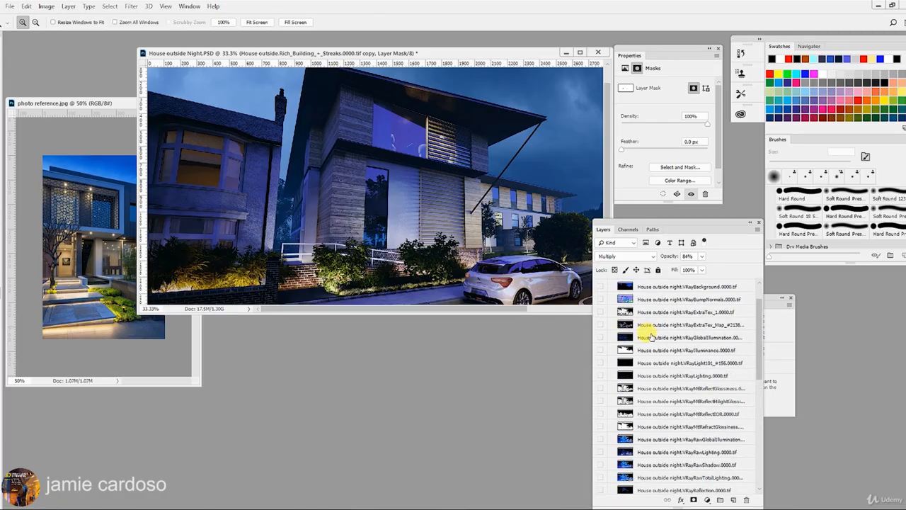
scroll(652, 337, up, 2)
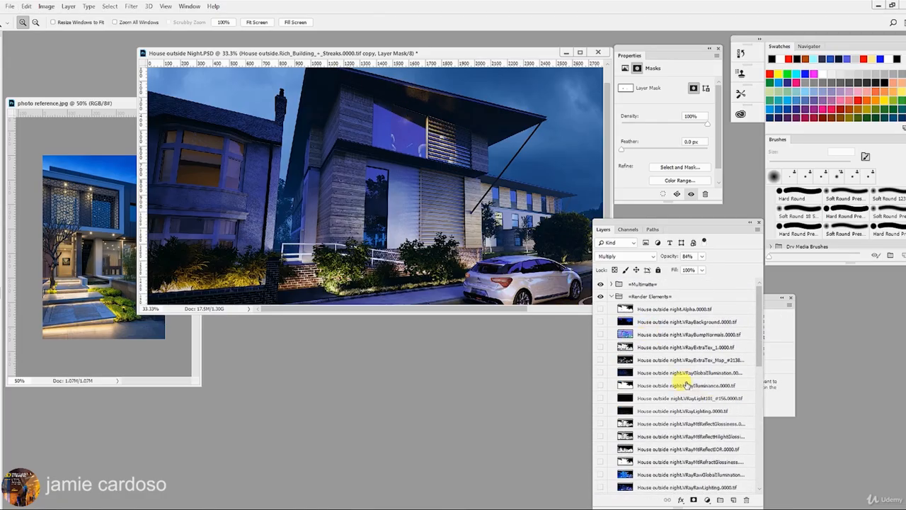
click(614, 285)
click(611, 284)
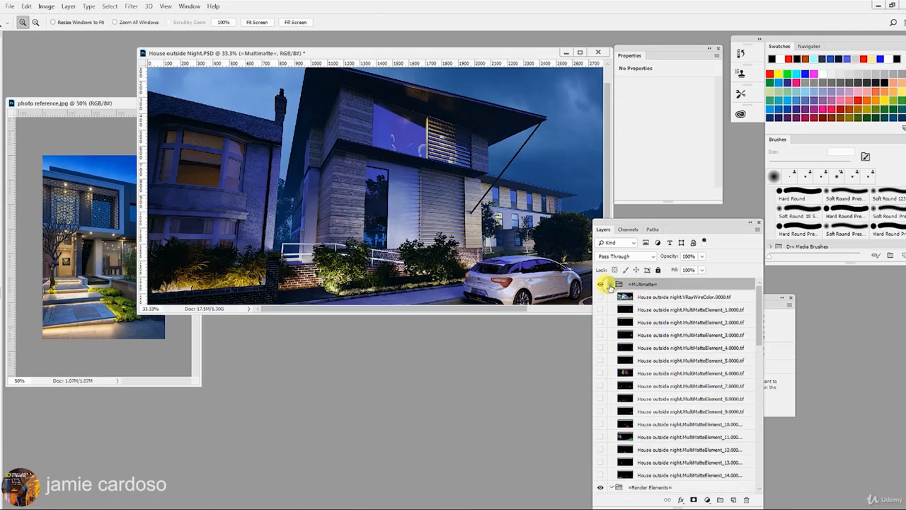
click(601, 373)
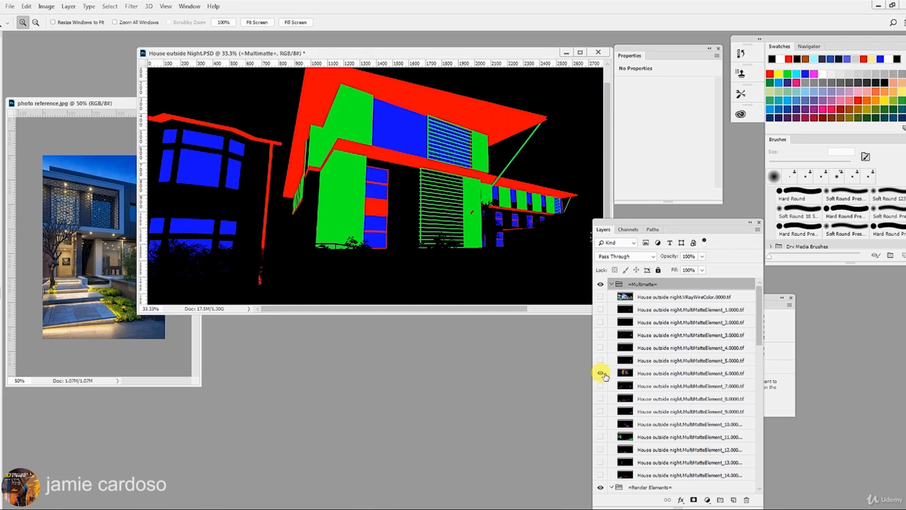
click(648, 374)
click(628, 230)
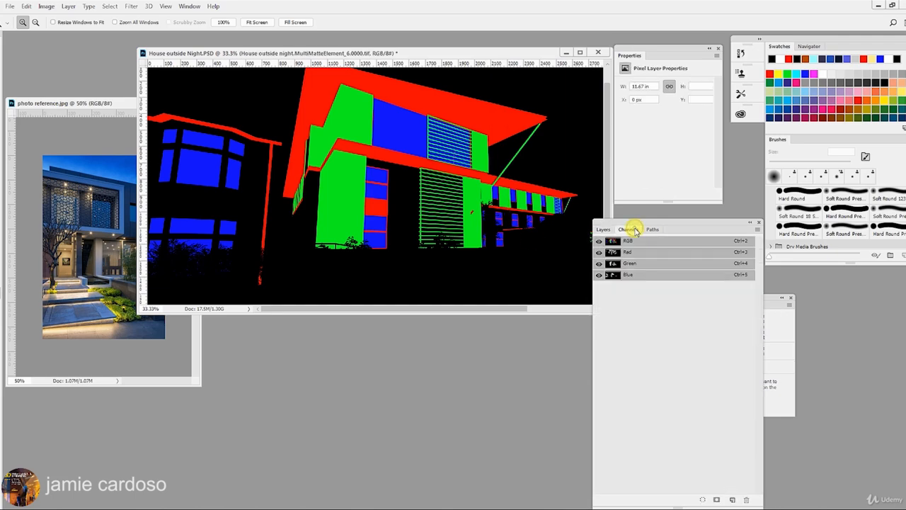
ctrl+click(612, 277)
click(603, 230)
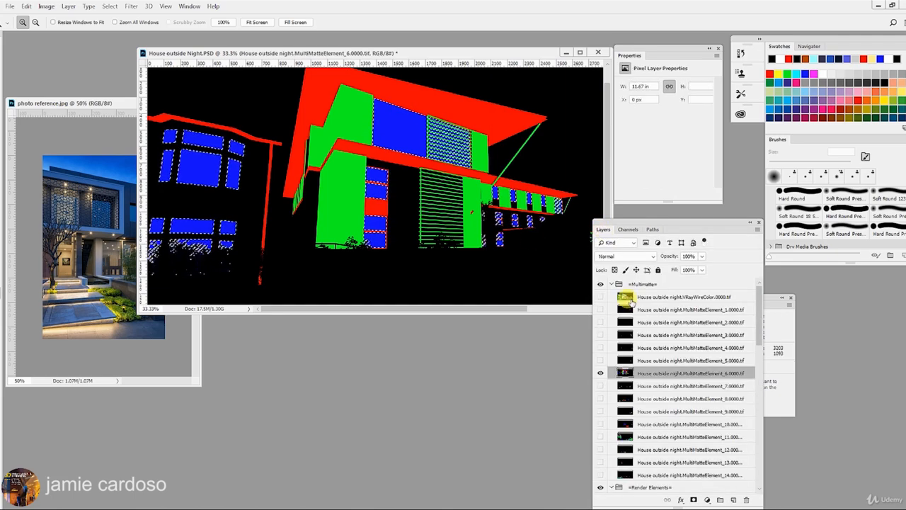
- Create a group above =wood=, mask it with the window-glass selection, and name it =Glass=
drag(759, 304, 748, 470)
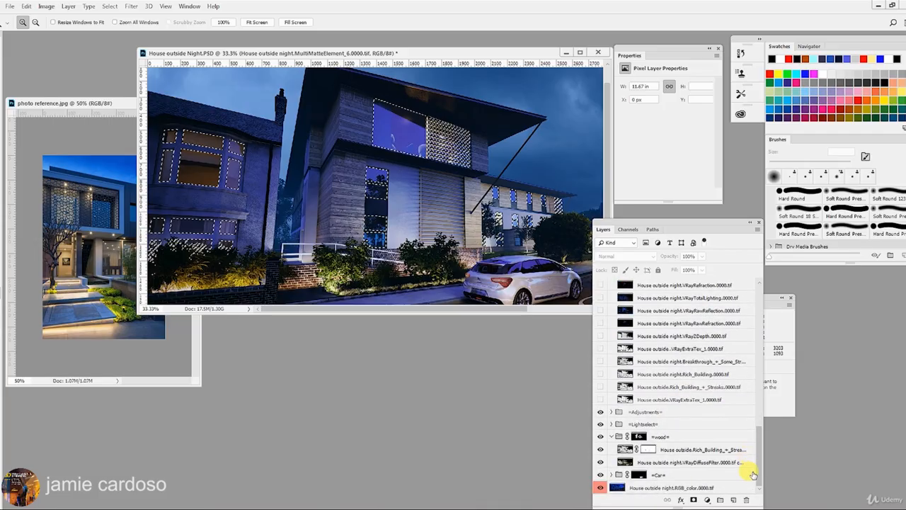
click(693, 435)
key(ctrl+g)
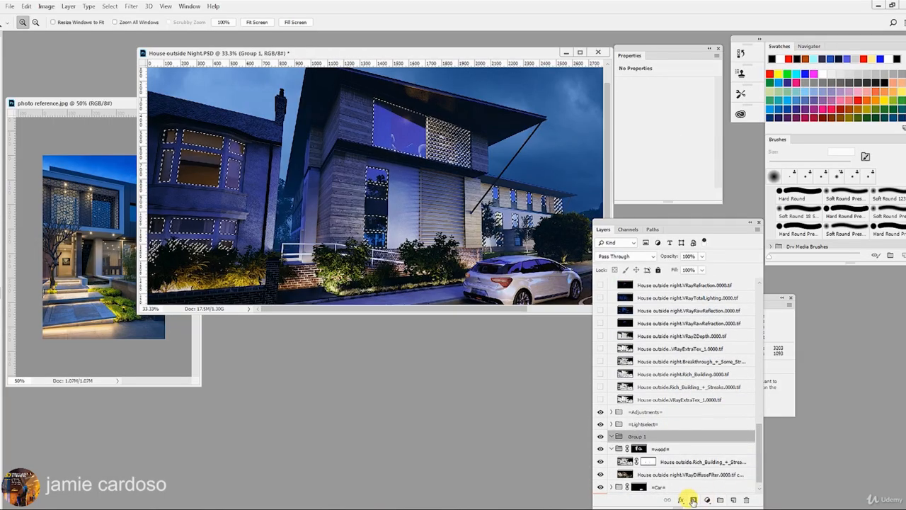
click(694, 500)
double_click(659, 436)
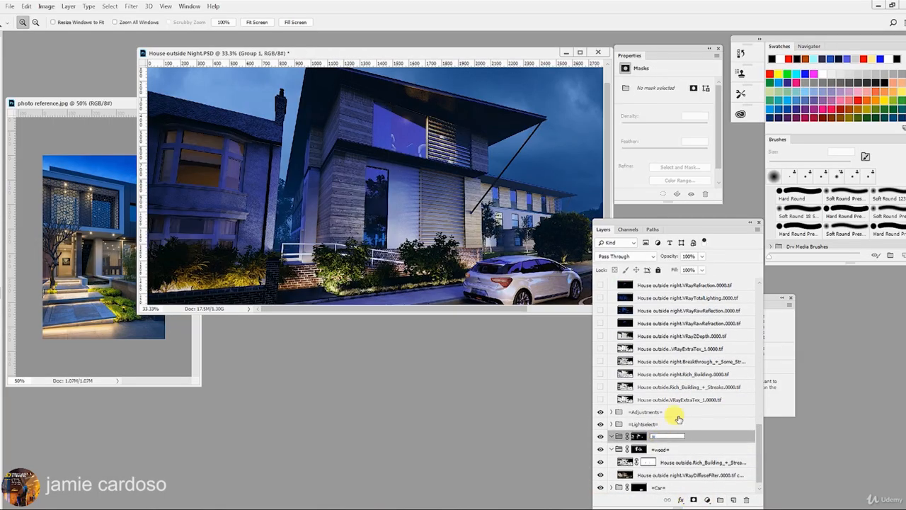
text(=Glass=)
key(Return)
- Add a Levels adjustment inside =Glass= with midtones at 1.50 and the white input around 203
key(ctrl+minus)
click(708, 500)
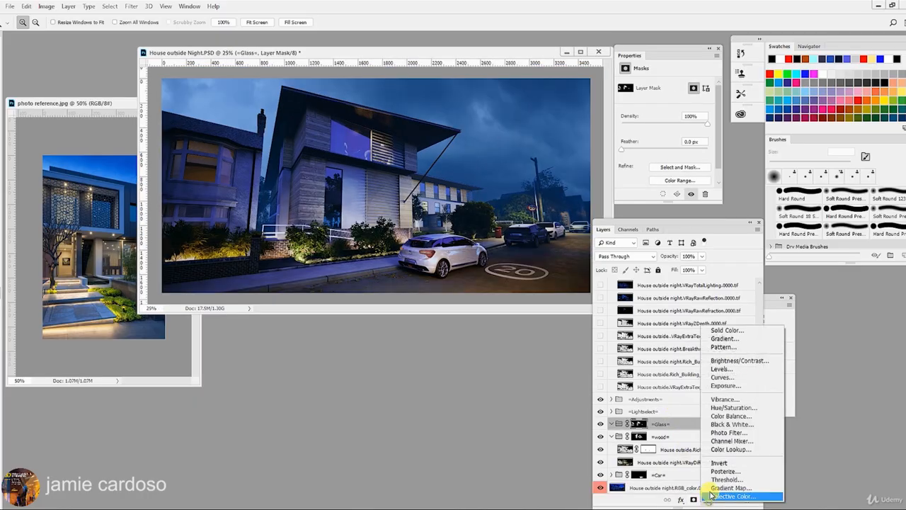
click(715, 369)
drag(712, 160, 653, 157)
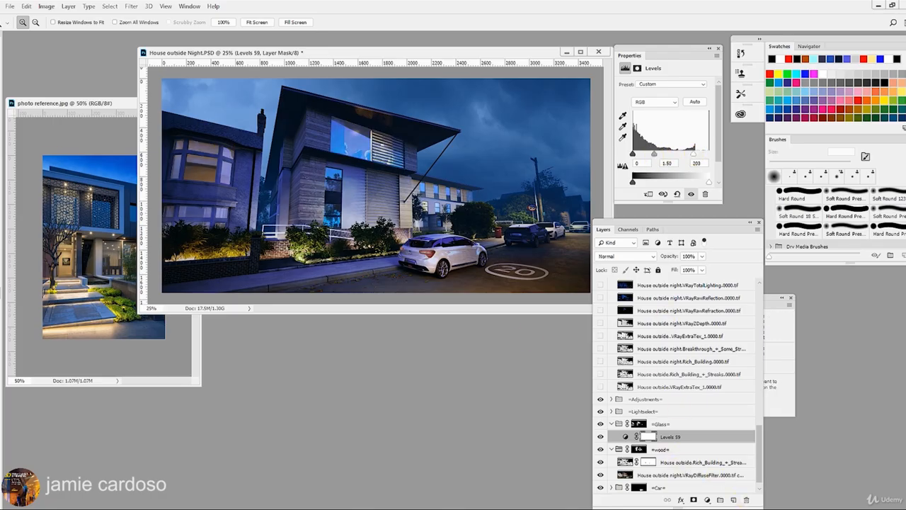
- Lower the brush opacity to 31%, paint on the Levels mask near the distant windows, and compare the image with and without Levels
key(b)
click(188, 22)
click(420, 193)
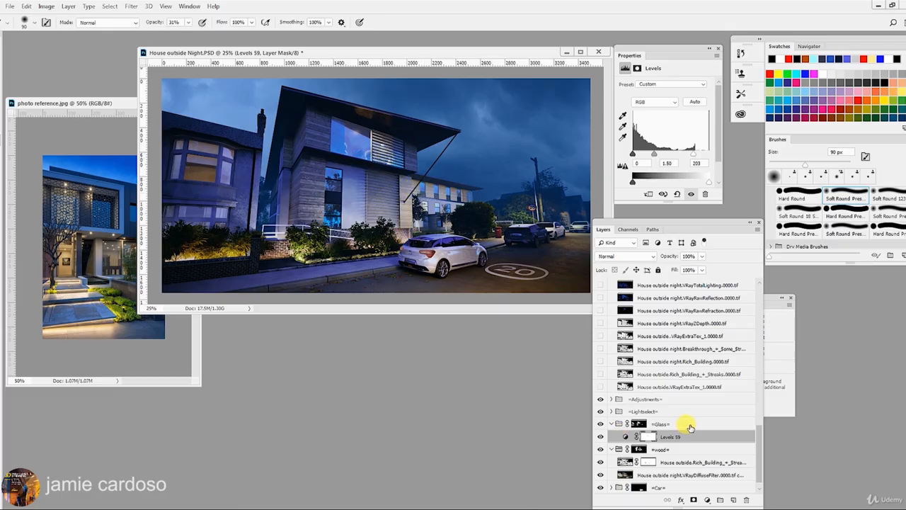
click(601, 436)
click(601, 437)
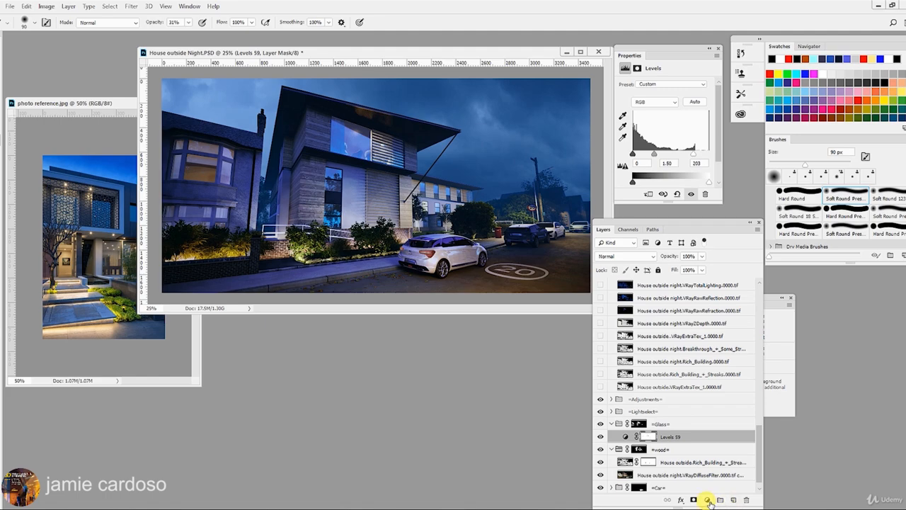
- Add a Photo Filter adjustment with Warming Filter (85) above the Levels in =Glass=, and reselect the Levels adjustment
click(708, 500)
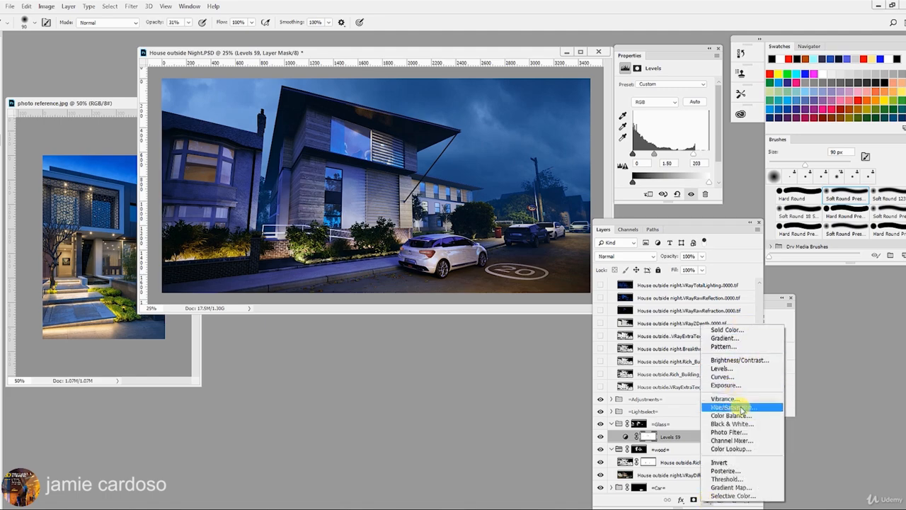
click(742, 432)
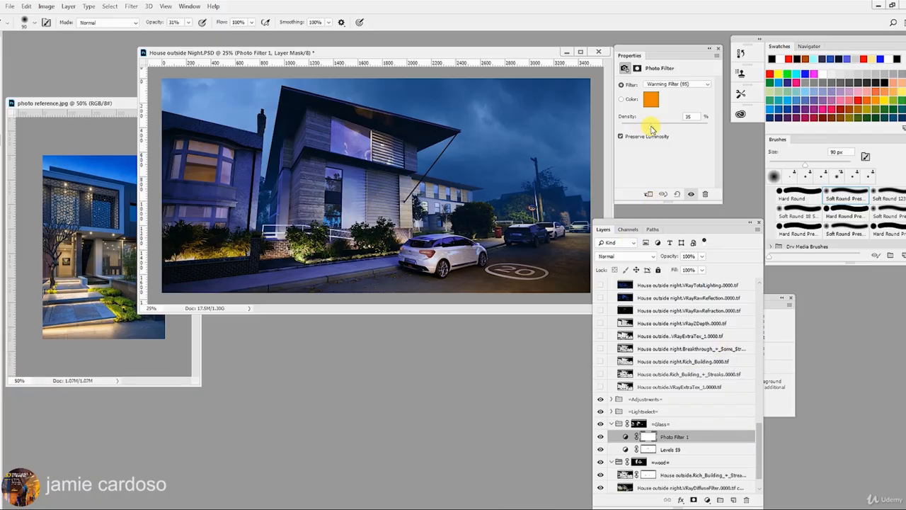
scroll(701, 387, down, 2)
click(670, 427)
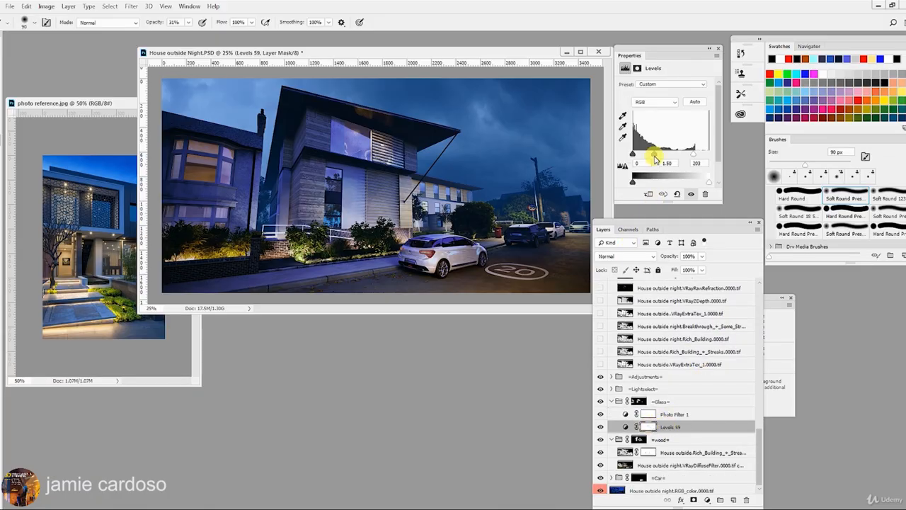
drag(656, 158, 655, 158)
- Delete the Levels adjustment's mask after trying a bucket fill, and replace it with a new mask filled with black
click(648, 427)
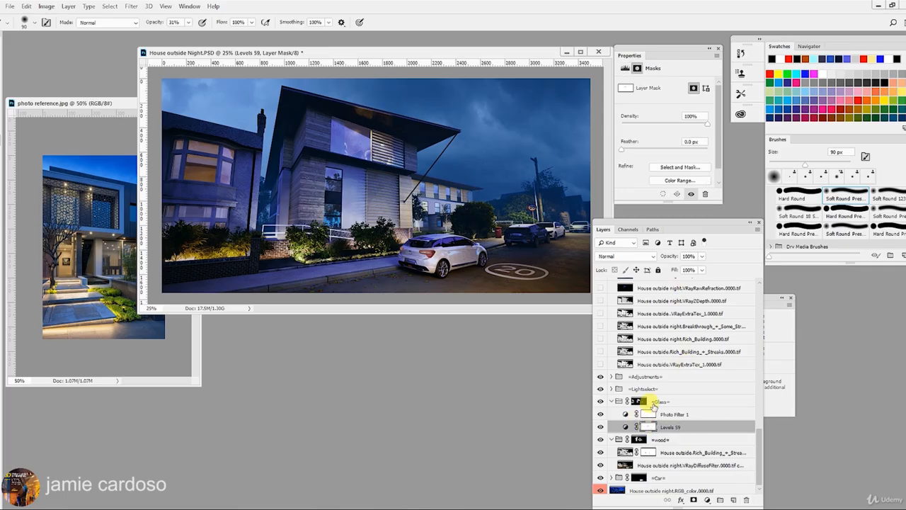
key(g)
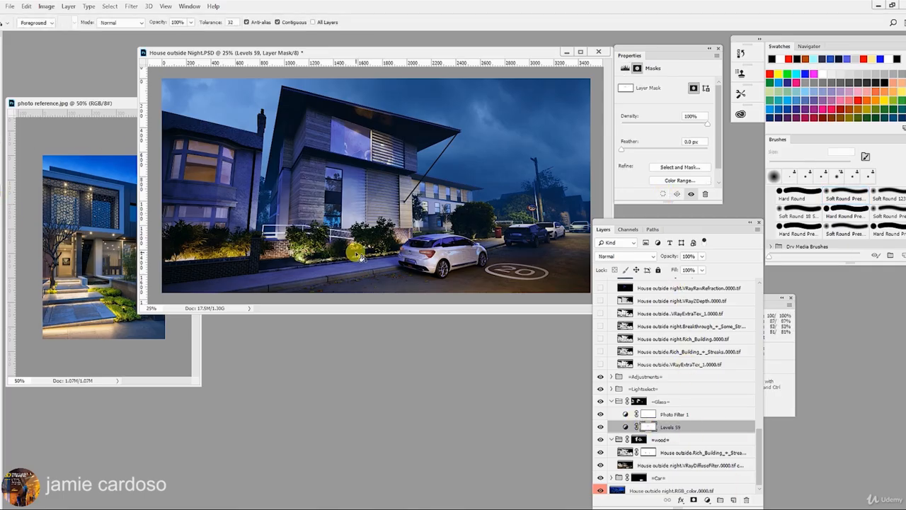
click(354, 134)
click(747, 500)
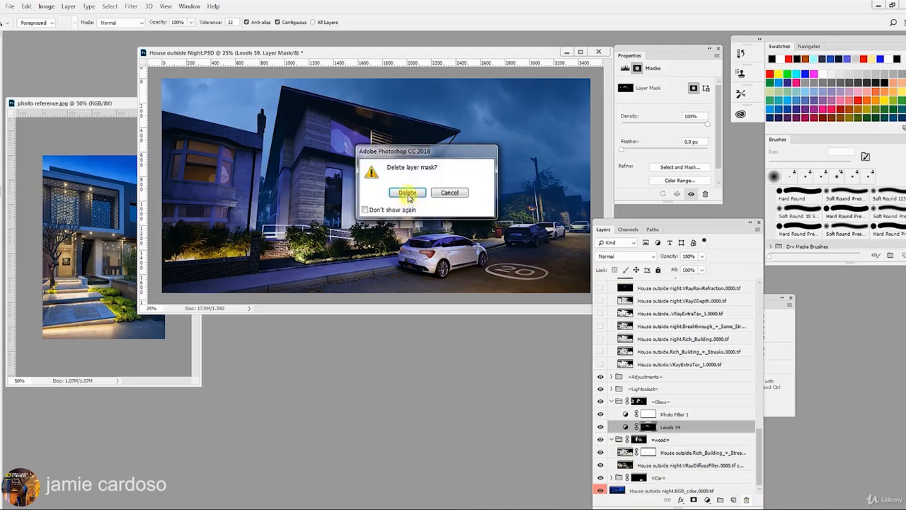
click(408, 194)
click(694, 500)
click(324, 128)
click(0, 139)
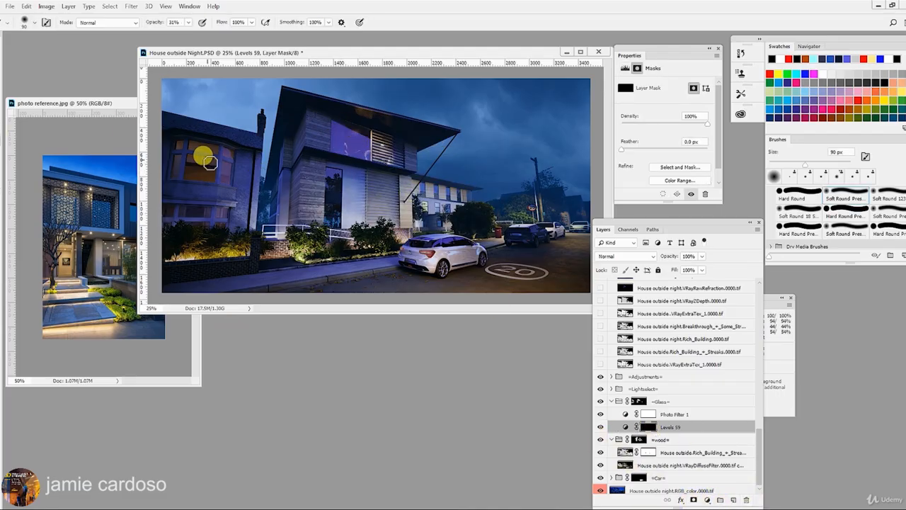
- Enlarge the brush to 200 px and paint the Levels brightening back onto the neighbouring house's bay window and the building's windows
key(bracketright)
key(bracketright)
key(bracketright)
key(bracketright)
key(bracketright)
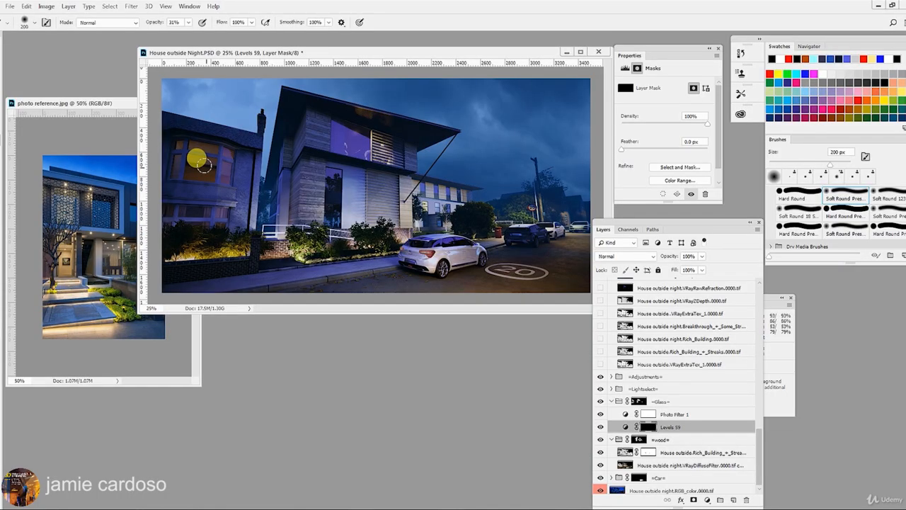
mouse_move(204, 165)
mouse_down()
mouse_move(185, 145)
mouse_move(208, 155)
mouse_move(184, 174)
mouse_move(216, 152)
mouse_up()
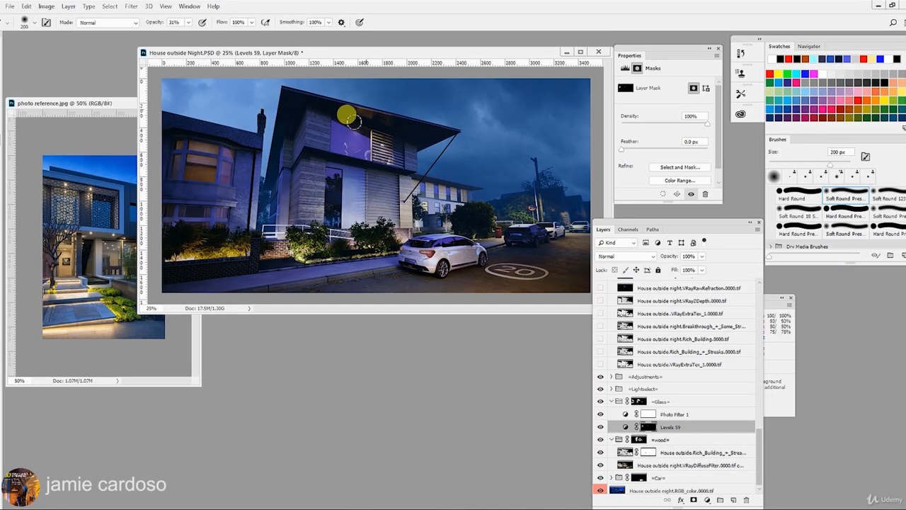
- Clip the Photo Filter to the Levels adjustment beneath it and set its density to 81%
click(689, 417)
alt+click(715, 430)
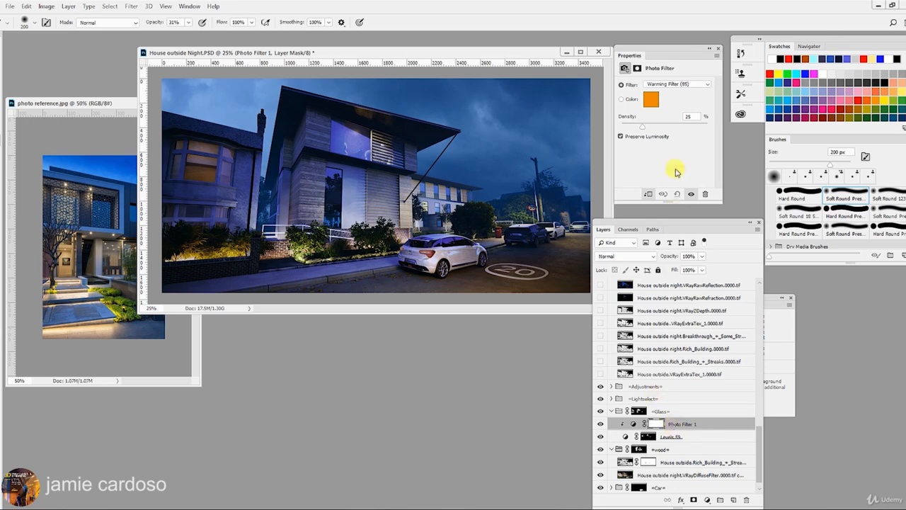
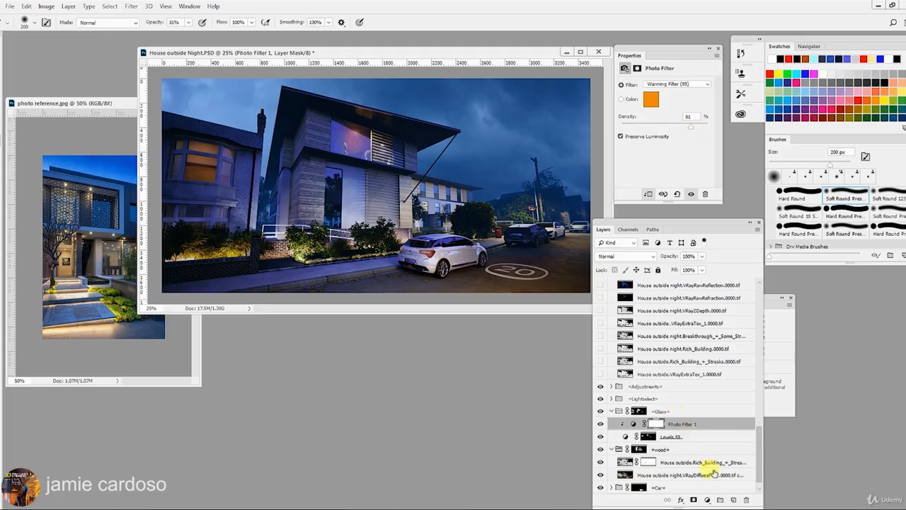
- Add a Levels adjustment named "Levels colour" above the Photo Filter in =Glass= and brighten its red-channel midtones
click(707, 500)
click(719, 336)
double_click(676, 424)
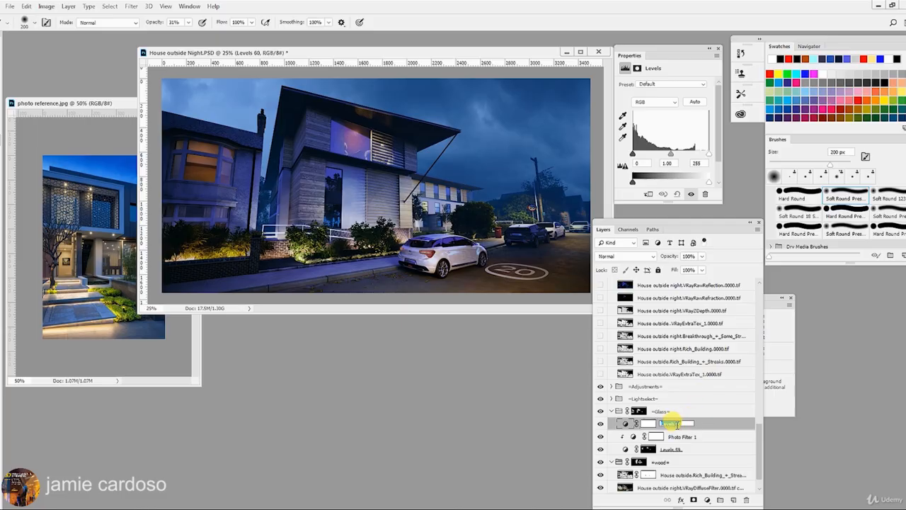
key(Return)
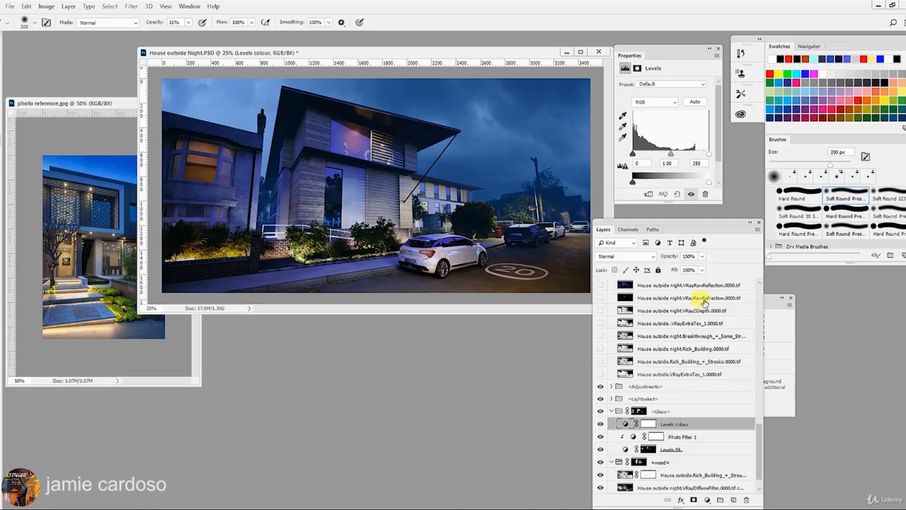
key(alt+3)
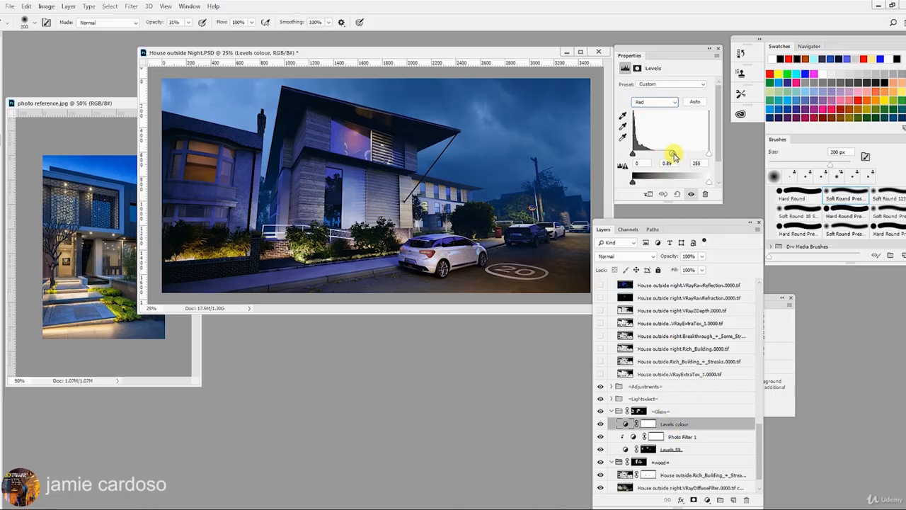
drag(674, 156, 666, 156)
click(667, 163)
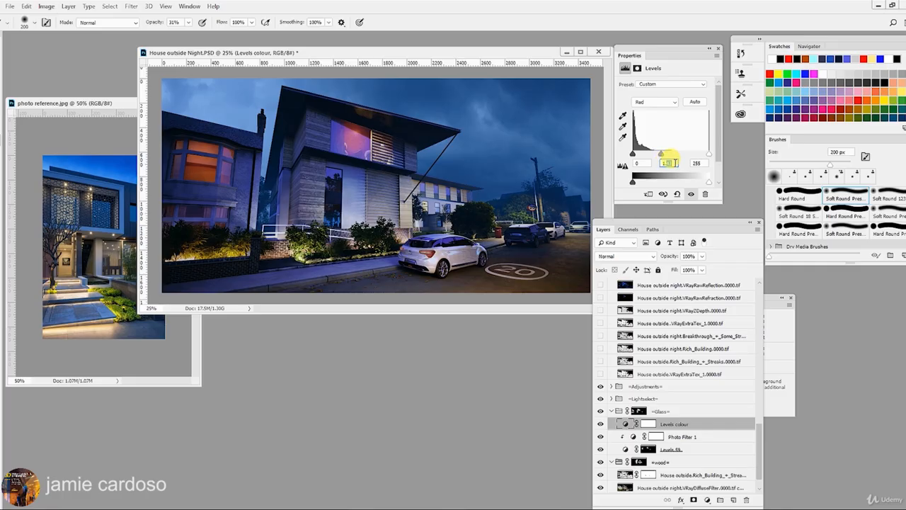
- Rename the new Levels adjustment "Levels colour red/bue" and set its blue-channel midtones to 0.76
click(640, 101)
click(642, 111)
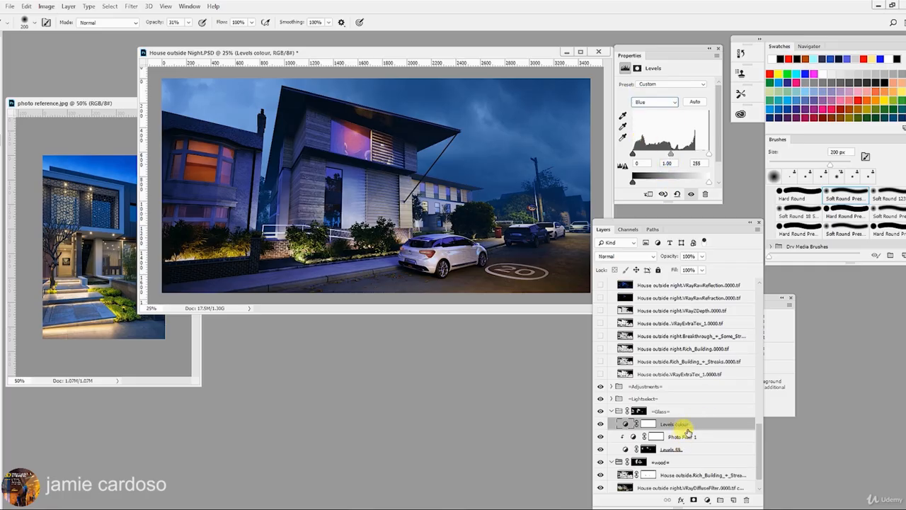
double_click(688, 425)
click(693, 424)
text(red/bue)
key(Return)
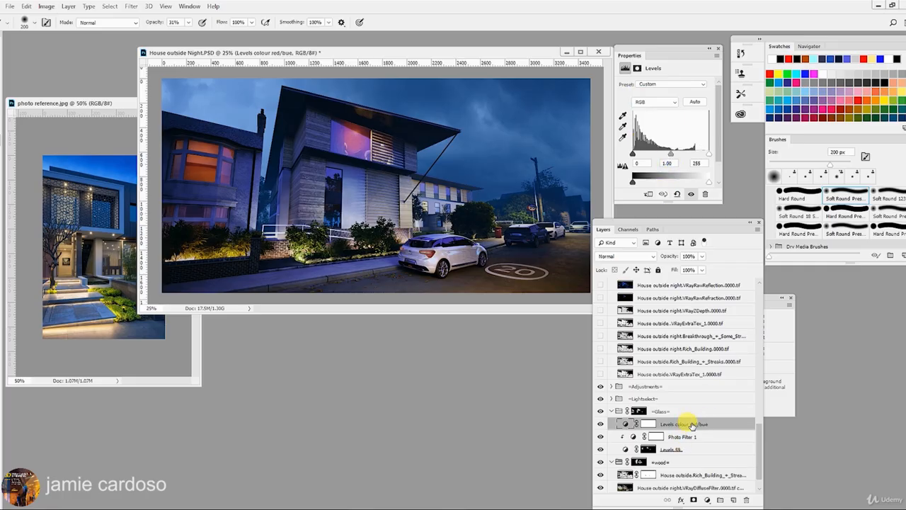
click(655, 101)
click(644, 141)
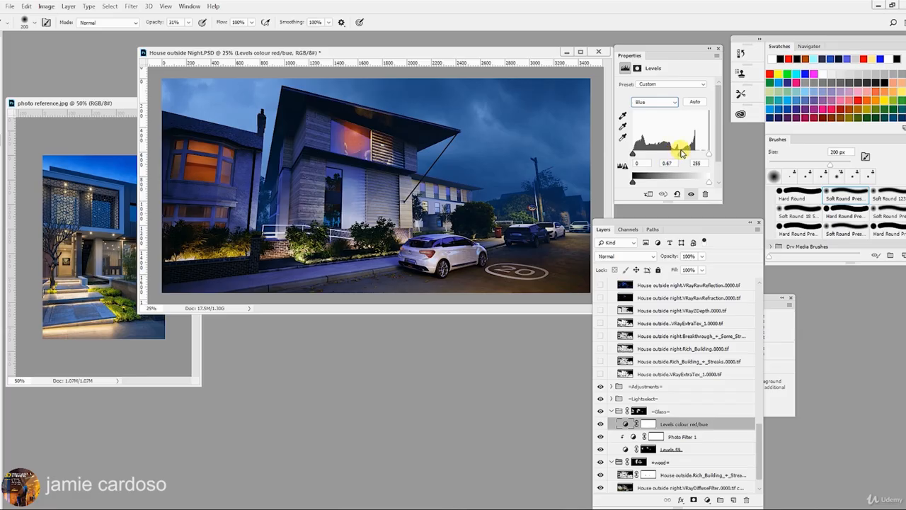
click(671, 162)
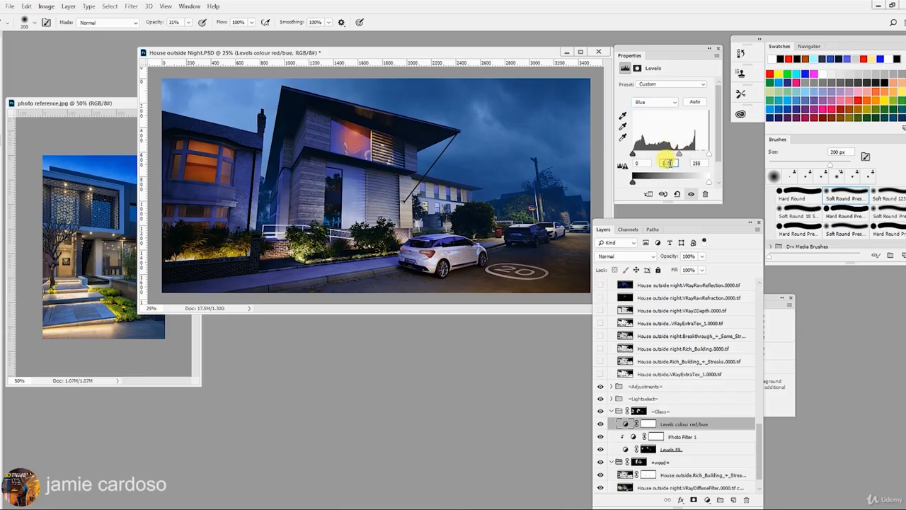
- Add a Hue/Saturation adjustment with Blues saturation at -26 and clip it to "Levels colour red/bue"
drag(458, 55, 448, 55)
scroll(702, 423, down, 2)
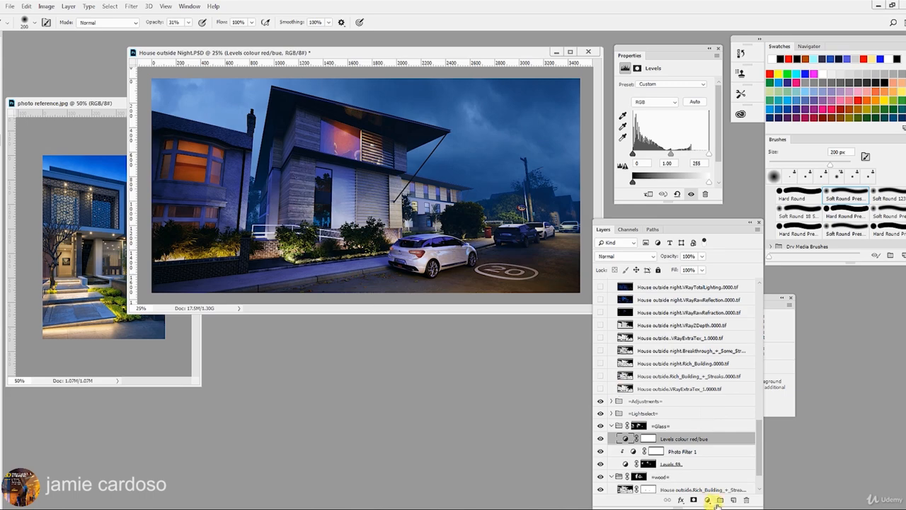
click(707, 500)
click(678, 404)
click(662, 97)
click(654, 145)
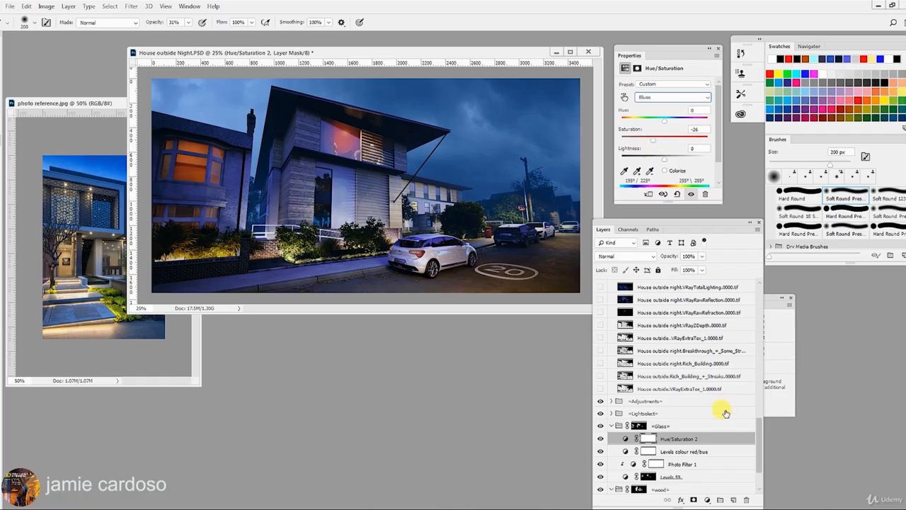
alt+click(698, 445)
- Brighten the masked Levels 59 adjustment beneath the Photo Filter by setting its midtones to 3.23 and white input to 141
scroll(688, 461, down, 1)
click(663, 452)
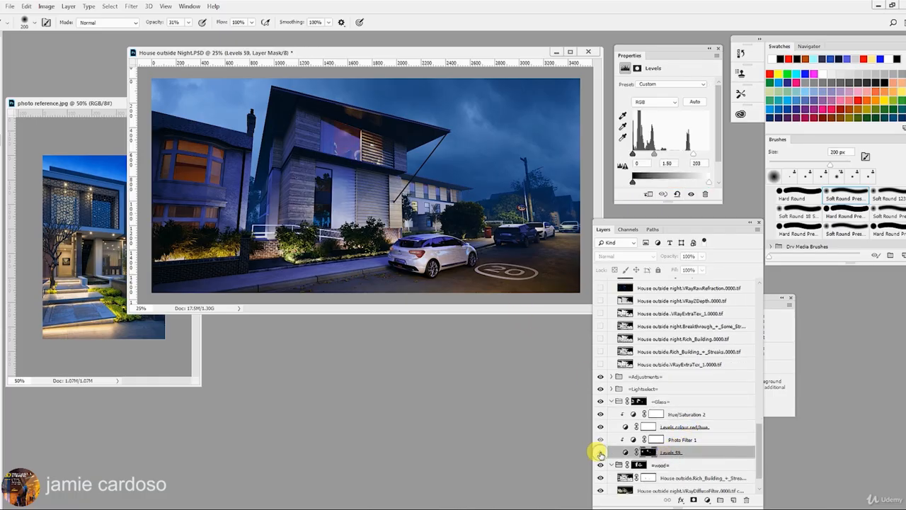
click(600, 453)
click(678, 413)
click(666, 437)
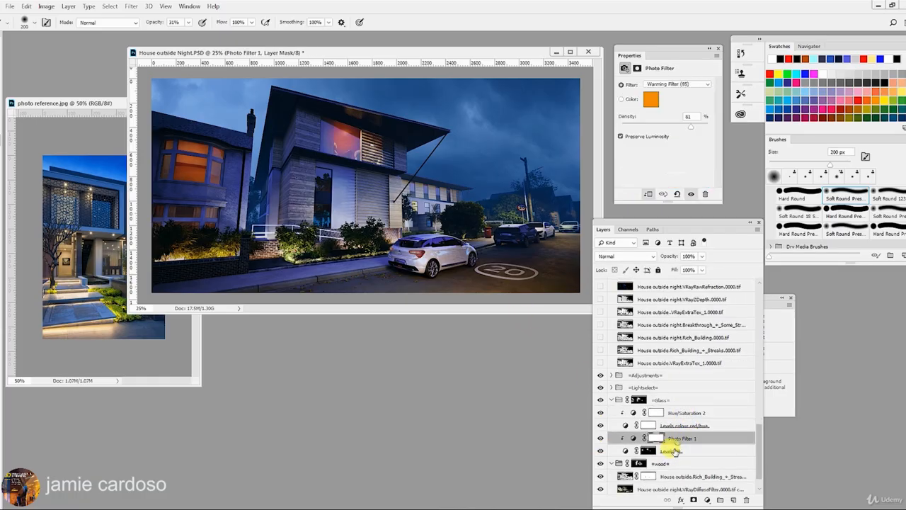
click(669, 451)
drag(653, 153, 636, 155)
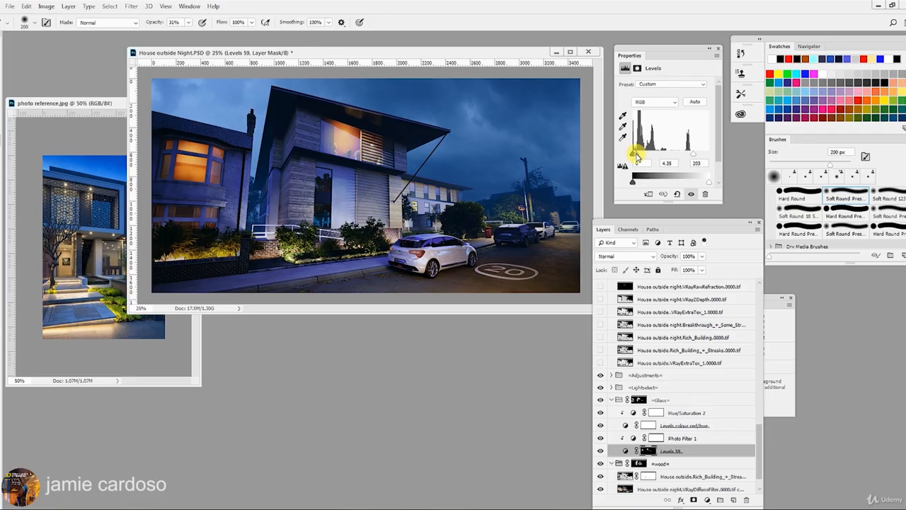
drag(692, 154, 679, 155)
- Darken the blue-channel midtones further in "Levels colour red/bue" to push the window glass towards yellow
click(689, 436)
click(683, 425)
click(654, 101)
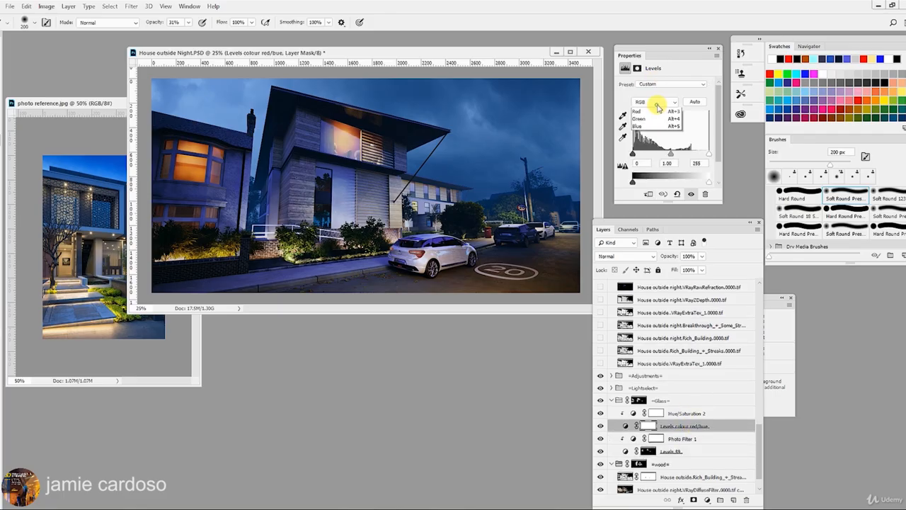
click(655, 119)
click(654, 101)
click(647, 133)
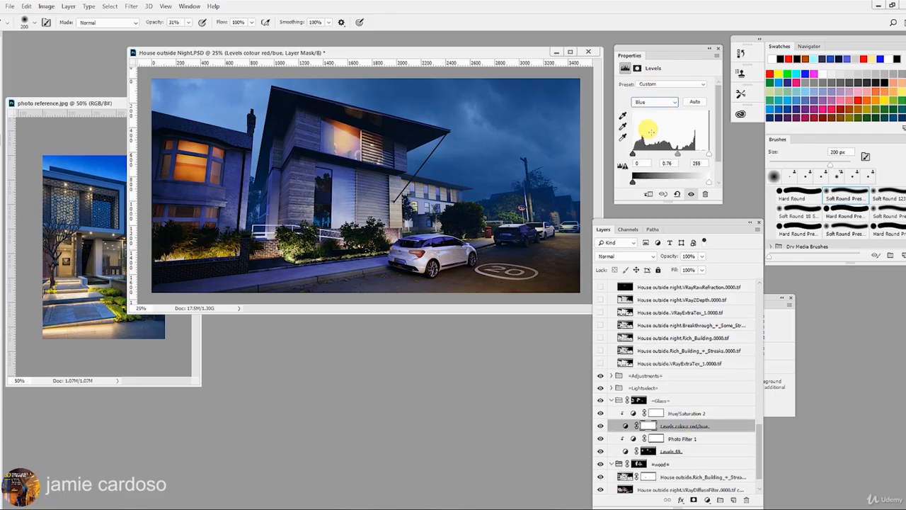
click(706, 411)
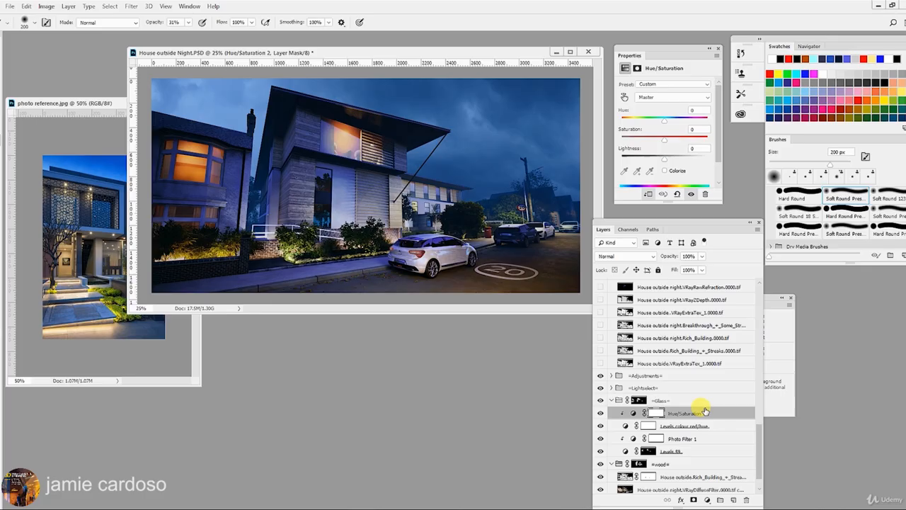
scroll(701, 414, down, 1)
click(670, 399)
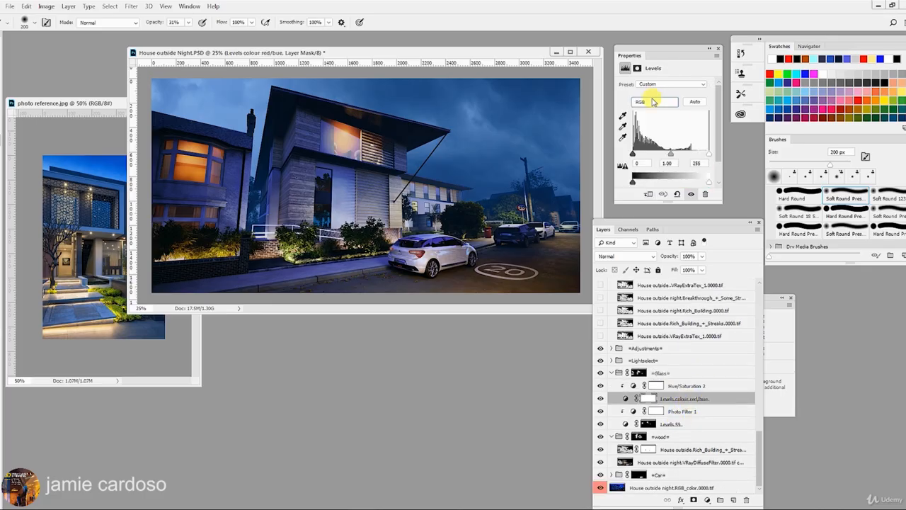
drag(671, 154, 687, 157)
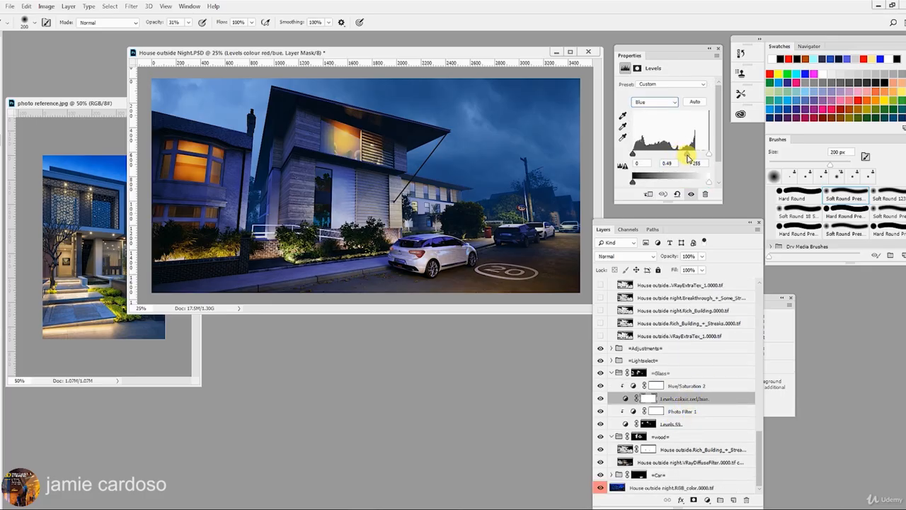
- Place copies of the VRayRawReflection and VRaySpecular passes beneath the adjustments in =Glass=, setting the specular copy to Screen at 82% opacity
click(682, 412)
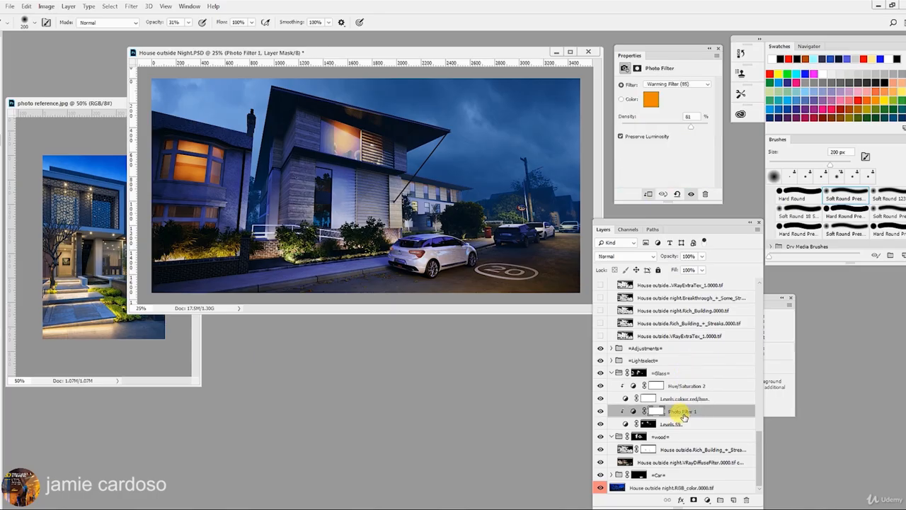
click(680, 386)
click(714, 500)
click(680, 262)
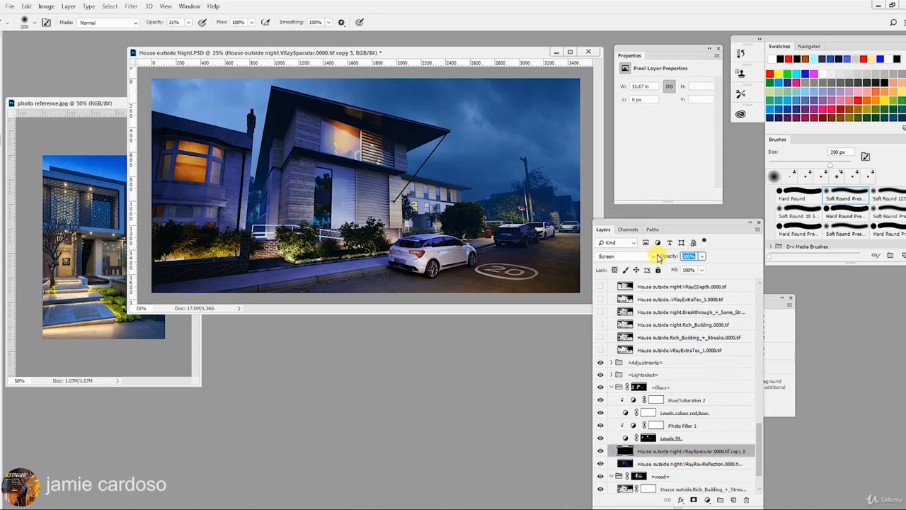
text(50)
key(Return)
scroll(692, 297, up, 3)
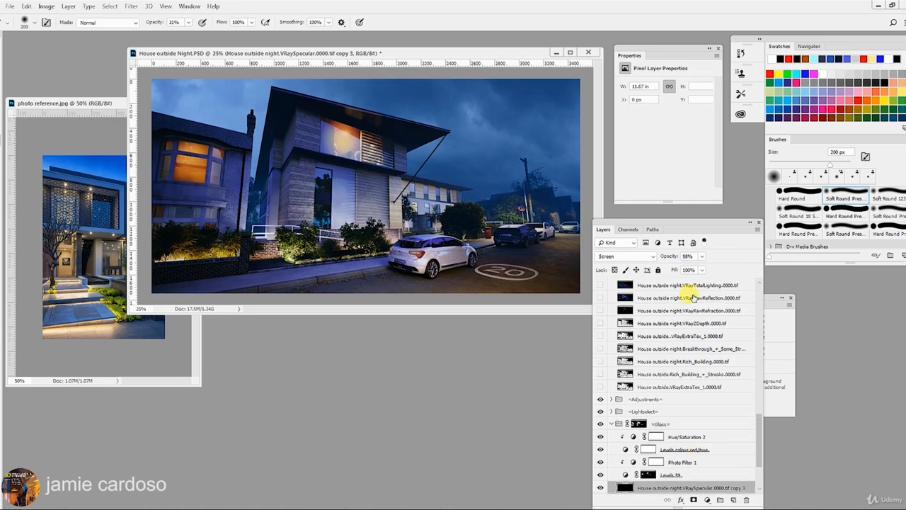
drag(696, 257, 607, 252)
text(82)
key(Return)
scroll(677, 439, up, 1)
scroll(676, 437, down, 1)
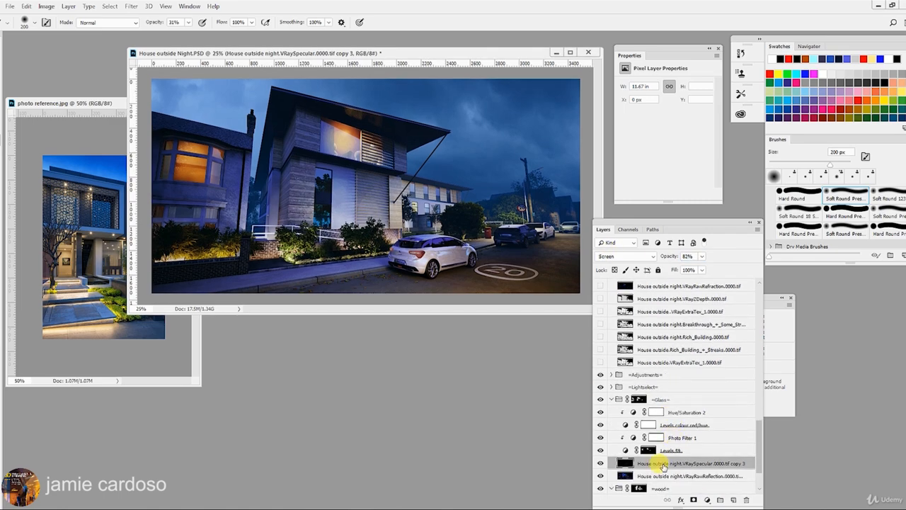
- Open Glare Layers.PSD and copy its topmost STAR copy layer into a new -spark- group within =Adjustments= of the house image
click(649, 451)
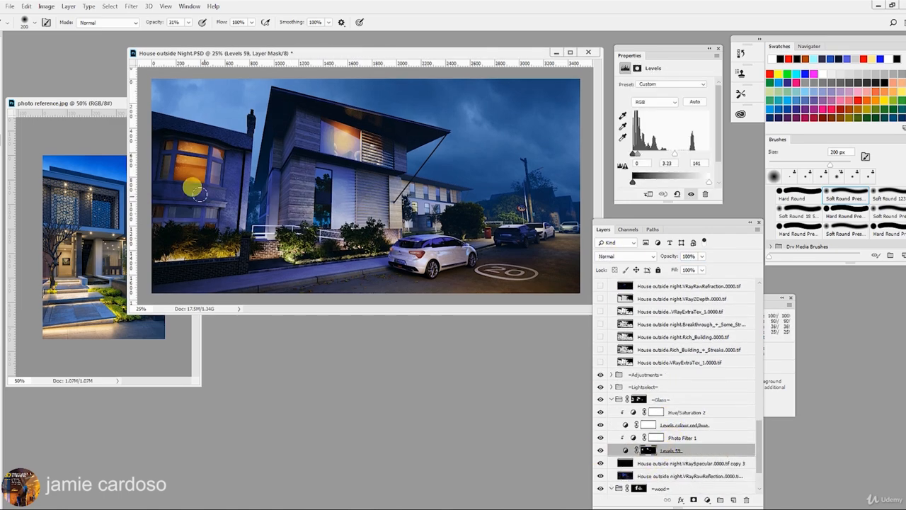
click(10, 6)
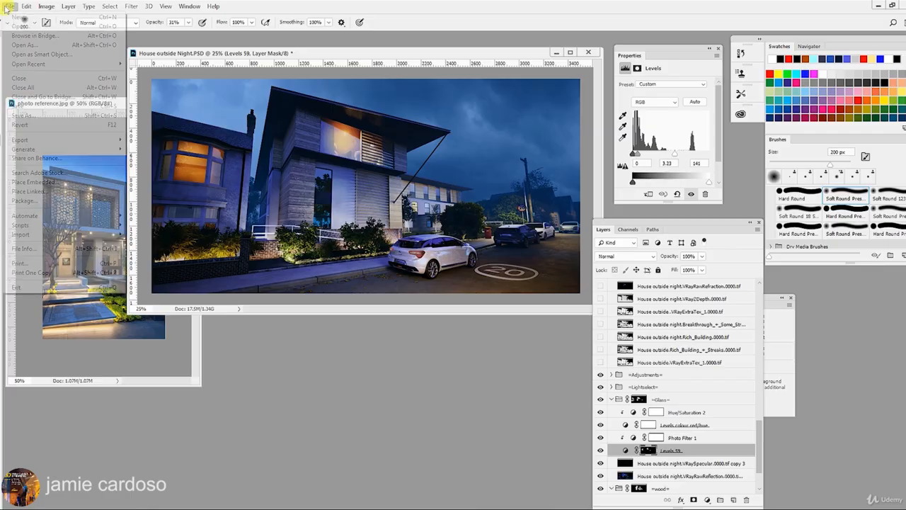
click(29, 30)
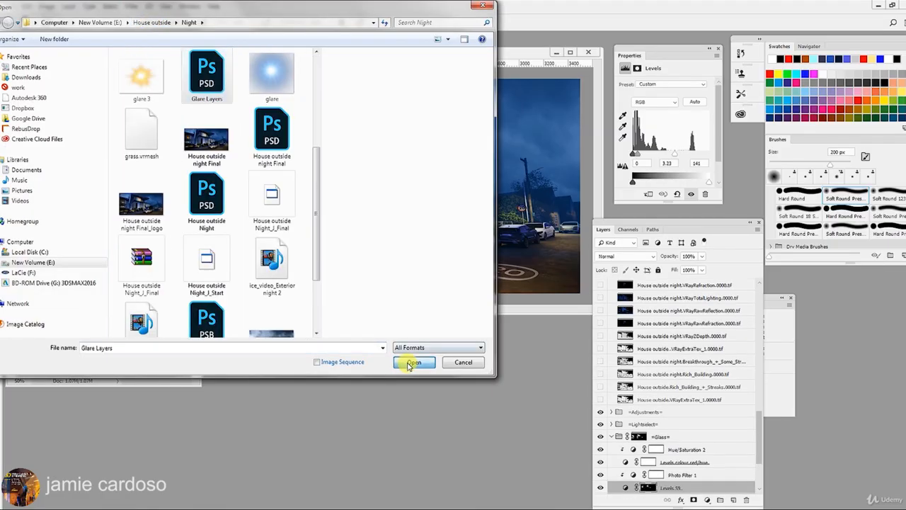
click(412, 360)
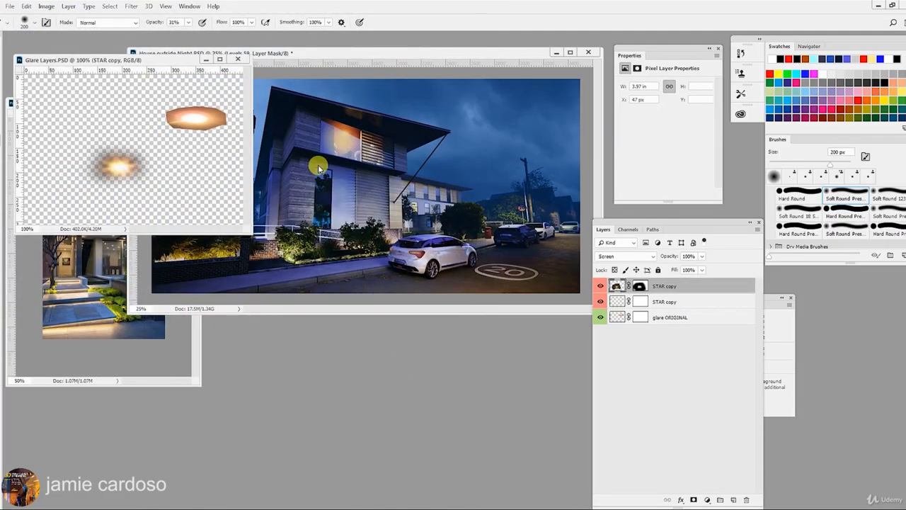
drag(154, 66, 405, 410)
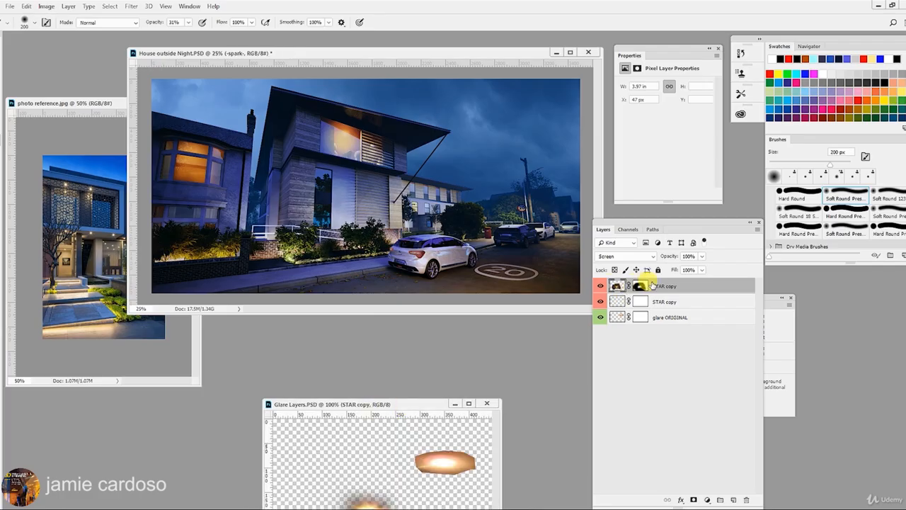
drag(660, 285, 338, 178)
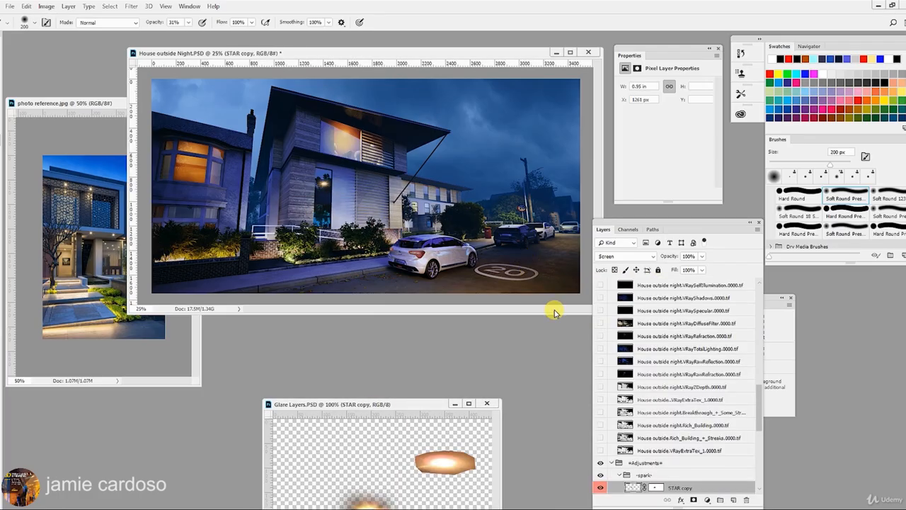
- Move the star glare onto the neighbouring house's bay window and close Glare Layers.PSD
click(0, 54)
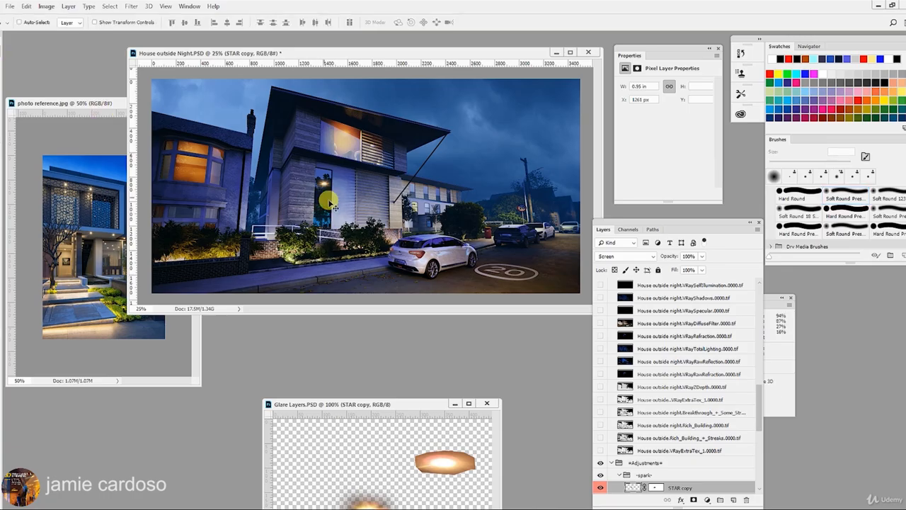
drag(355, 212, 221, 187)
drag(222, 189, 219, 189)
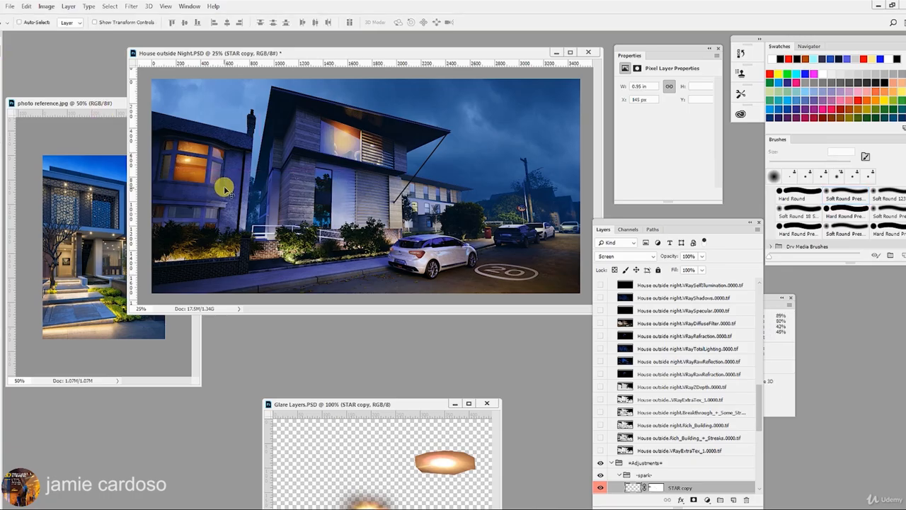
click(487, 404)
- Convert the STAR copy layer in the -spark- group to a smart object and keep it selected
scroll(655, 439, down, 2)
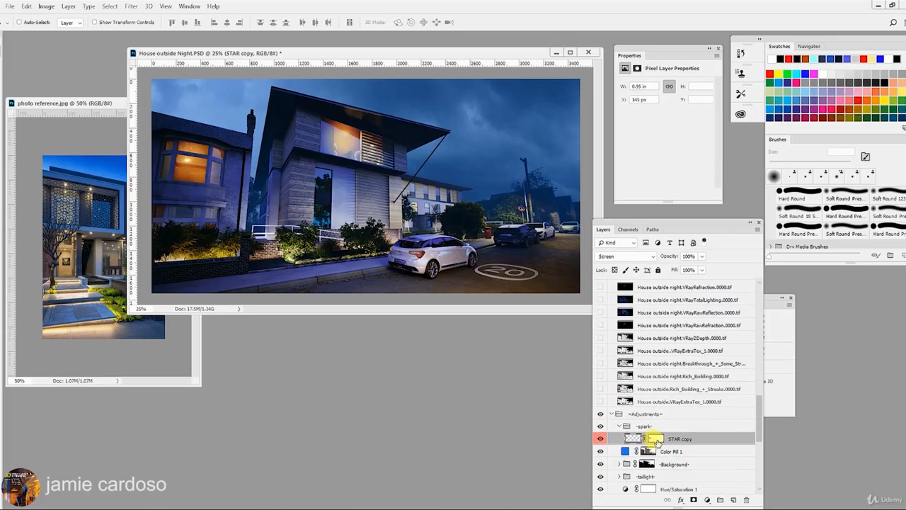
right_click(696, 440)
click(747, 158)
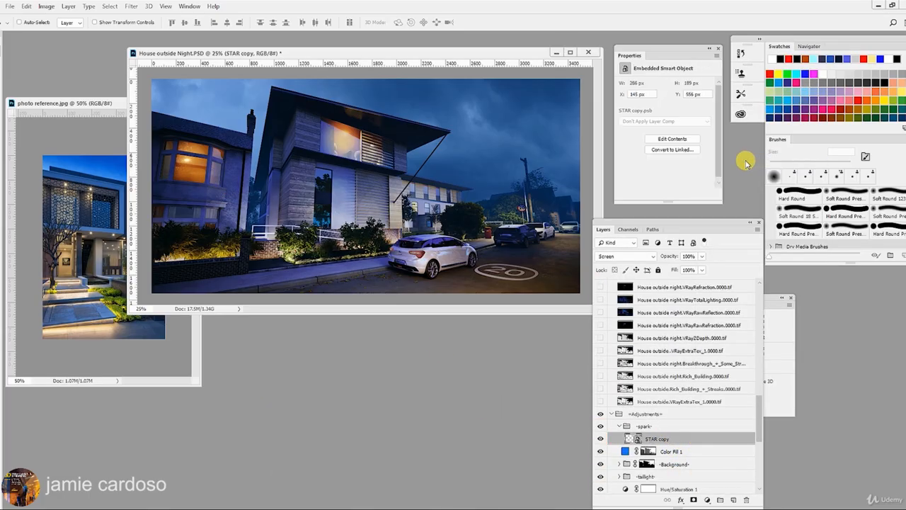
click(618, 426)
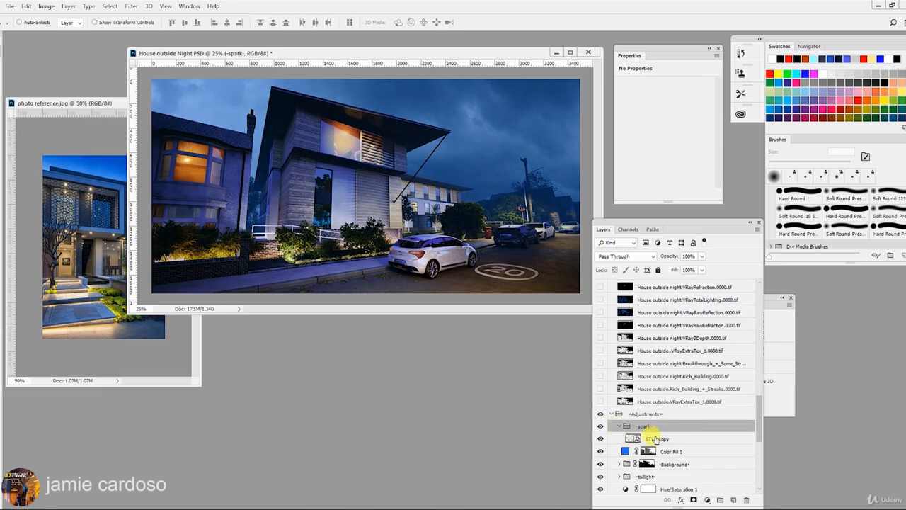
click(653, 439)
- Inspect the star glare on the neighbouring house's bay window up close and in the full view
key(z)
click(186, 158)
click(186, 158)
click(172, 158)
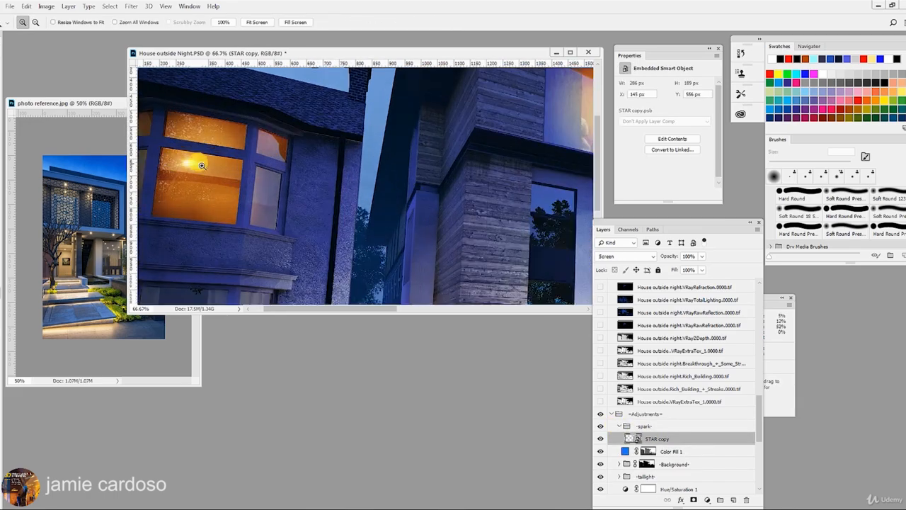
alt+click(201, 162)
alt+click(213, 164)
click(188, 165)
alt+click(183, 161)
alt+click(181, 160)
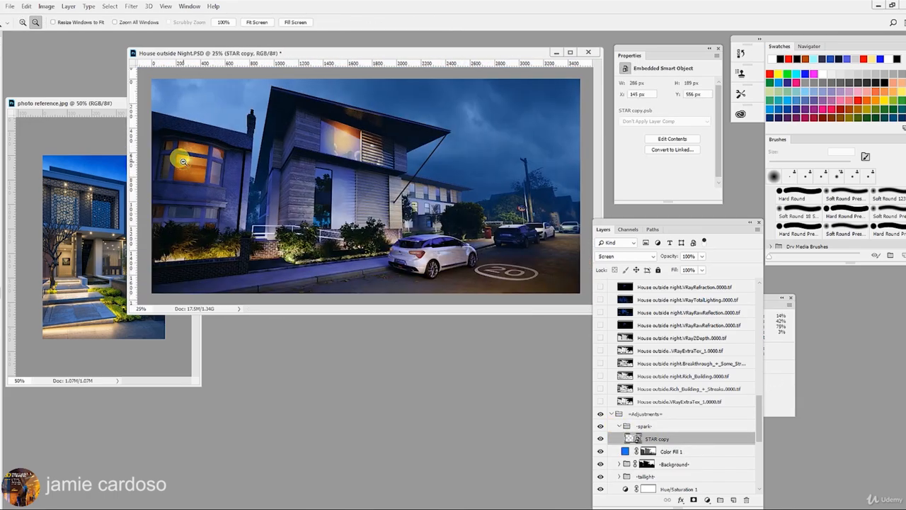
- Duplicate the star glare onto the modern house's upper window and again in the neighbour's bay window, moving the bay-window copy lower
click(1, 52)
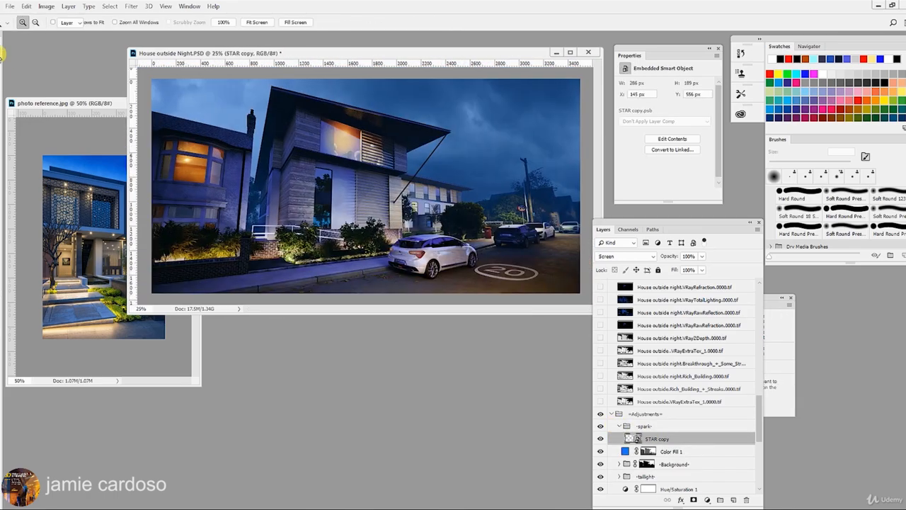
drag(191, 163, 342, 138)
alt+click(198, 169)
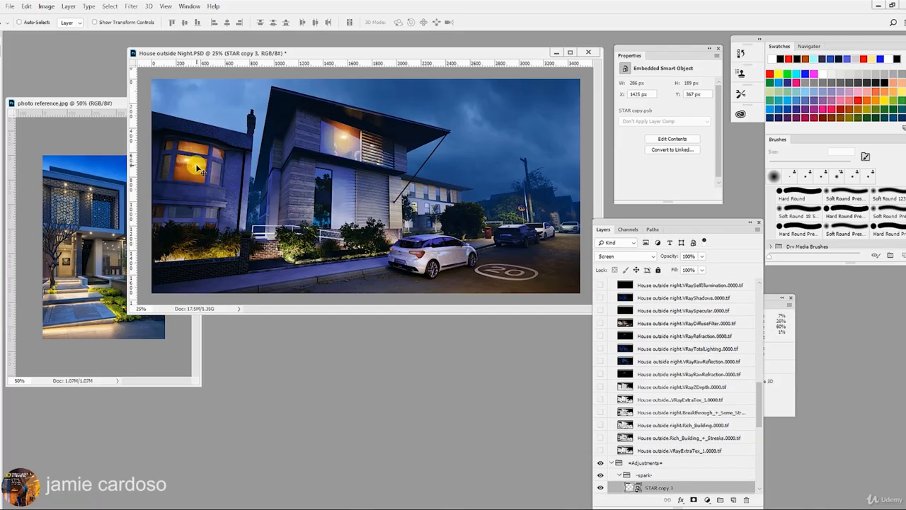
right_click(199, 168)
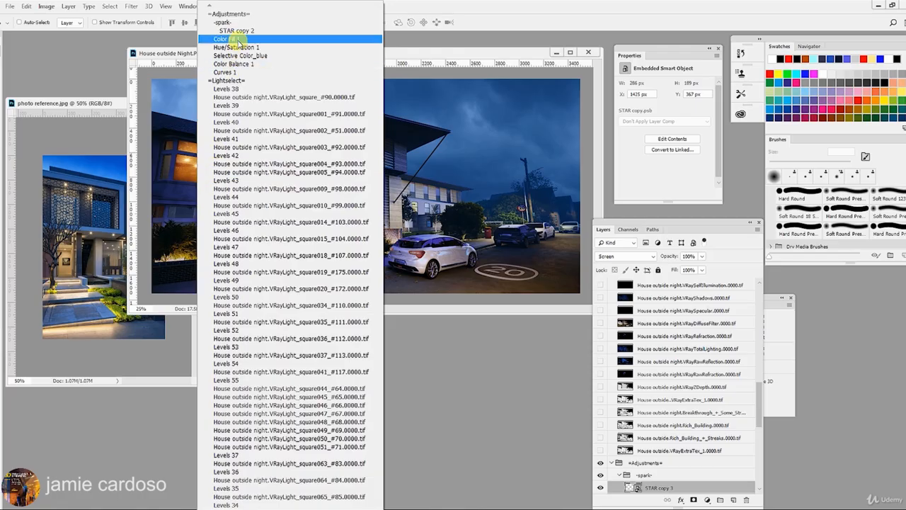
click(244, 32)
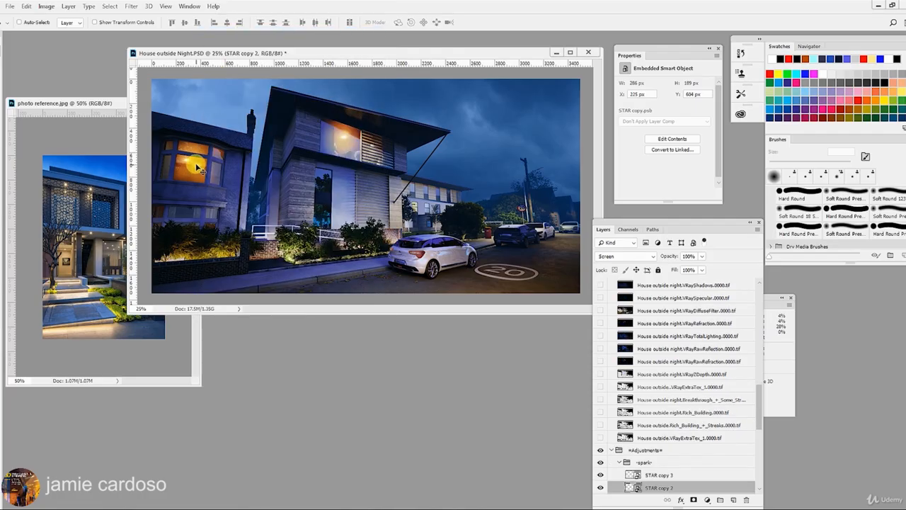
drag(198, 168, 200, 173)
- Select the STAR copy 3 glare on the upper window and duplicate it onto the window's other ceiling lamp
right_click(345, 119)
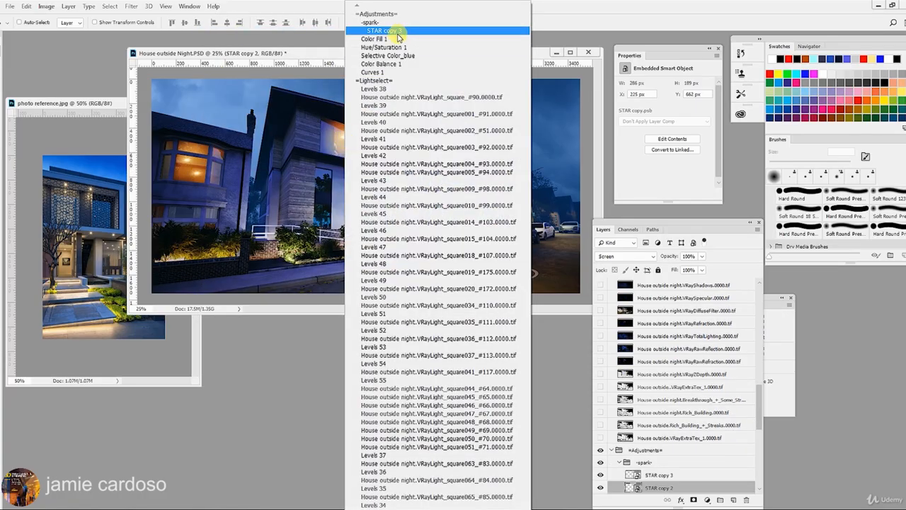
click(398, 37)
drag(343, 139, 354, 140)
right_click(331, 137)
click(388, 32)
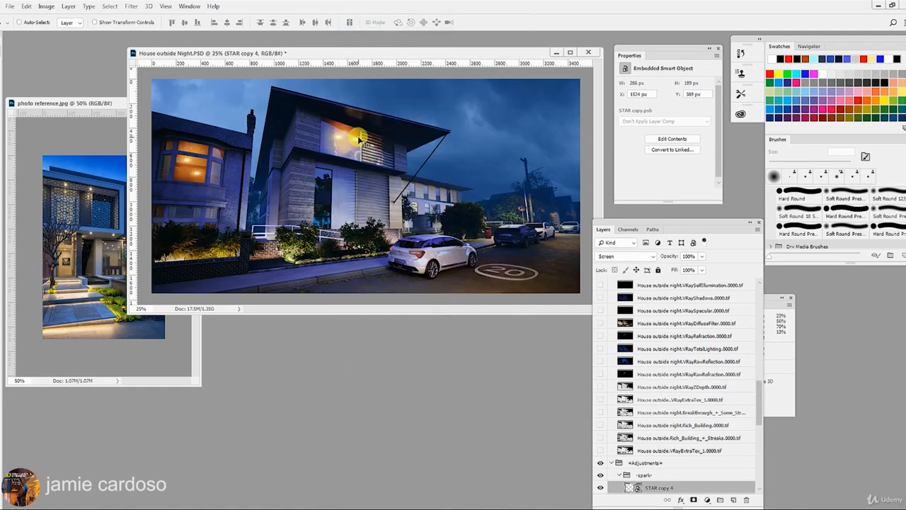
- Flip the STAR copy 4 glare on the upper window vertically
key(ctrl+space)
triple_click(353, 139)
click(3, 56)
right_click(358, 139)
click(386, 30)
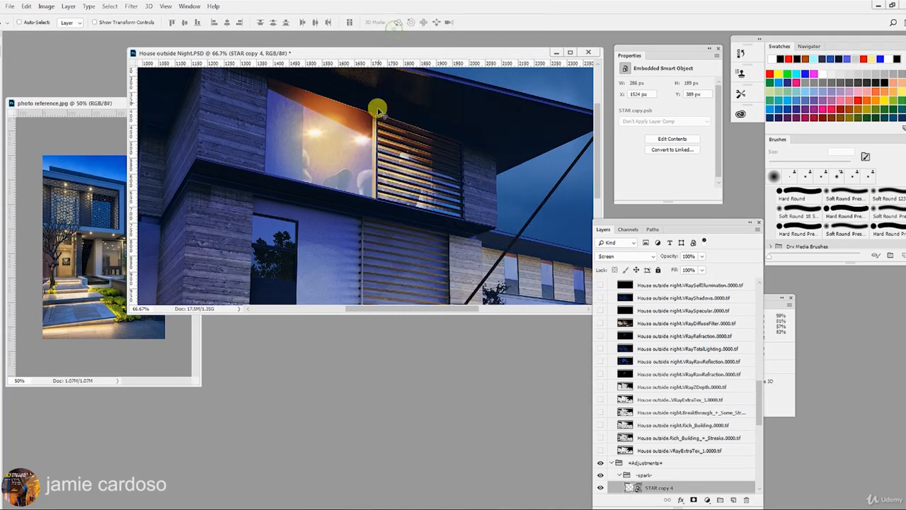
click(27, 7)
mouse_move(68, 221)
click(186, 343)
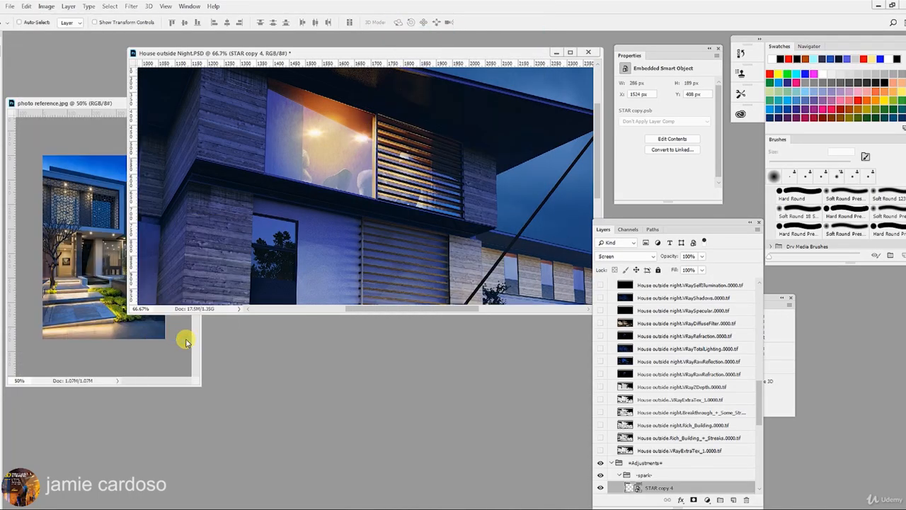
drag(213, 164, 536, 159)
right_click(262, 215)
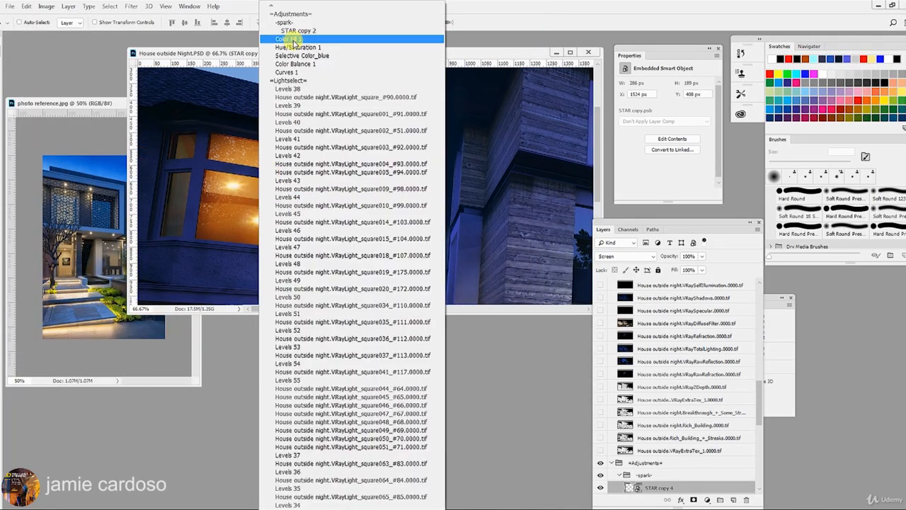
click(27, 6)
key(ctrl+t)
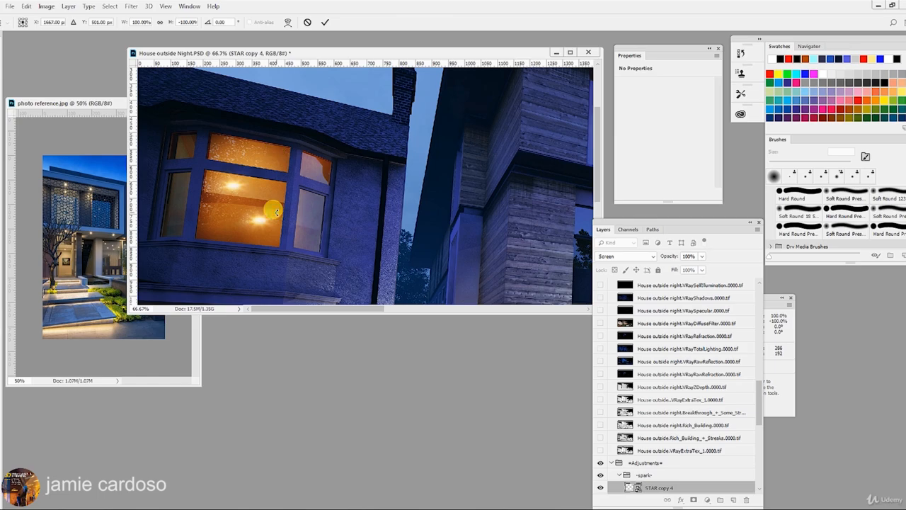
key(Escape)
- Select the lower star glare in the bay window, STAR copy 2, and rotate it to about -179°
right_click(256, 212)
click(283, 44)
key(ctrl+t)
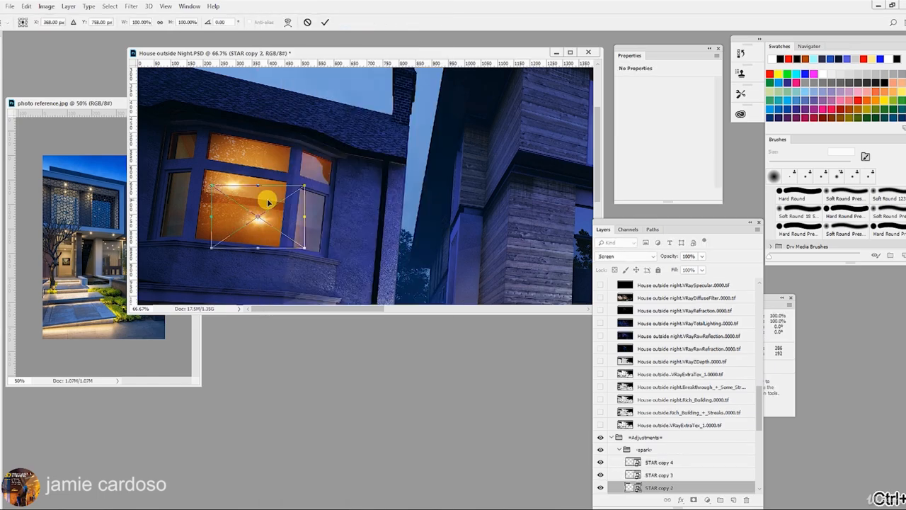
drag(204, 179, 379, 262)
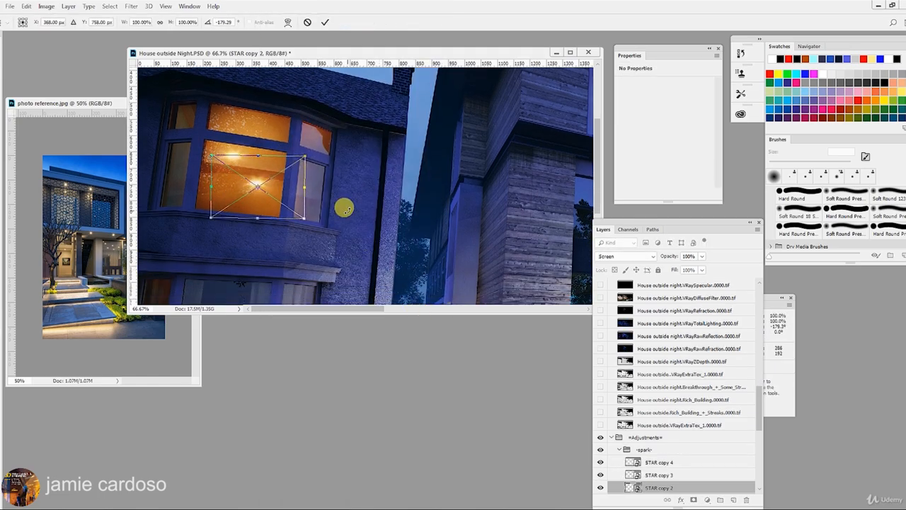
key(Return)
- Scale the lower bay-window glare STAR copy 2 down to about 245 × 161 px
right_click(348, 208)
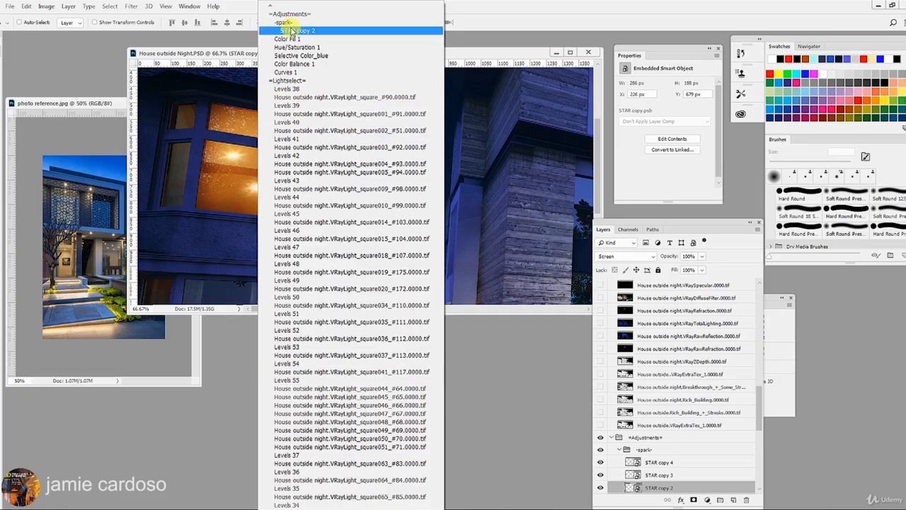
click(242, 56)
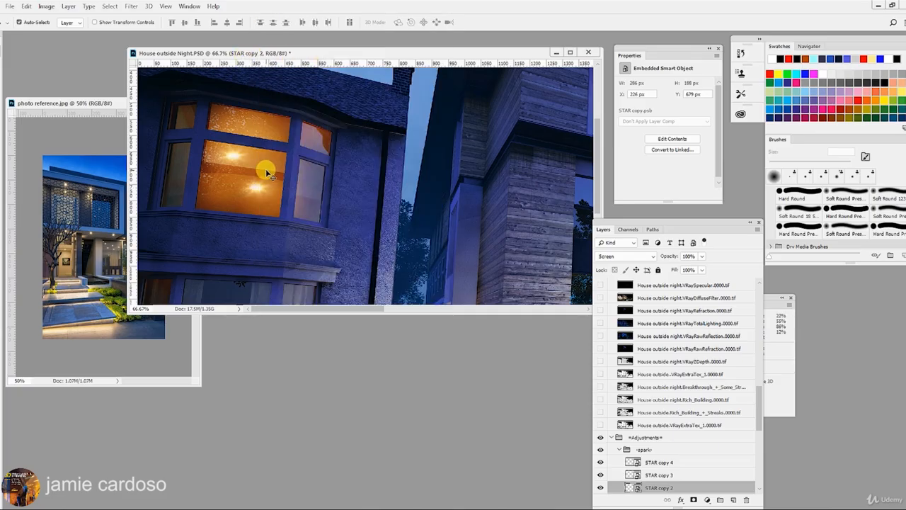
key(ctrl+t)
drag(305, 156, 286, 161)
key(Return)
- Examine the window glares in a wider view and the street lamp's head up close
key(alt+space)
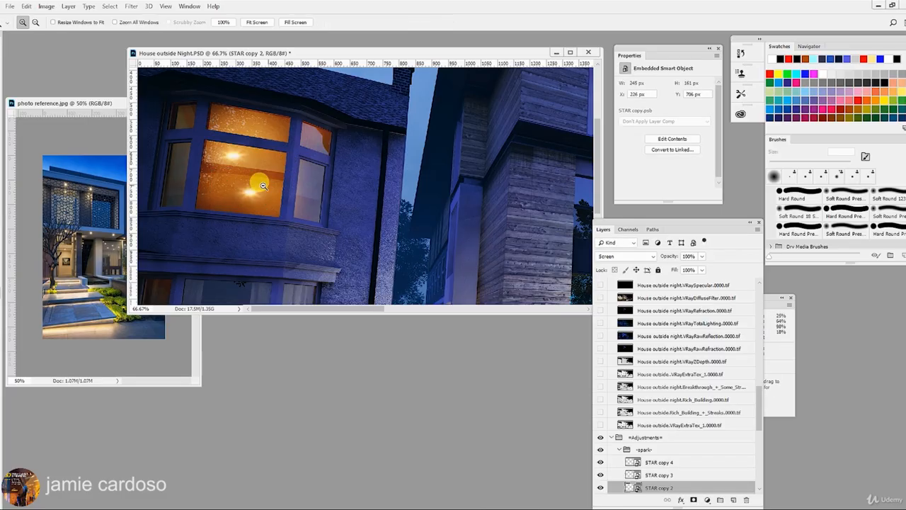
scroll(262, 185, down, 4)
scroll(246, 168, up, 1)
scroll(246, 168, down, 1)
scroll(332, 192, up, 2)
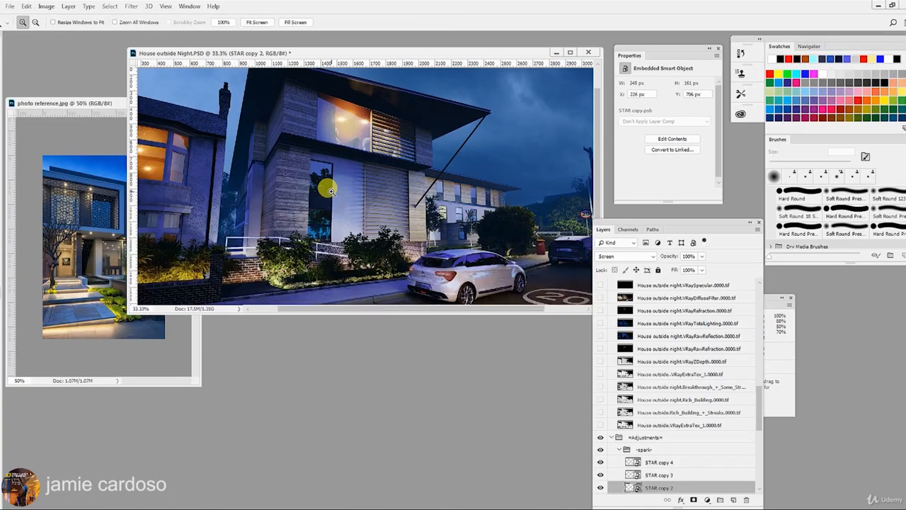
scroll(336, 199, up, 2)
scroll(542, 182, up, 1)
scroll(380, 176, up, 2)
scroll(395, 185, up, 1)
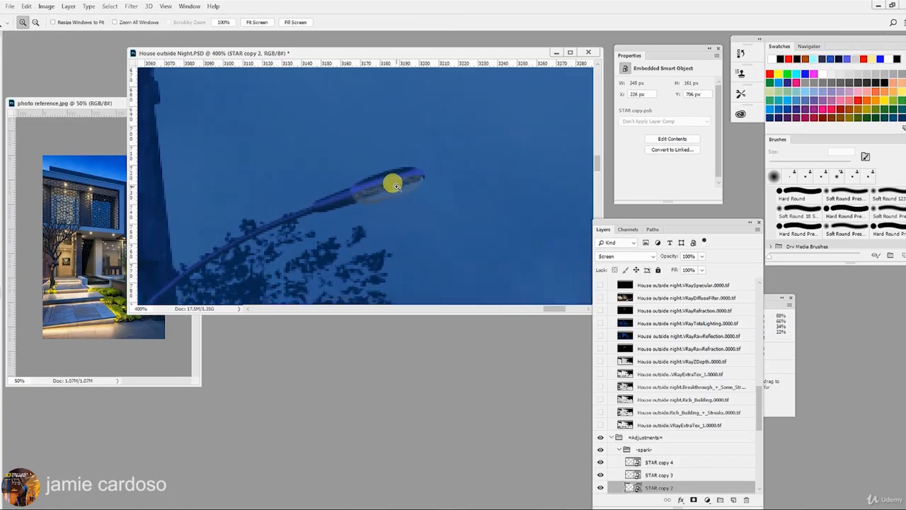
- Find the multimatte layer that isolates the street lamp, MultiMatteElement_4, and load its green channel as a selection
scroll(694, 379, up, 10)
click(601, 310)
click(602, 311)
click(601, 324)
click(602, 324)
click(601, 337)
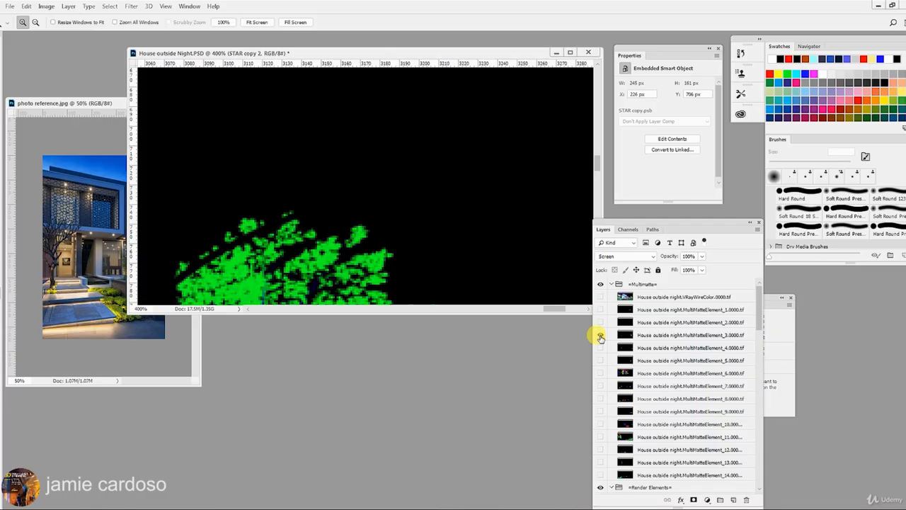
click(601, 336)
click(601, 348)
click(648, 347)
click(628, 230)
ctrl+click(613, 264)
- Subtract everything except the street lamp's head from the selection and hide the MultiMatteElement_4 layer
scroll(412, 211, down, 5)
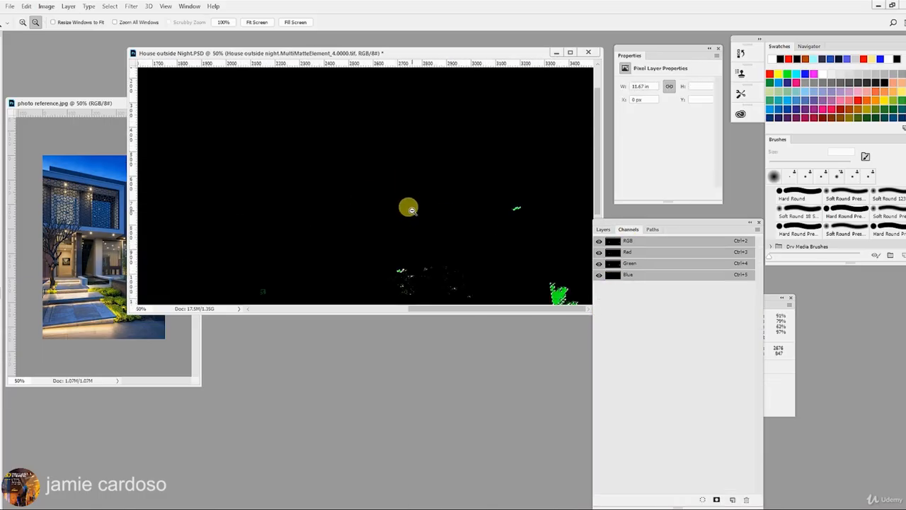
scroll(412, 210, down, 3)
key(m)
drag(247, 146, 333, 228)
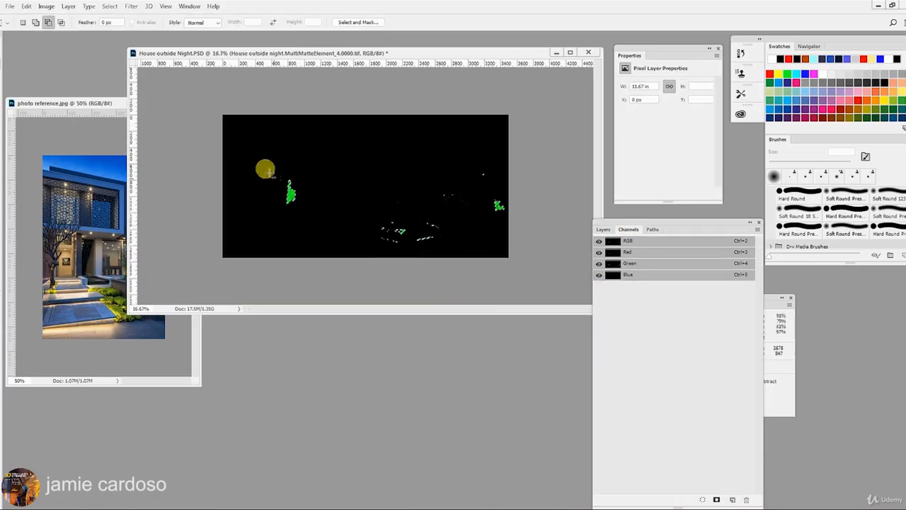
drag(269, 174, 520, 277)
key(z)
scroll(481, 181, up, 6)
click(603, 229)
click(602, 348)
- Add a new empty layer at the top of the =Adjustments= group, keeping the lamp-head selection active
scroll(669, 416, down, 3)
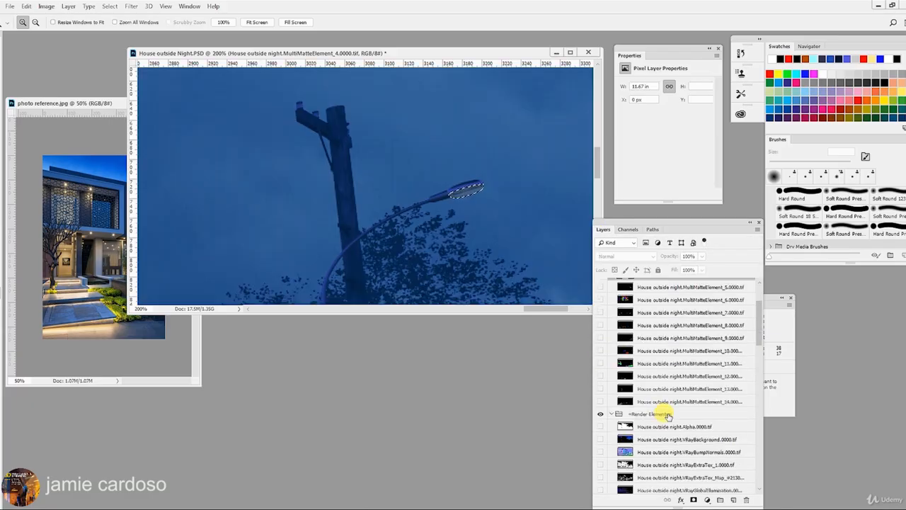
scroll(668, 416, down, 5)
click(680, 332)
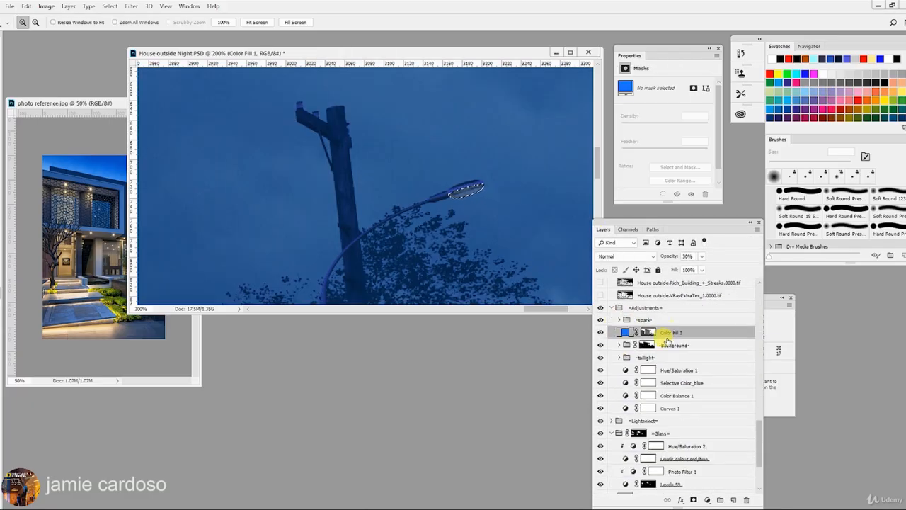
click(646, 357)
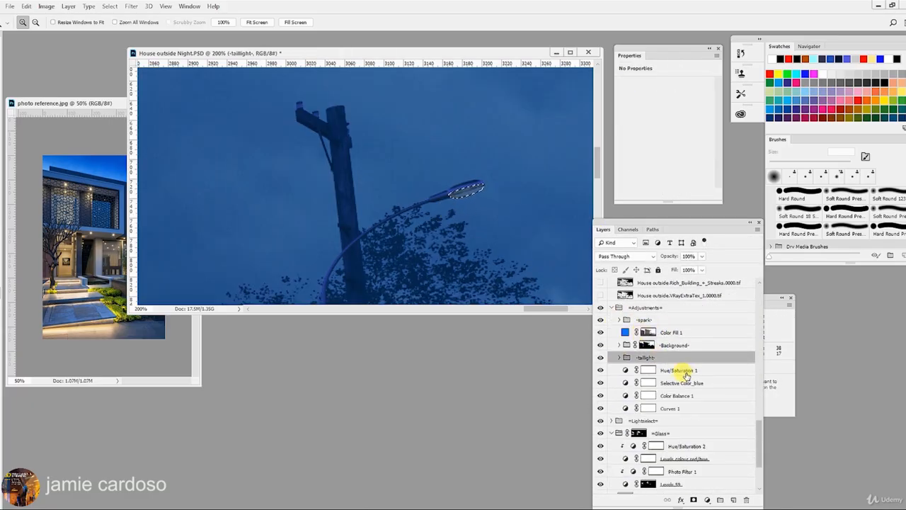
click(652, 307)
click(110, 6)
click(110, 6)
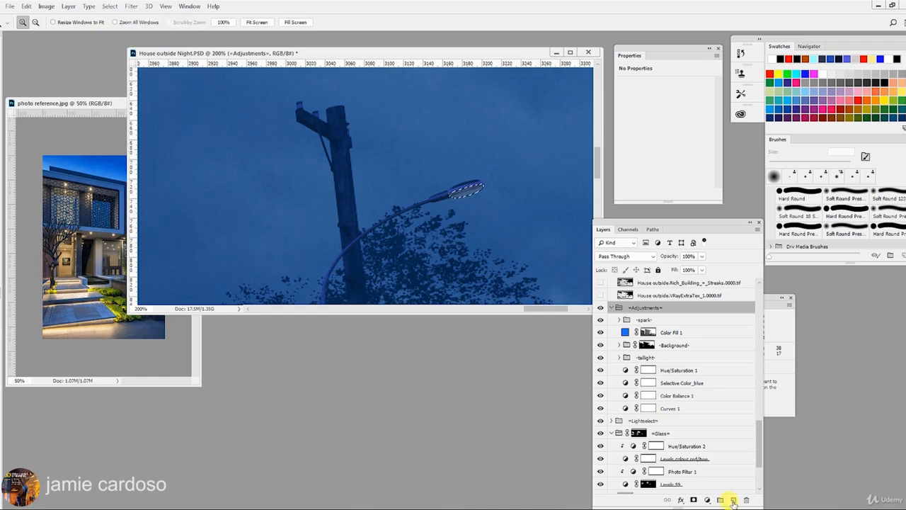
click(734, 500)
- Fill the selected lamp head with white (ffffff) on the new layer and clear the selection
click(0, 193)
click(35, 201)
click(1, 323)
click(660, 56)
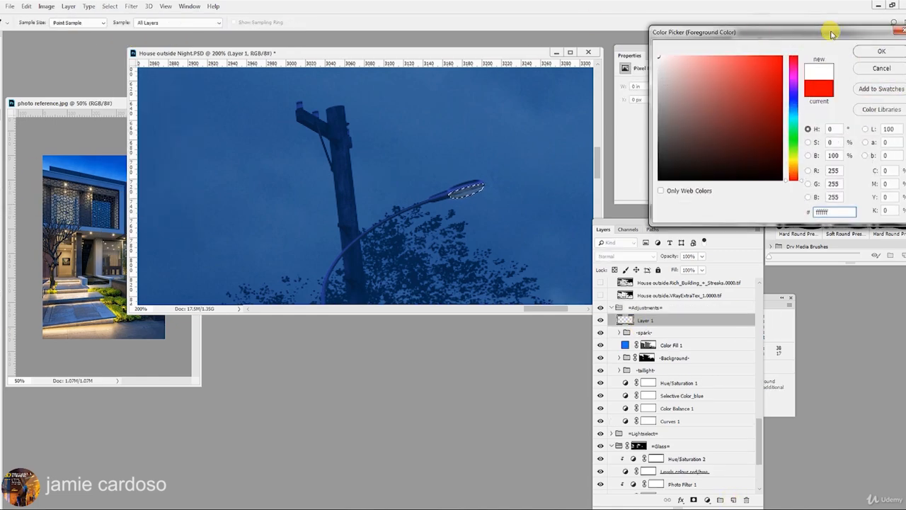
click(882, 50)
click(454, 189)
key(ctrl+d)
key(z)
alt+click(448, 216)
alt+click(448, 217)
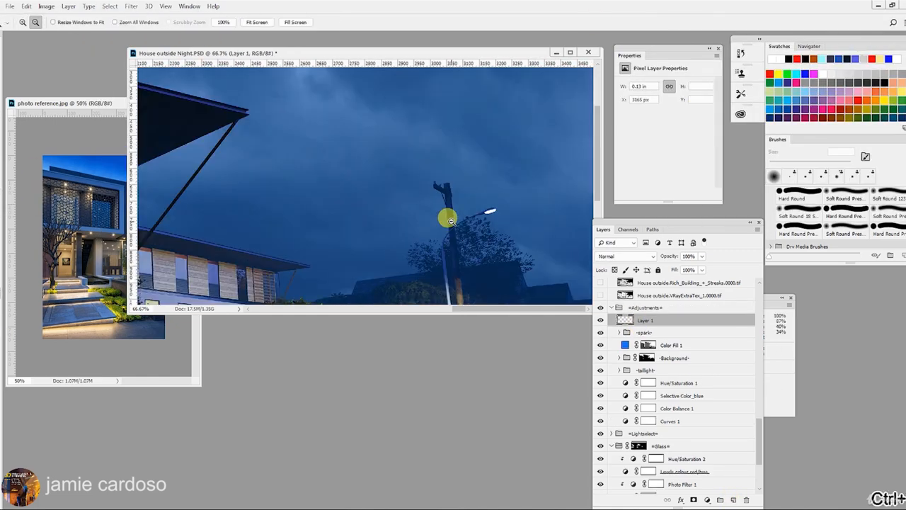
- Convert the white lamp-head layer to a smart object and name it sefilluminated
right_click(644, 321)
click(687, 230)
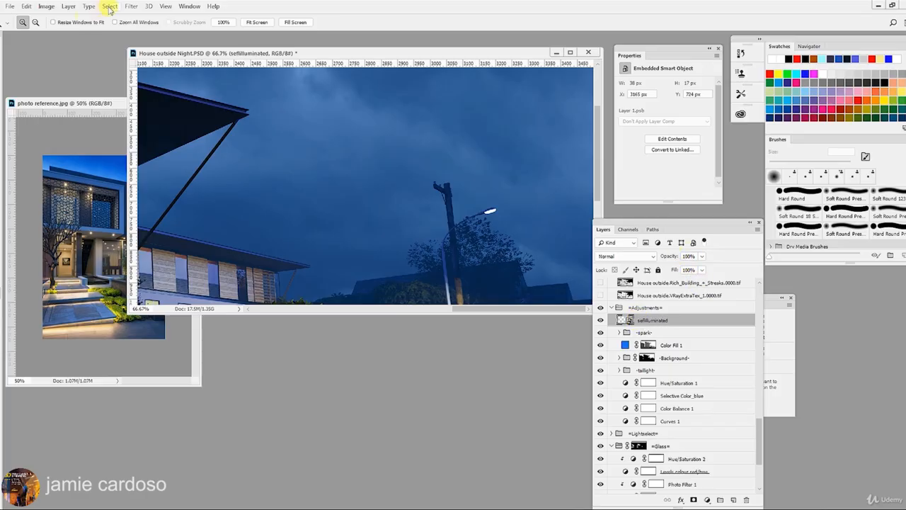
click(132, 6)
click(149, 17)
click(390, 73)
- Duplicate the sefilluminated layer and apply a Gaussian Blur to the copy
drag(653, 321, 657, 313)
click(132, 6)
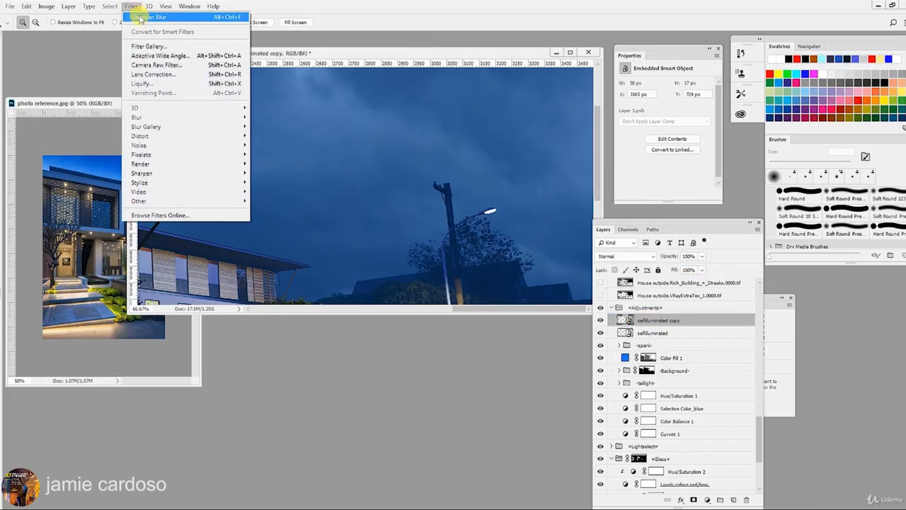
click(141, 18)
click(390, 57)
- Set the blend mode of the blurred sefilluminated copy to Screen and collapse its smart filter list
click(627, 257)
click(611, 336)
click(488, 217)
click(489, 217)
click(752, 320)
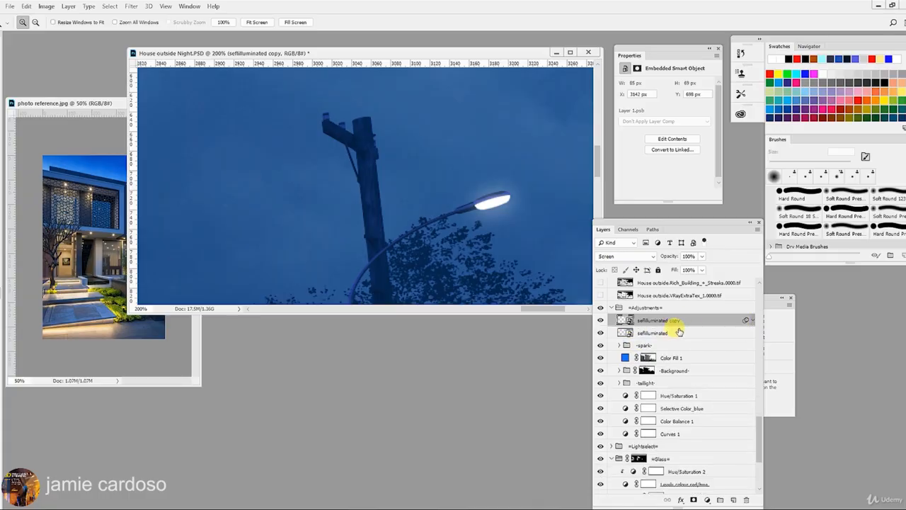
- Group the two sefilluminated layers as -lamp post self illuminated-, keeping the group at the top of =Adjustments=
shift+click(678, 331)
key(ctrl+g)
double_click(645, 319)
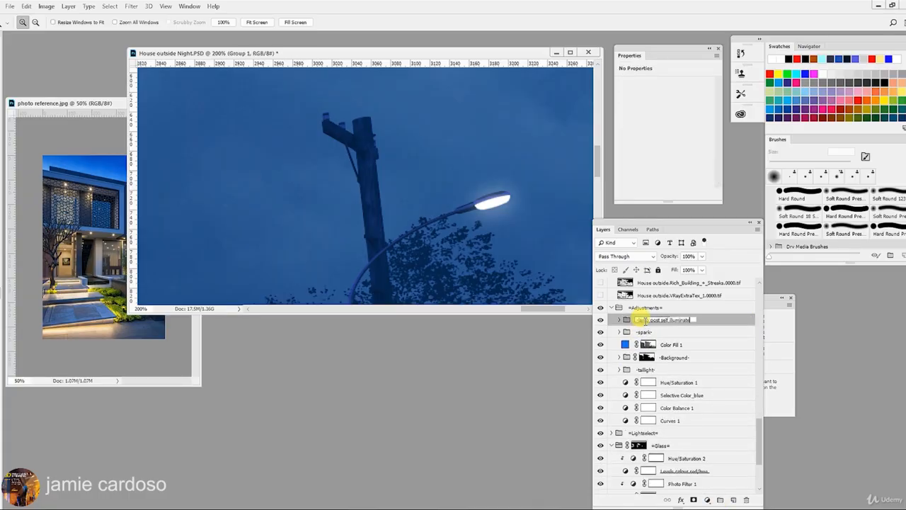
text(-lamp post self illuminated-)
key(Return)
drag(658, 321, 679, 365)
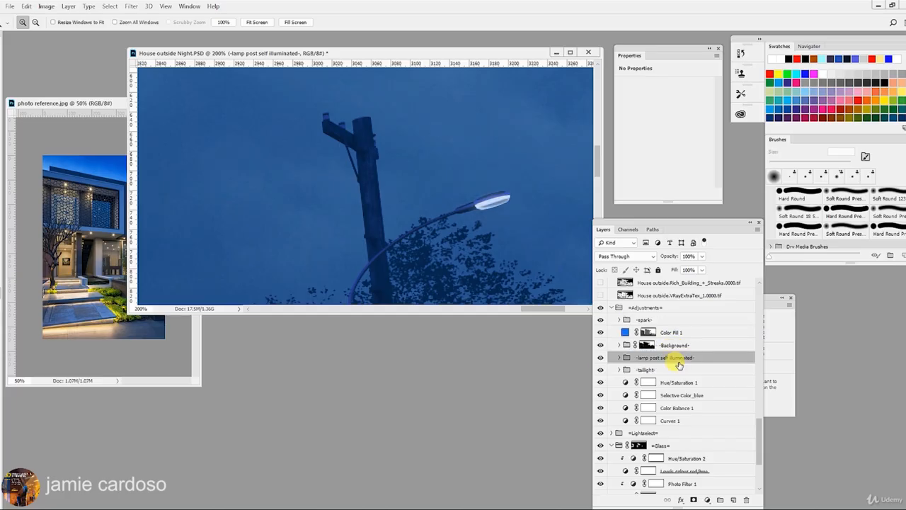
key(ctrl+z)
- Duplicate the blurred lamp glow within its group and copy the topmost star glare from -spark- above it
click(619, 319)
click(661, 332)
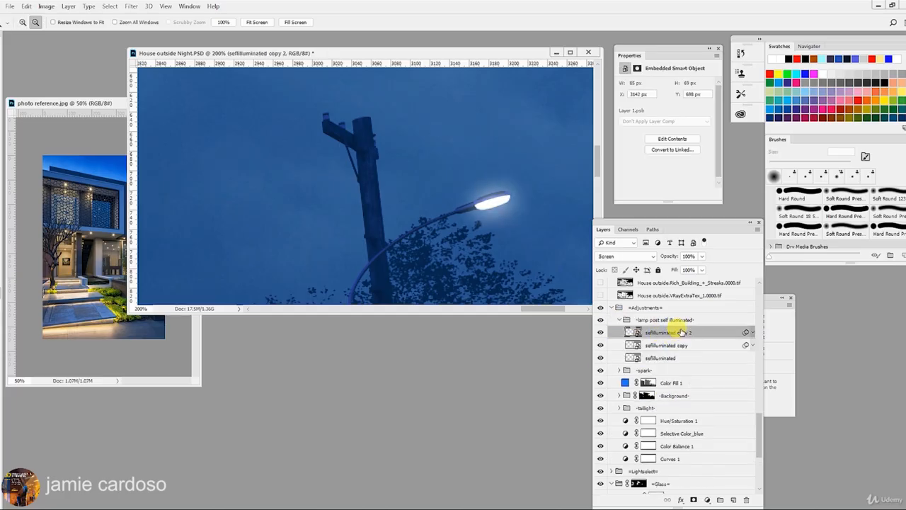
click(650, 369)
click(620, 370)
click(660, 383)
drag(660, 383, 680, 327)
- Move the copied star glare onto the street lamp and scale it to about 84% width and 68% height
scroll(394, 202, down, 5)
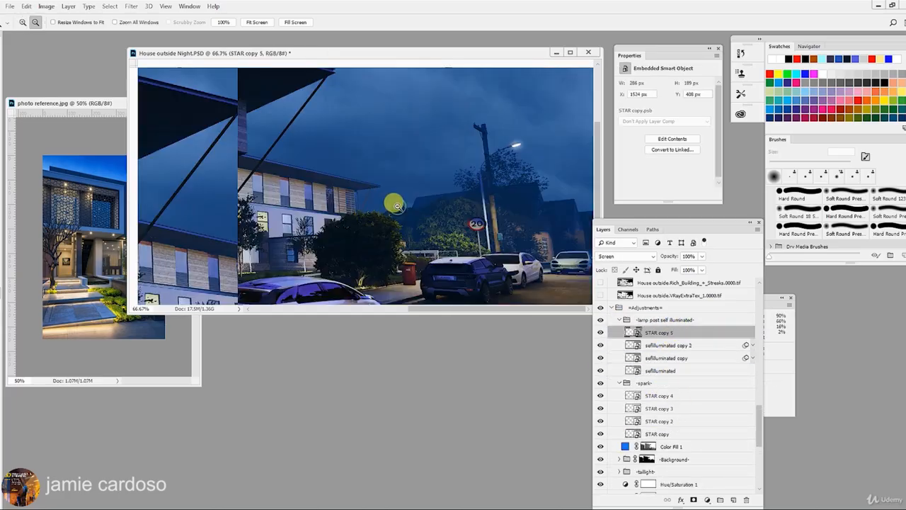
key(v)
drag(357, 141, 563, 181)
key(z)
scroll(387, 189, down, 2)
key(ctrl+t)
drag(508, 234, 488, 219)
drag(460, 185, 472, 192)
drag(439, 146, 432, 161)
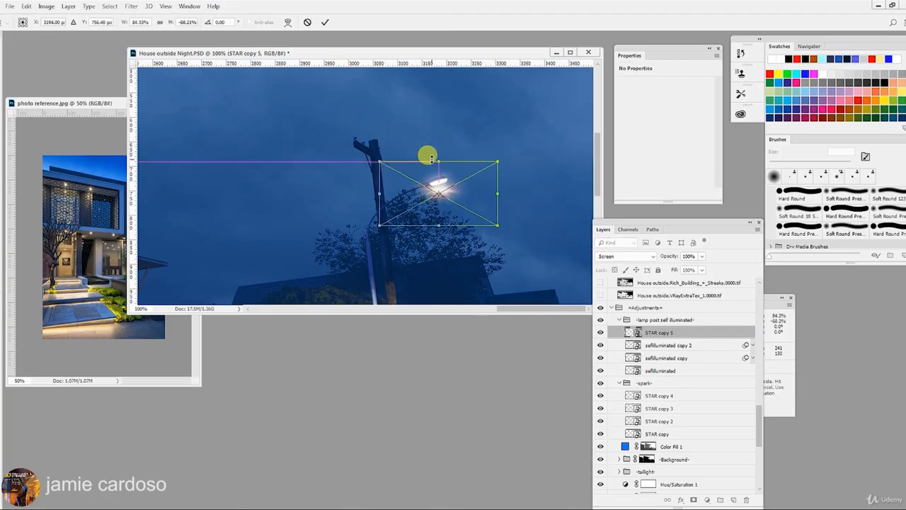
- Raise the copied star glare slightly on the street lamp and rotate it to about 169° to follow the lamp head
drag(448, 192, 447, 186)
drag(376, 139, 366, 152)
key(Return)
key(ctrl+t)
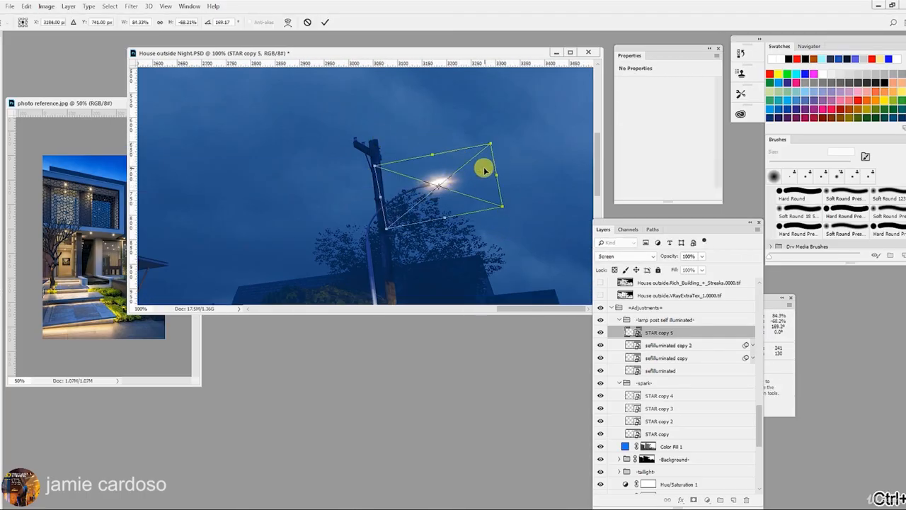
- Reshape the star glare to fit the lamp head and place it at about X 3056 px, Y 688 px
right_click(442, 171)
click(476, 234)
drag(491, 144, 488, 148)
drag(445, 217, 439, 207)
drag(432, 156, 442, 179)
right_click(474, 184)
click(502, 190)
key(v)
key(ctrl+t)
drag(375, 162, 373, 168)
key(Return)
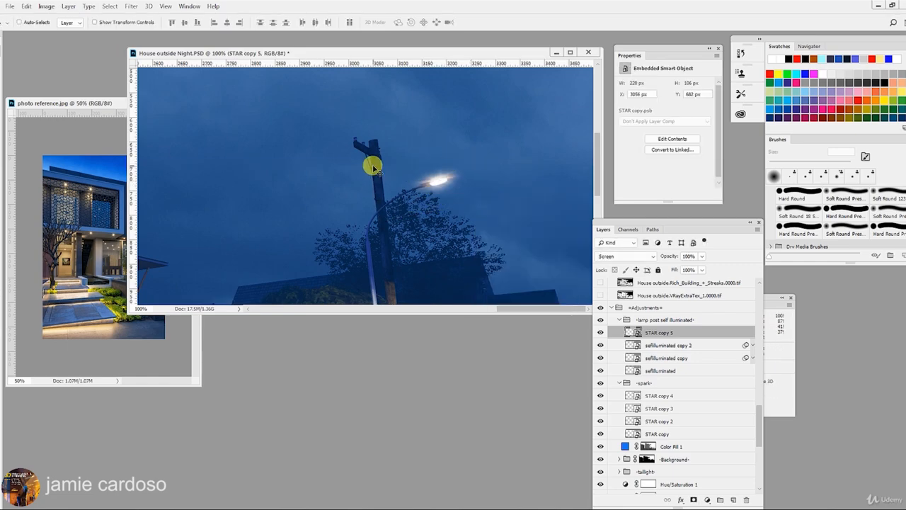
drag(435, 176, 435, 179)
- Review the whole night render, examining how the glowing street lamp sits with the parked cars, house and sky
key(z)
scroll(428, 211, down, 5)
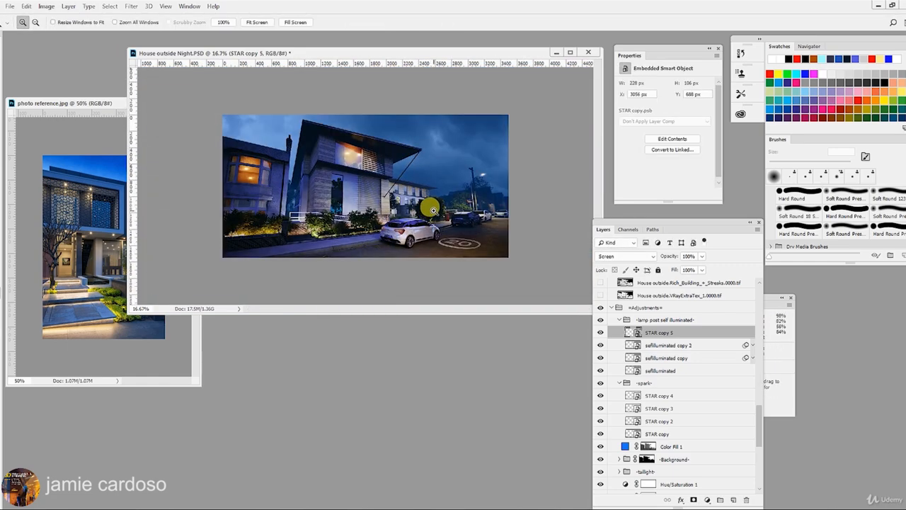
scroll(320, 196, up, 2)
scroll(320, 196, down, 2)
scroll(317, 195, up, 1)
drag(129, 48, 223, 54)
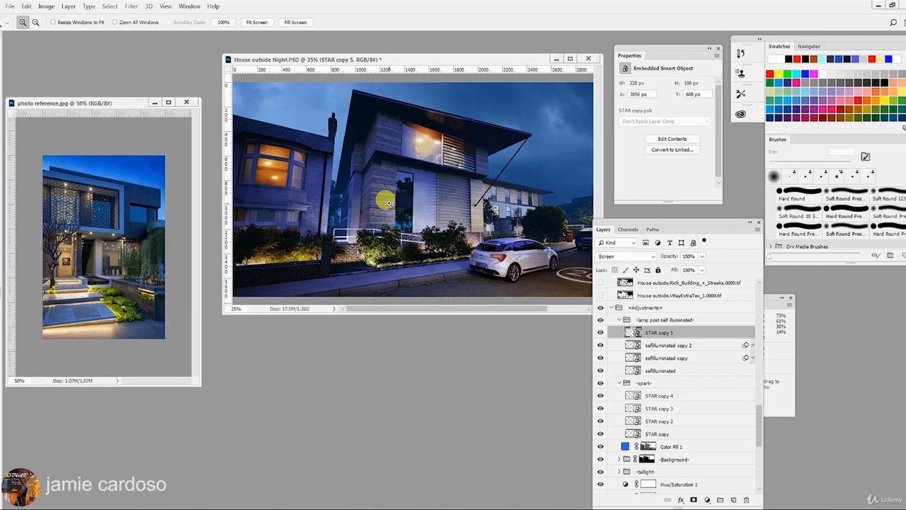
scroll(388, 201, right, 2)
scroll(532, 243, right, 5)
drag(455, 59, 395, 56)
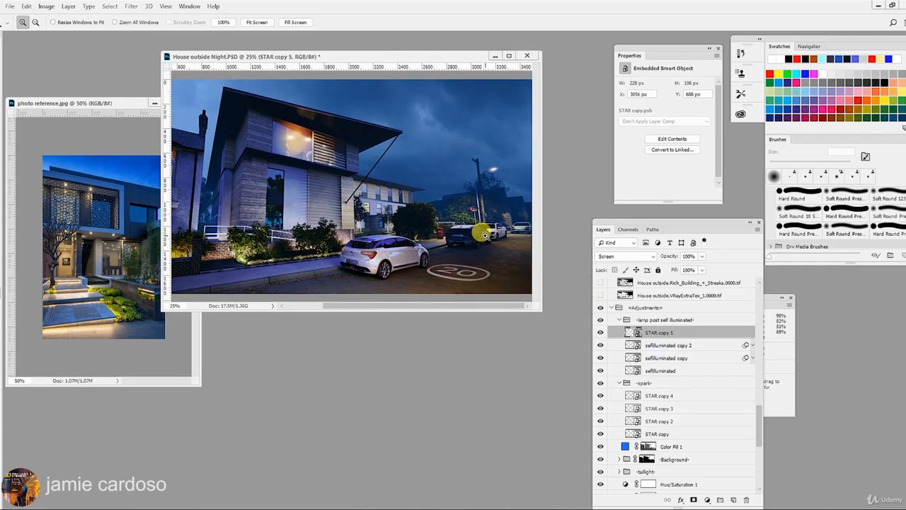
click(491, 274)
click(491, 274)
alt+click(422, 239)
alt+click(423, 238)
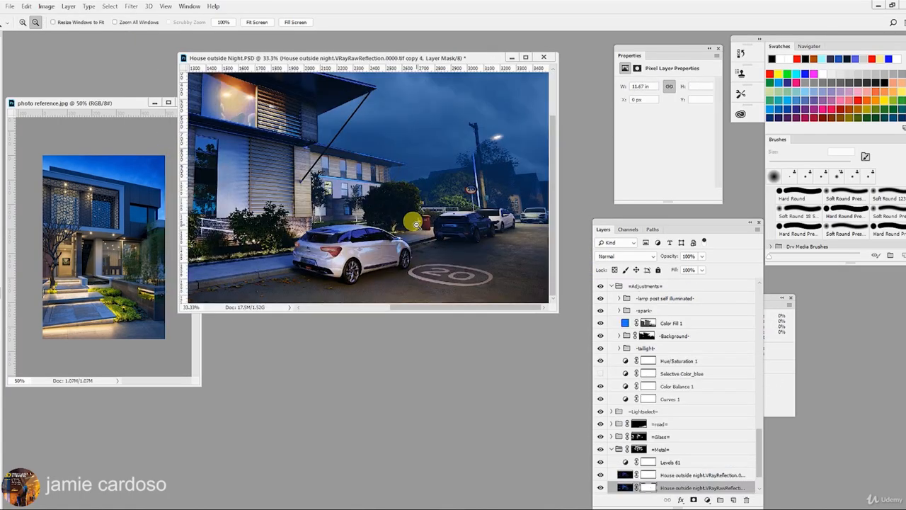
click(416, 224)
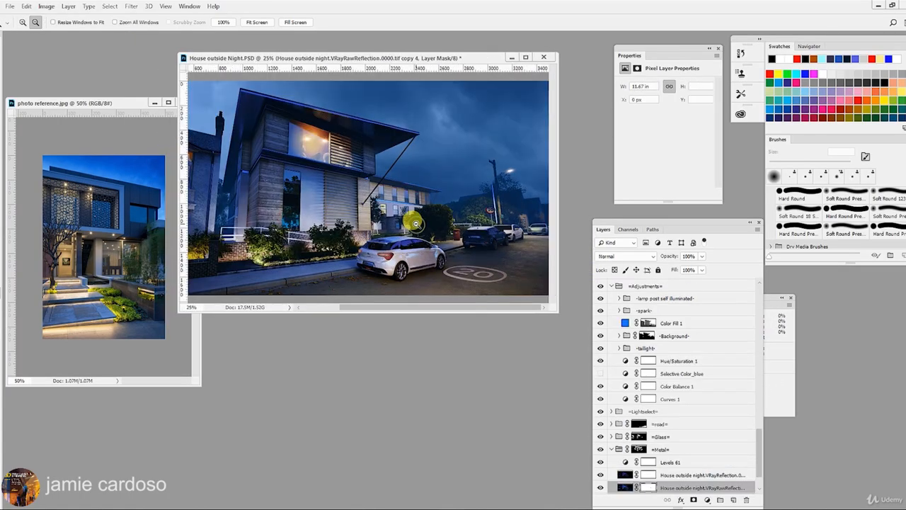
- Minimise House outside Night.PSD and bring up House outside night Final.PSD, placing its window clear for viewing
click(510, 58)
click(189, 6)
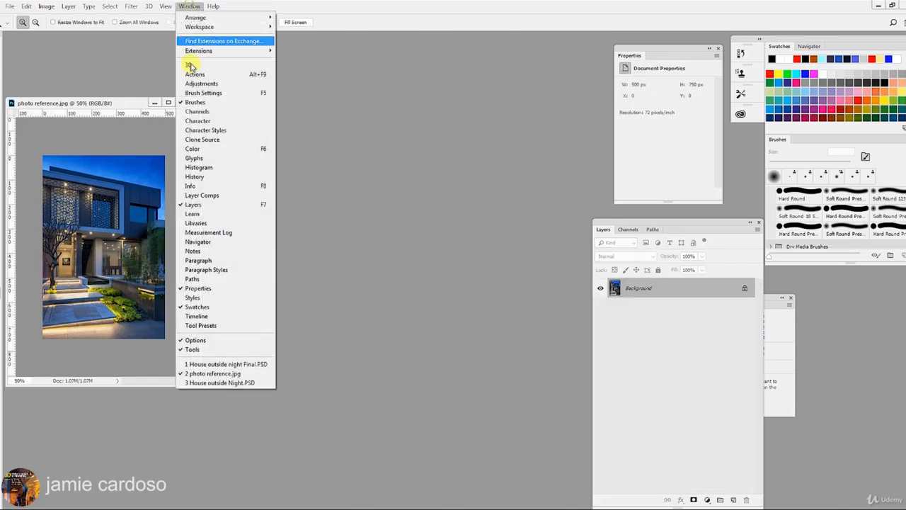
click(226, 364)
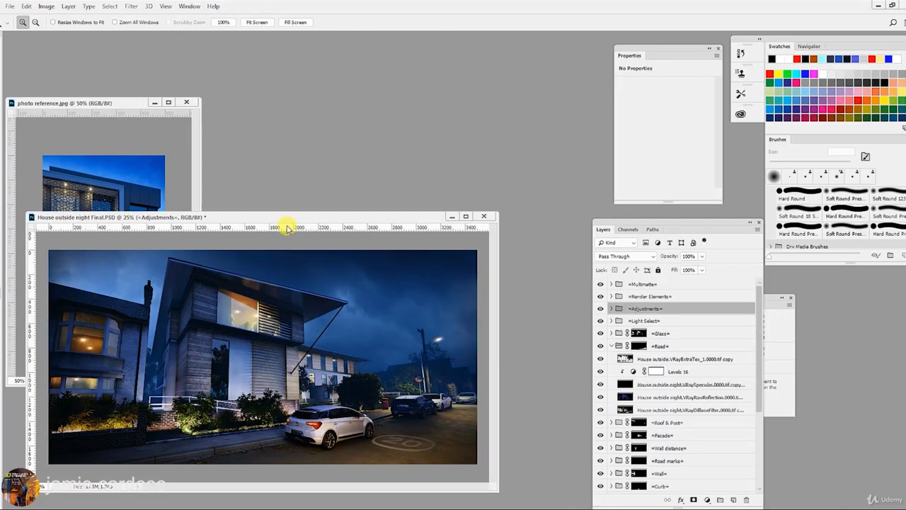
drag(287, 227, 369, 131)
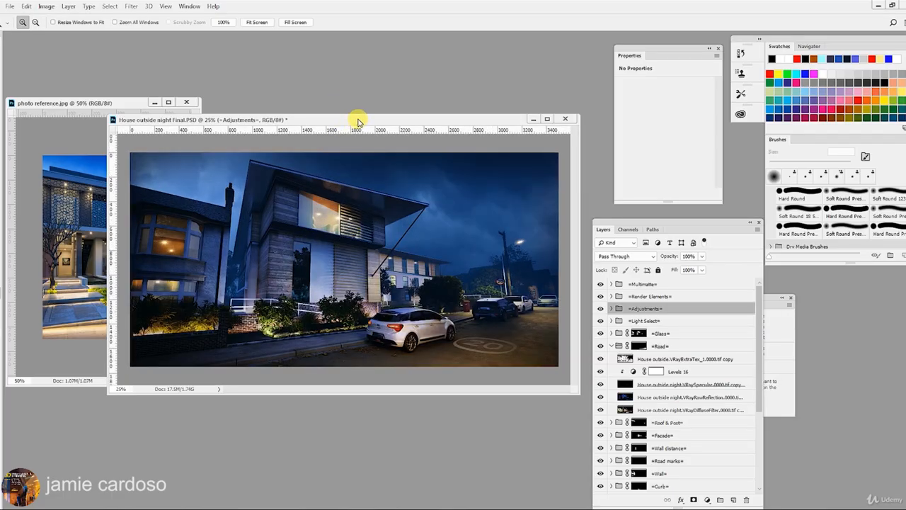
drag(352, 124, 348, 81)
- Duplicate the House outside night Final.PSD image as House outside night Final copy with its layers
right_click(343, 84)
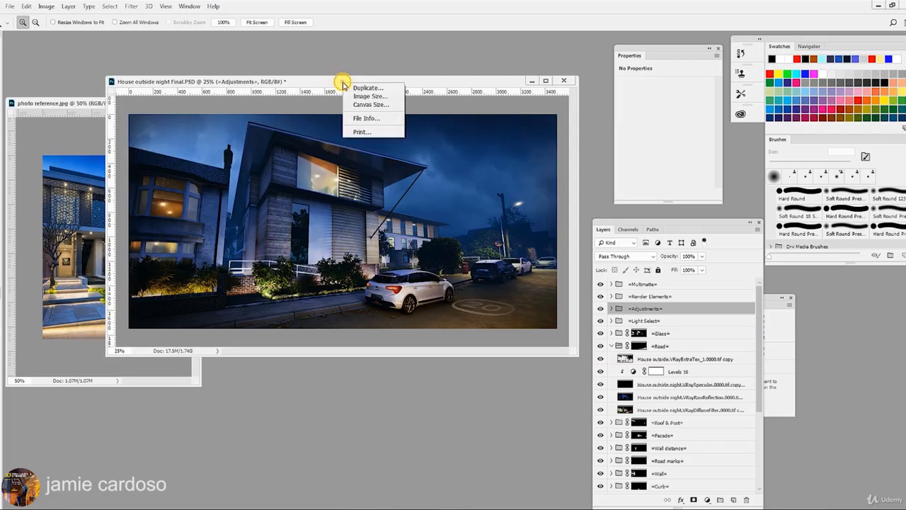
click(364, 88)
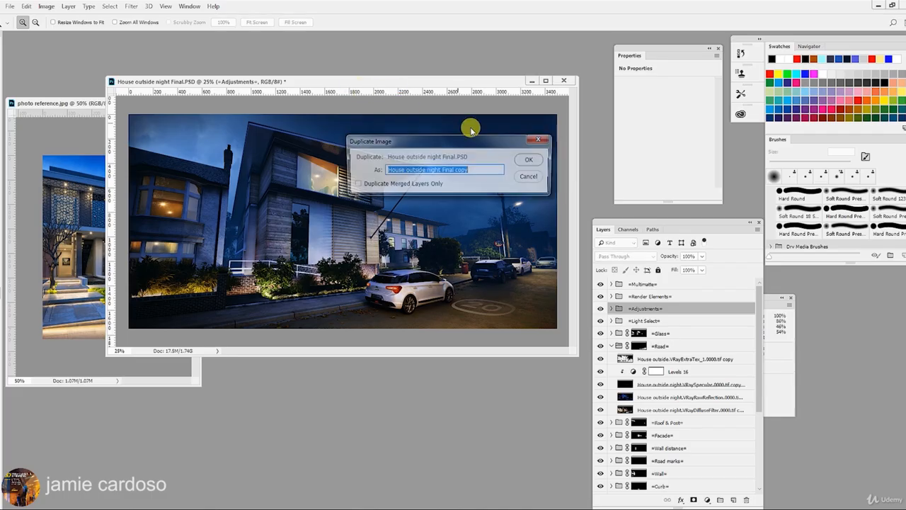
click(528, 153)
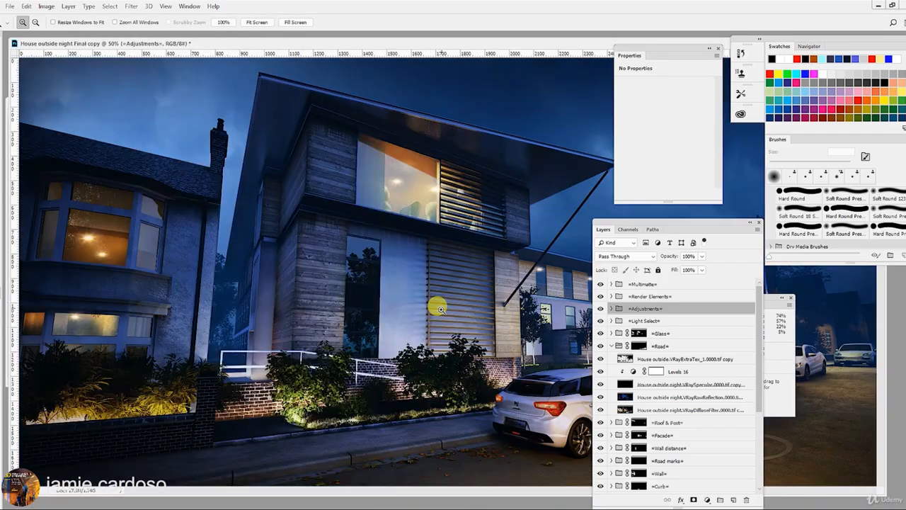
- Flatten all layers of House outside night Final copy into a single background
click(662, 411)
right_click(662, 411)
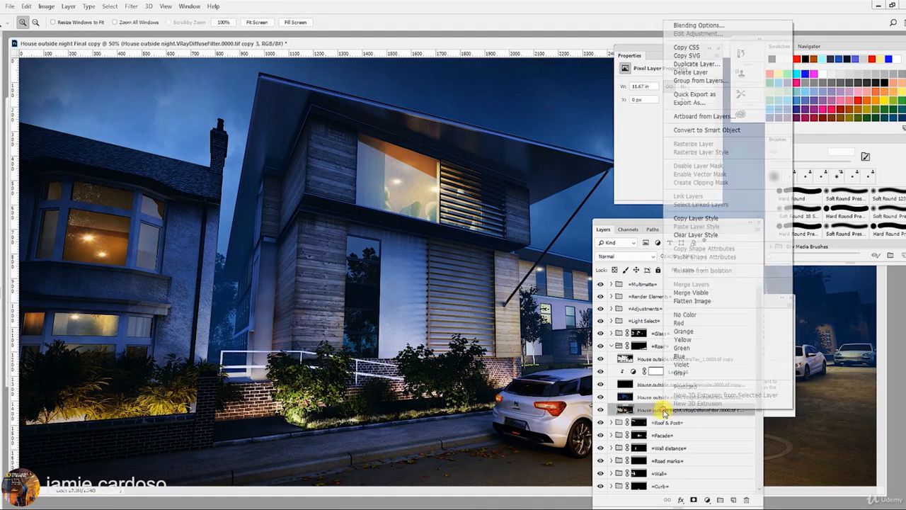
click(698, 301)
click(411, 194)
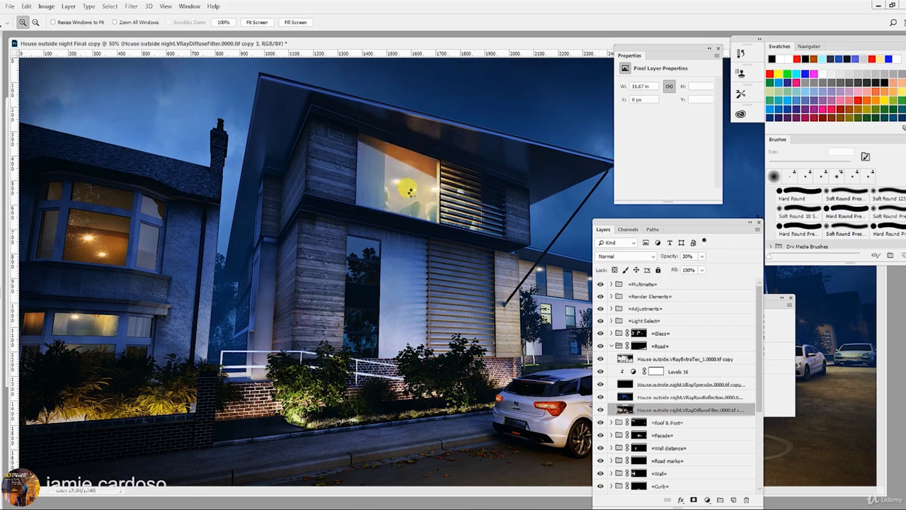
alt+click(331, 348)
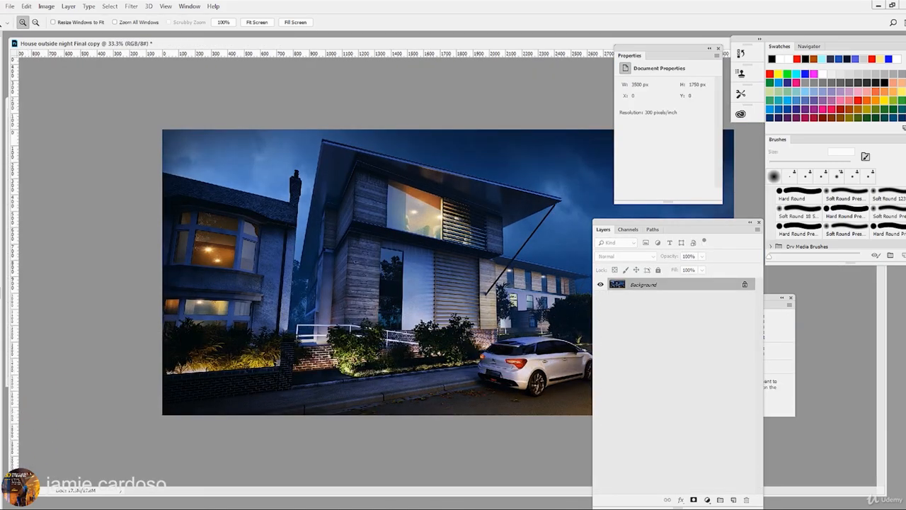
- Offset the individual colour channels of the flattened copy slightly with the Move tool for colour fringing, and restore the RGB composite
key(ctrl+1)
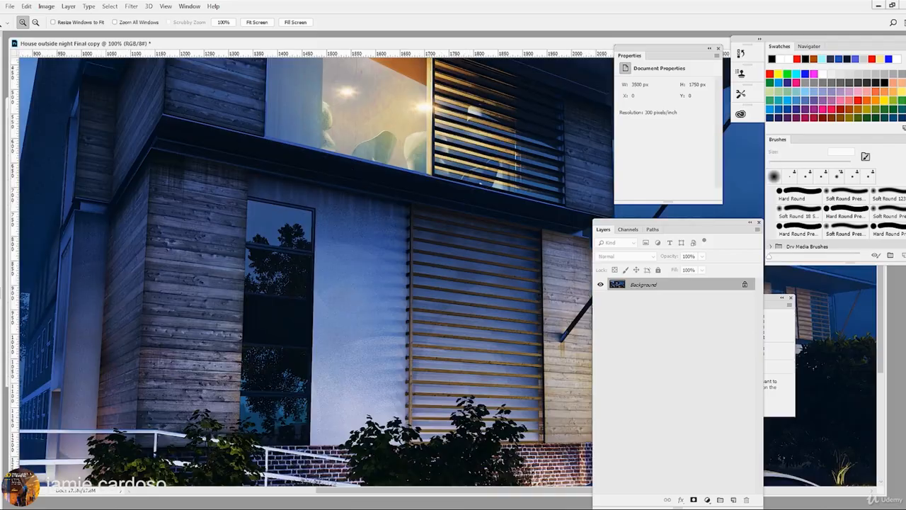
click(630, 229)
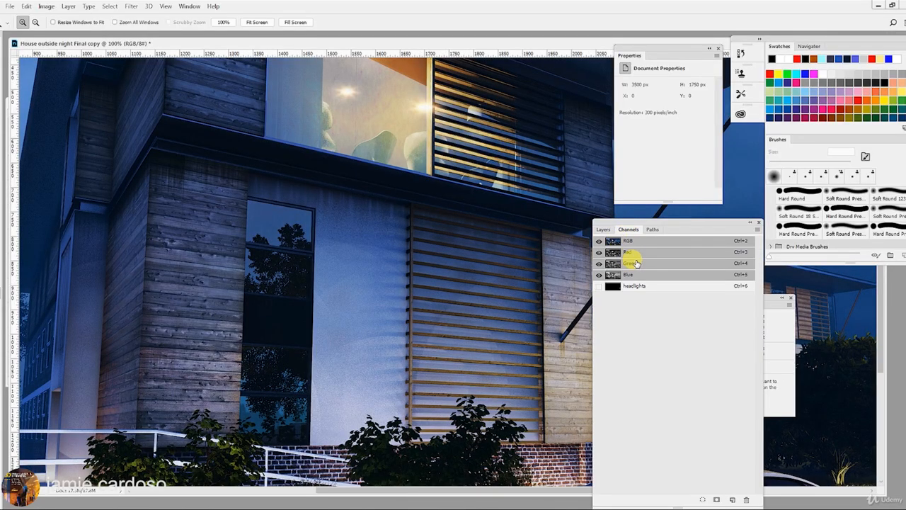
click(632, 253)
click(3, 61)
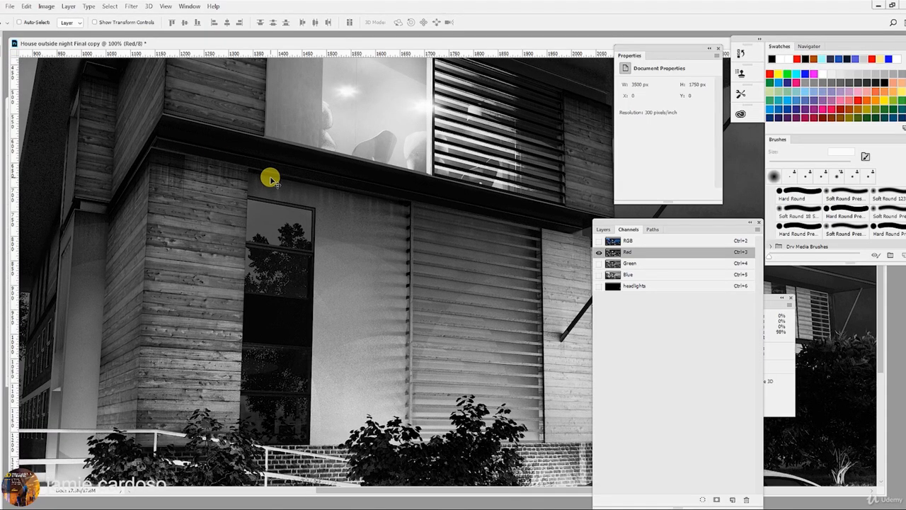
click(634, 263)
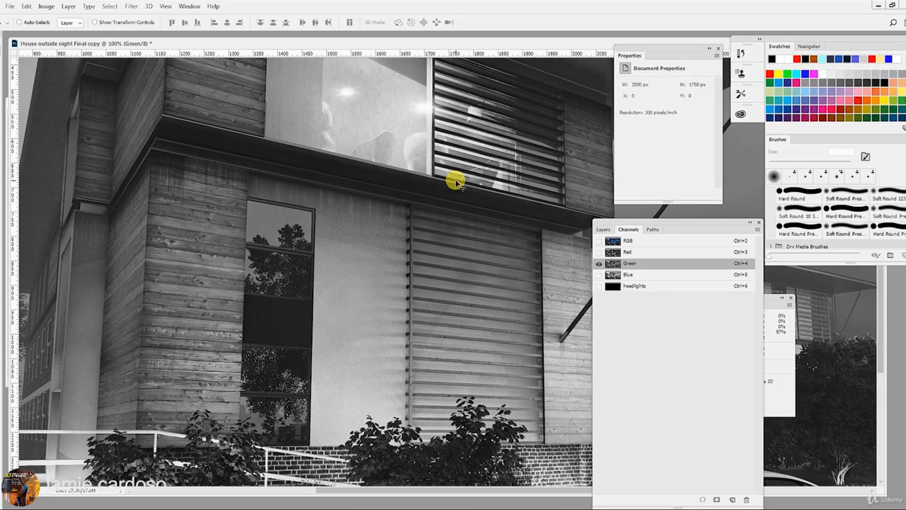
click(633, 275)
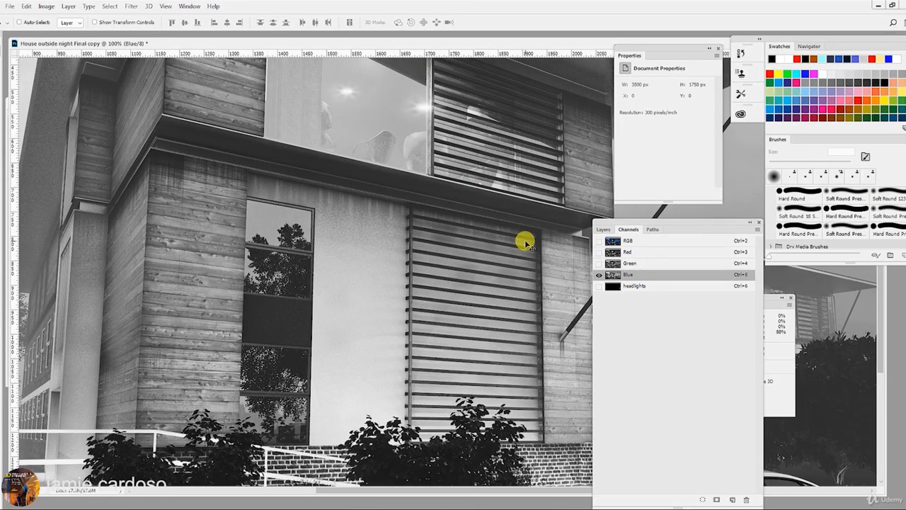
click(632, 242)
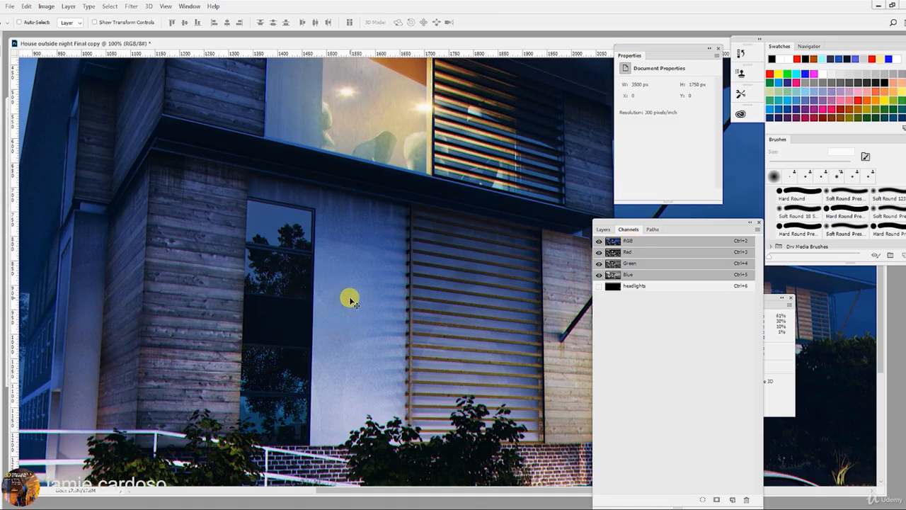
- Examine the colour fringing on the timber cladding and window edges up close and across the whole image
key(z)
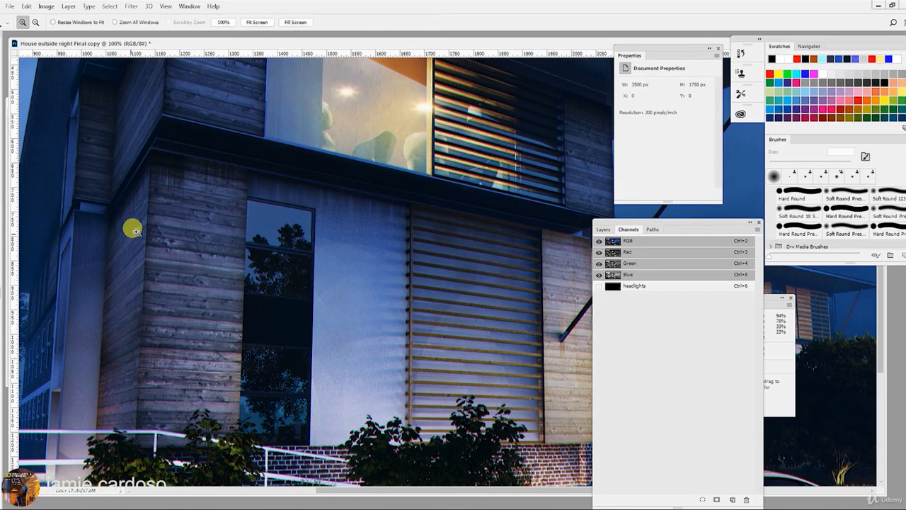
click(159, 217)
click(158, 215)
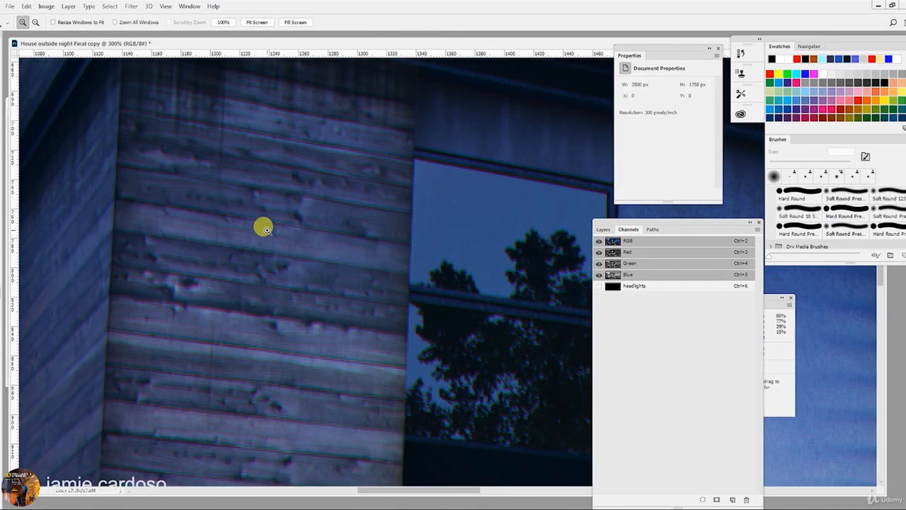
click(168, 351)
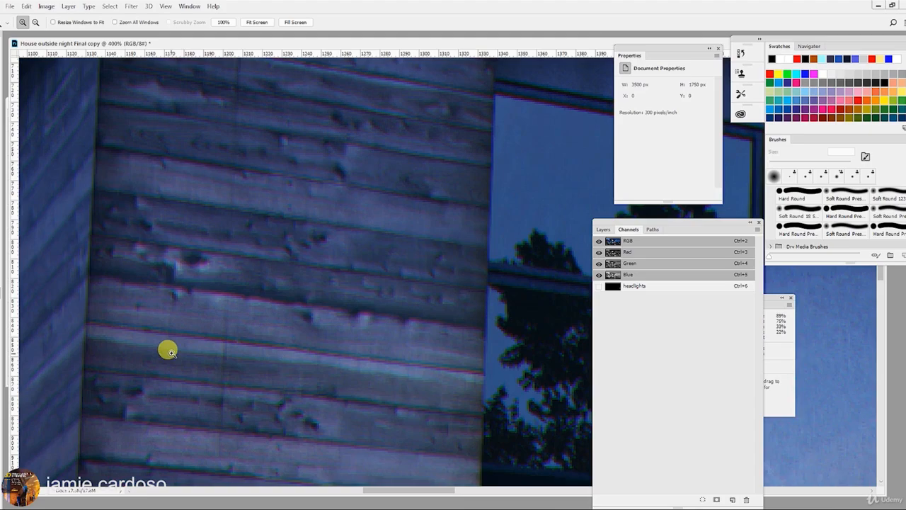
alt+click(220, 345)
alt+click(220, 344)
alt+click(221, 345)
alt+click(221, 345)
alt+click(221, 344)
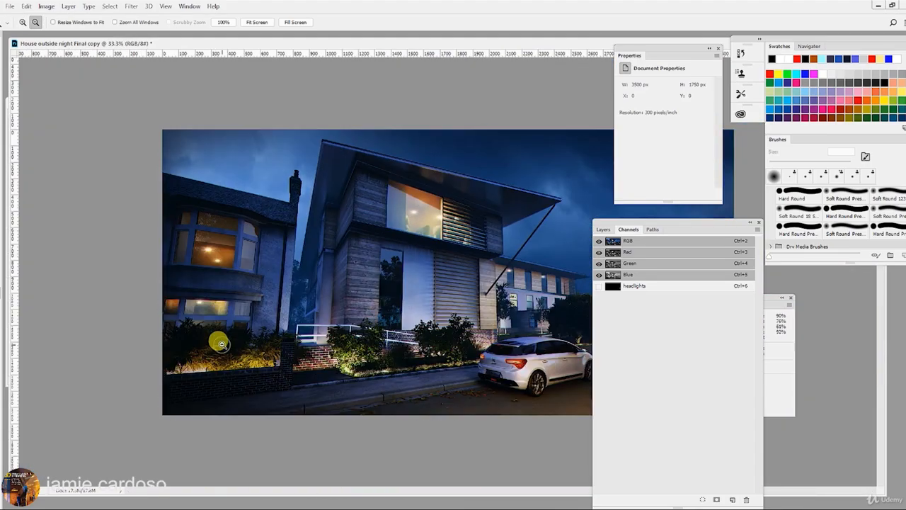
- Arrange the flattened copy and House outside night Final.PSD so both are visible, and select =Light Select= in the layered file
drag(465, 44, 348, 249)
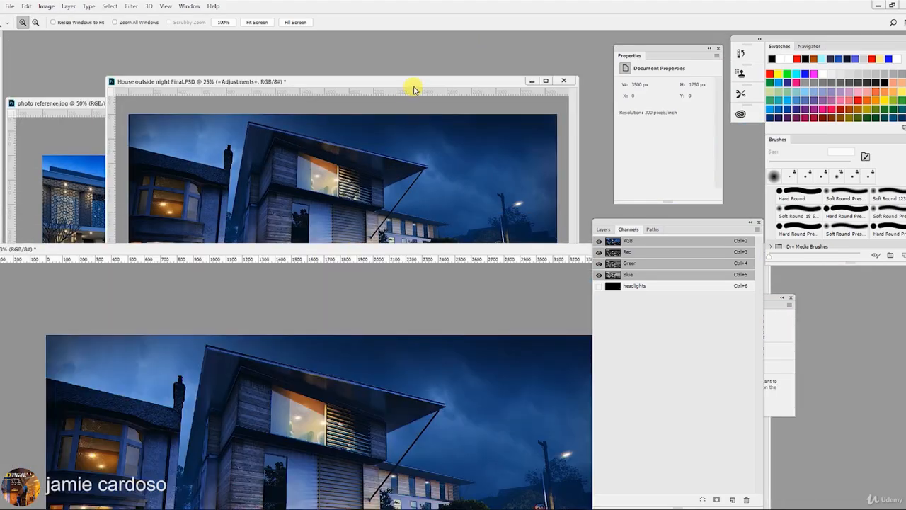
drag(415, 90, 394, 67)
drag(468, 67, 476, 57)
click(603, 229)
click(658, 321)
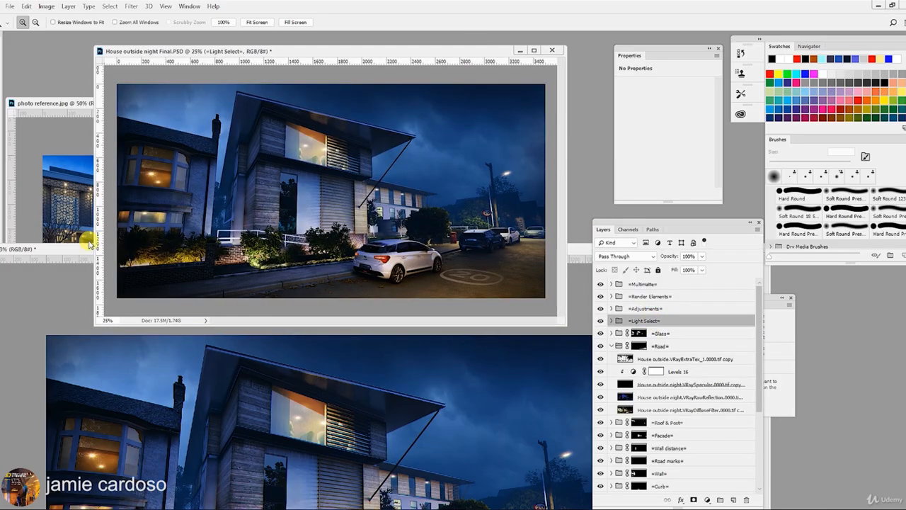
- Duplicate the flattened copy's Background layer into House outside night Final.PSD
click(80, 250)
right_click(650, 284)
click(655, 304)
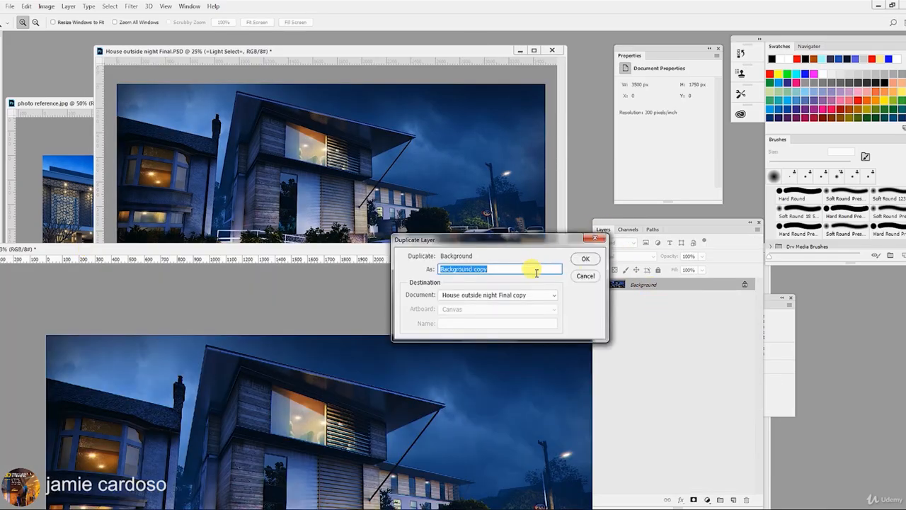
click(524, 294)
click(467, 305)
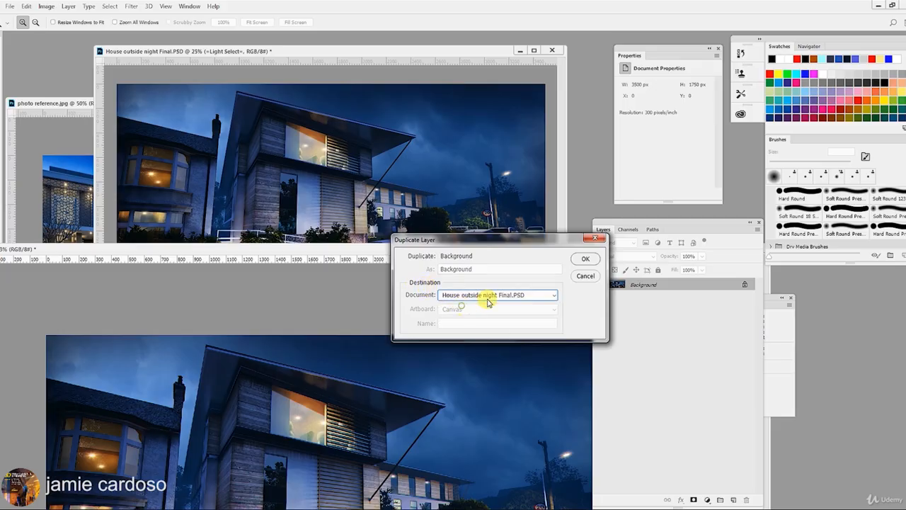
key(Return)
- Rename the imported Background layer above =Adjustments= as chromatic aberration
drag(432, 54, 437, 69)
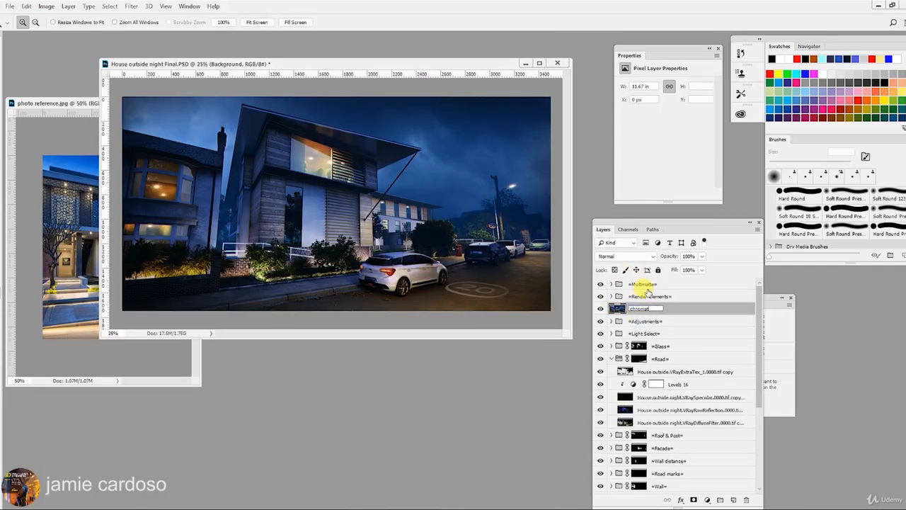
text(n)
key(Return)
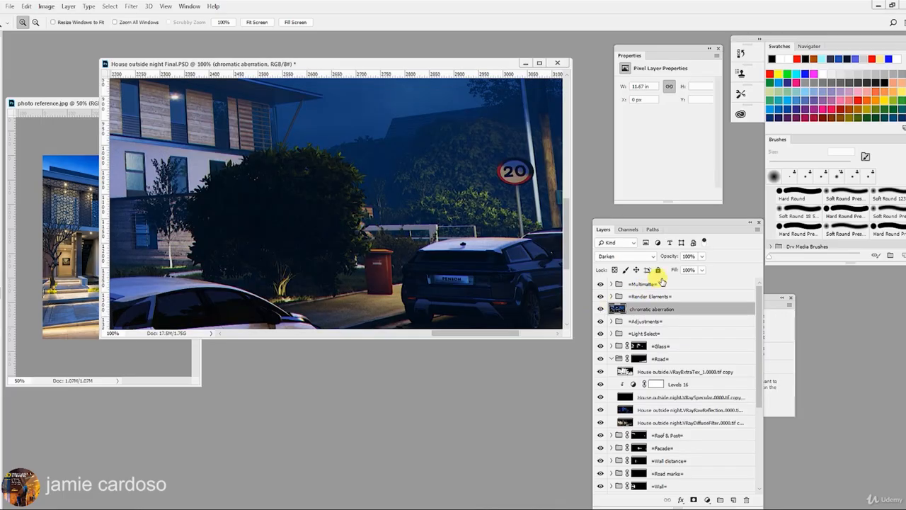
- Set the chromatic aberration layer's blend mode to Darker Color and its opacity to 30%
click(637, 257)
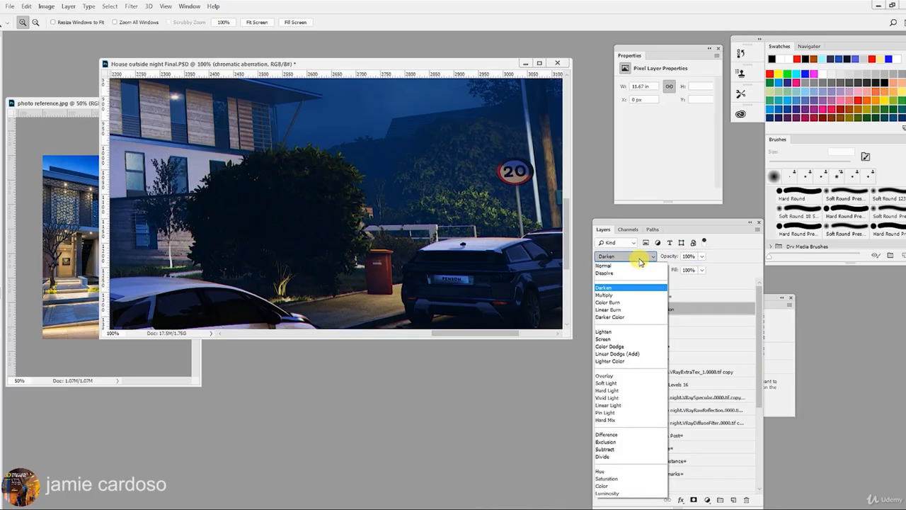
click(621, 316)
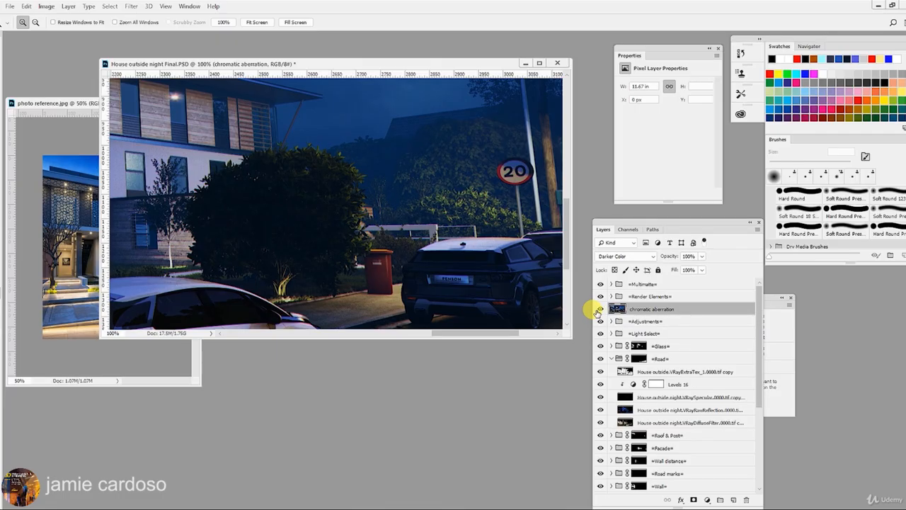
click(605, 257)
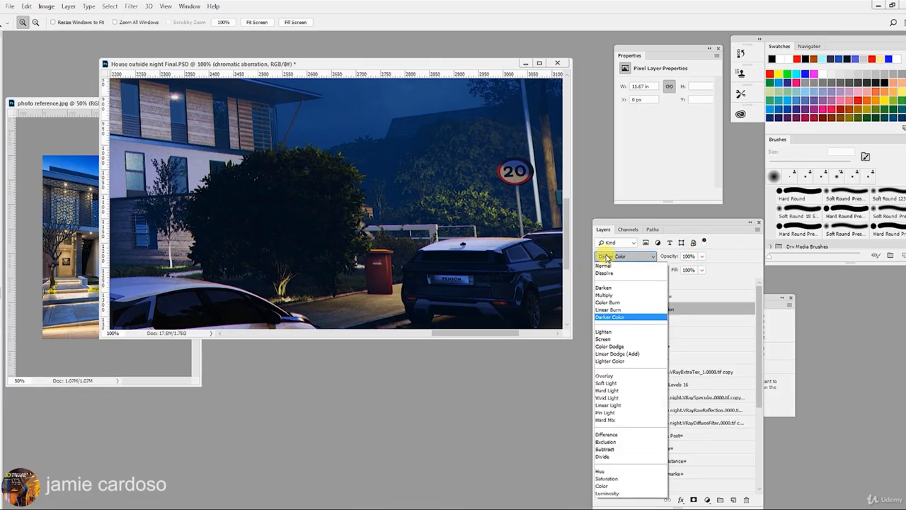
click(605, 258)
text(30)
key(Return)
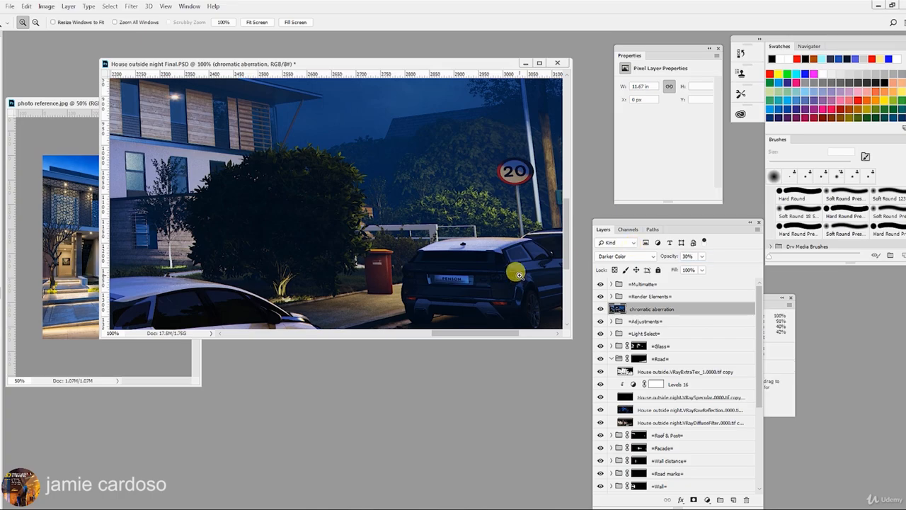
- Examine the blended chromatic aberration up close around the parked cars, red bin and bushes, and across the whole image
double_click(519, 275)
alt+click(408, 169)
drag(298, 178, 461, 199)
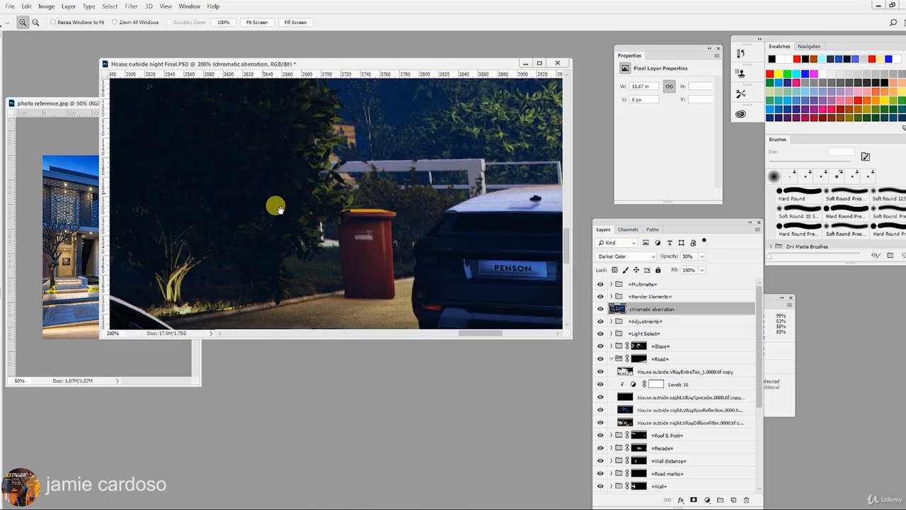
drag(279, 210, 489, 305)
drag(266, 157, 440, 229)
scroll(418, 221, down, 5)
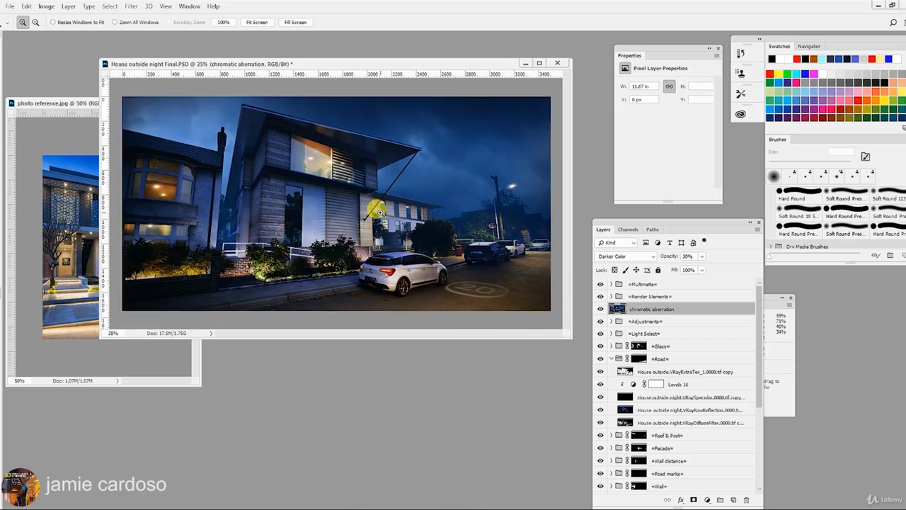
scroll(432, 269, up, 4)
scroll(425, 280, down, 4)
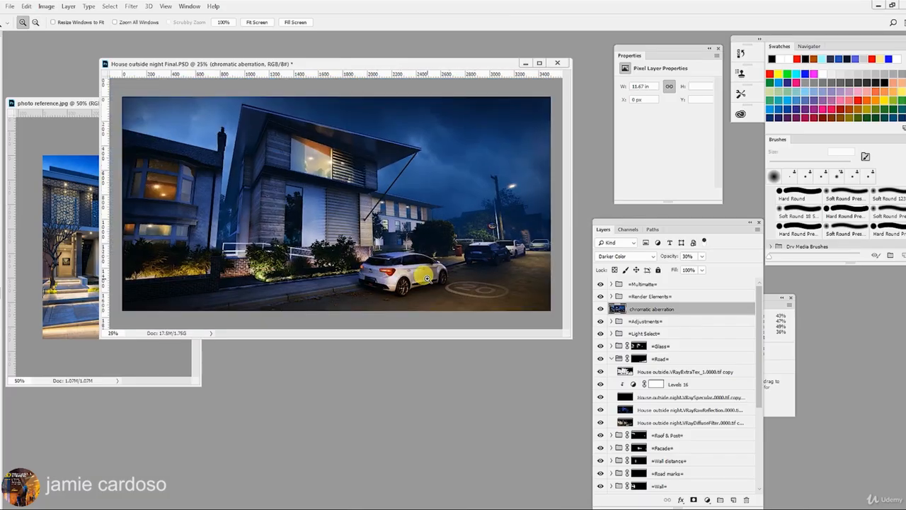
- Arrange House outside night Final.PSD beside photo reference.jpg for comparison, and make the layered file active
drag(194, 62, 252, 47)
drag(105, 102, 108, 86)
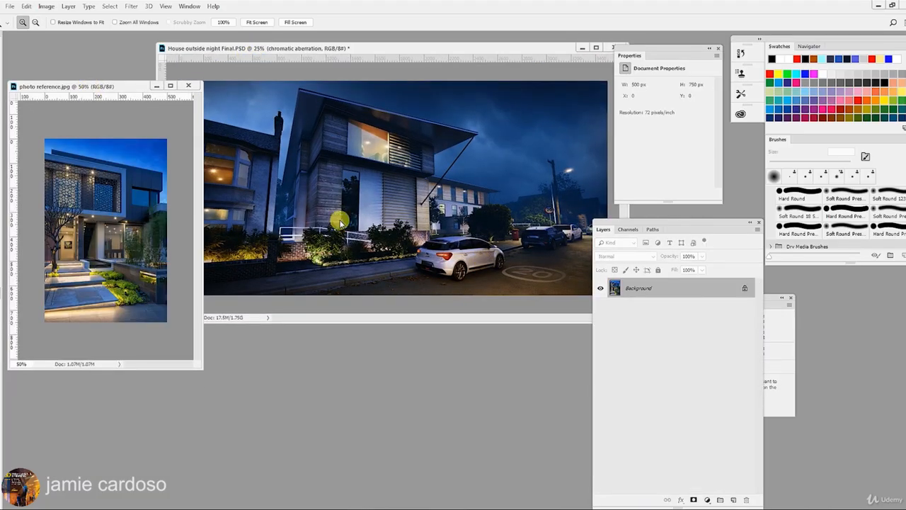
click(168, 52)
drag(168, 52, 210, 98)
click(352, 214)
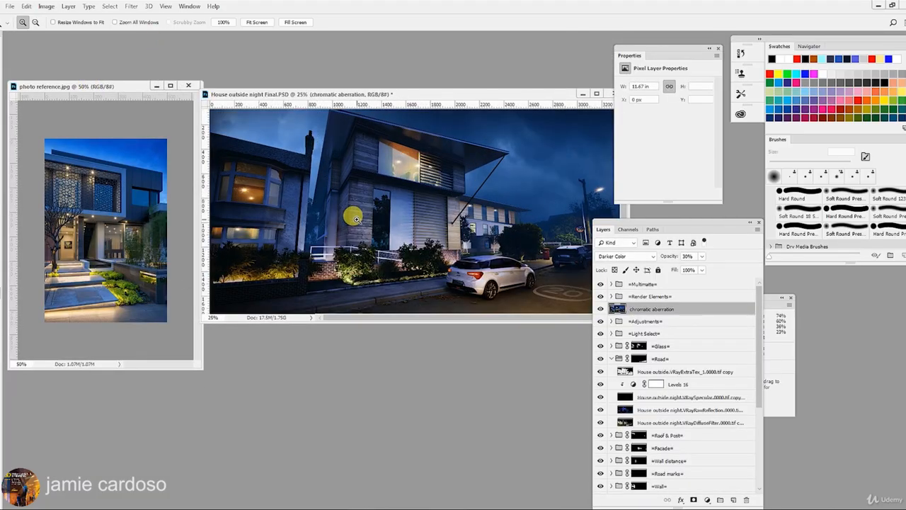
- Save a TIFF copy named House outside night Final in the Night folder, without layers or alpha channels and with no image compression
click(10, 7)
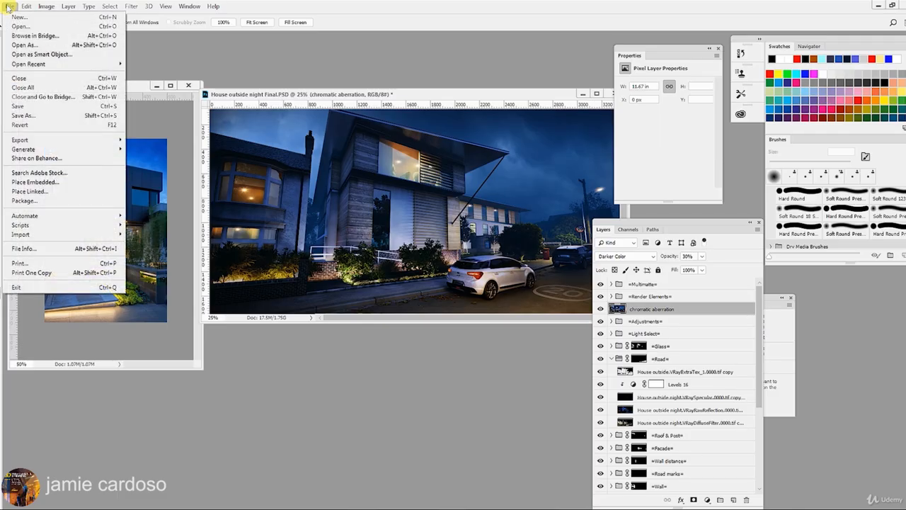
click(55, 135)
click(121, 322)
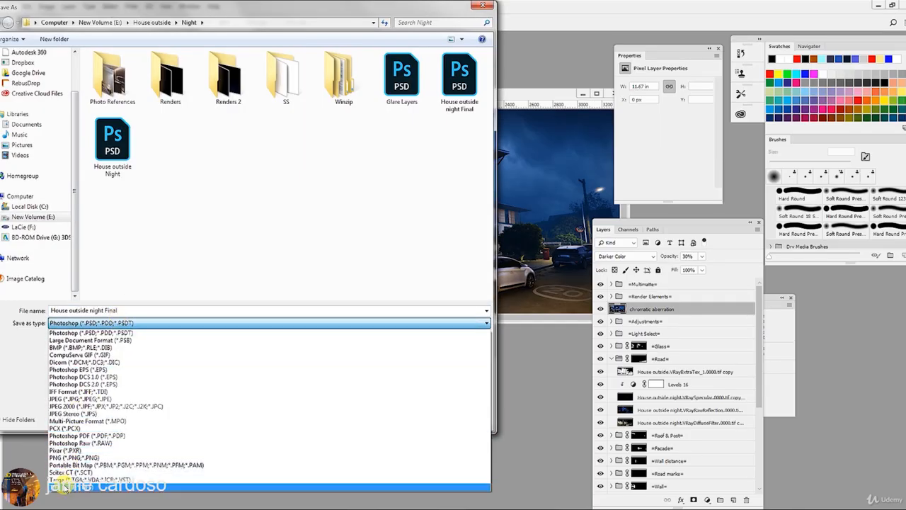
click(71, 487)
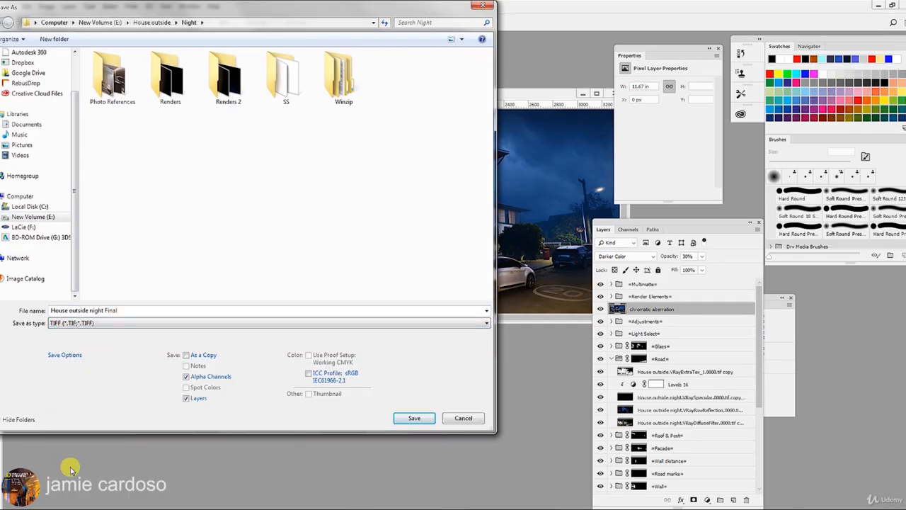
click(186, 399)
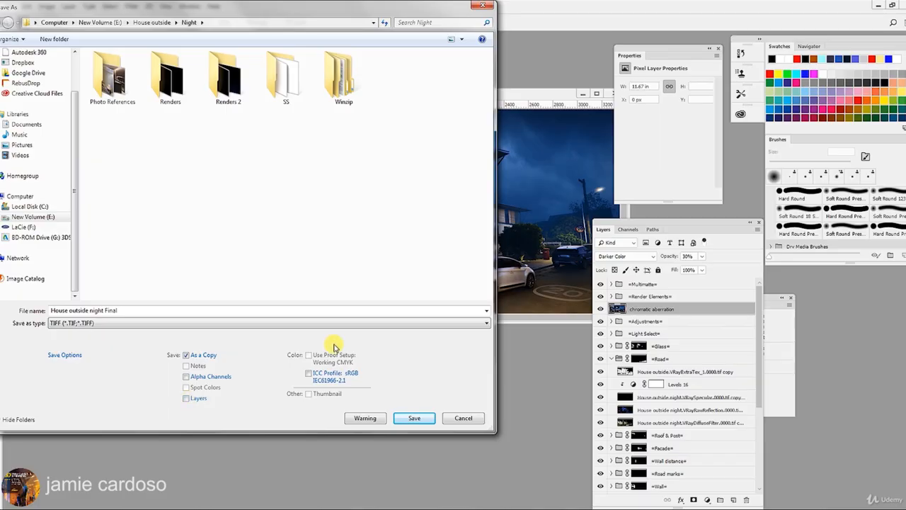
click(414, 418)
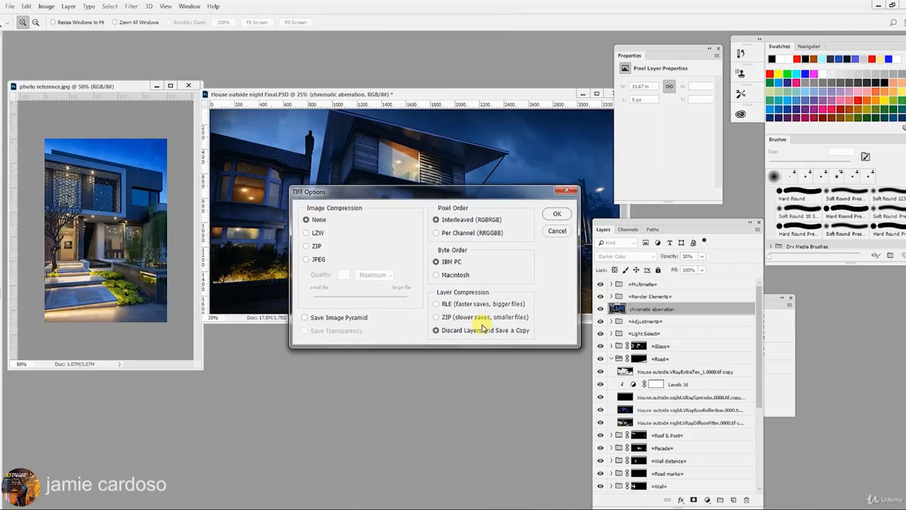
click(555, 215)
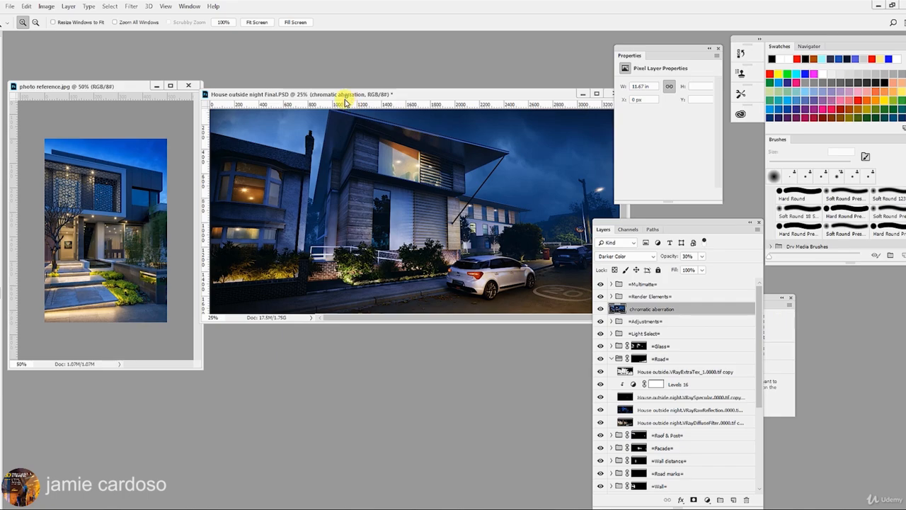
drag(344, 98, 310, 120)
click(10, 7)
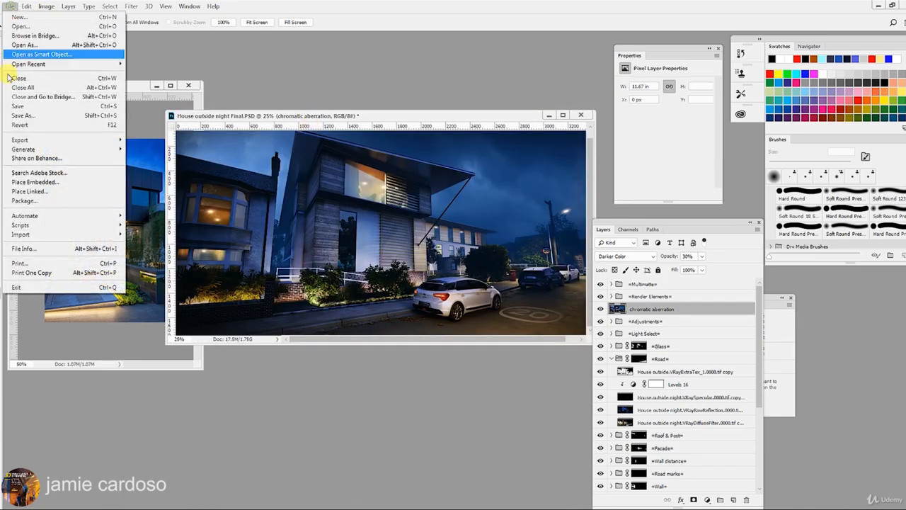
click(19, 117)
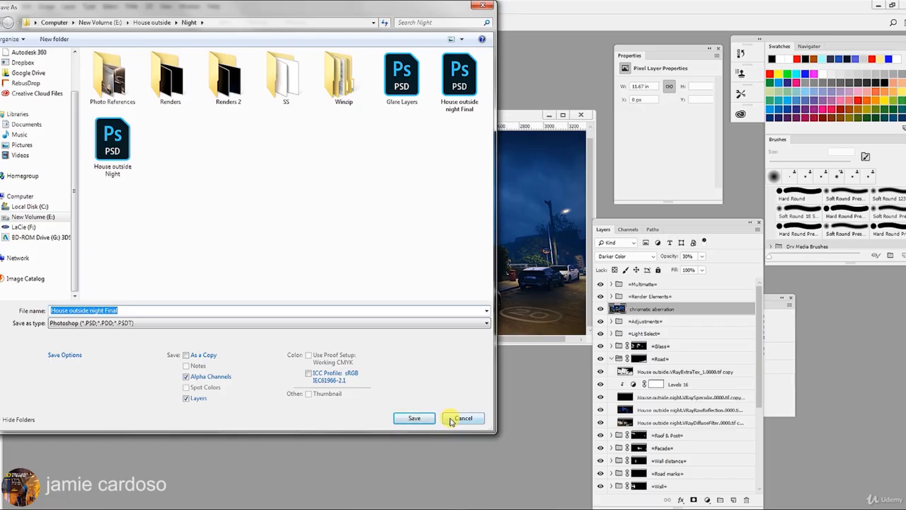
click(452, 421)
- Maximize House outside night Final.PSD and display it in full screen mode with the panels hidden
double_click(362, 116)
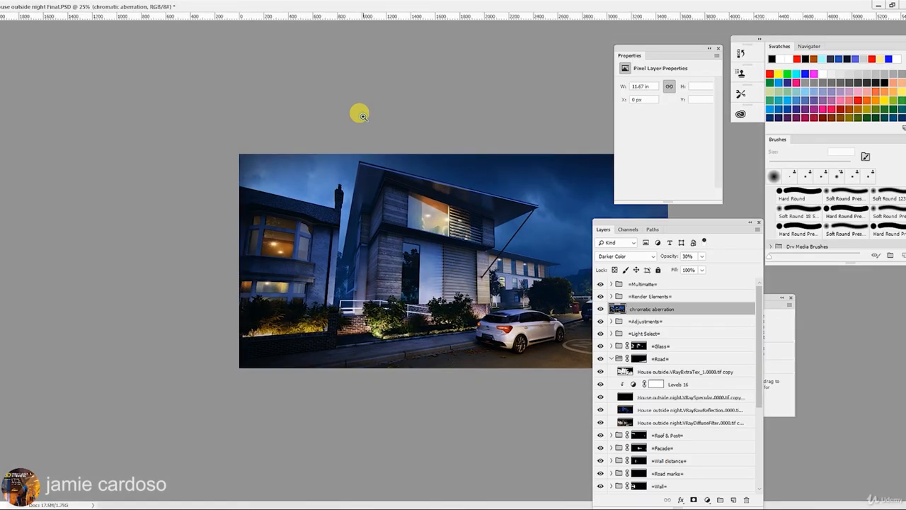
key(f)
key(f)
- Examine the finished render up close around the lit upper window and louvres, and across the whole image
click(431, 208)
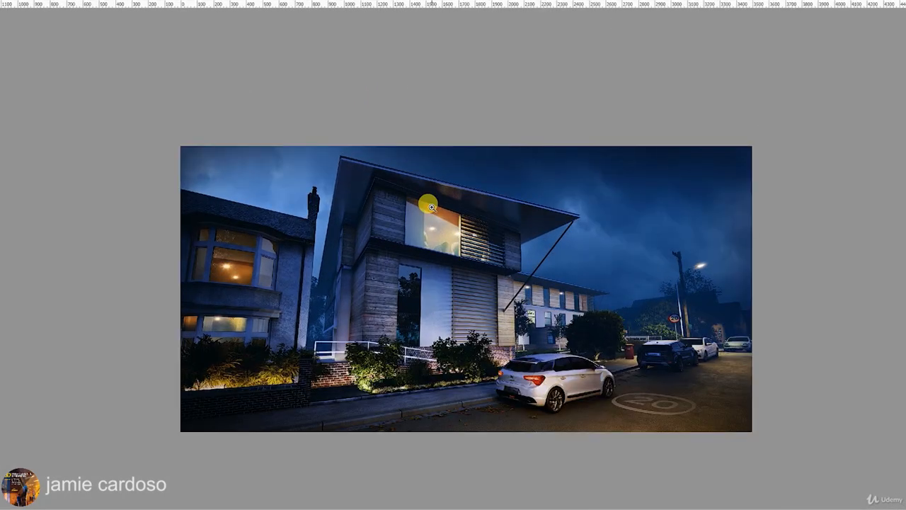
click(432, 230)
drag(435, 236, 431, 207)
scroll(449, 185, up, 4)
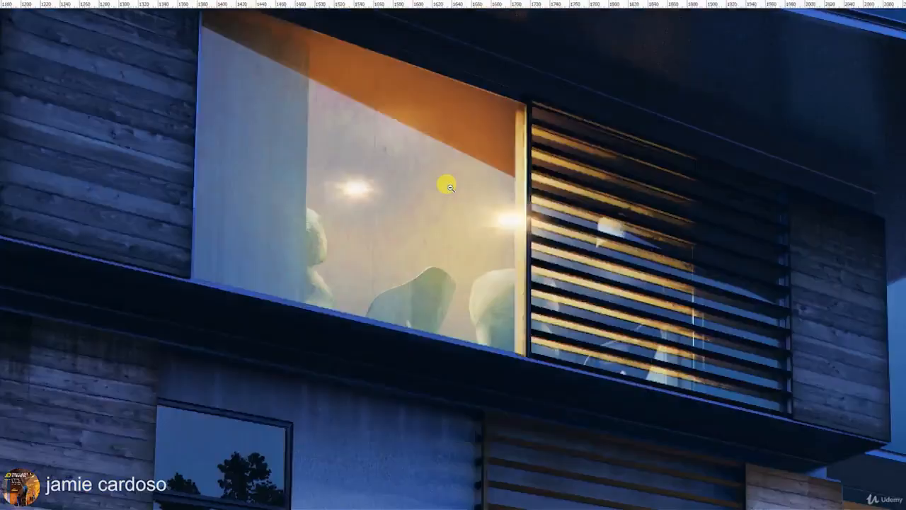
scroll(450, 183, down, 4)
scroll(758, 343, up, 4)
scroll(820, 422, down, 4)
drag(736, 395, 334, 273)
drag(225, 195, 546, 227)
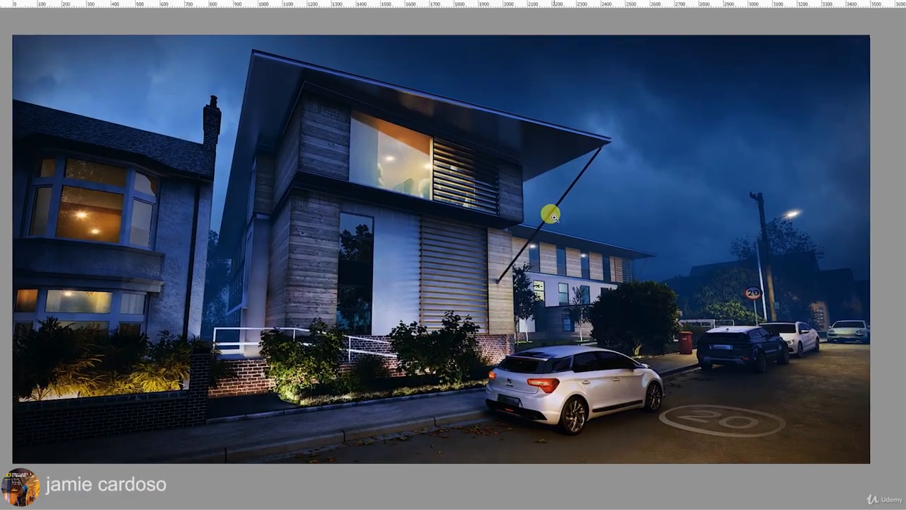